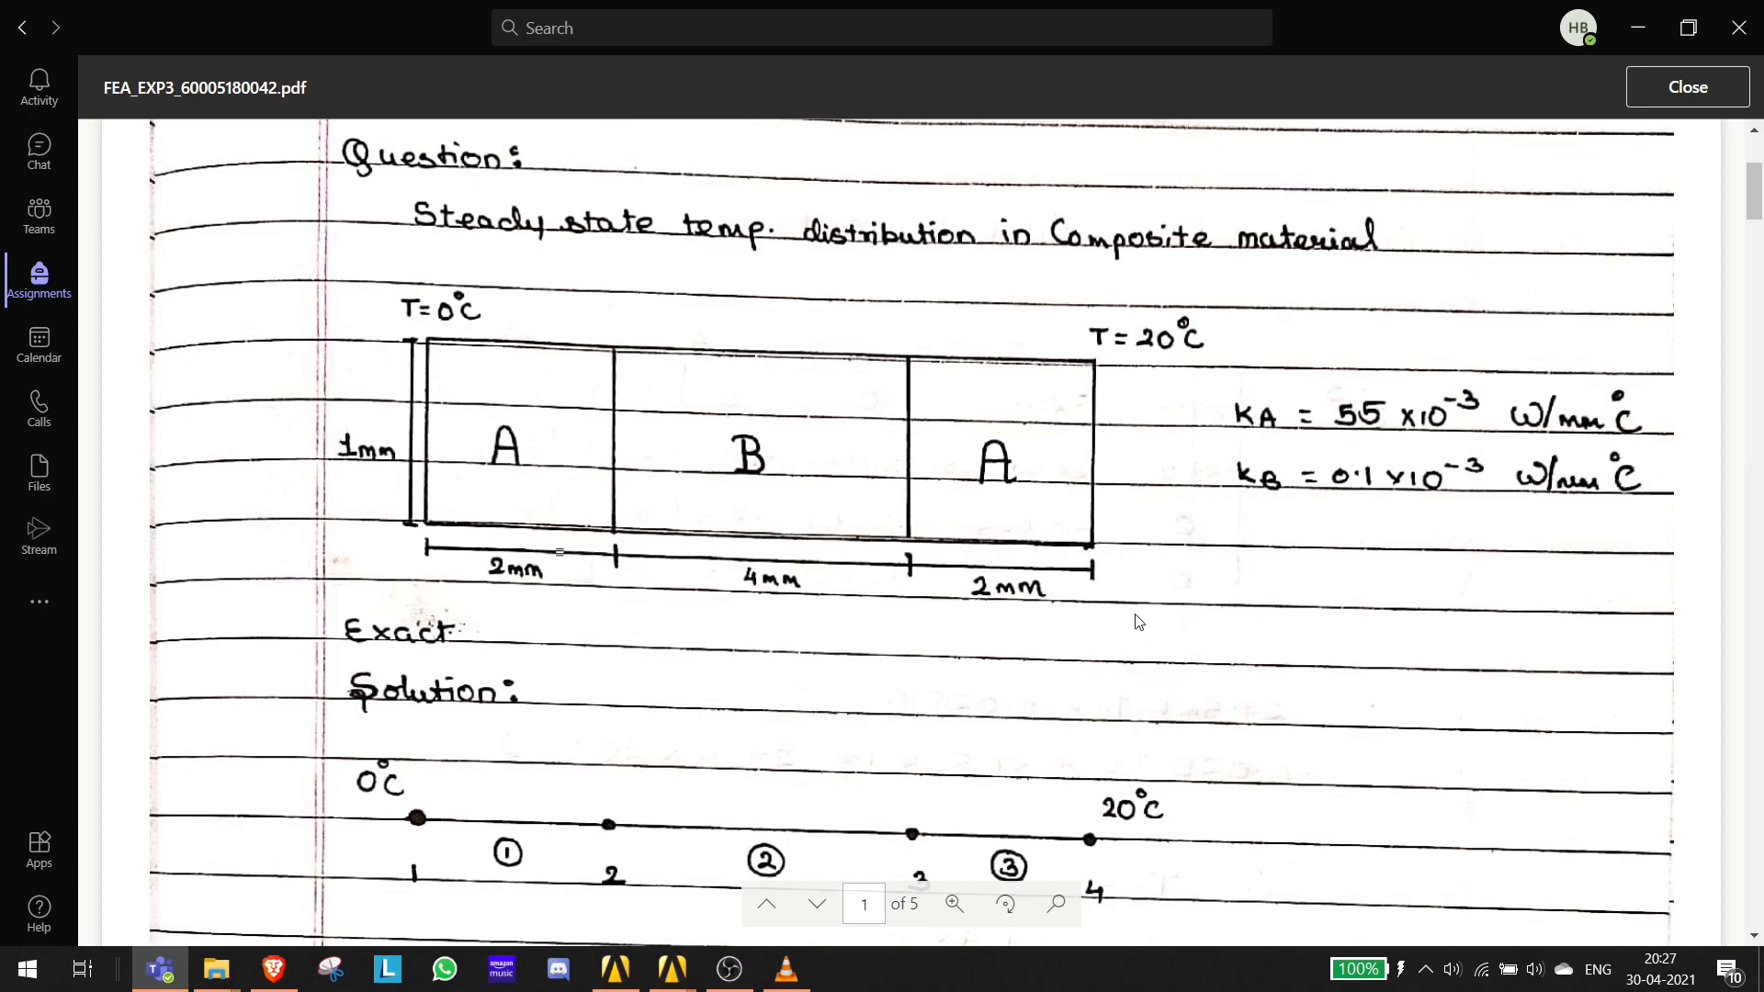
- Switch to the already running ANSYS Mechanical Enterprise session
{"action": "left_click", "coordinate": [33, 985]}
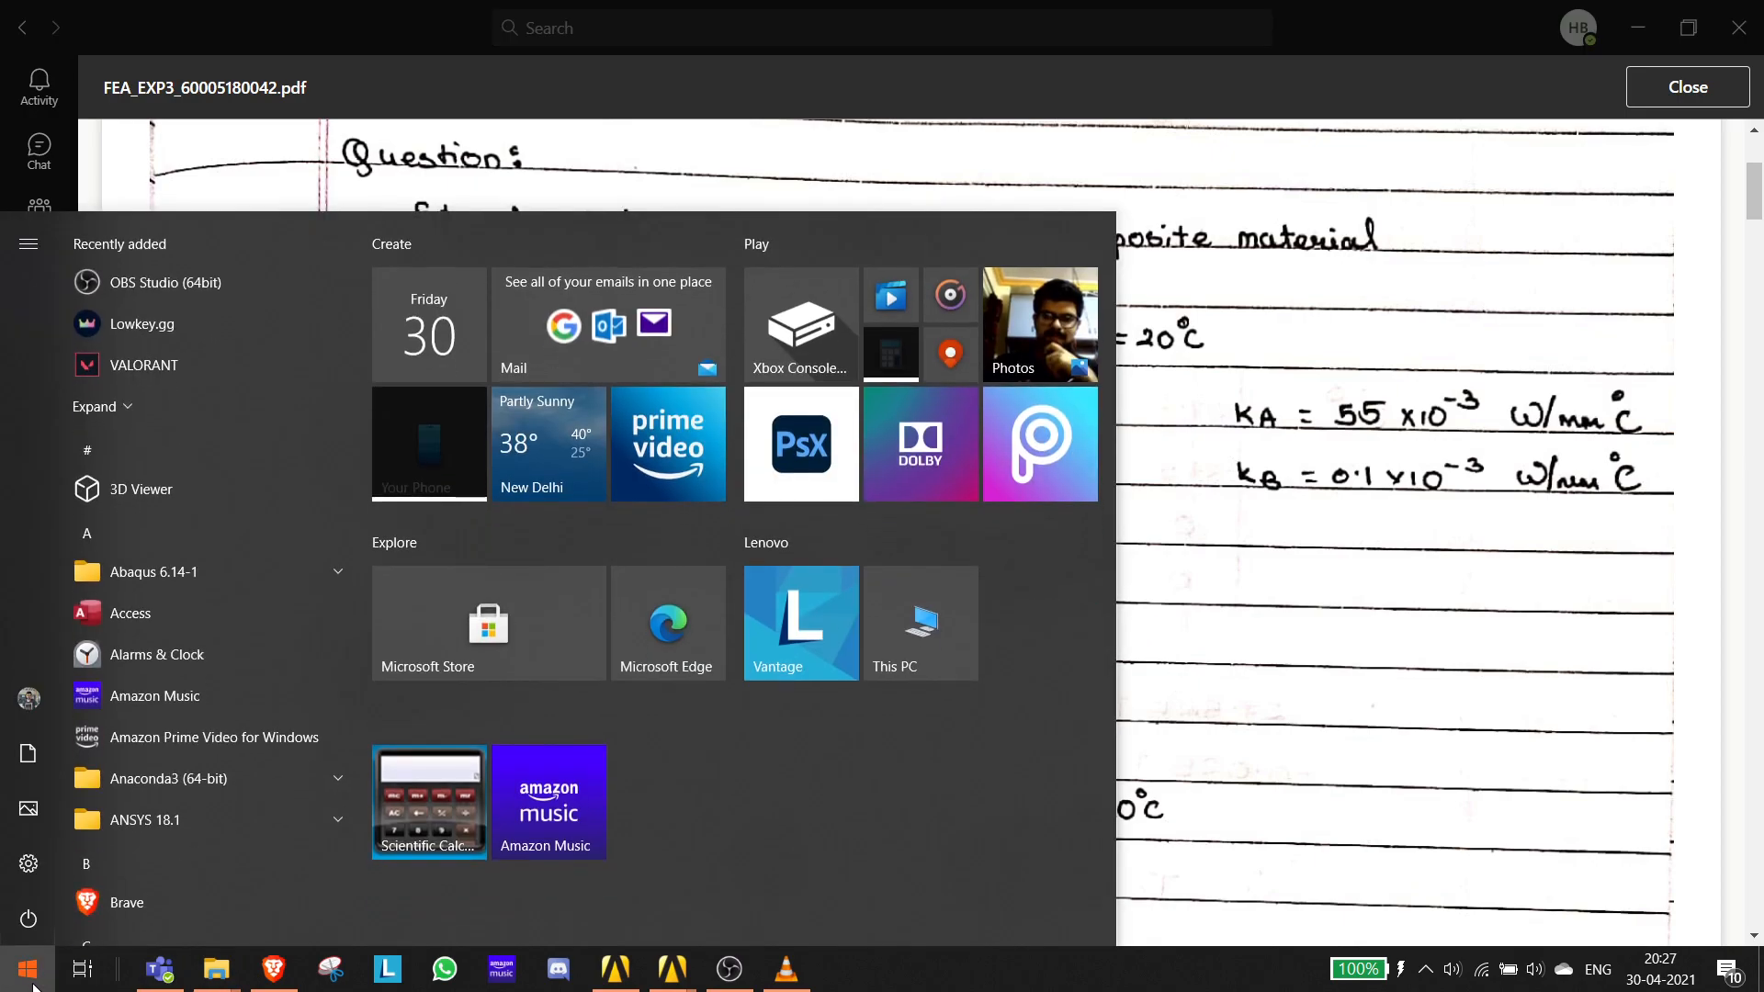
{"action": "type", "text": "ap"}
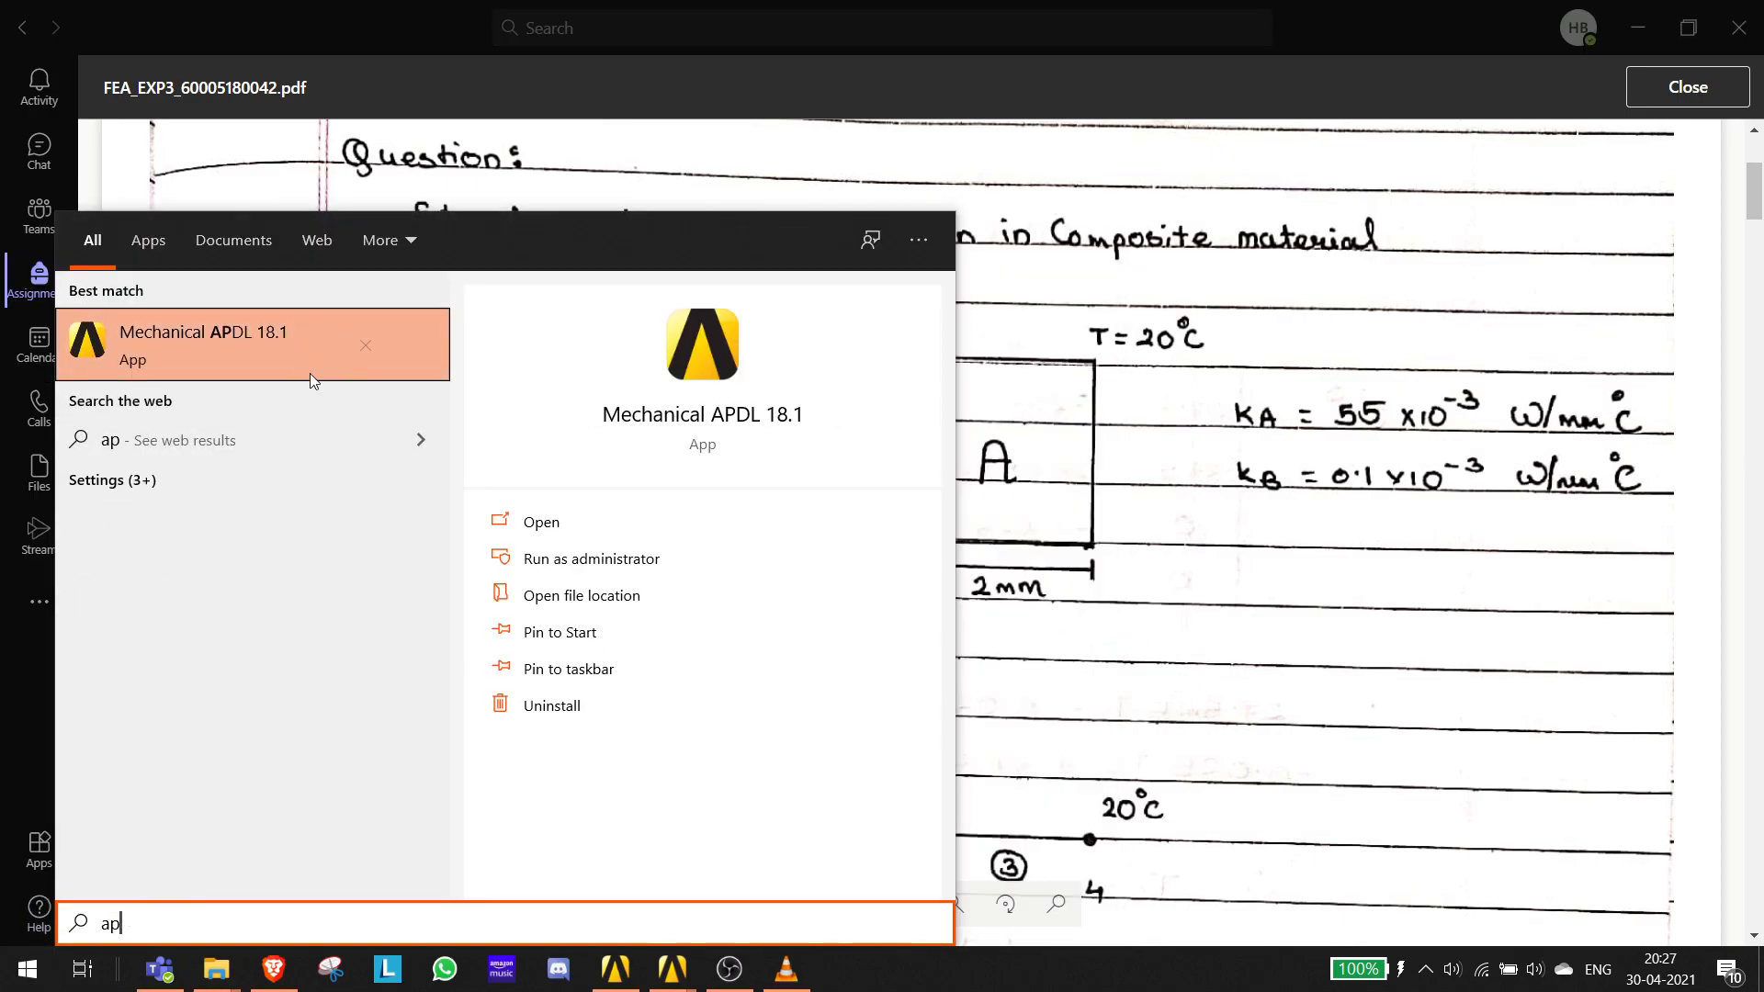
{"action": "left_click", "coordinate": [673, 969]}
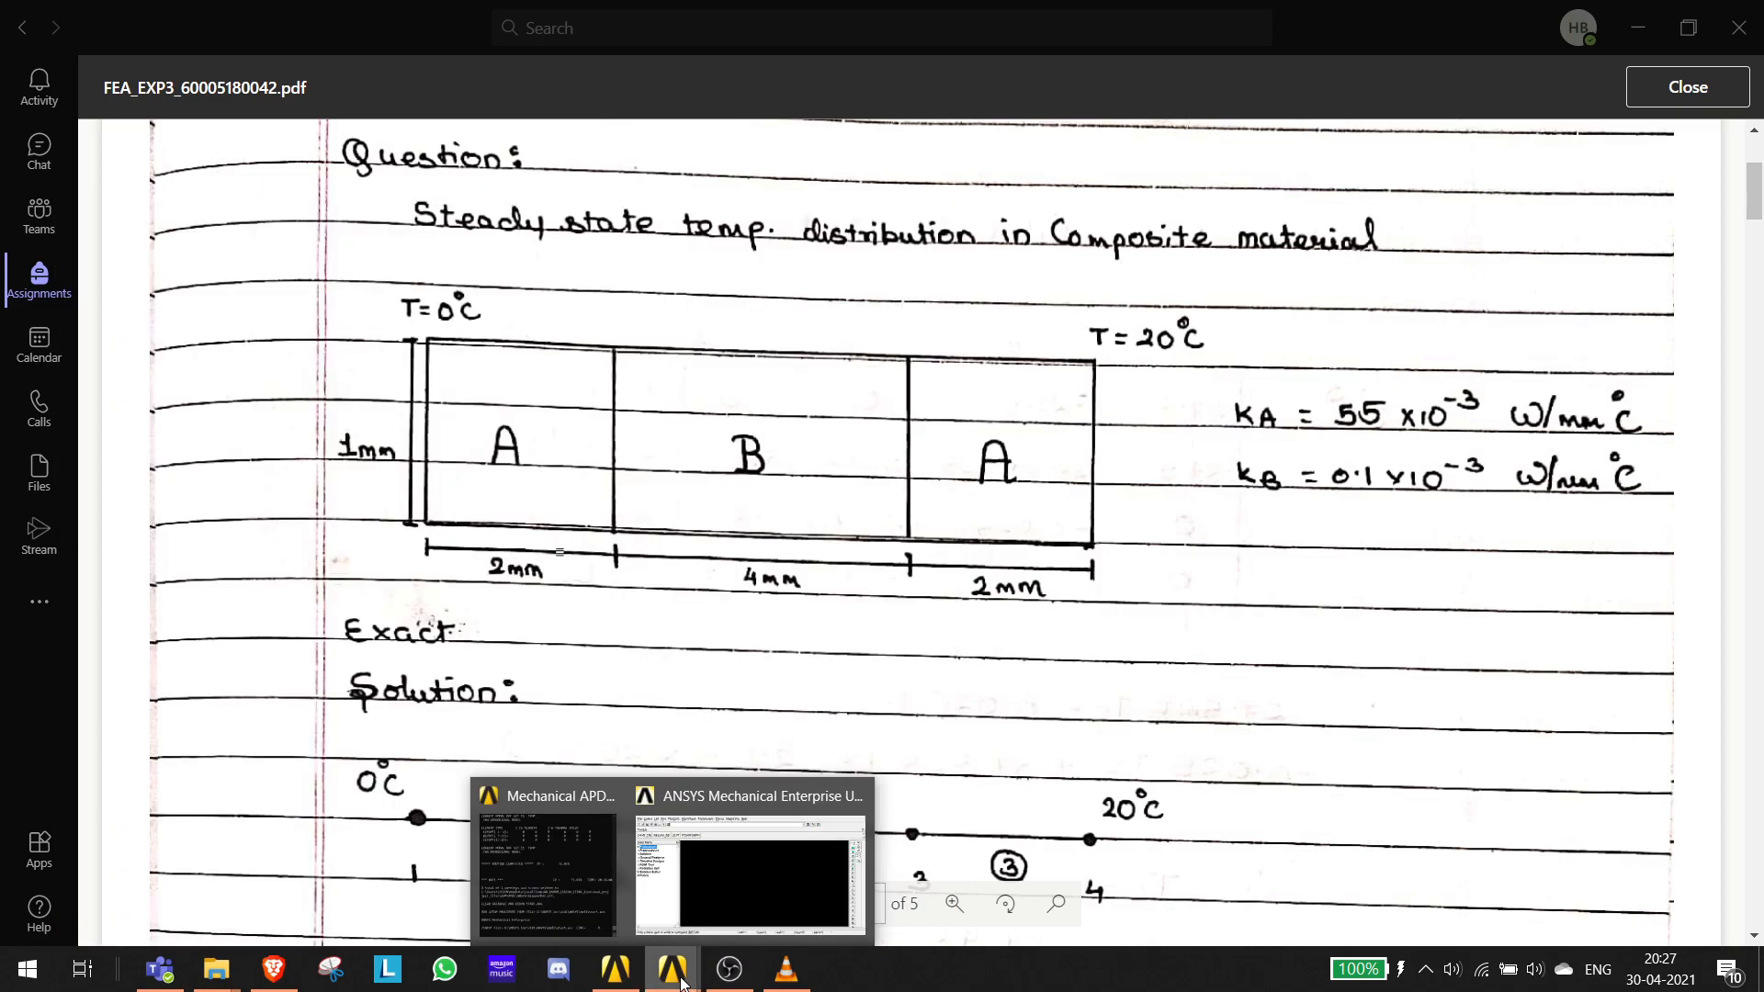
{"action": "left_click", "coordinate": [726, 901]}
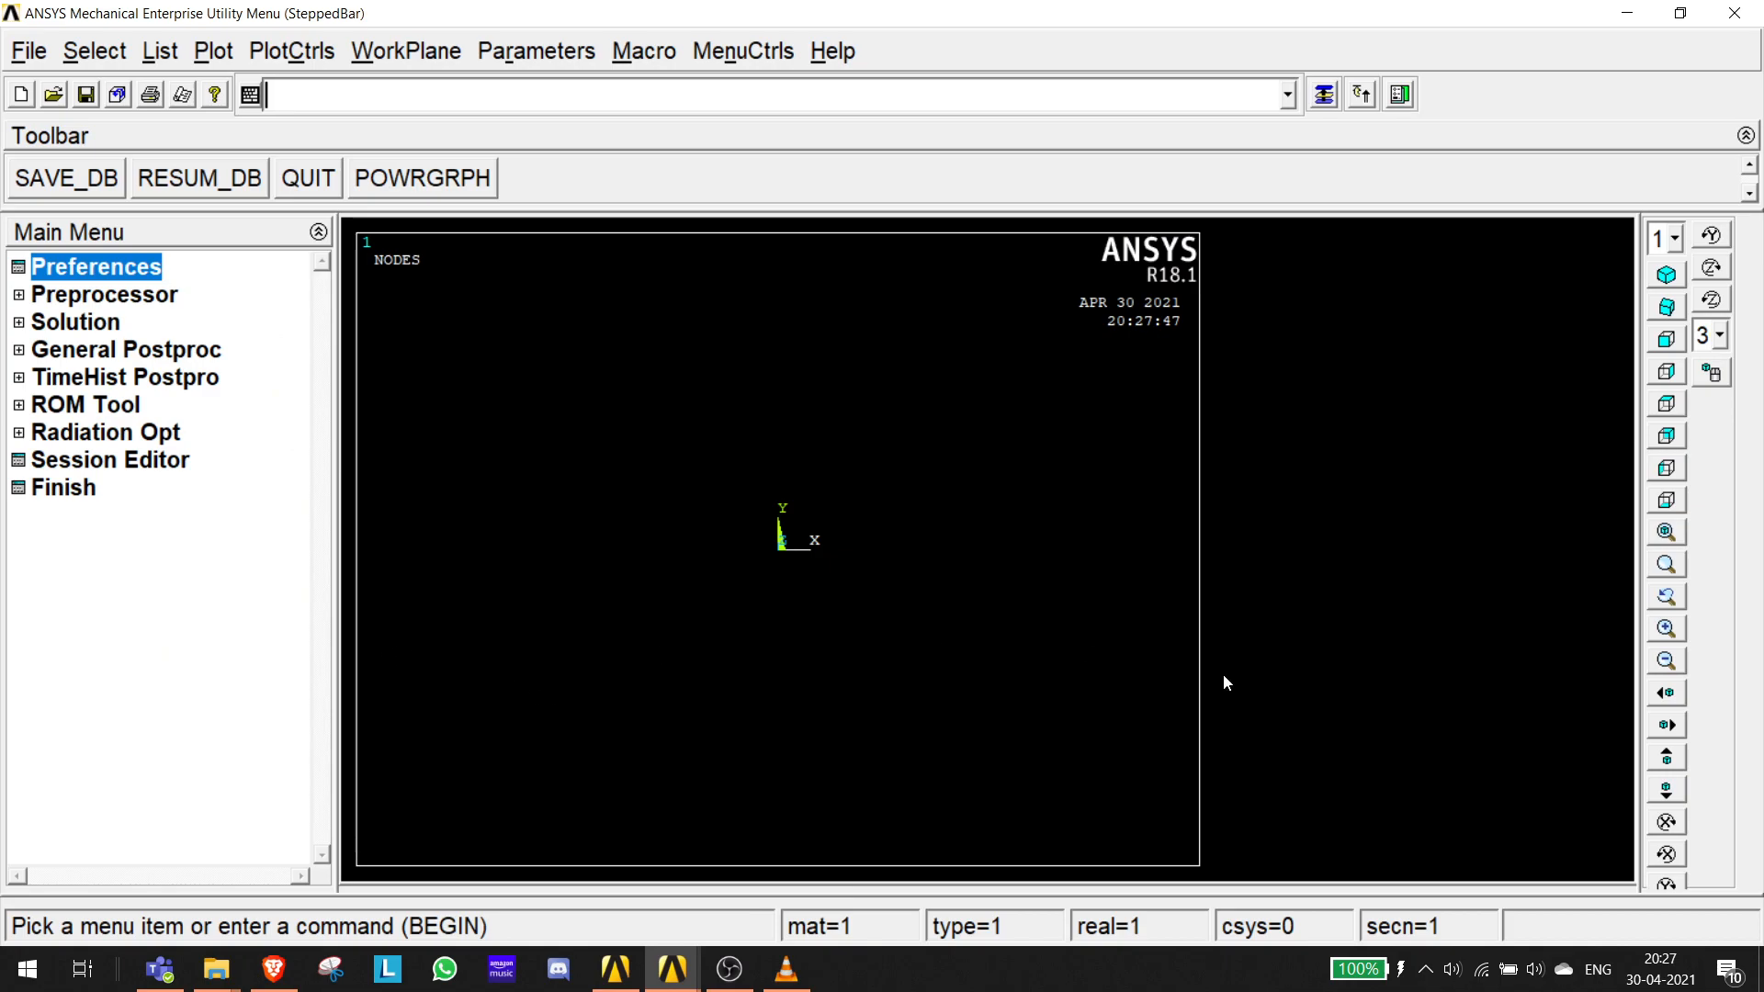
- Filter the GUI preferences to the Thermal discipline, using the h-Method
{"action": "left_click", "coordinate": [103, 267]}
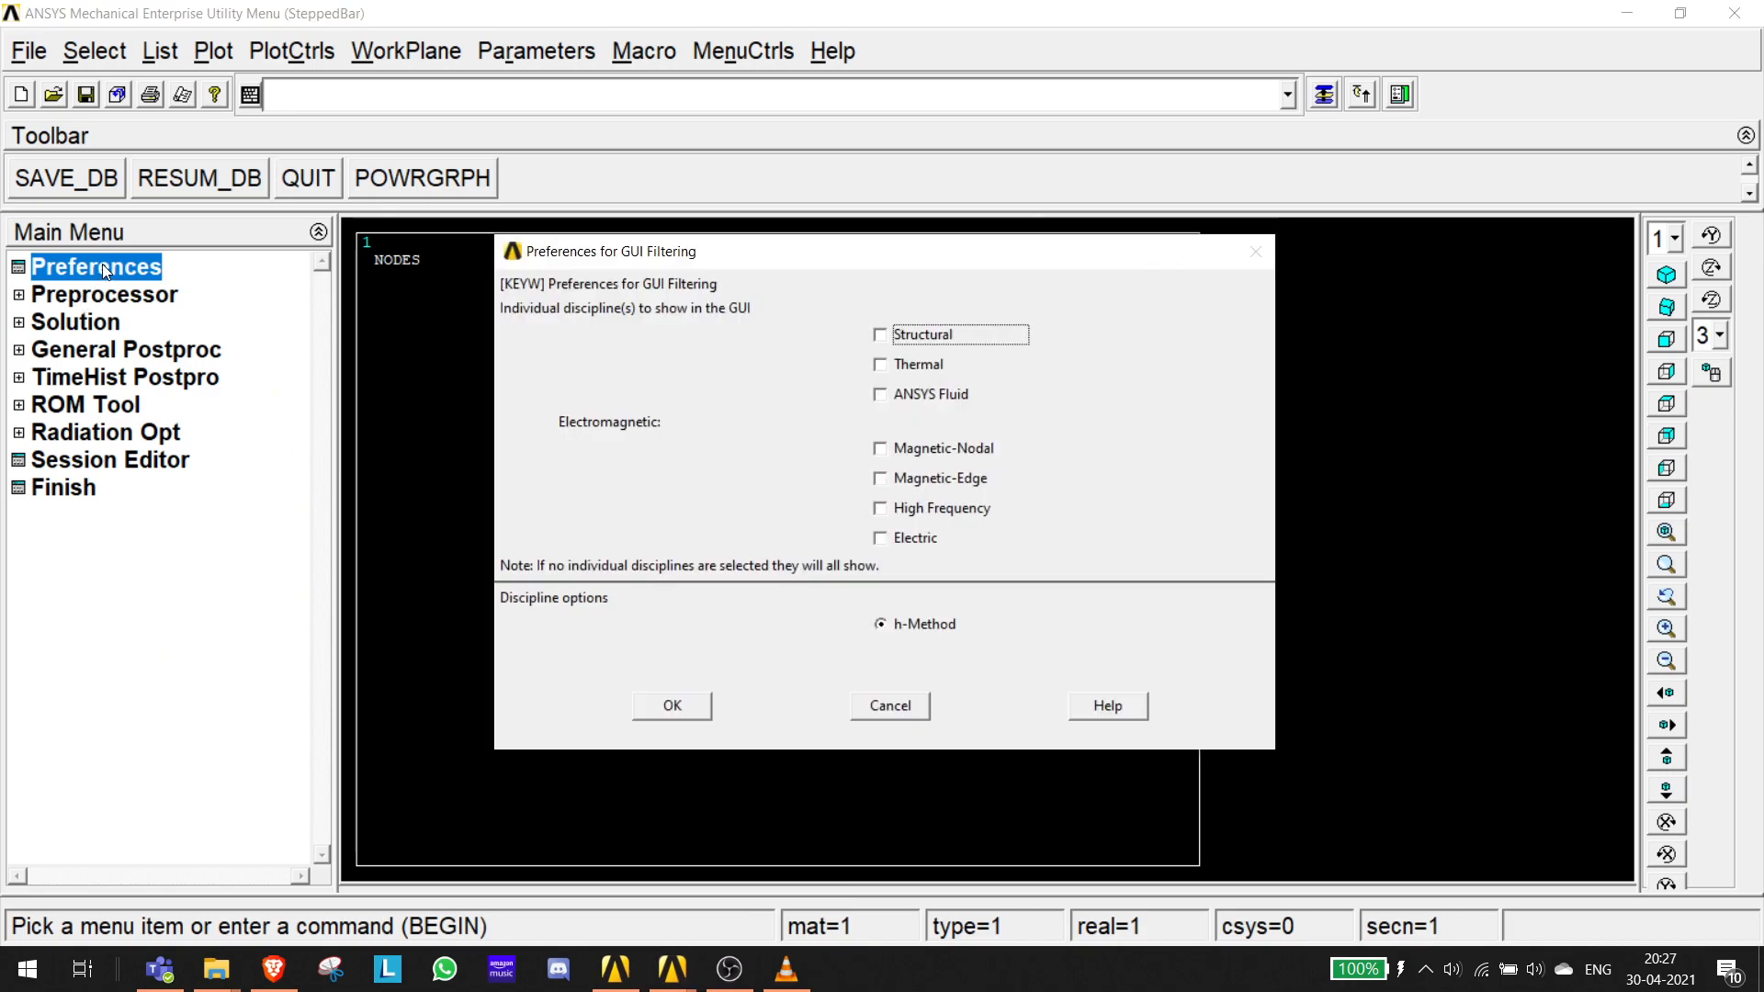
{"action": "left_click", "coordinate": [880, 365]}
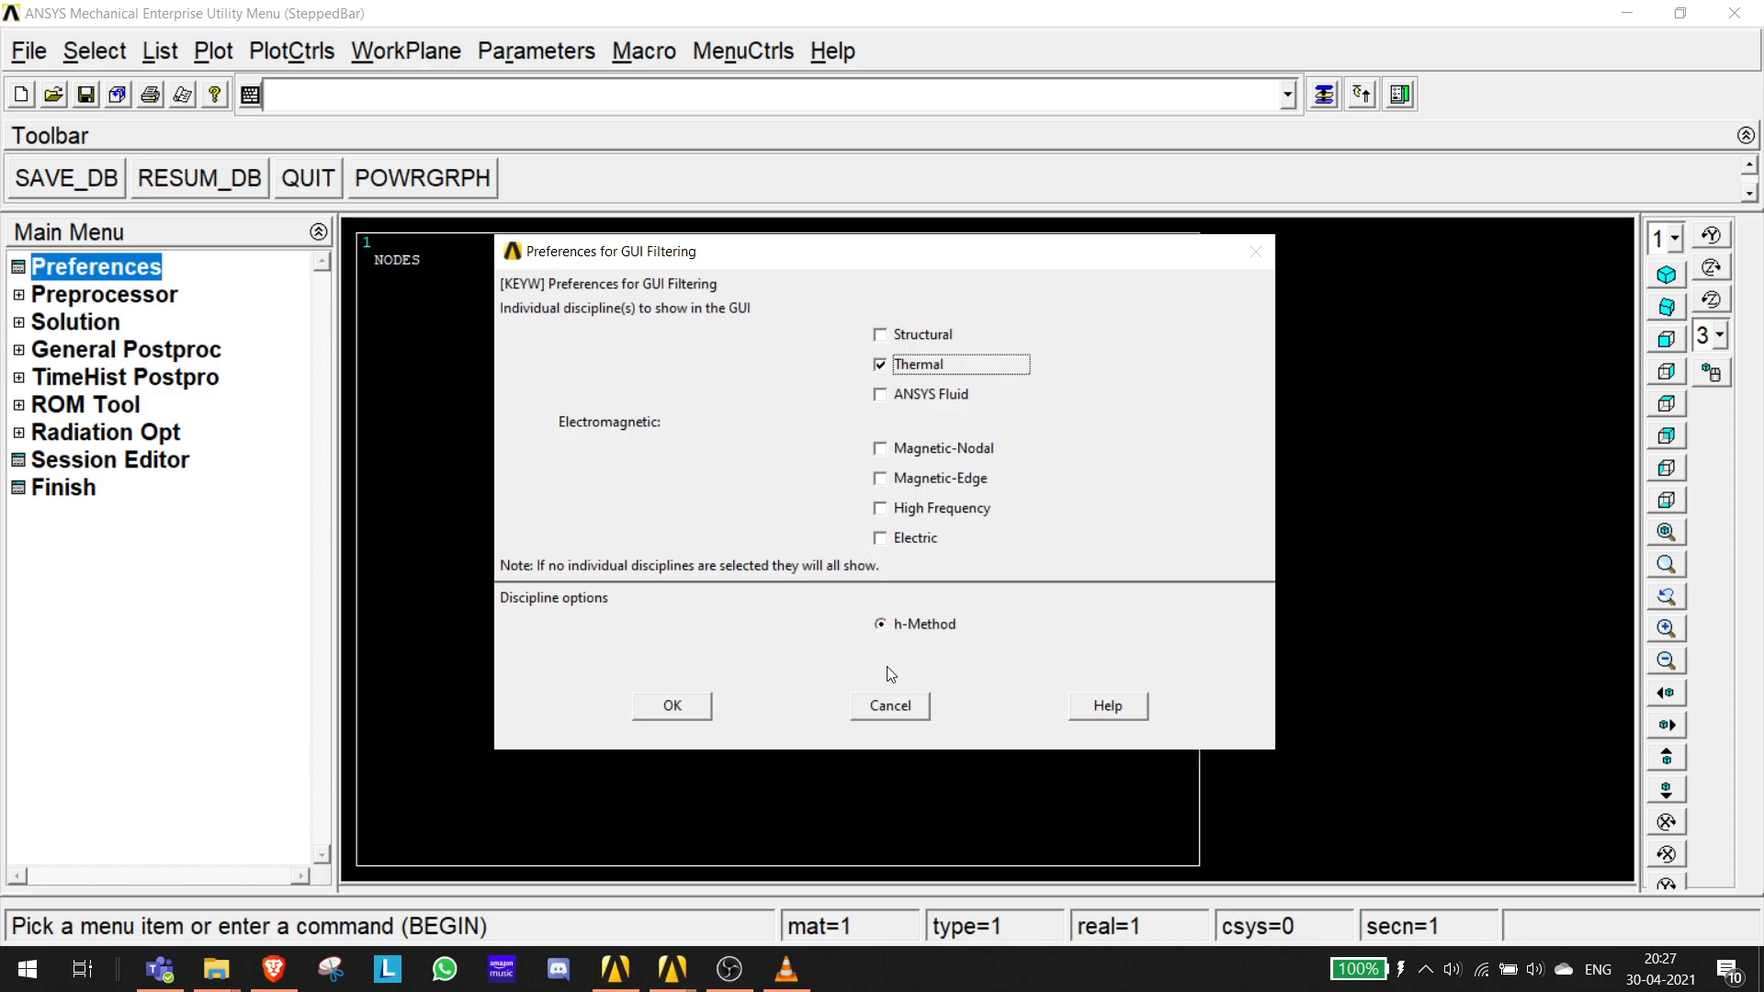
{"action": "left_click", "coordinate": [685, 706]}
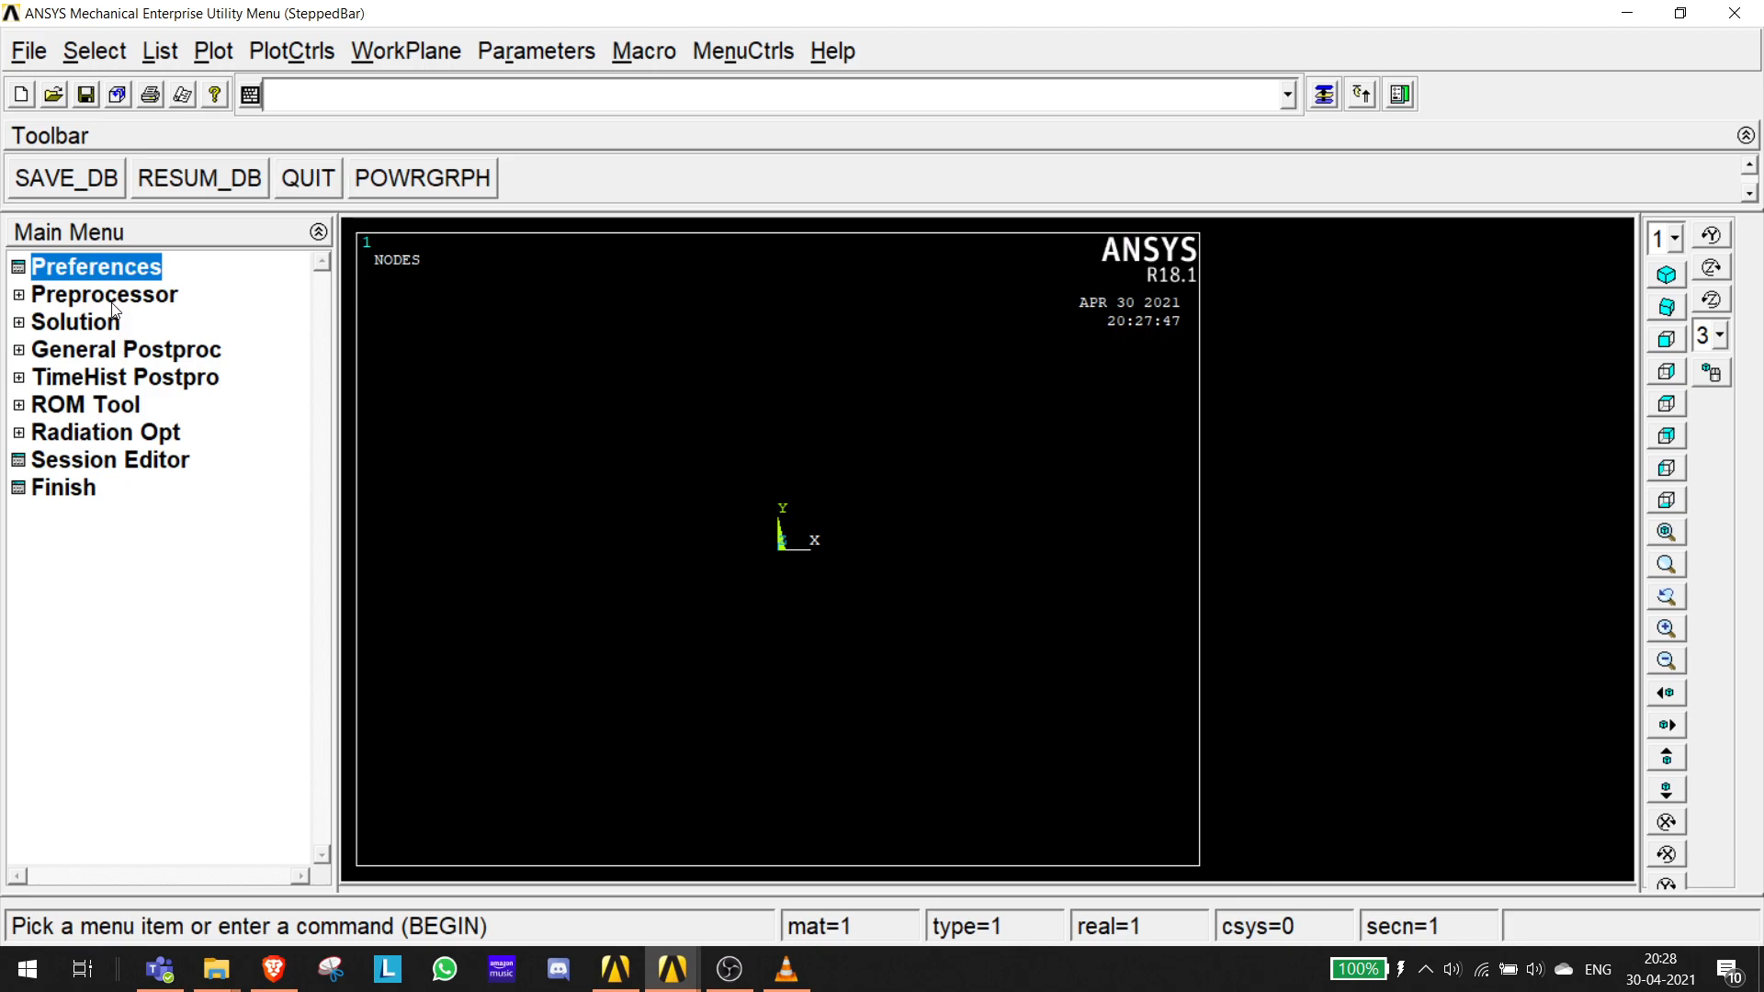
- Add the thermal solid element Quad 4node 55 as element type 1
{"action": "left_click", "coordinate": [25, 297]}
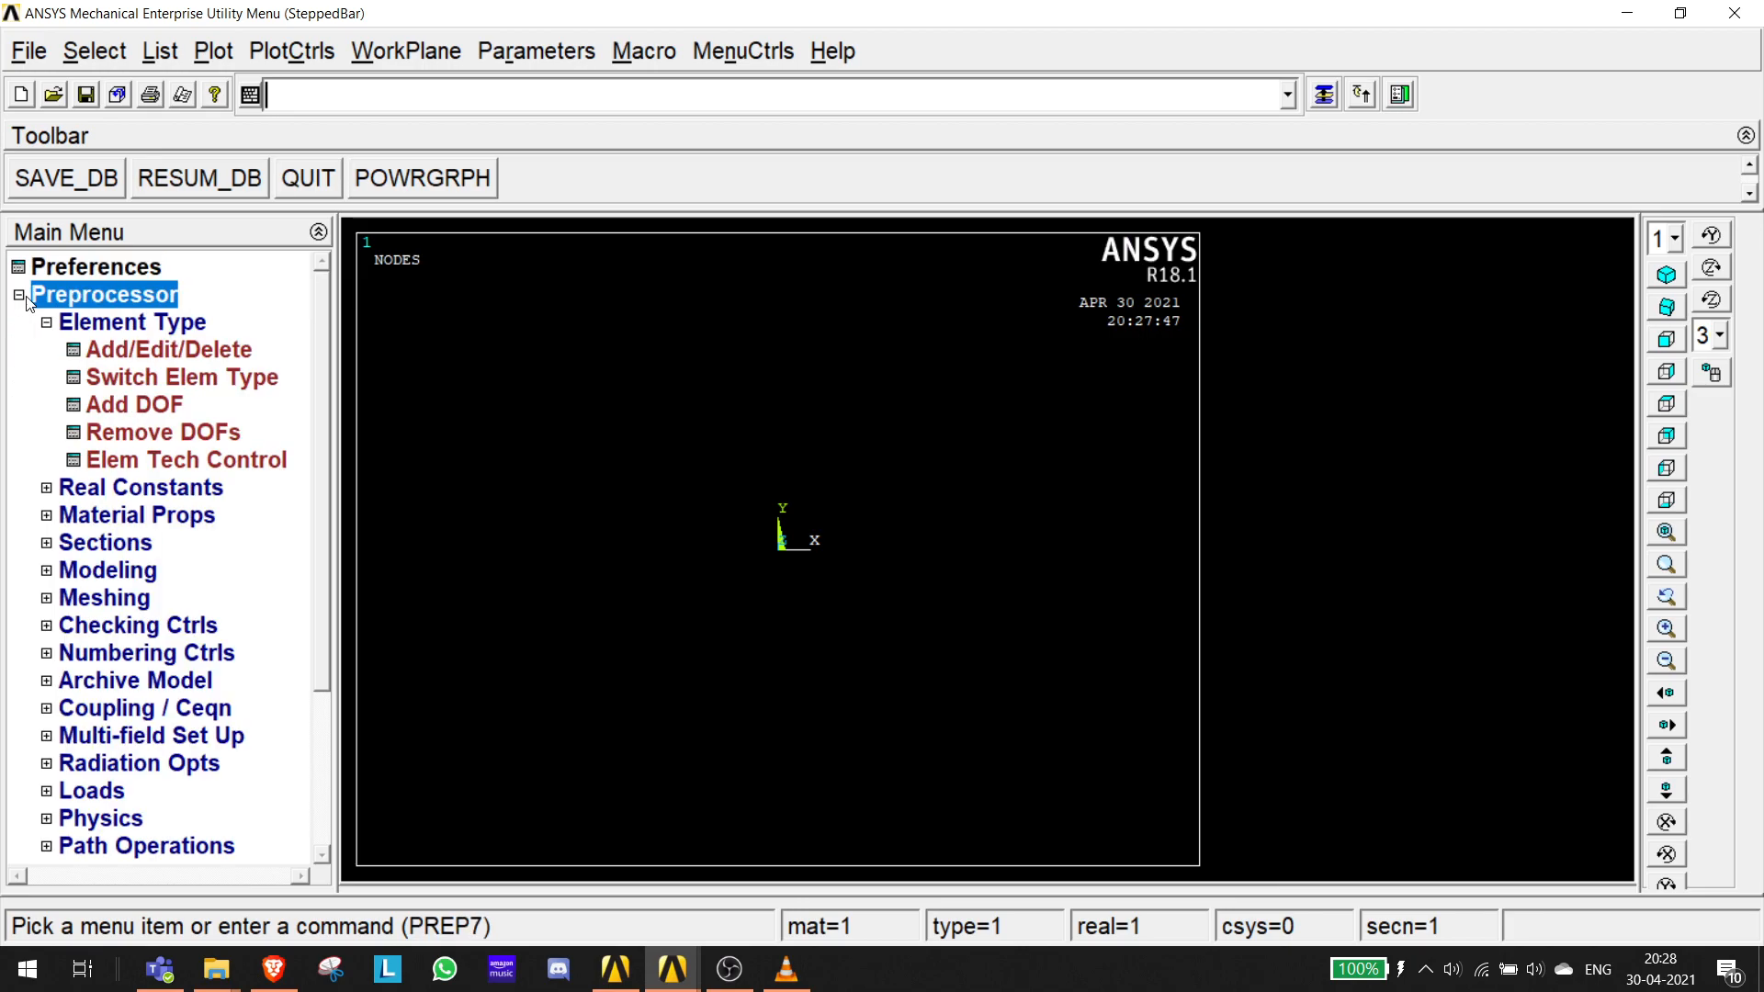
{"action": "left_click", "coordinate": [82, 323]}
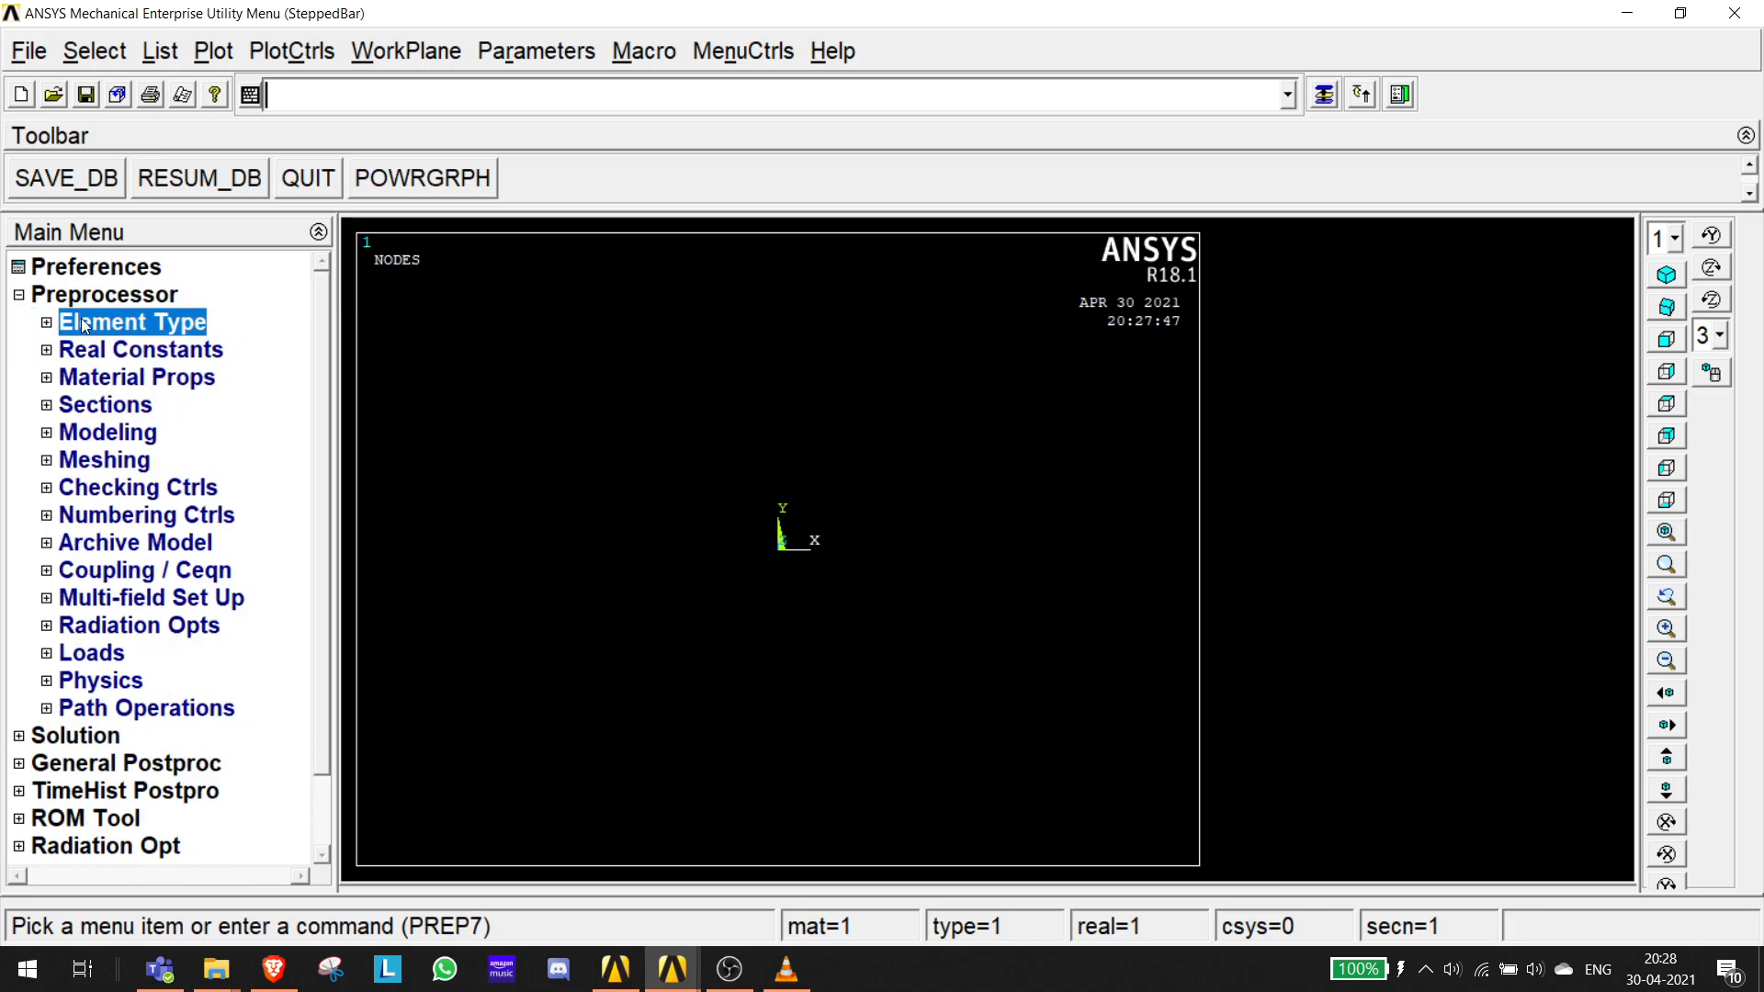
{"action": "left_click", "coordinate": [83, 324]}
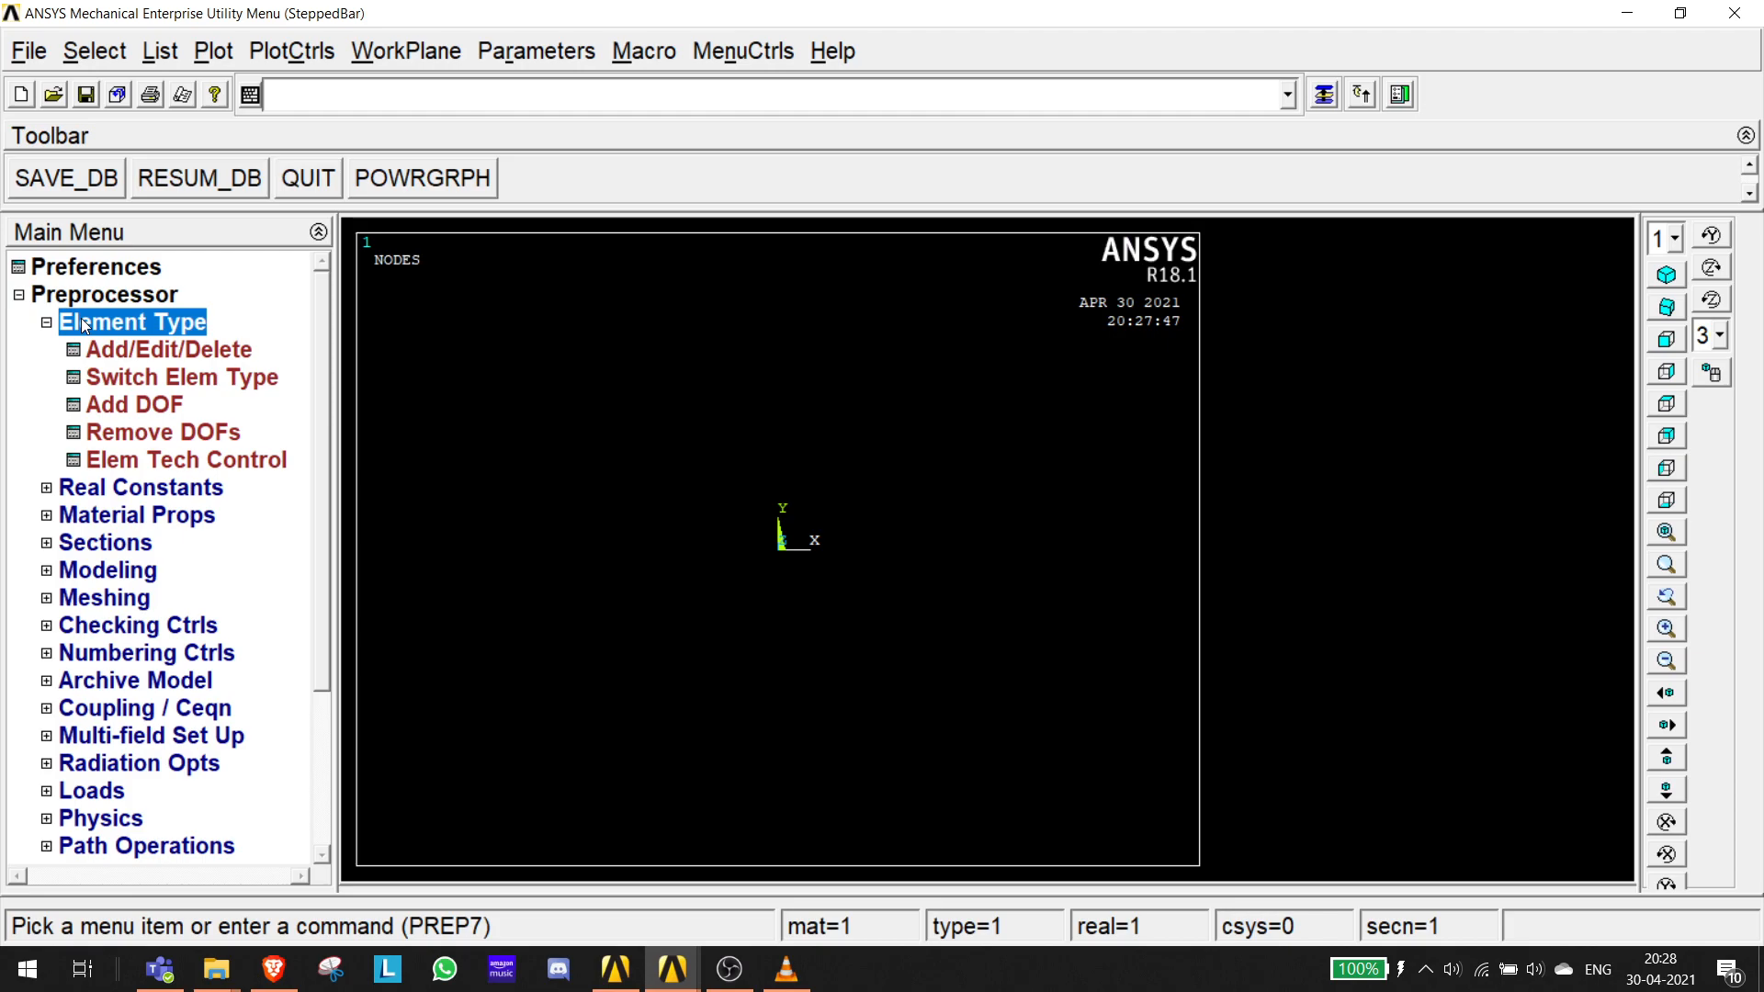
{"action": "left_click", "coordinate": [146, 359]}
{"action": "left_click", "coordinate": [197, 682]}
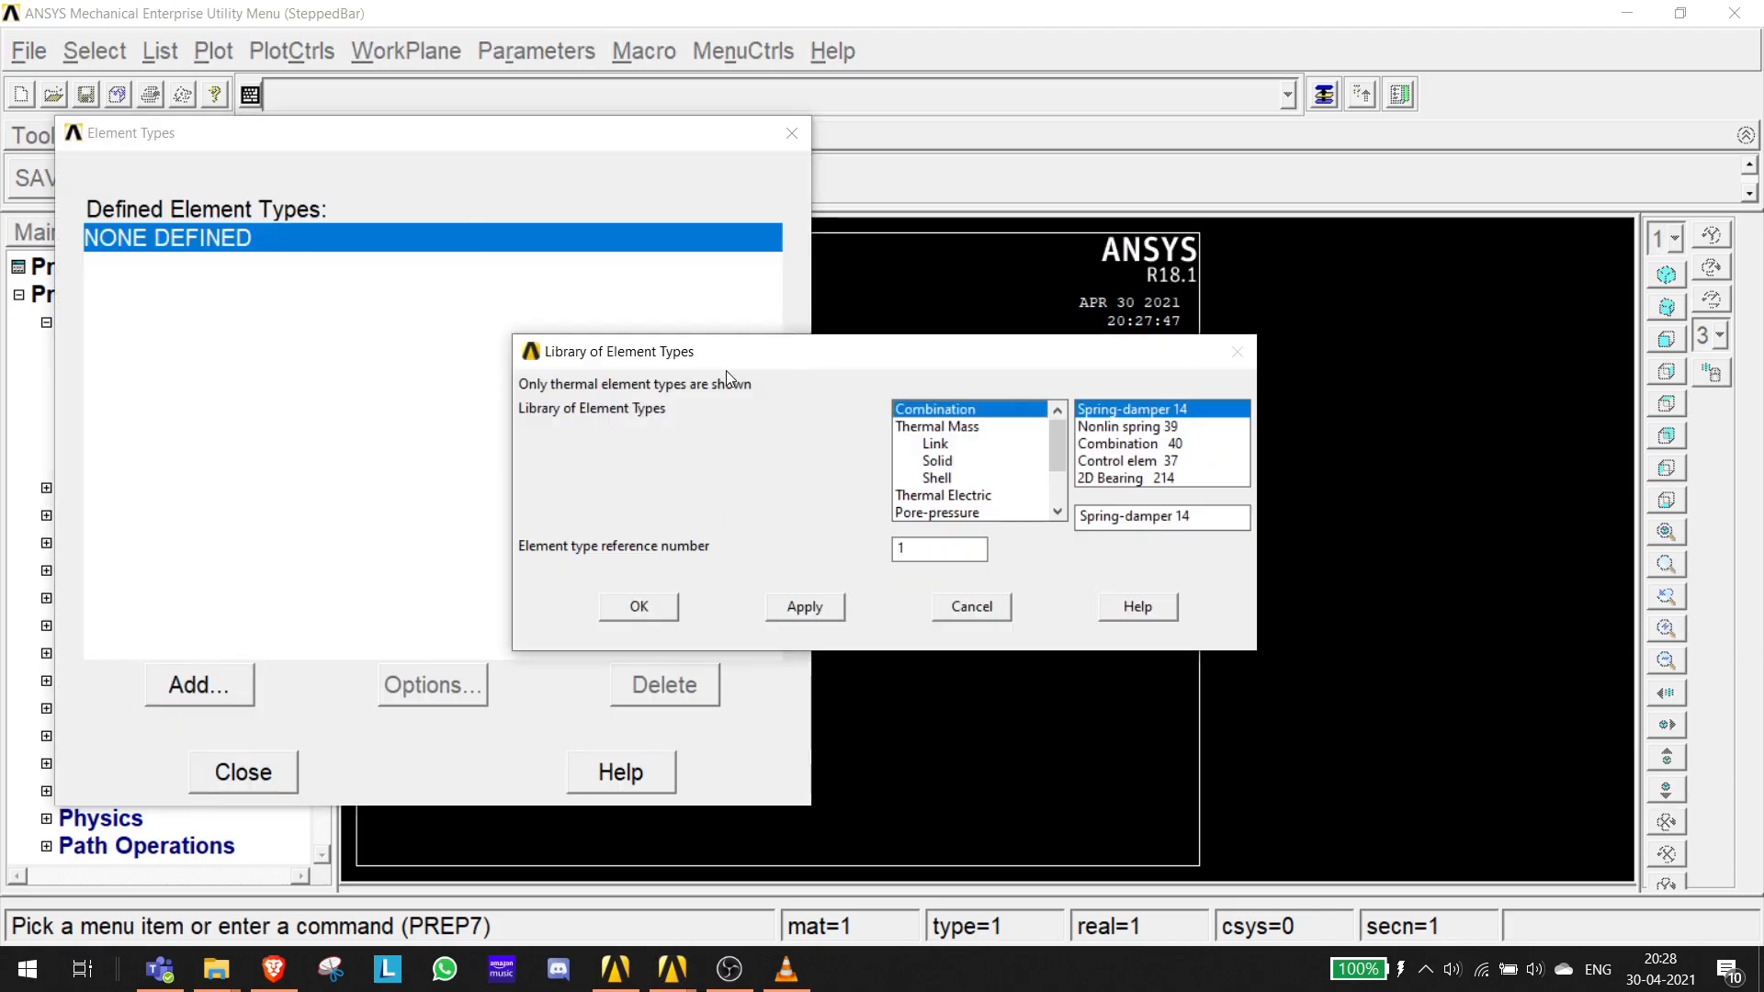
{"action": "left_click", "coordinate": [946, 460]}
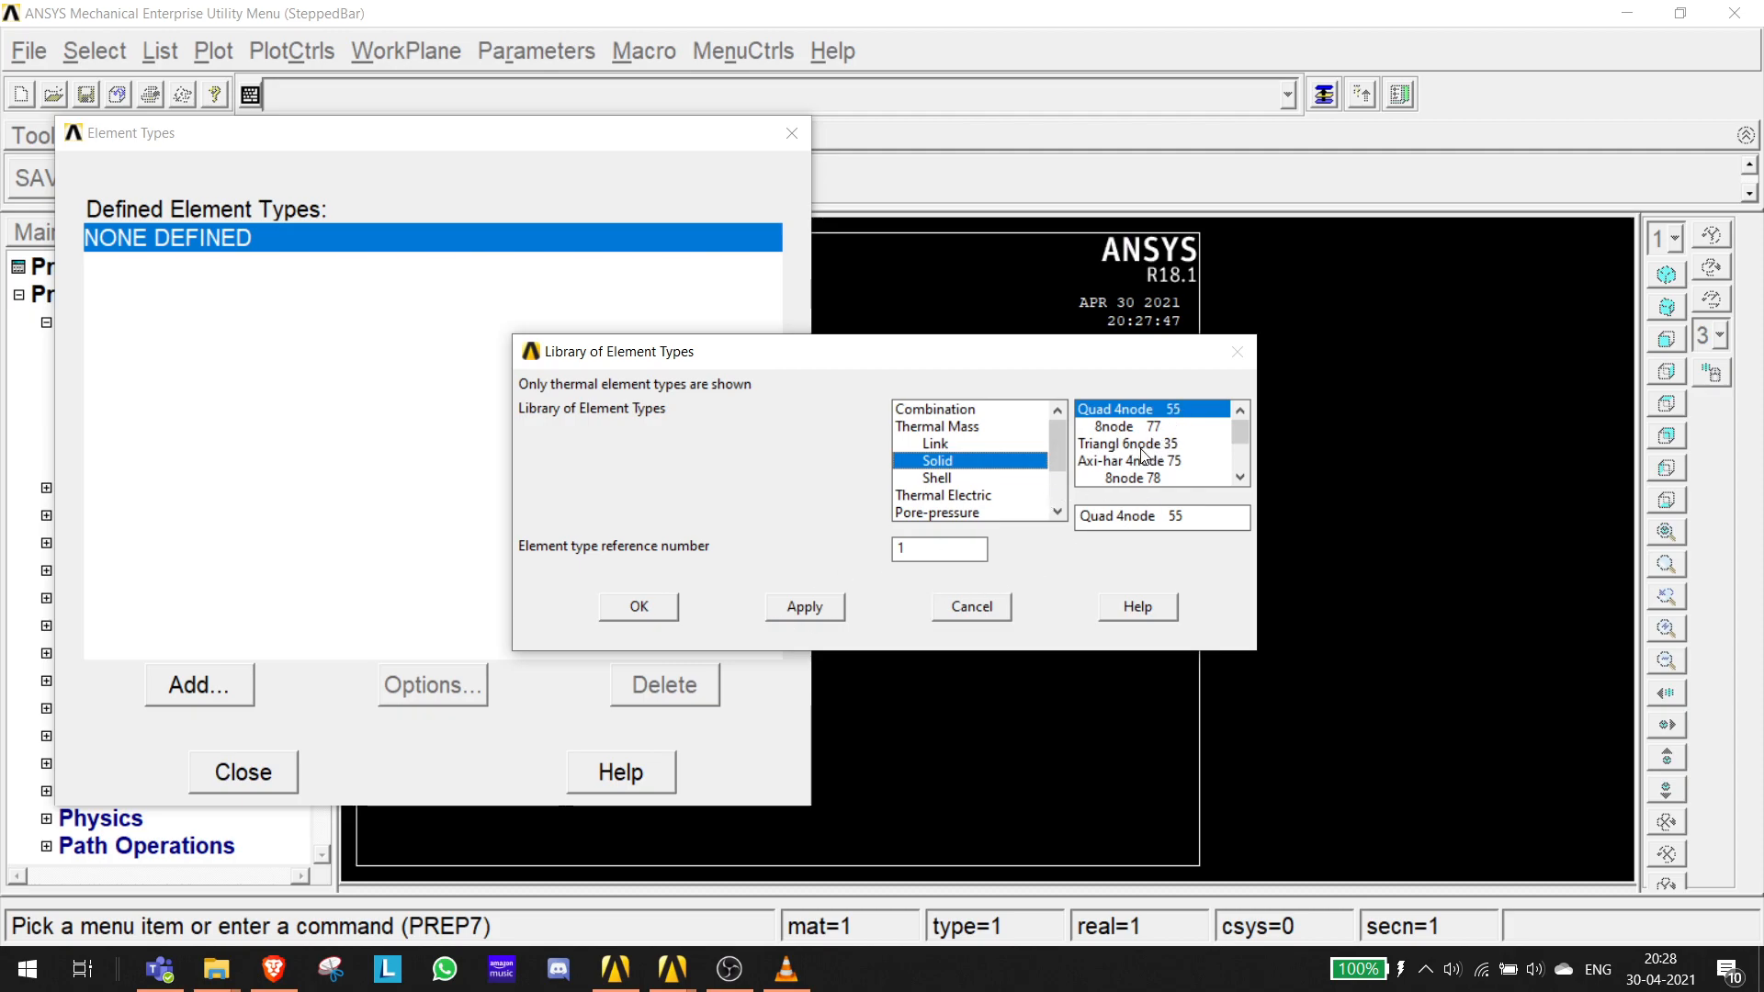
{"action": "left_click", "coordinate": [664, 611]}
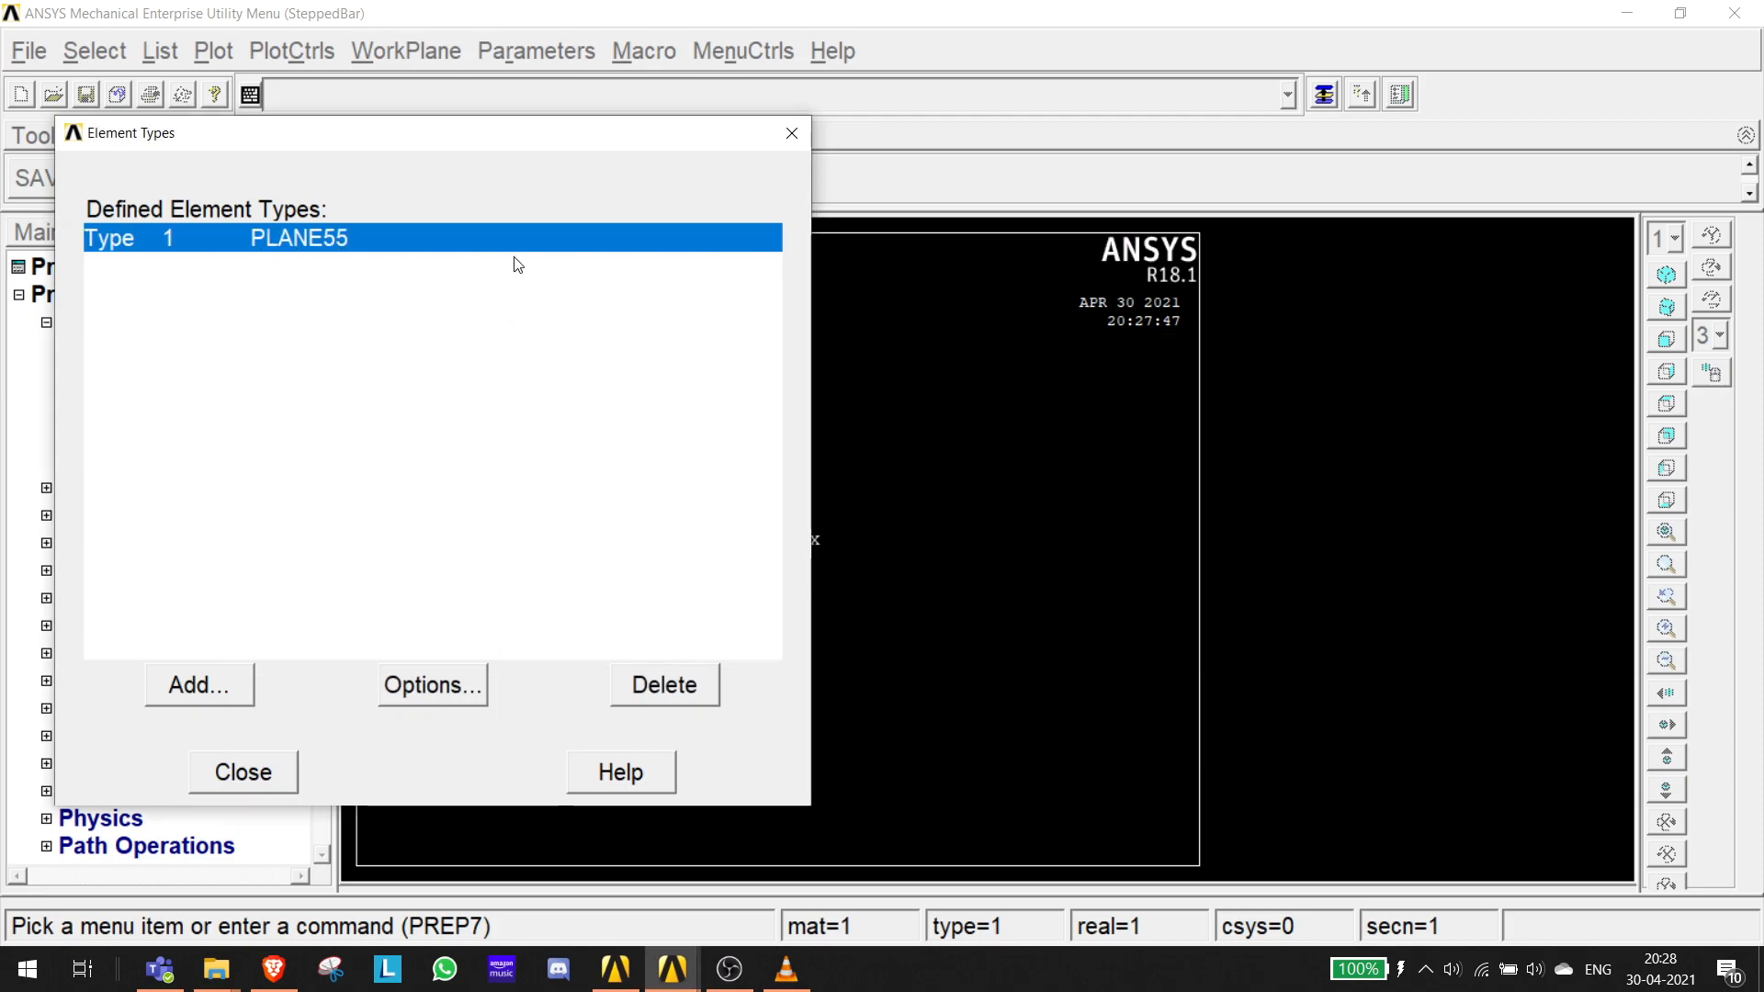
{"action": "left_click", "coordinate": [791, 132]}
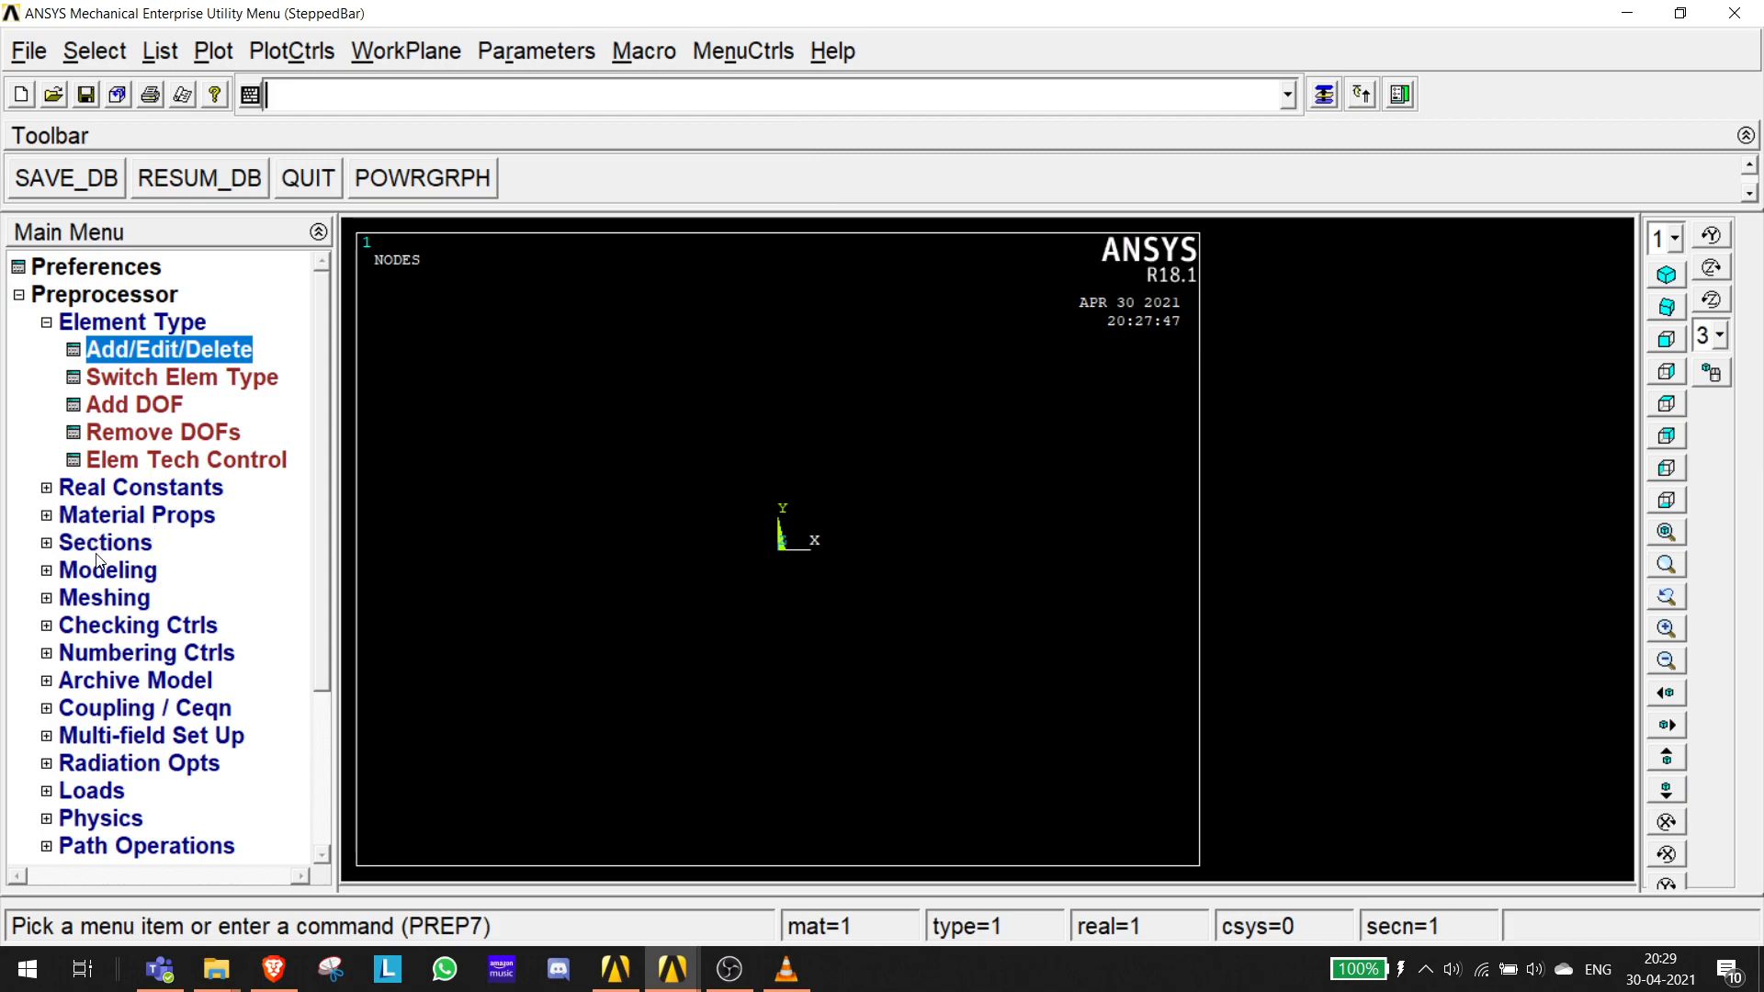
- Open the material model definitions and consult the problem sheet in Microsoft Teams for the conductivities of materials A and B
{"action": "left_click", "coordinate": [46, 520]}
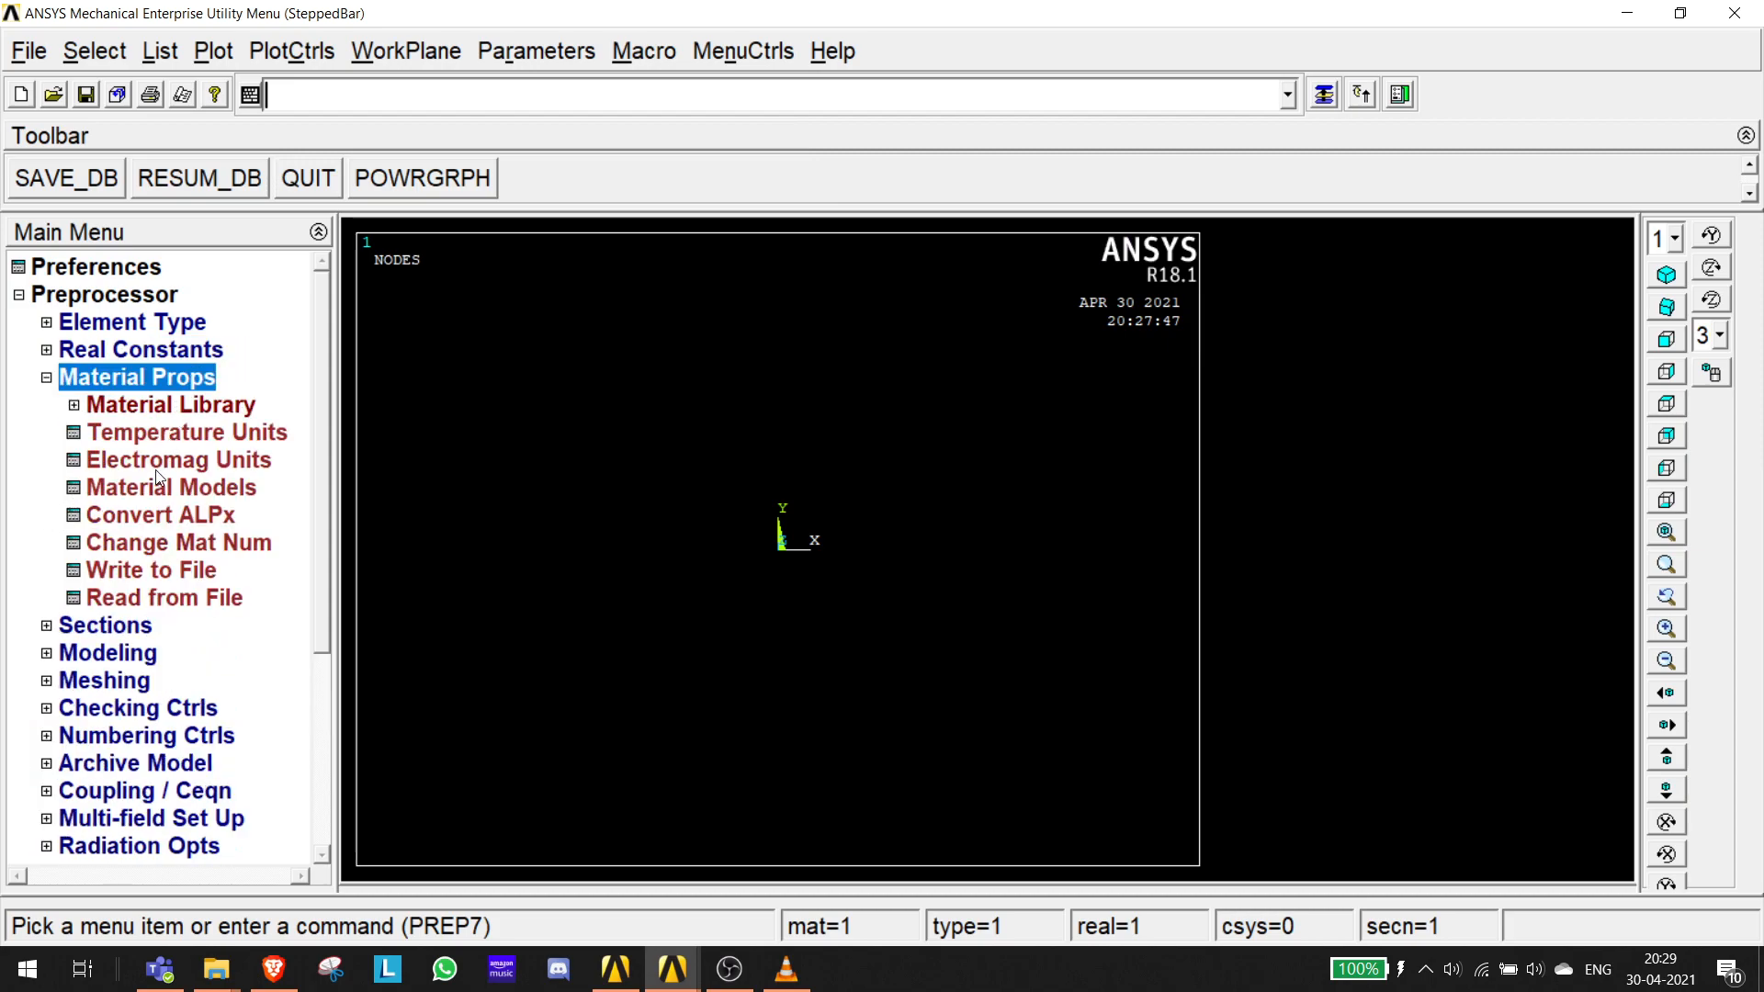
{"action": "double_click", "coordinate": [160, 497]}
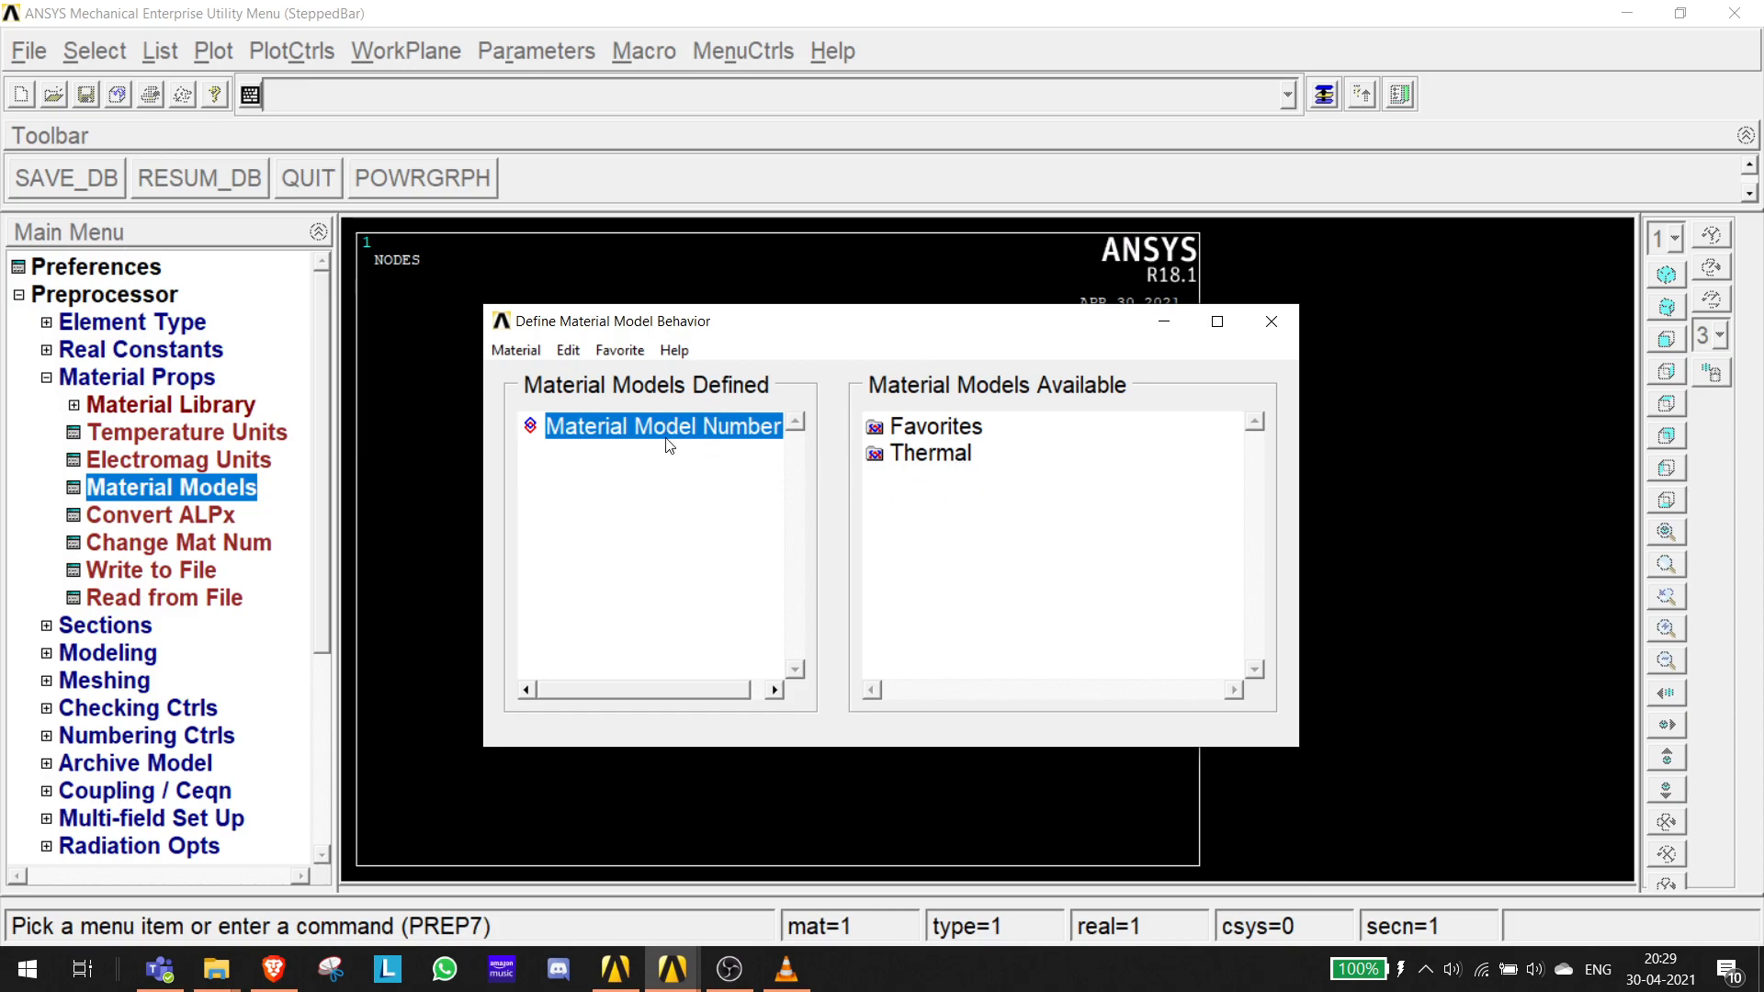
{"action": "left_click", "coordinate": [160, 969]}
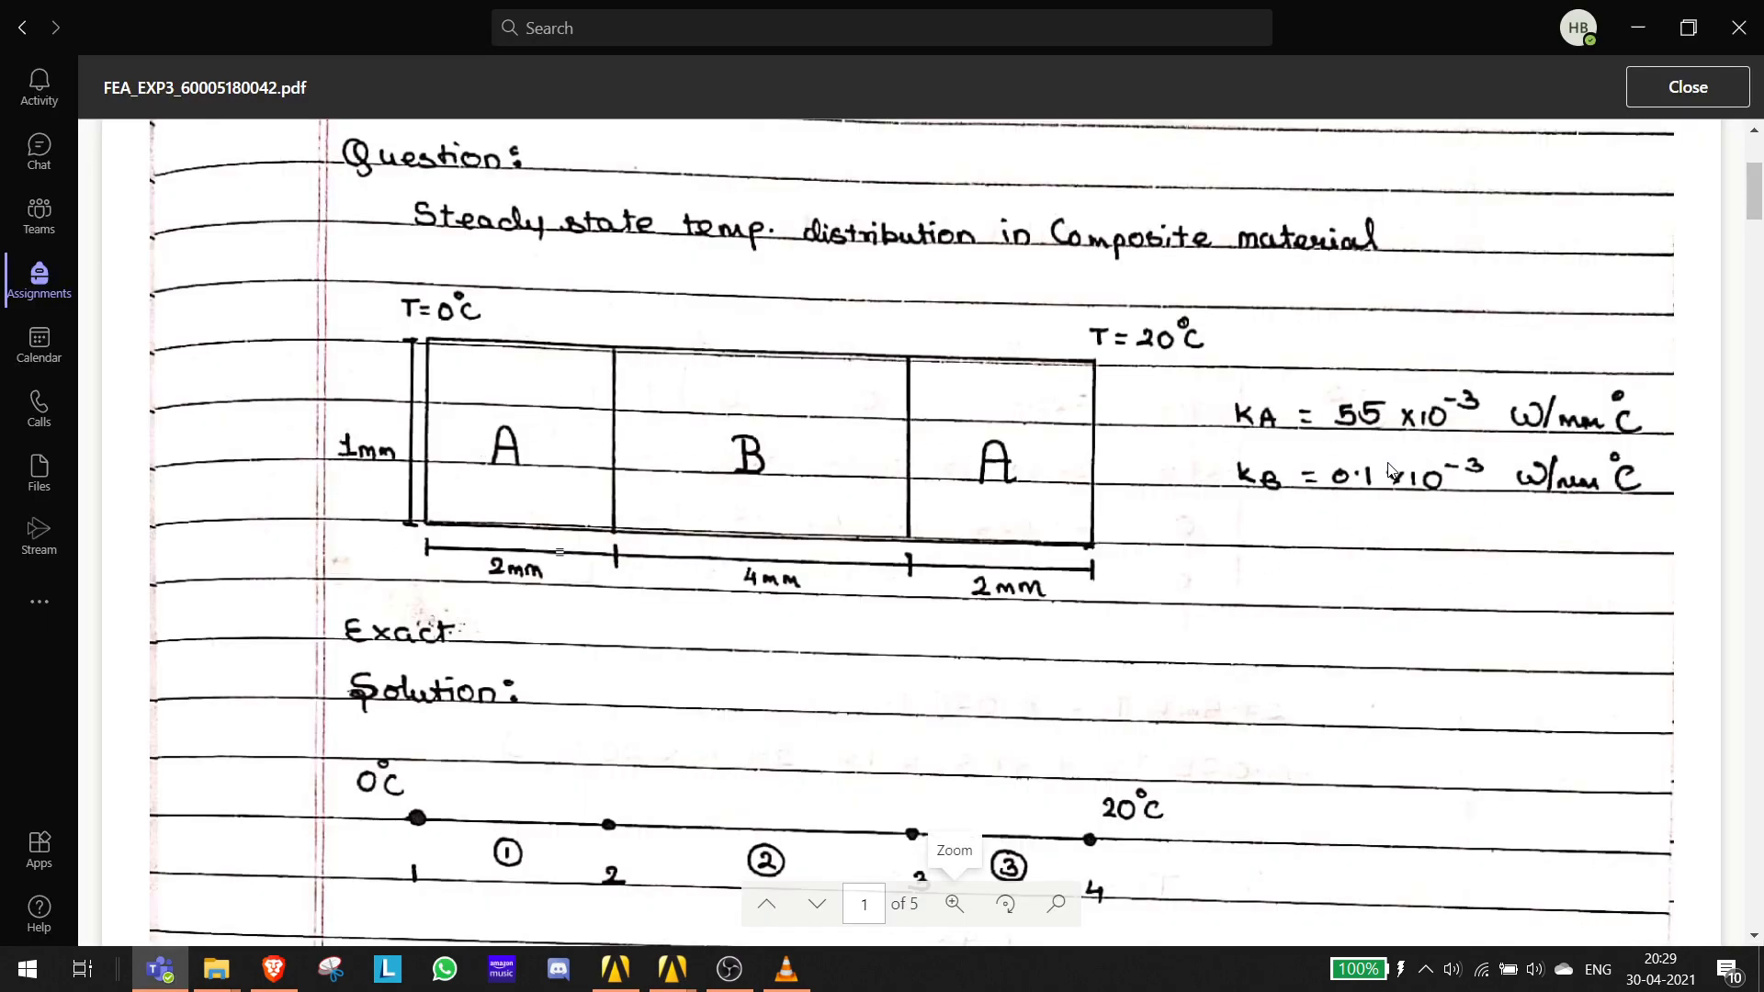
{"action": "left_click", "coordinate": [1626, 31]}
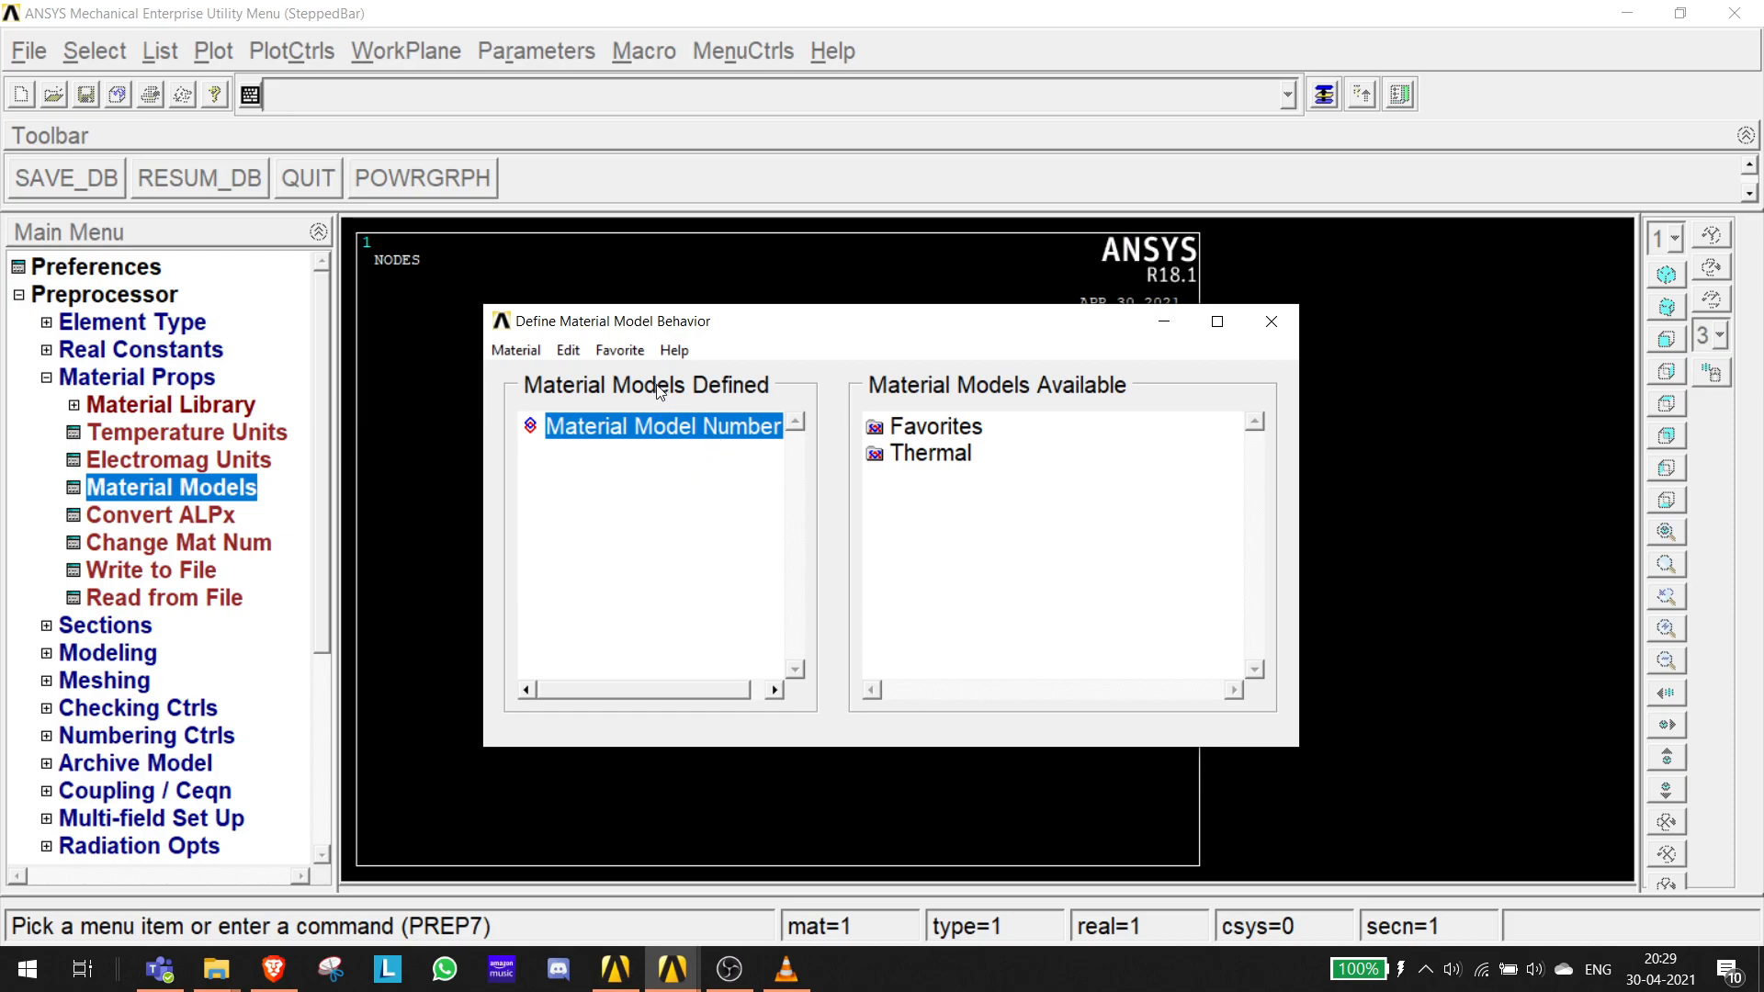
{"action": "left_click", "coordinate": [516, 350]}
{"action": "left_click", "coordinate": [621, 503]}
- Define an isotropic thermal conductivity KXX of 55E-03 for material model 1, matching material A in the problem sheet
{"action": "double_click", "coordinate": [934, 455]}
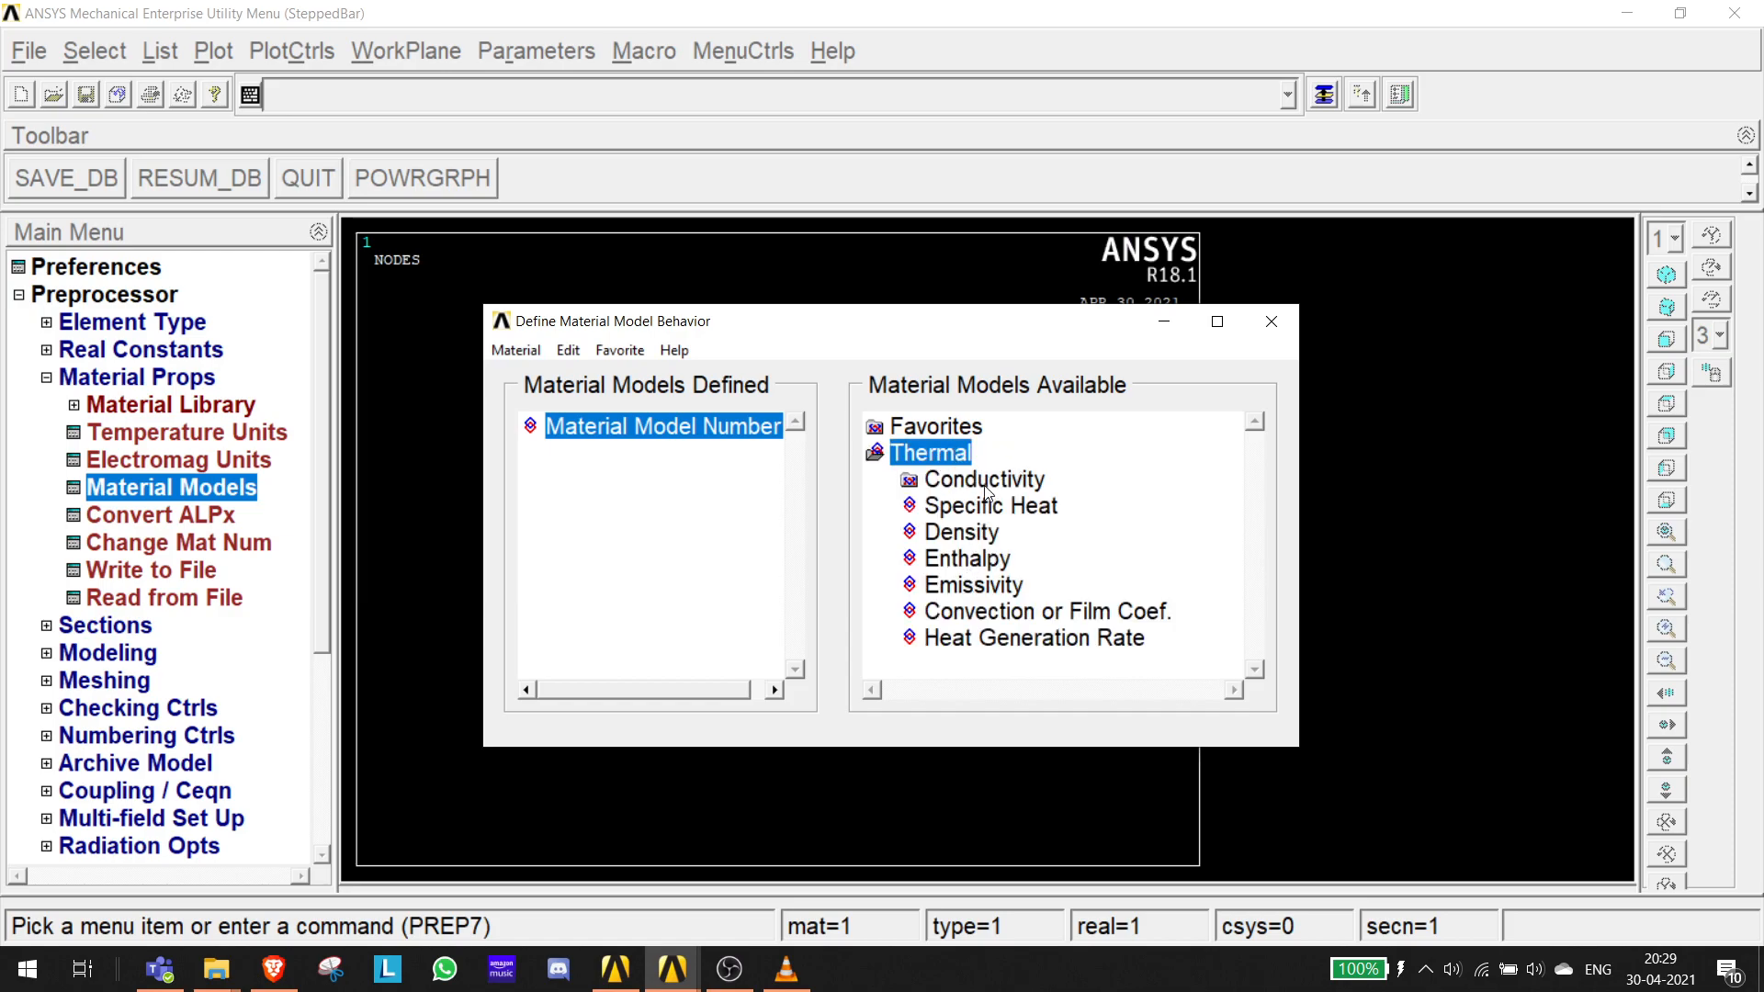
{"action": "double_click", "coordinate": [993, 508]}
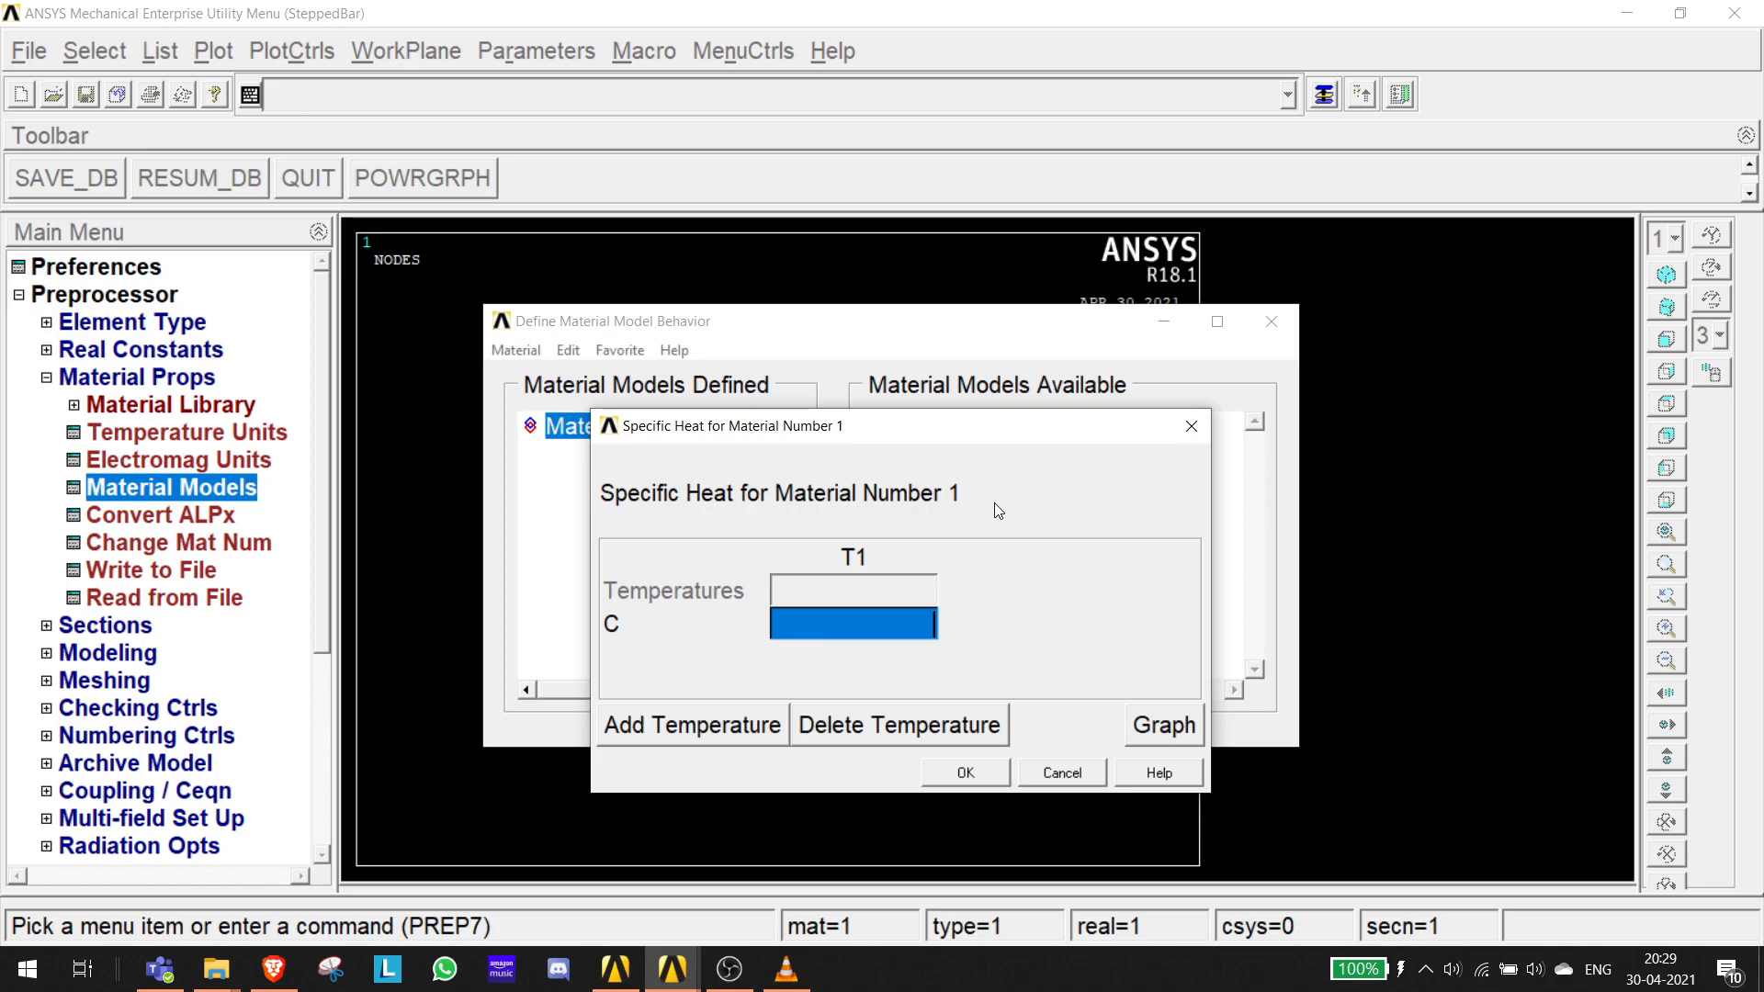
{"action": "left_click", "coordinate": [1190, 426]}
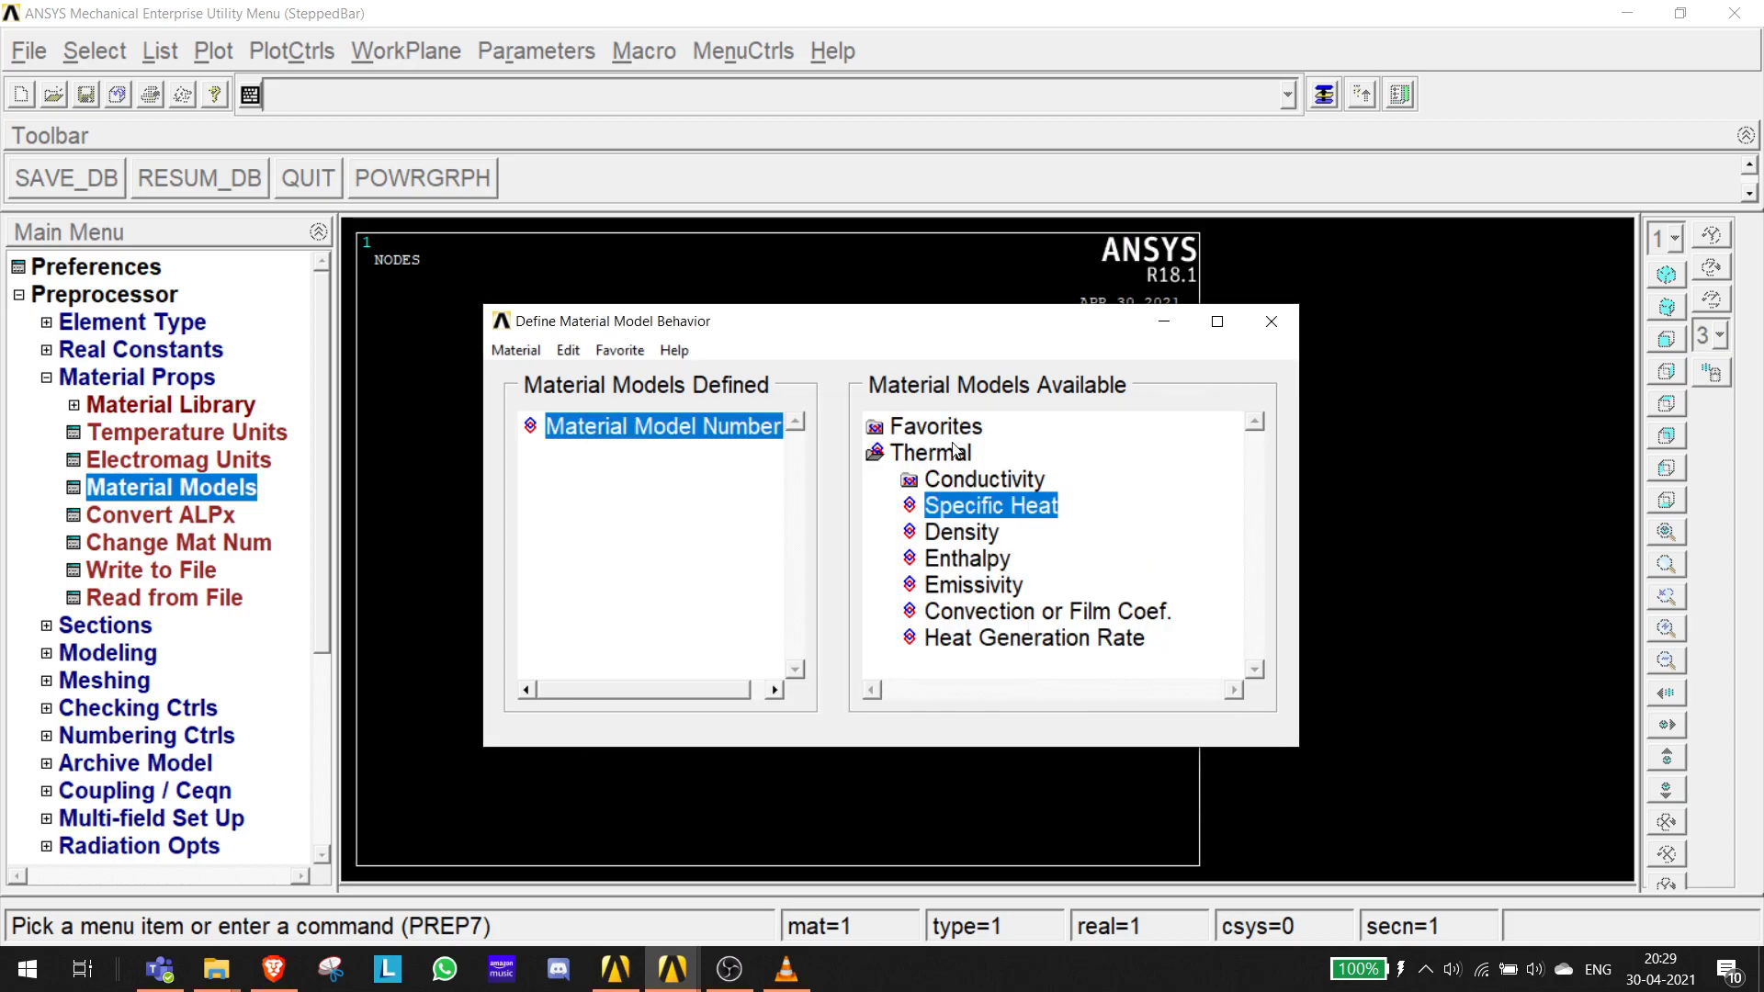
{"action": "double_click", "coordinate": [955, 483]}
{"action": "double_click", "coordinate": [1017, 509]}
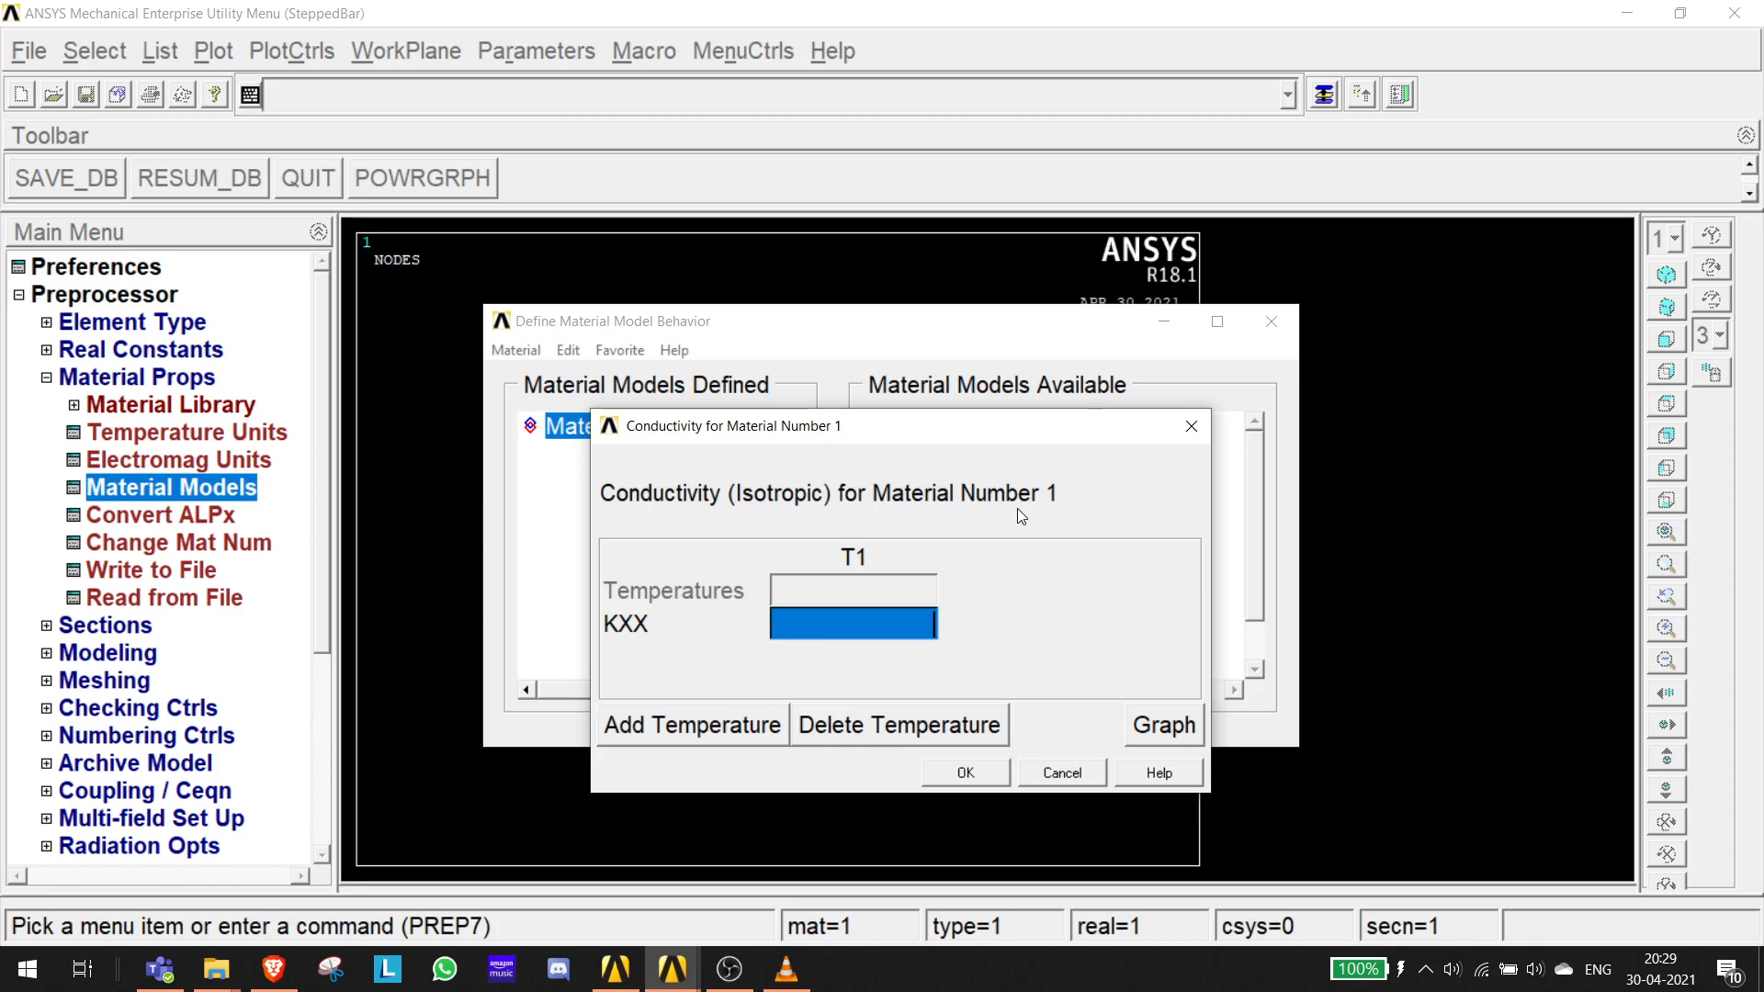
{"action": "left_click", "coordinate": [160, 969]}
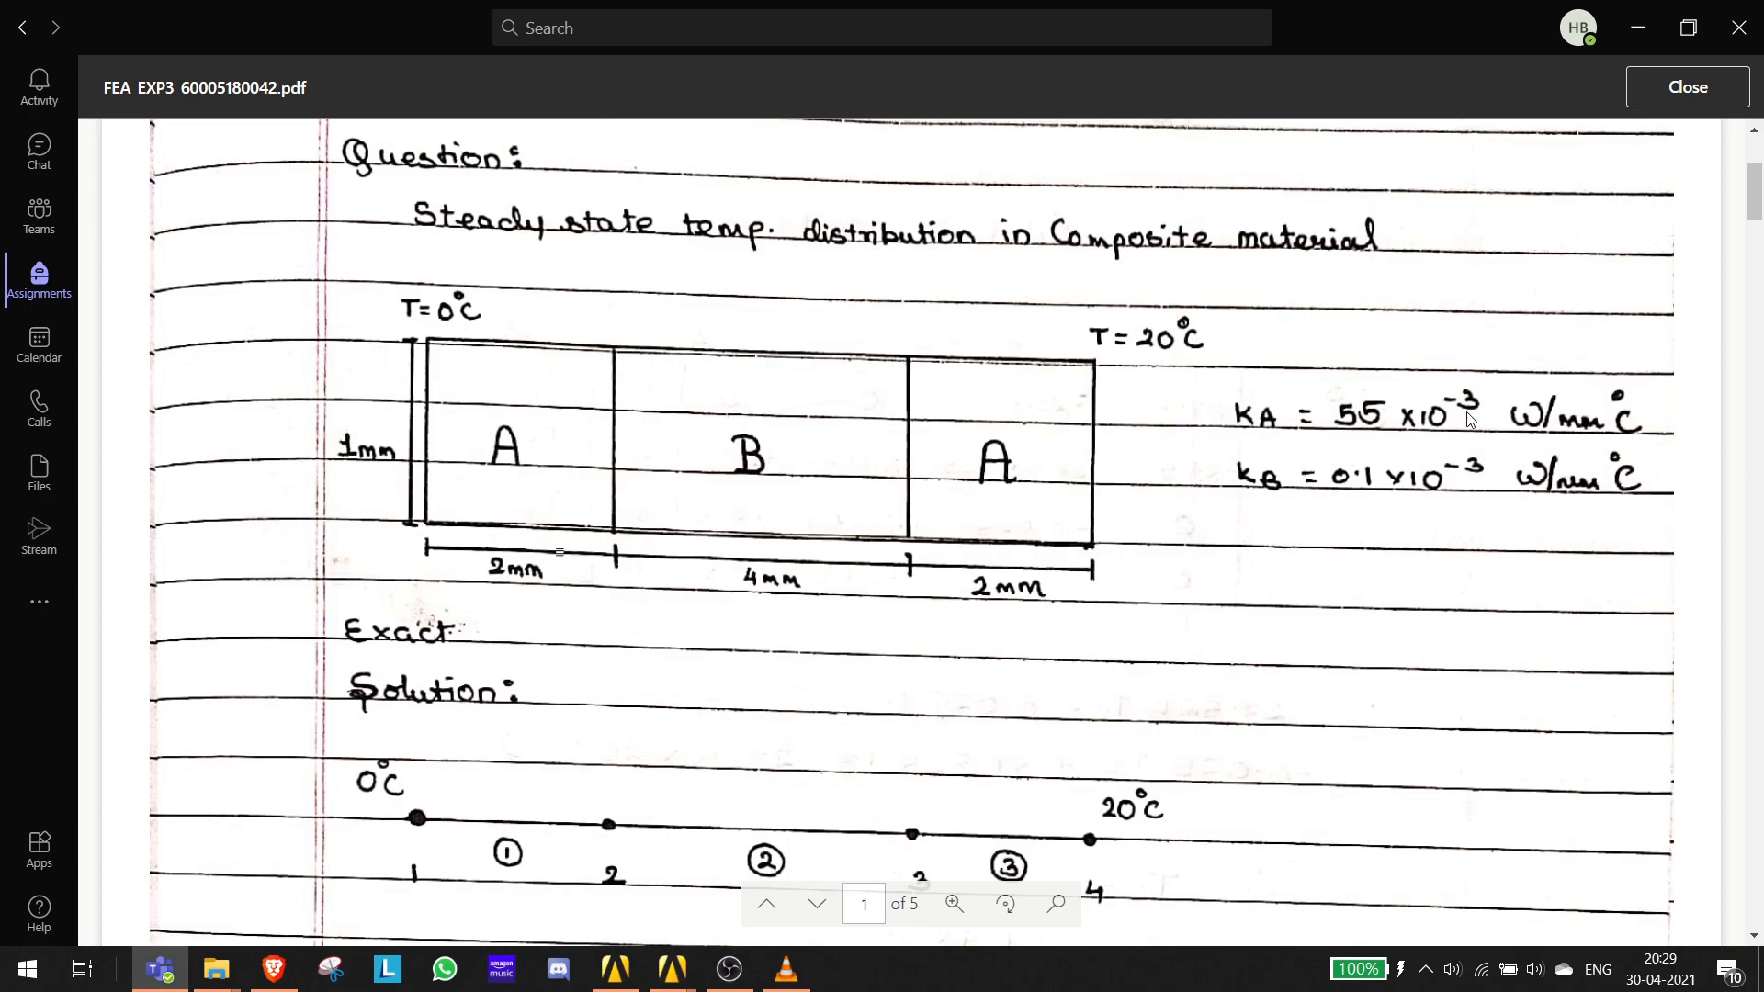
{"action": "left_click", "coordinate": [1625, 32]}
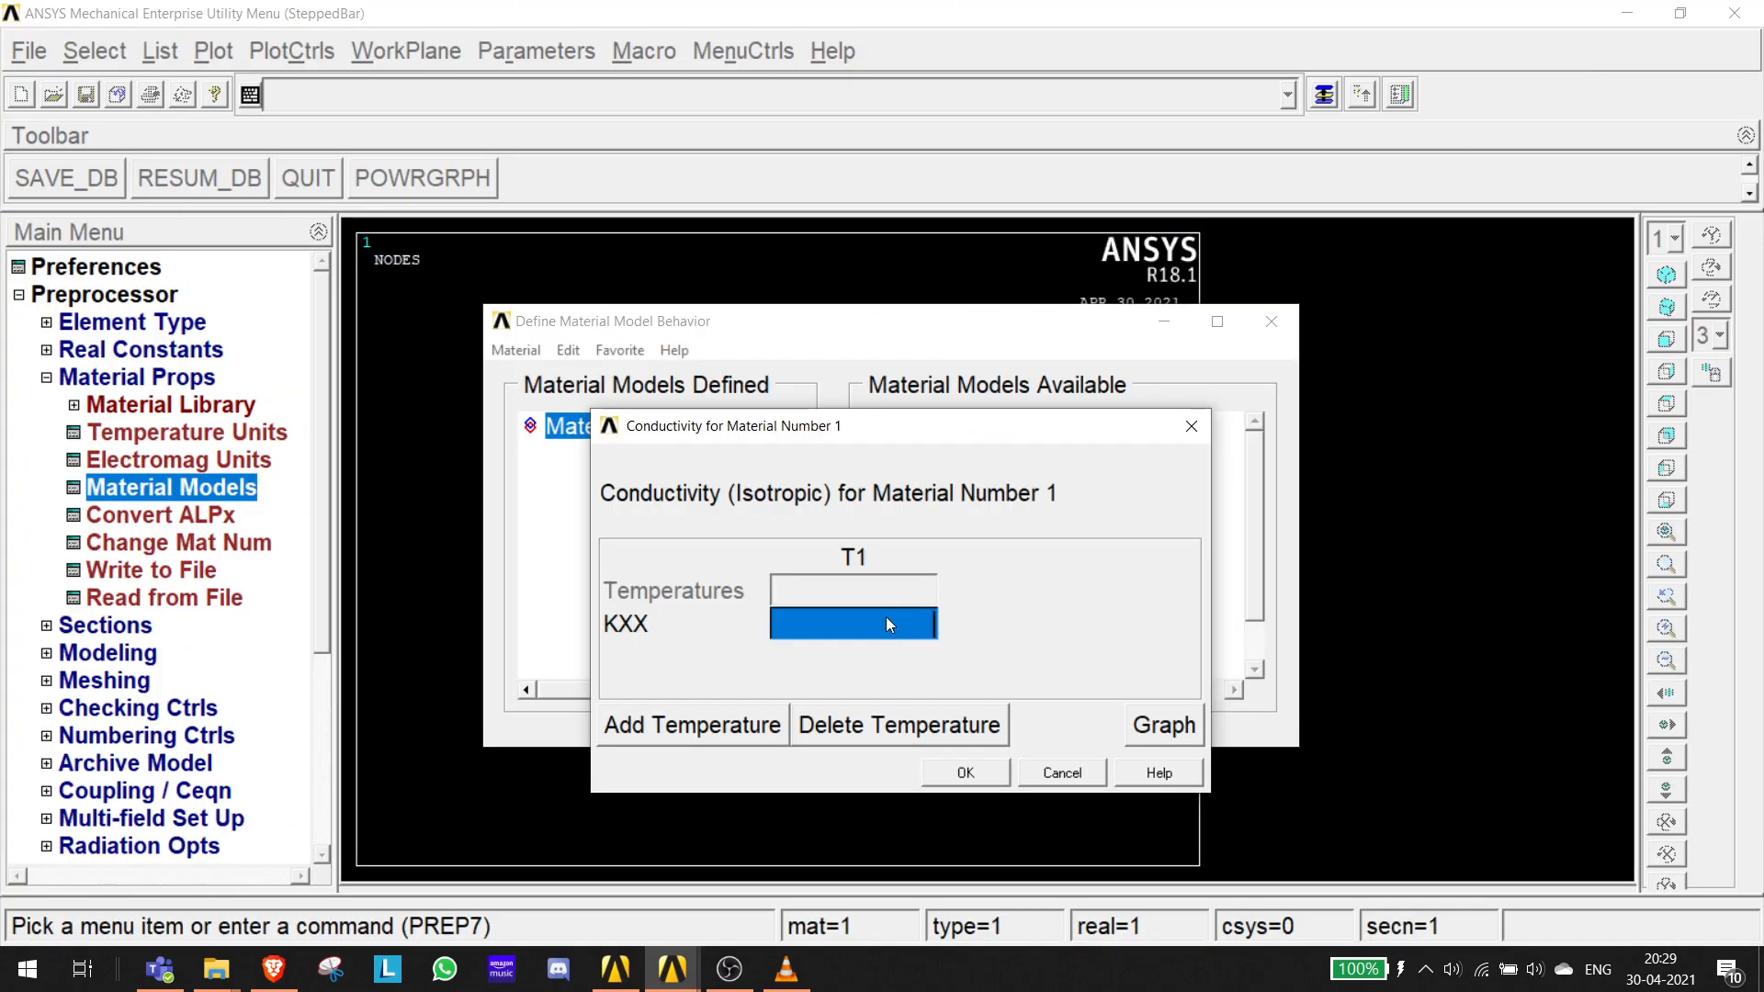
{"action": "type", "text": "55E"}
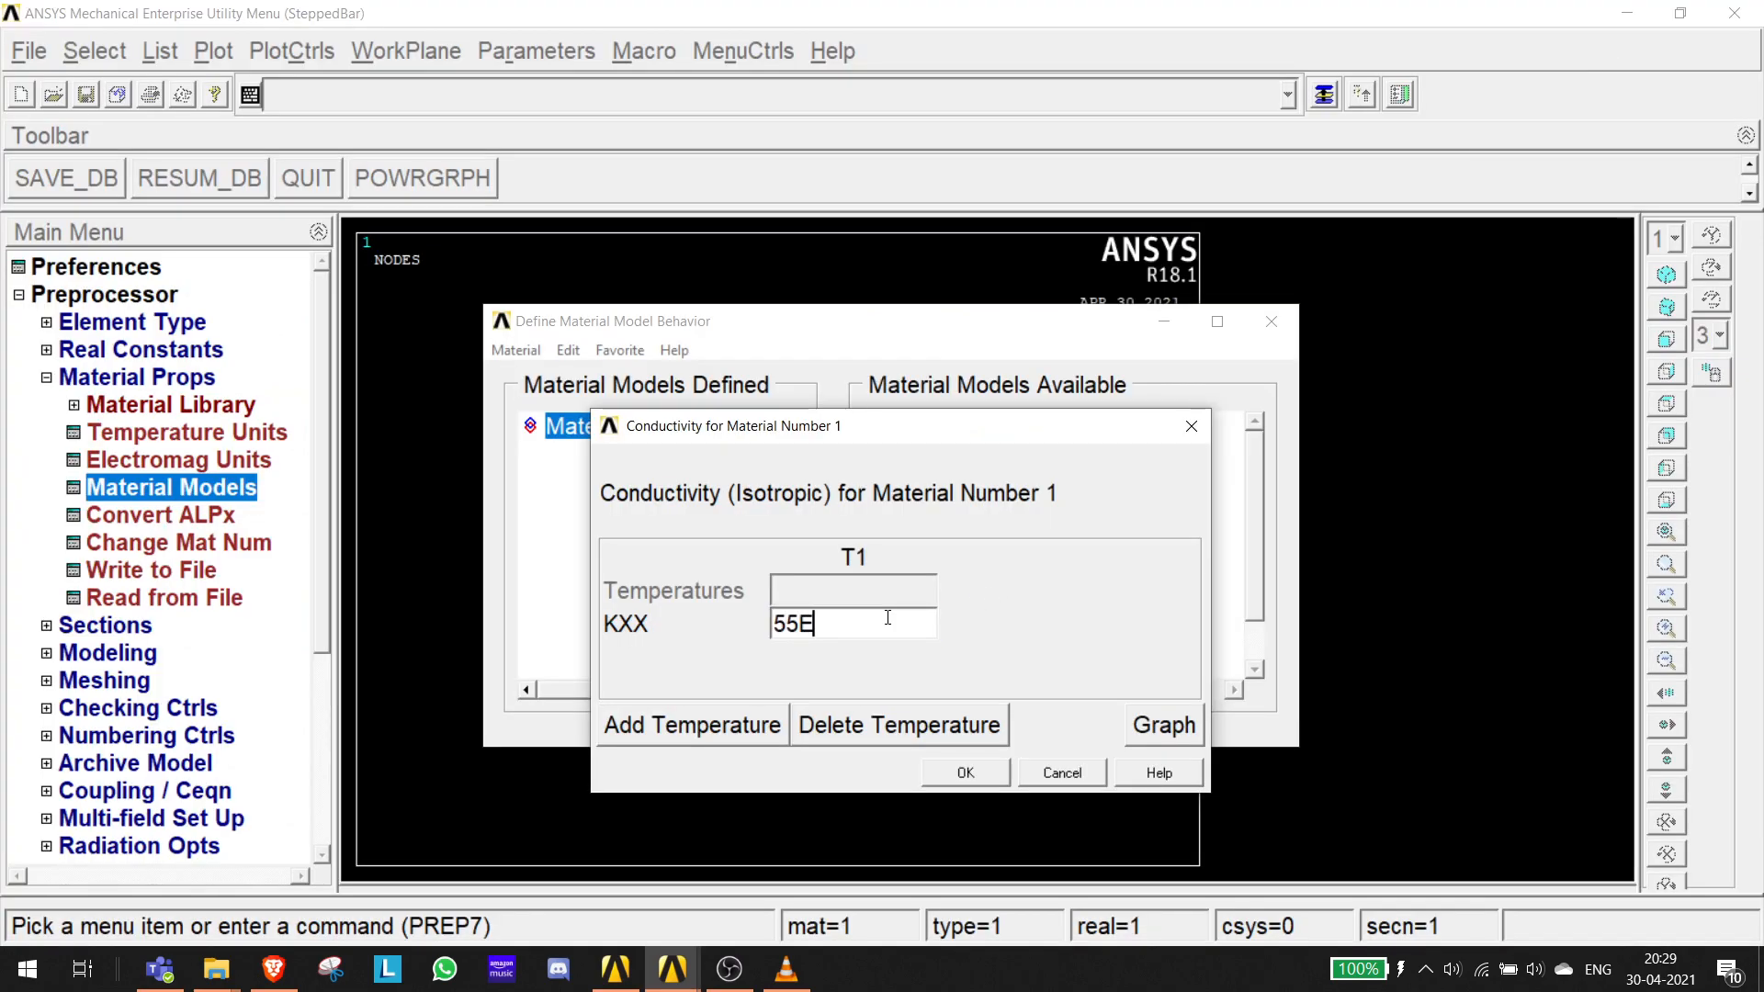
{"action": "type", "text": "-03"}
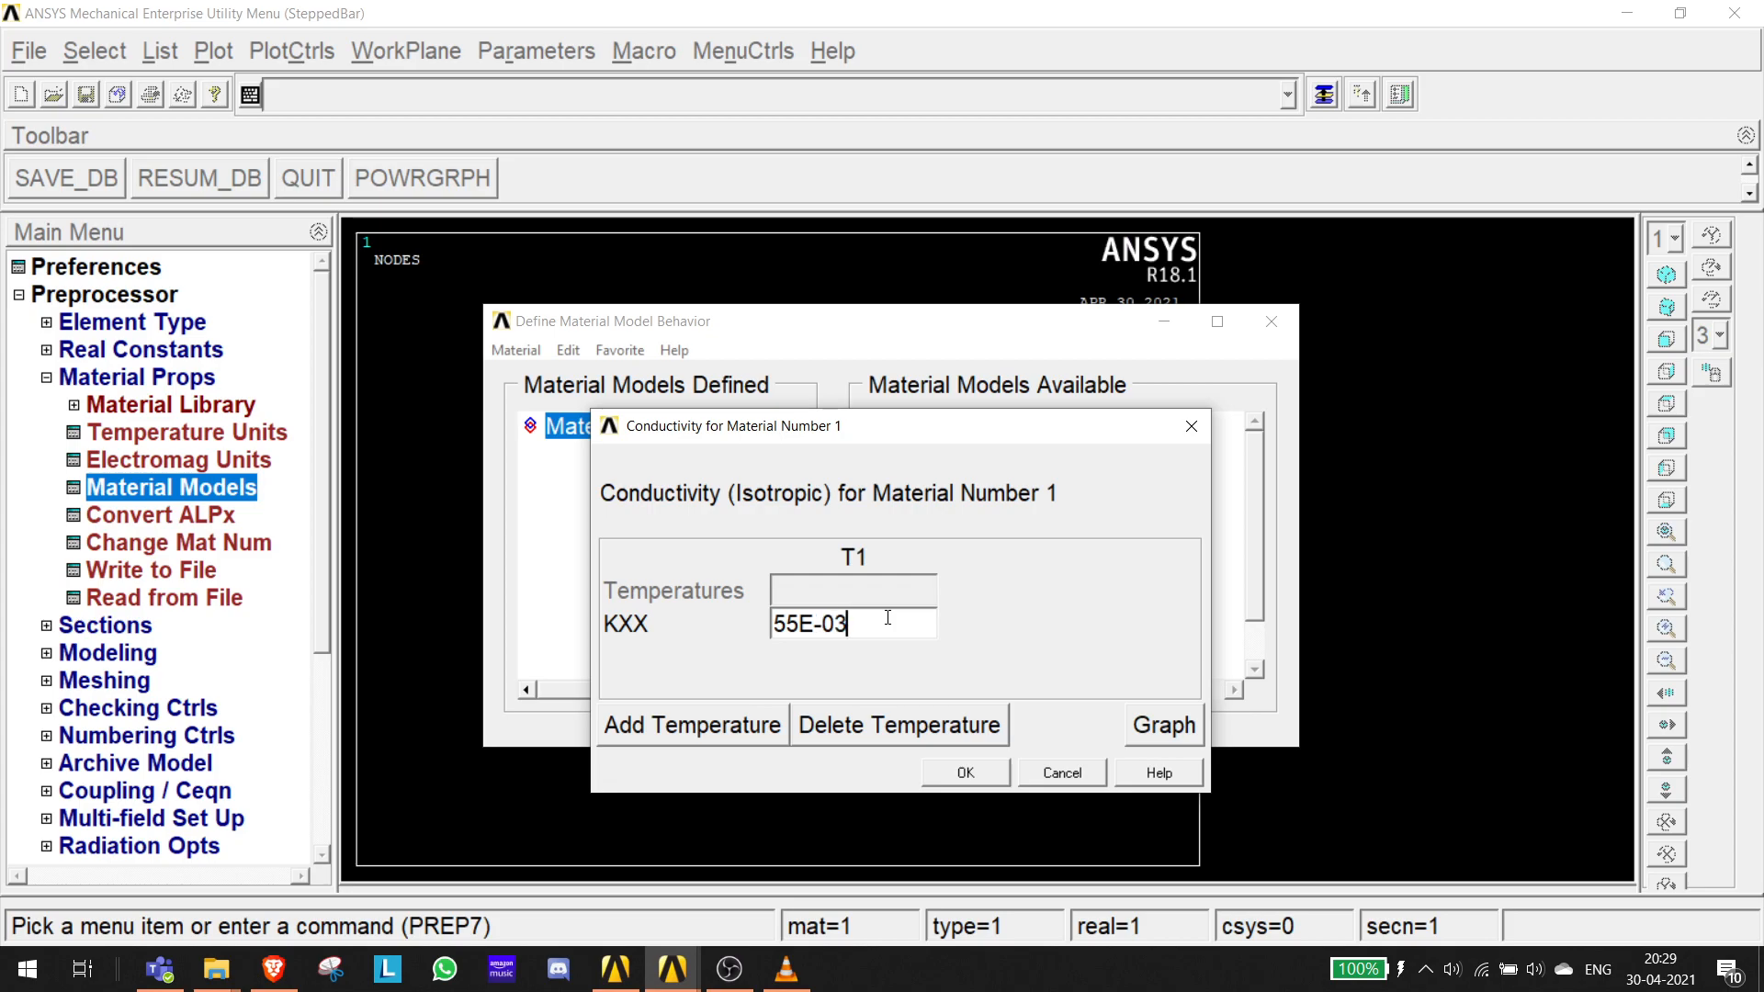
{"action": "left_click", "coordinate": [964, 773]}
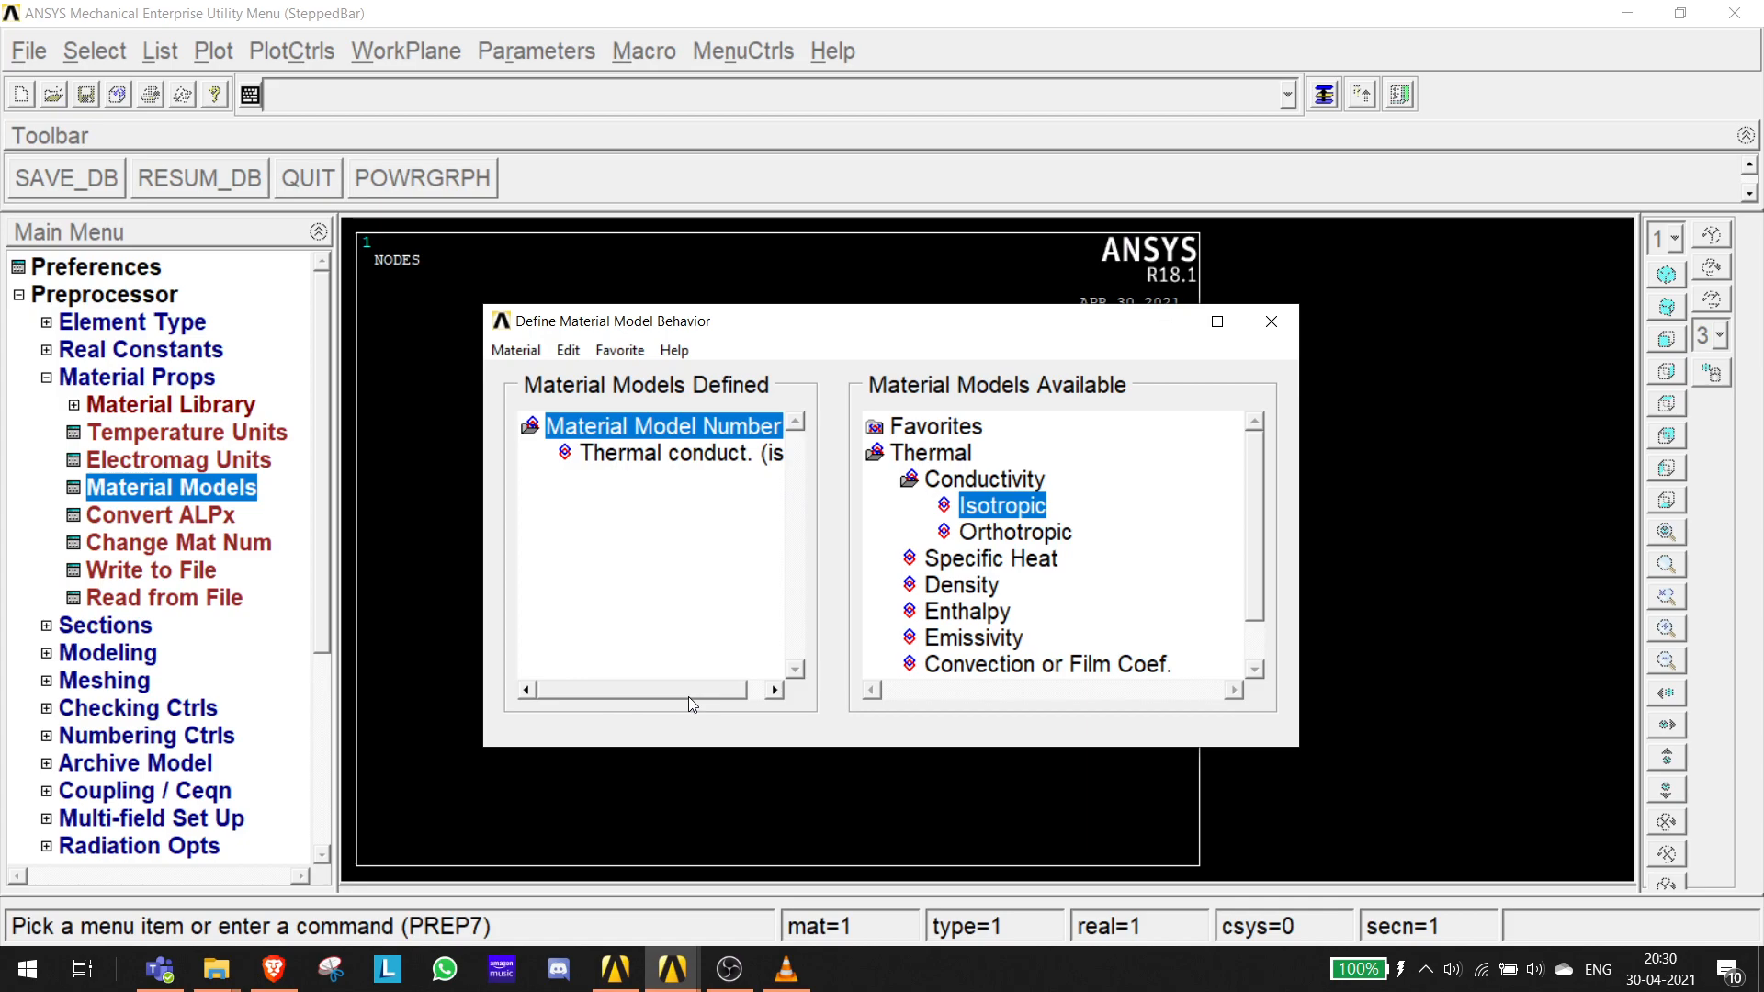
- Add a new material model with ID 2
{"action": "left_click_drag", "start_coordinate": [689, 696], "coordinate": [776, 695]}
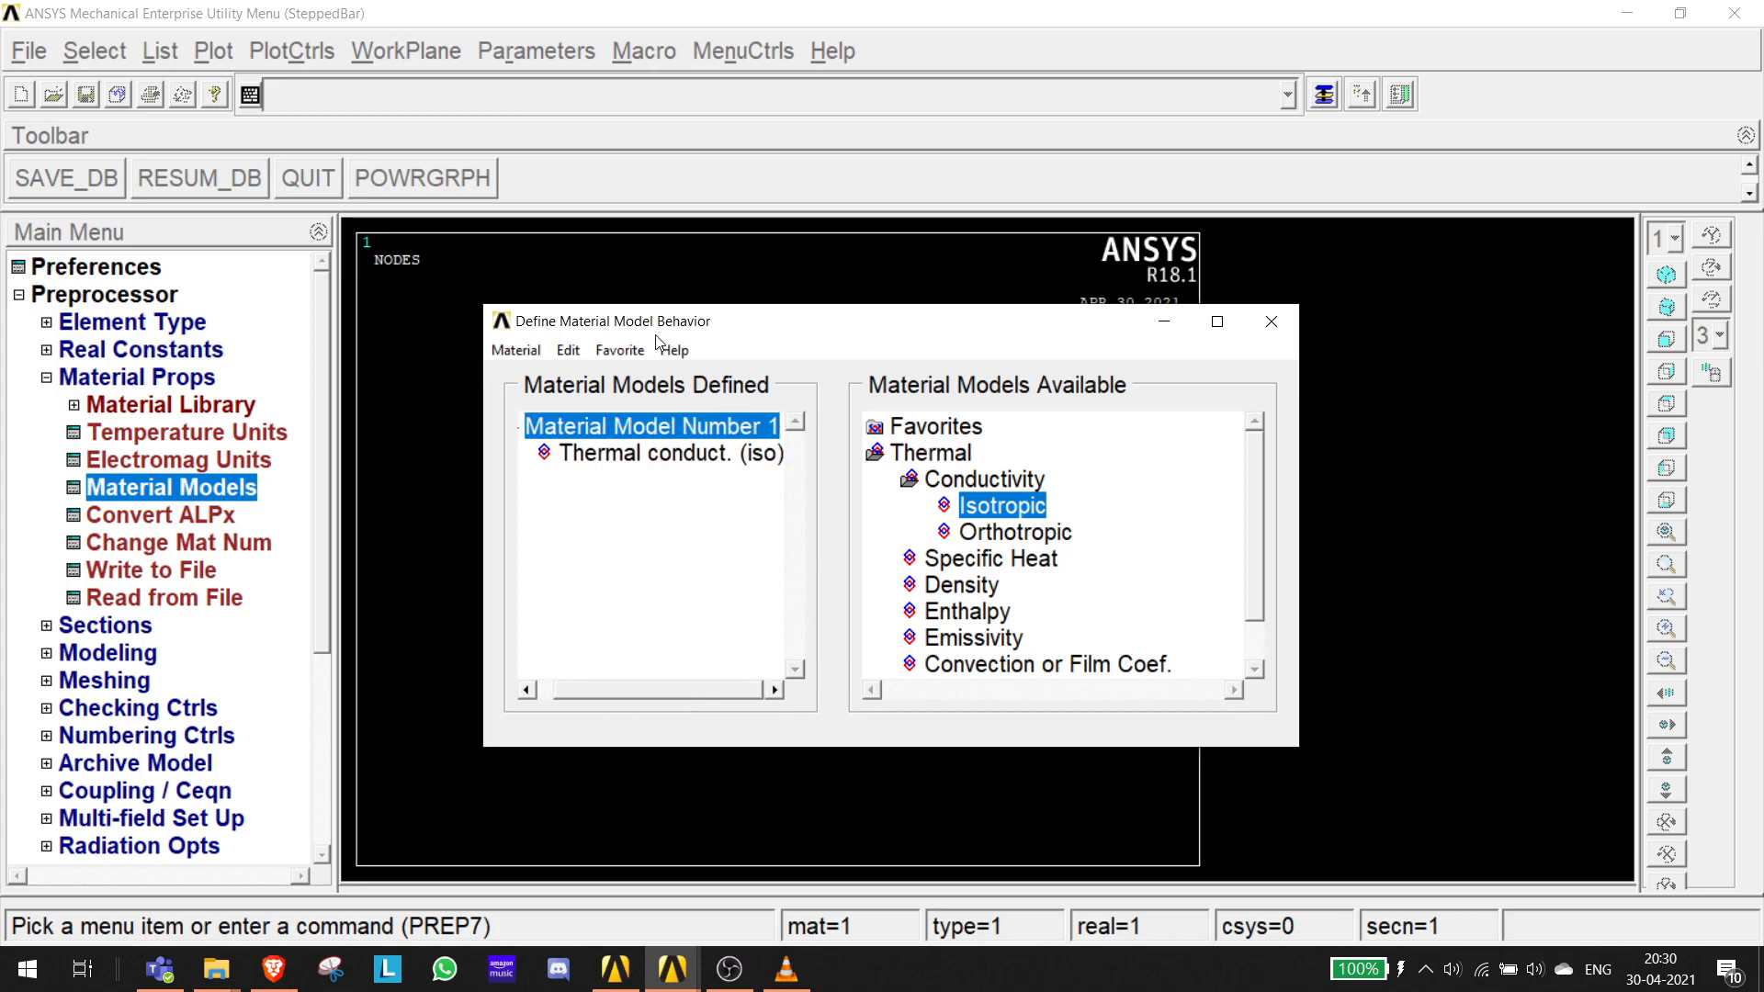
{"action": "left_click", "coordinate": [515, 350]}
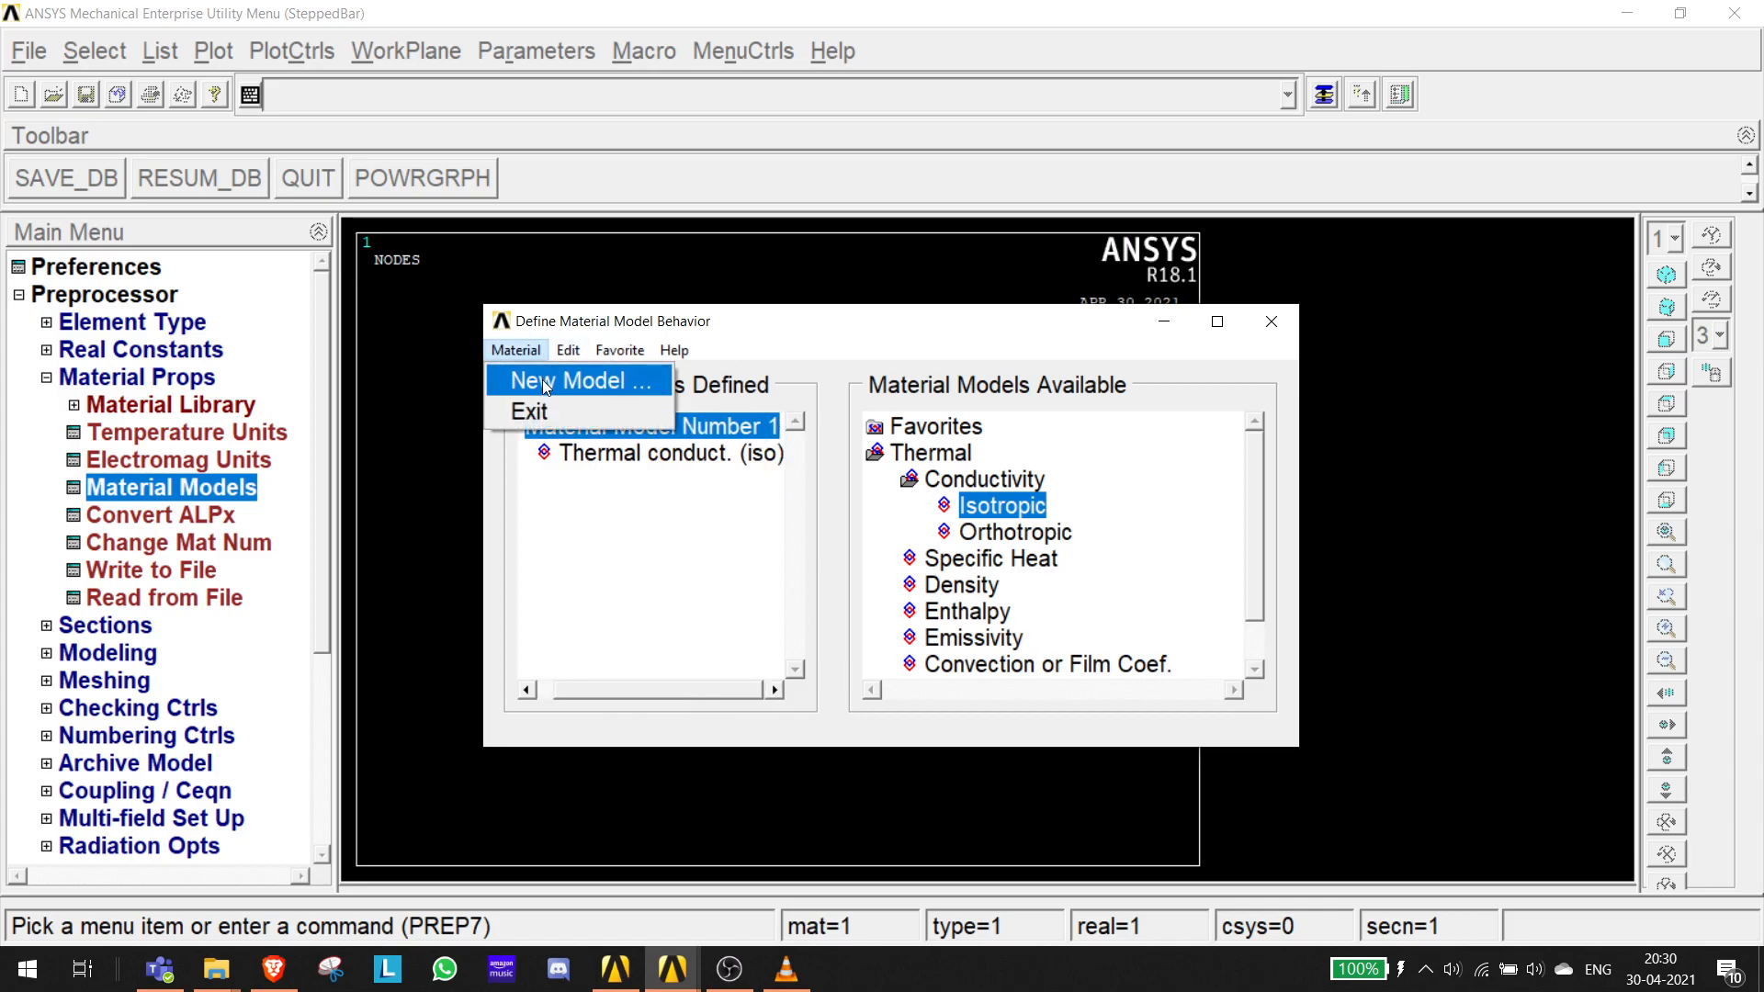
{"action": "left_click", "coordinate": [546, 386]}
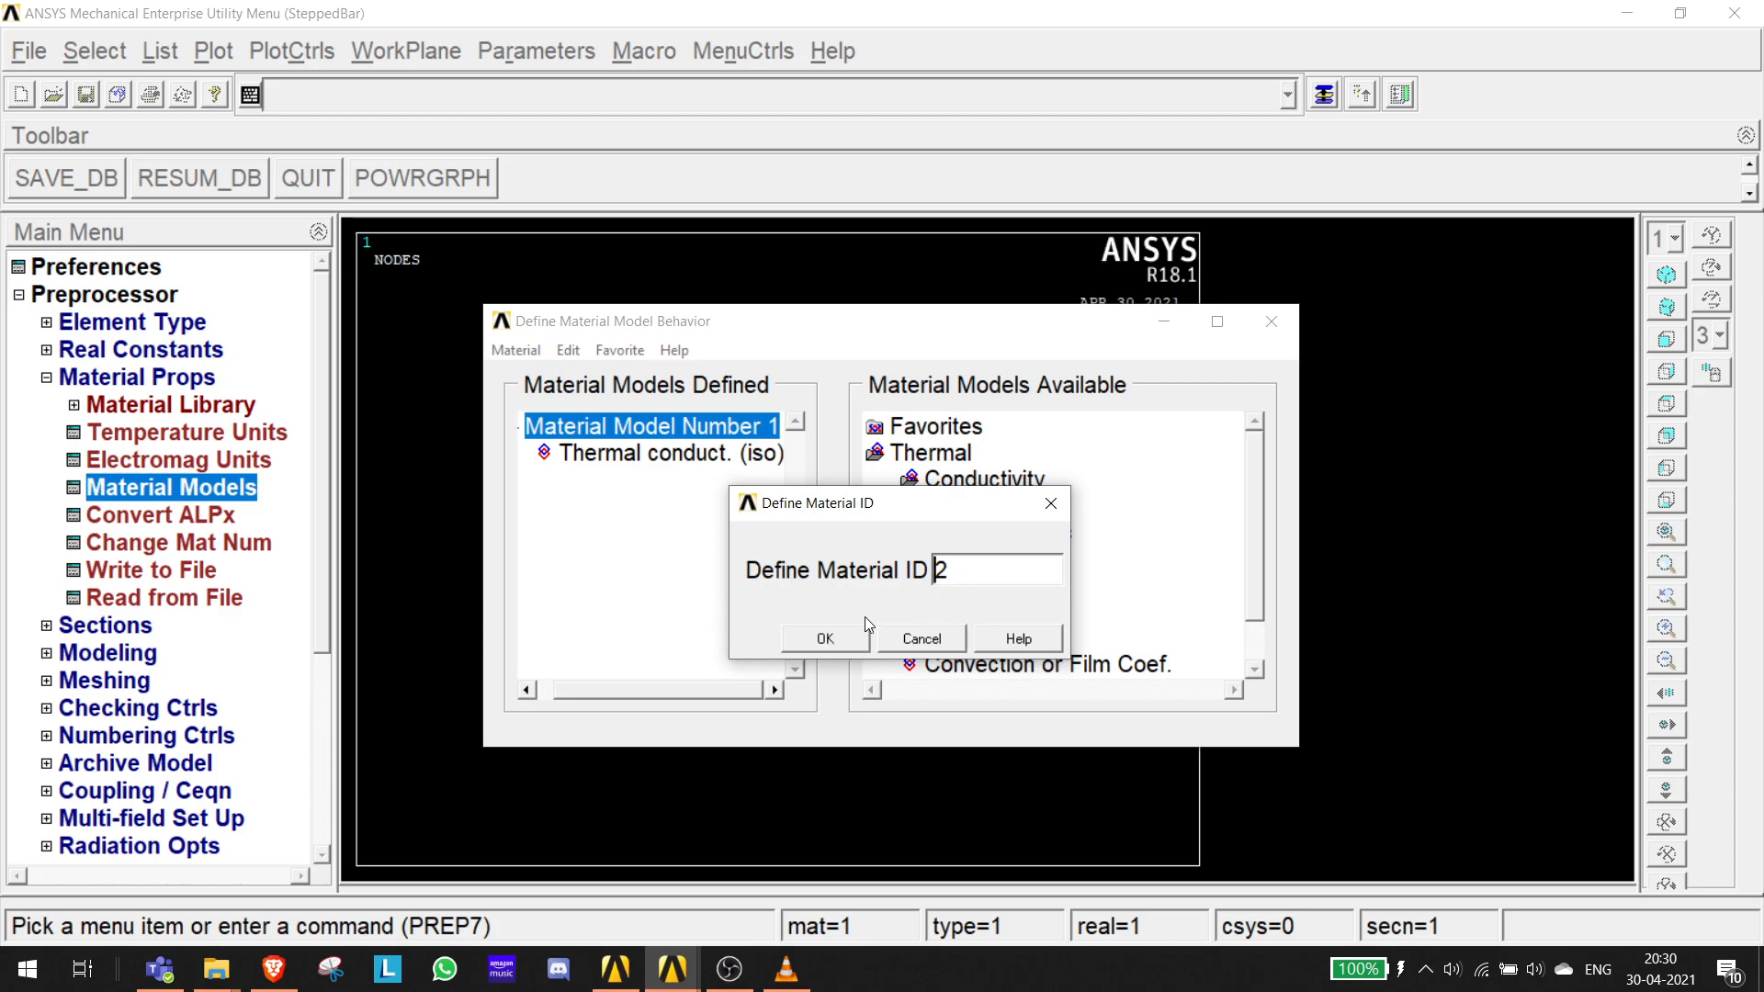
{"action": "left_click", "coordinate": [827, 639]}
{"action": "left_click_drag", "start_coordinate": [685, 693], "coordinate": [702, 693]}
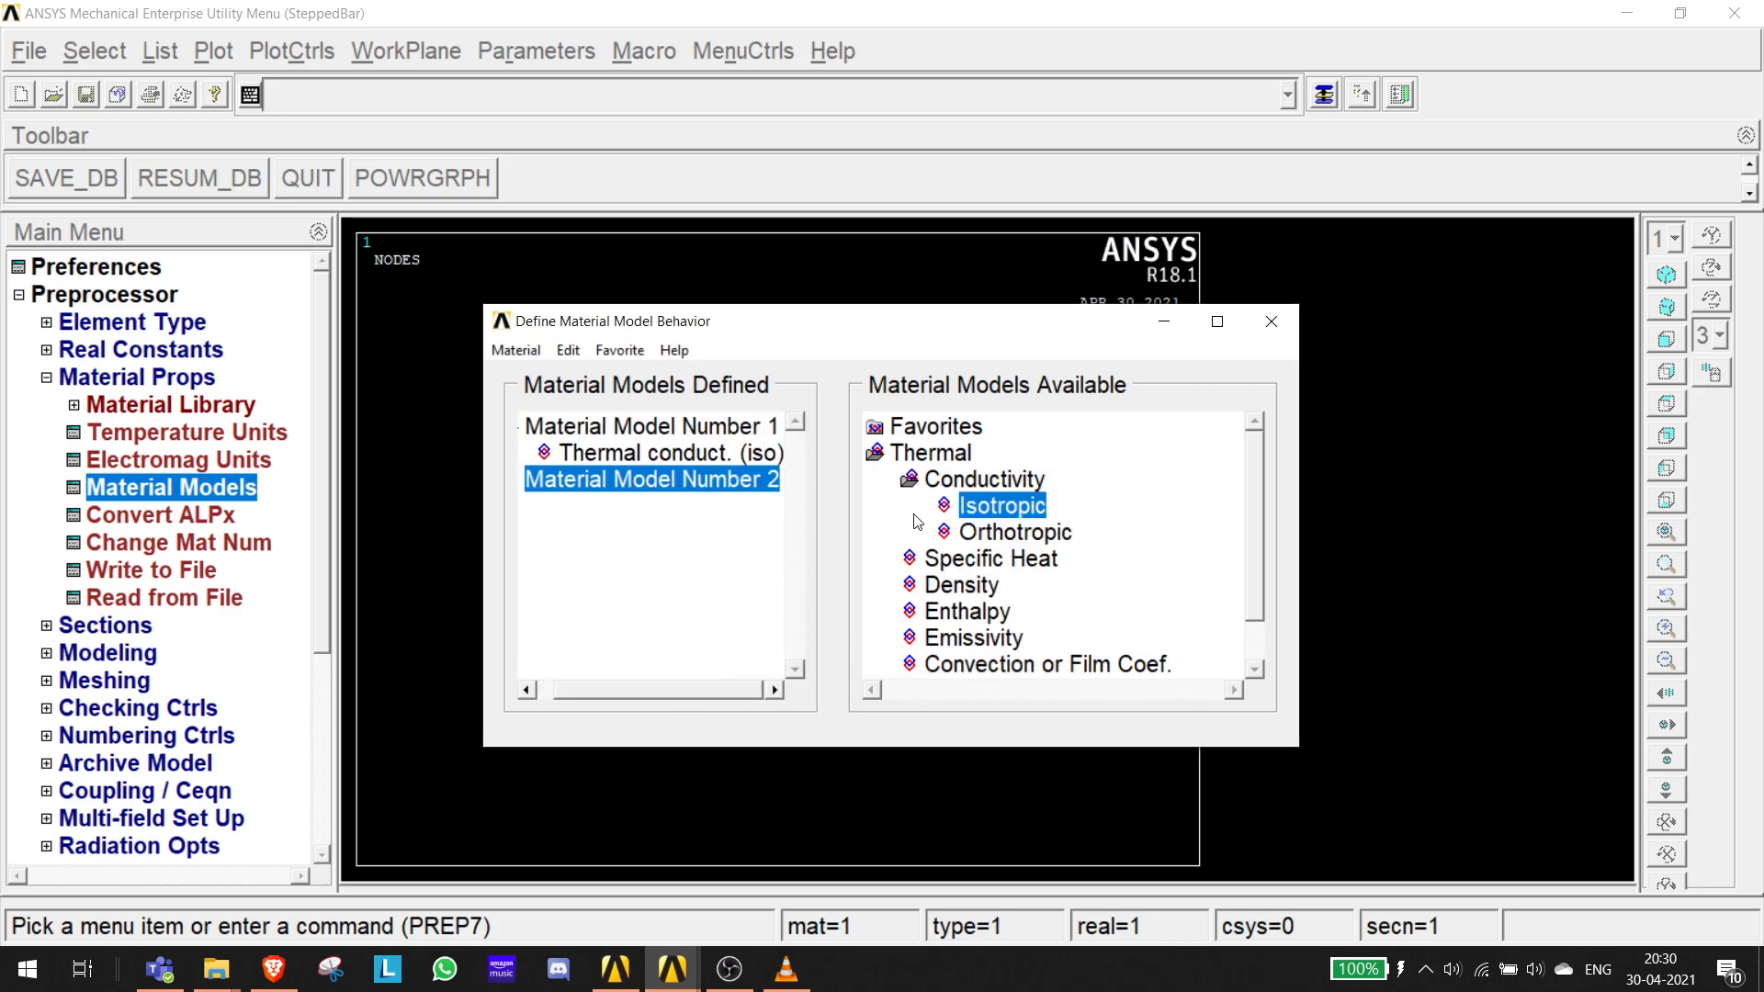
- Define an isotropic thermal conductivity KXX of 1E-04 for material model 2, consulting material B in the Microsoft Teams problem sheet
{"action": "double_click", "coordinate": [989, 511]}
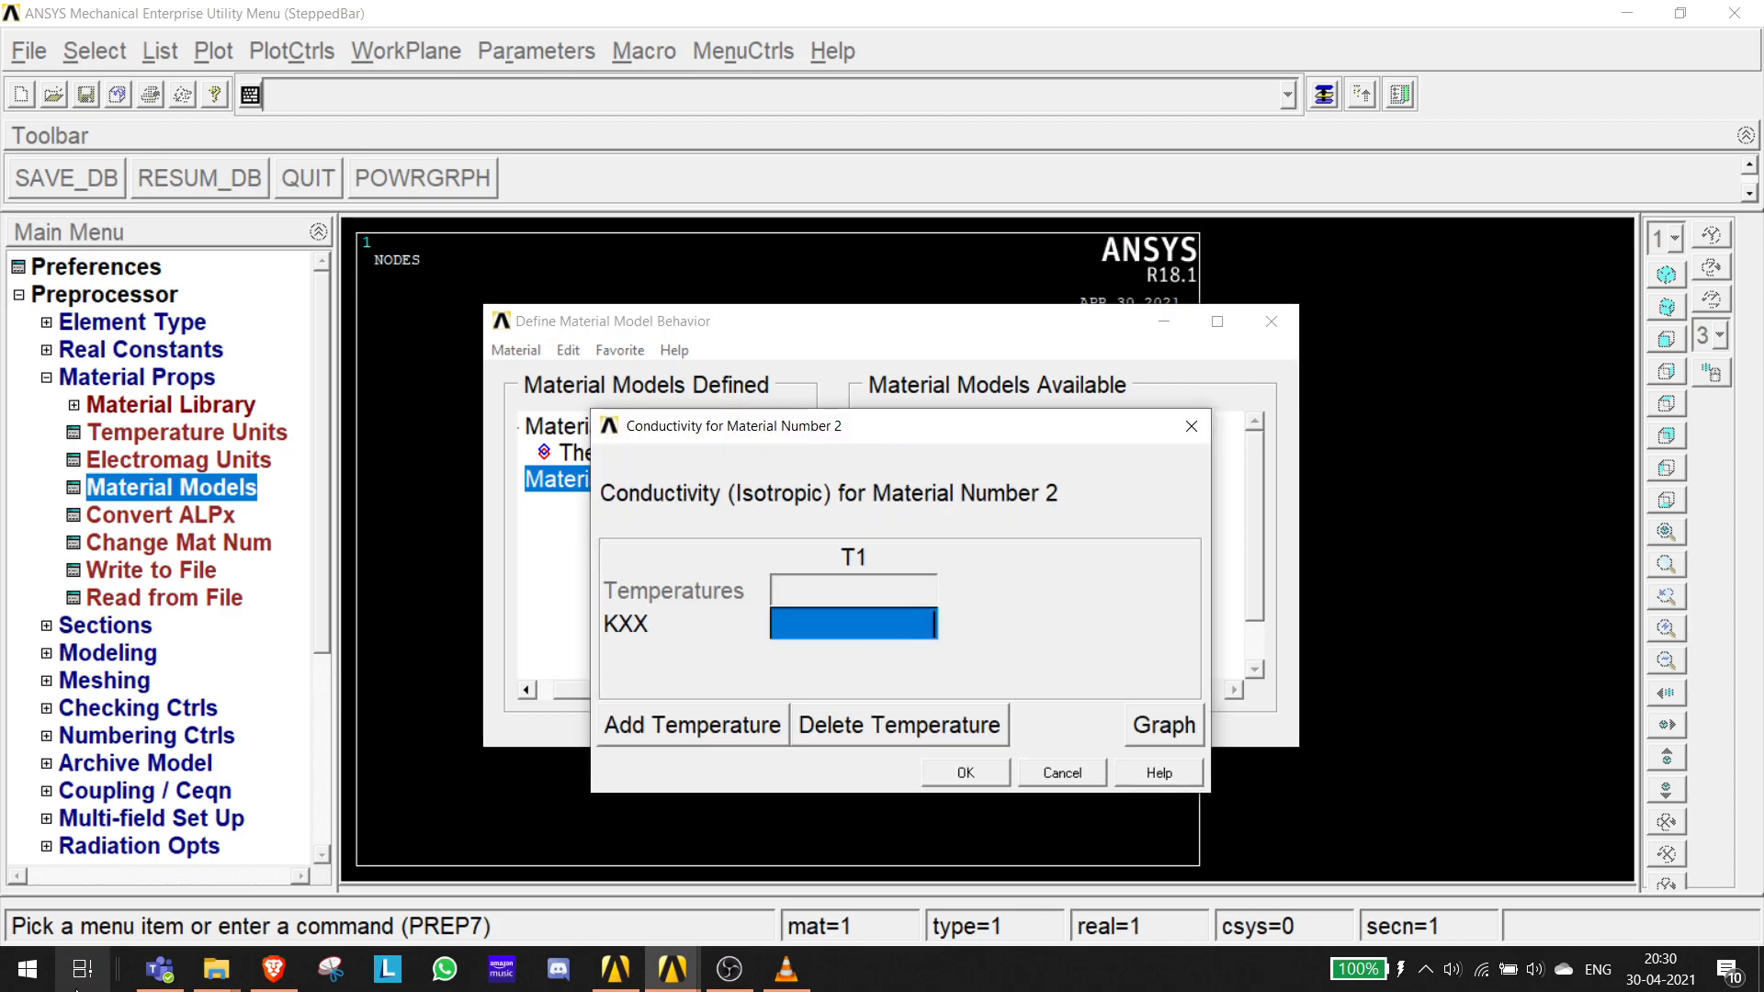
{"action": "mouse_move", "coordinate": [177, 985]}
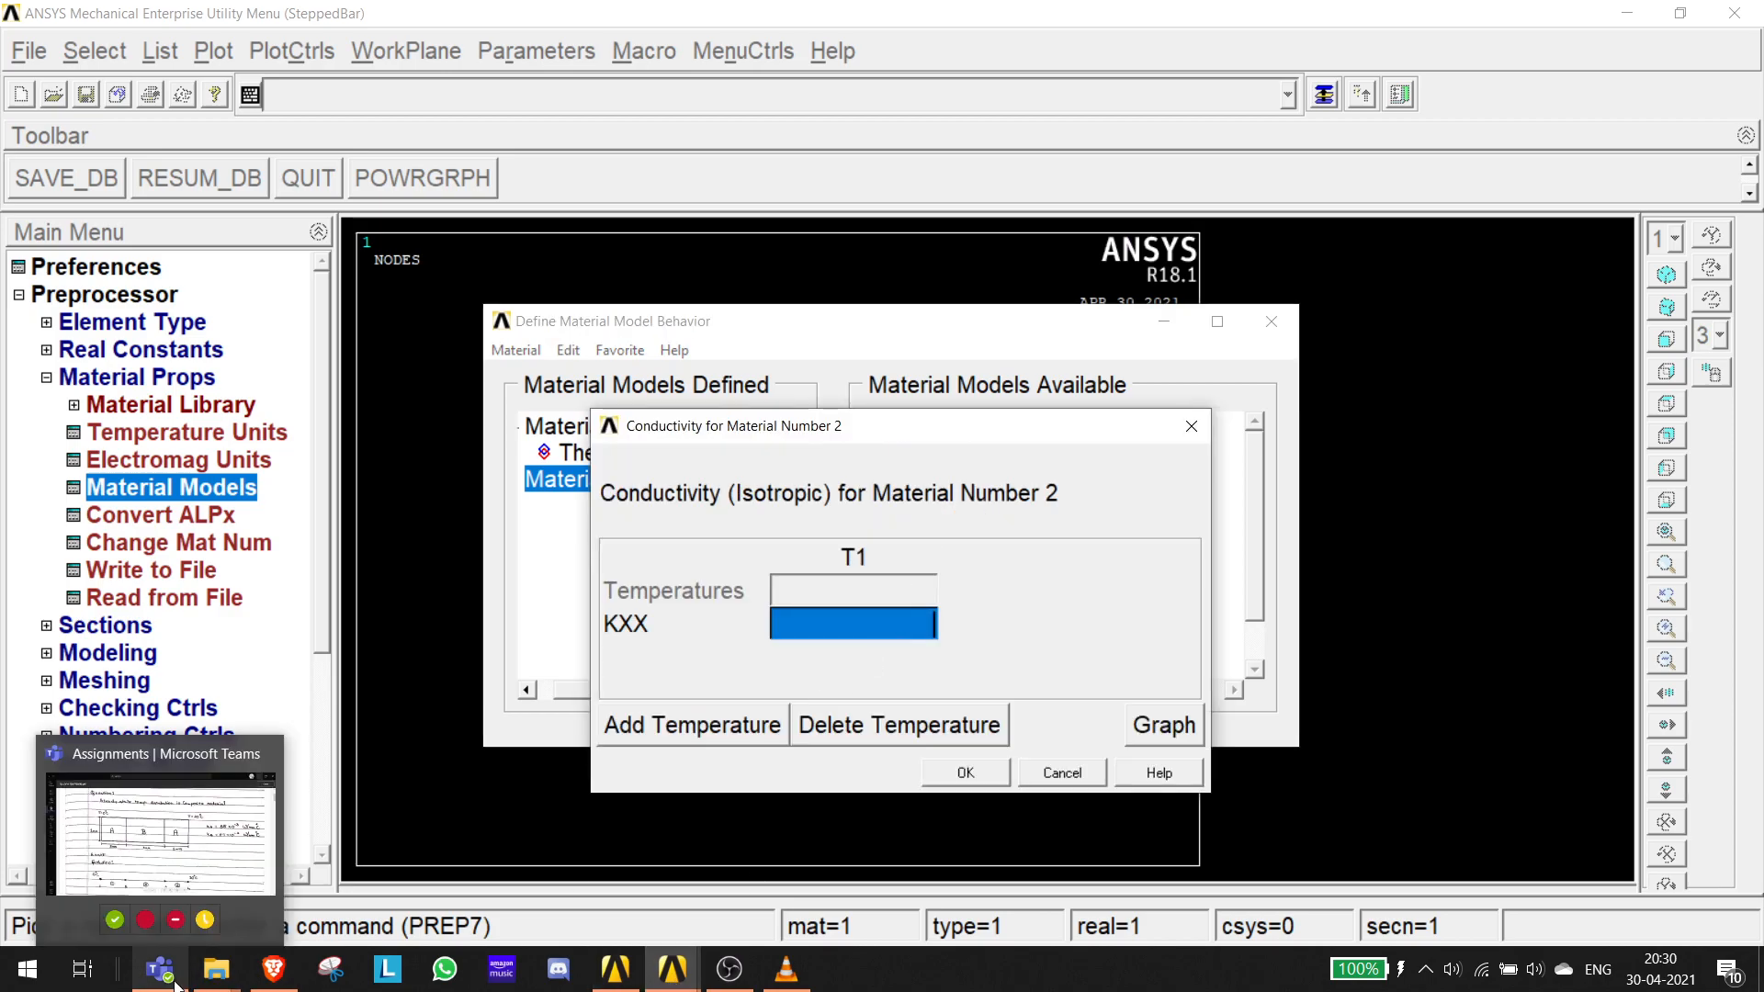
{"action": "left_click", "coordinate": [186, 931]}
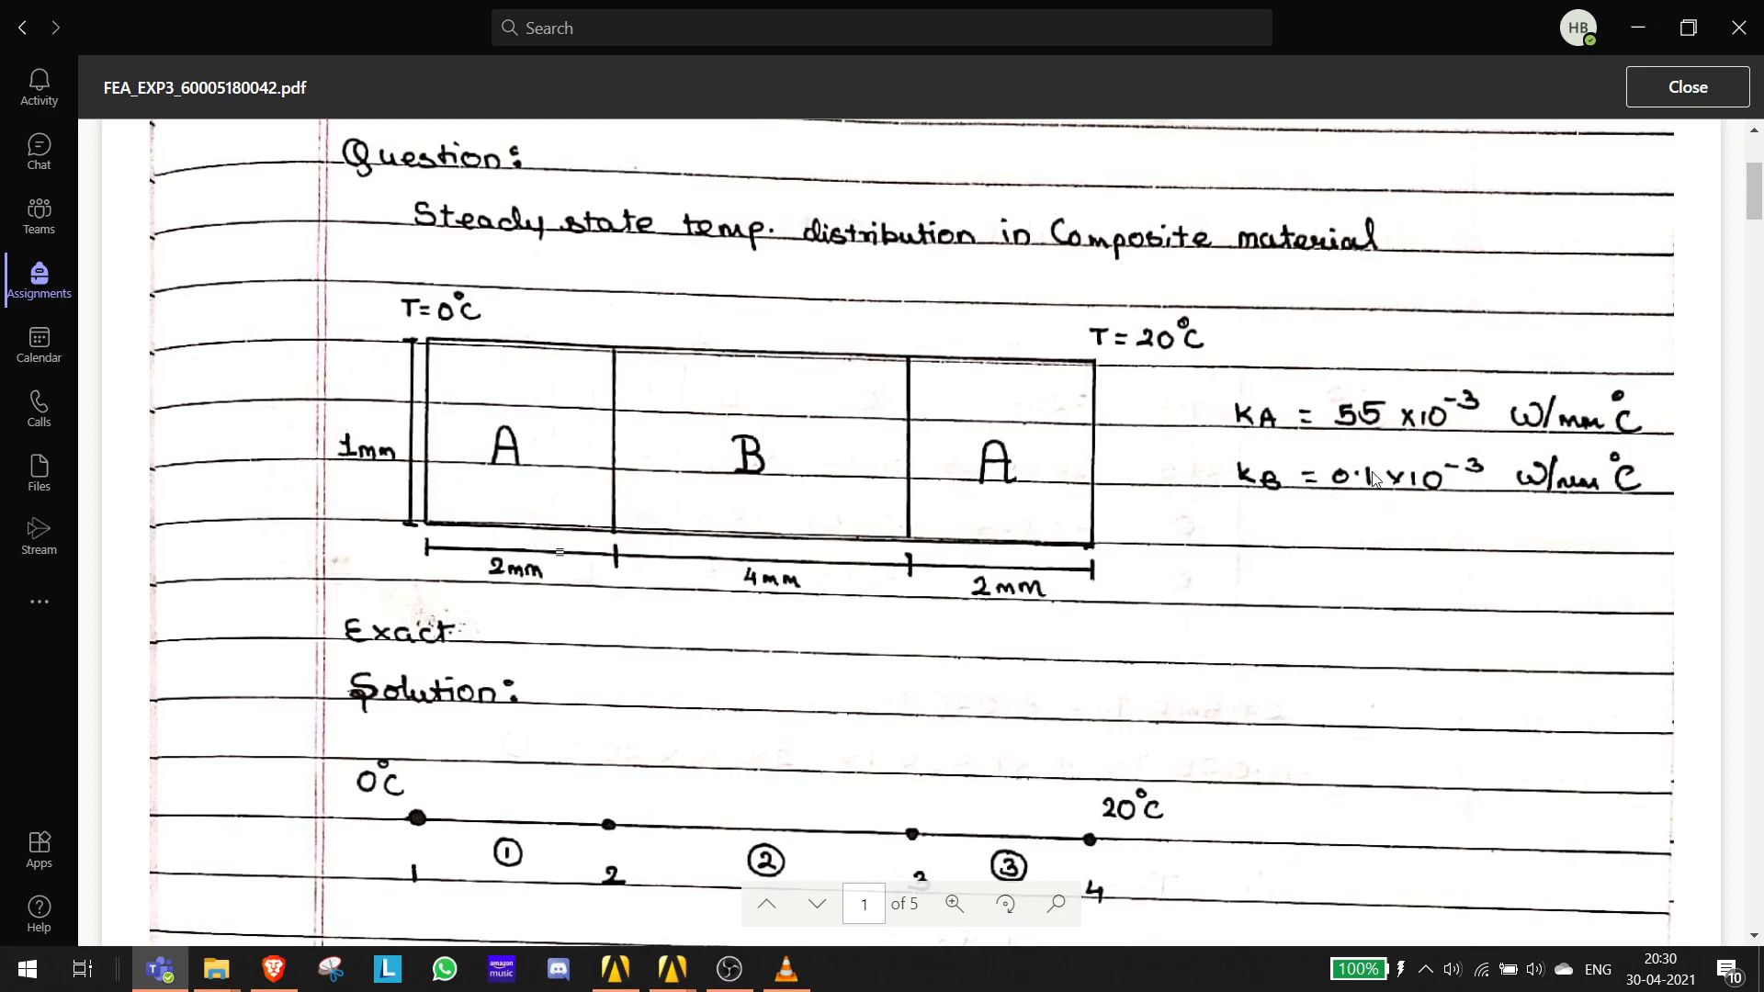
{"action": "left_click", "coordinate": [1638, 28]}
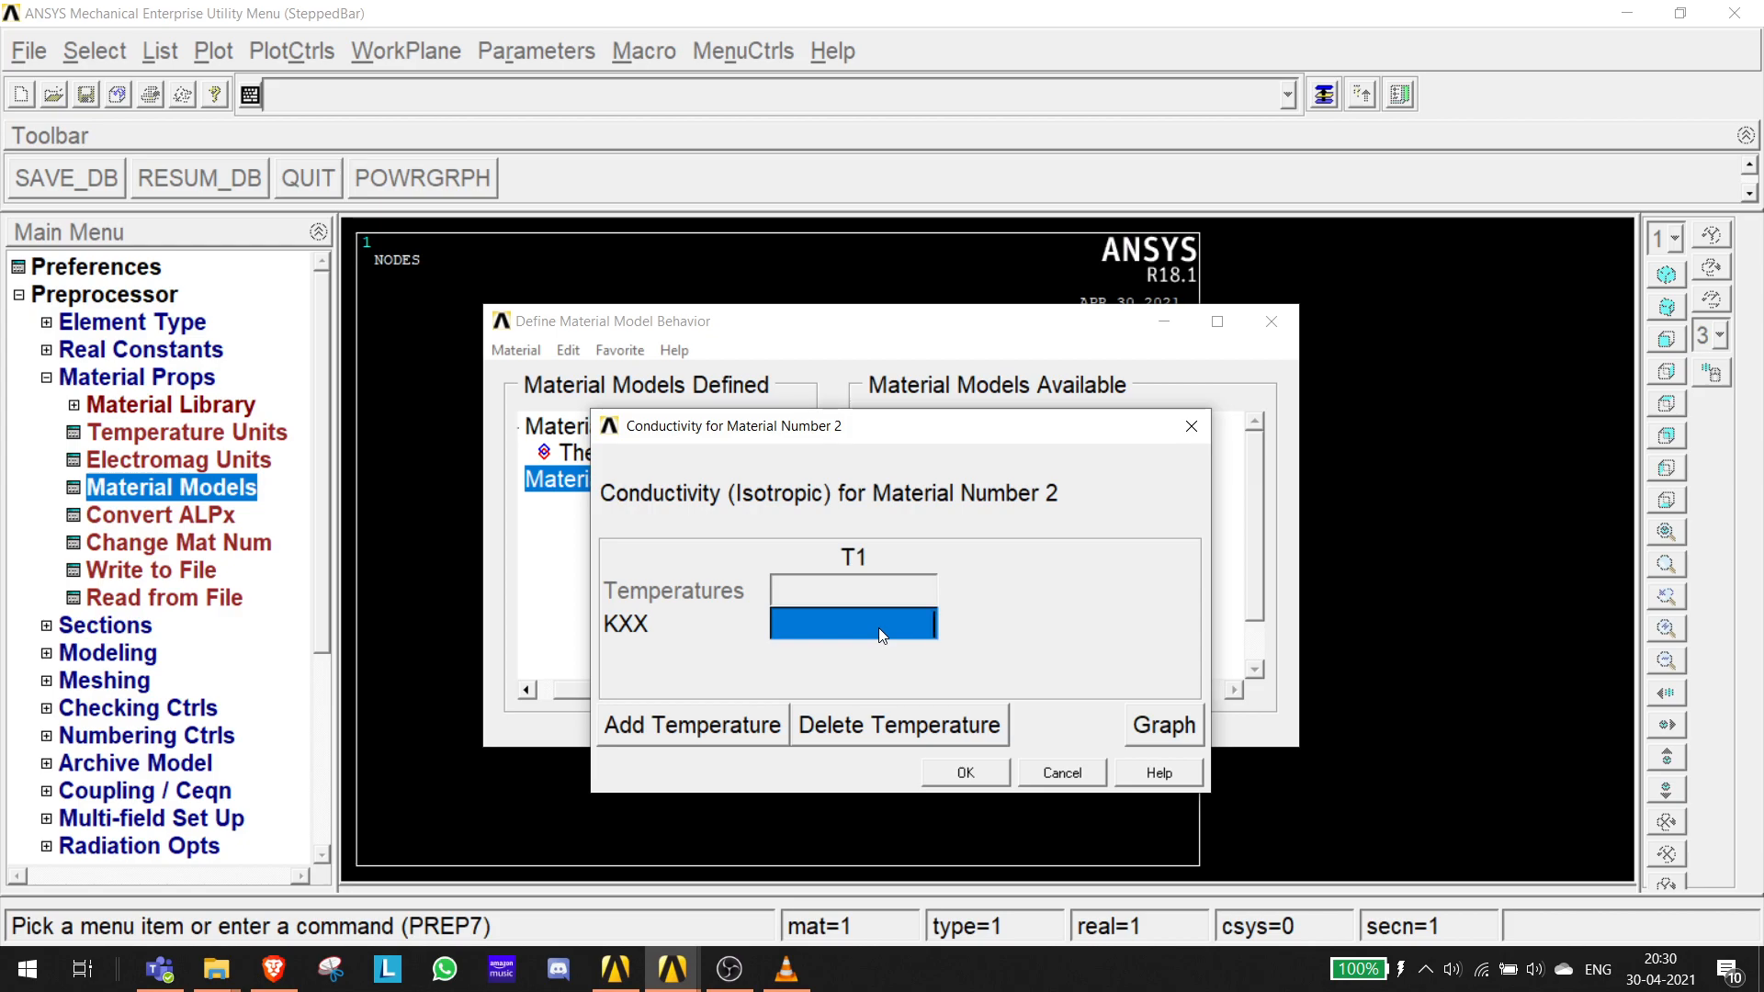
{"action": "type", "text": "1E-04"}
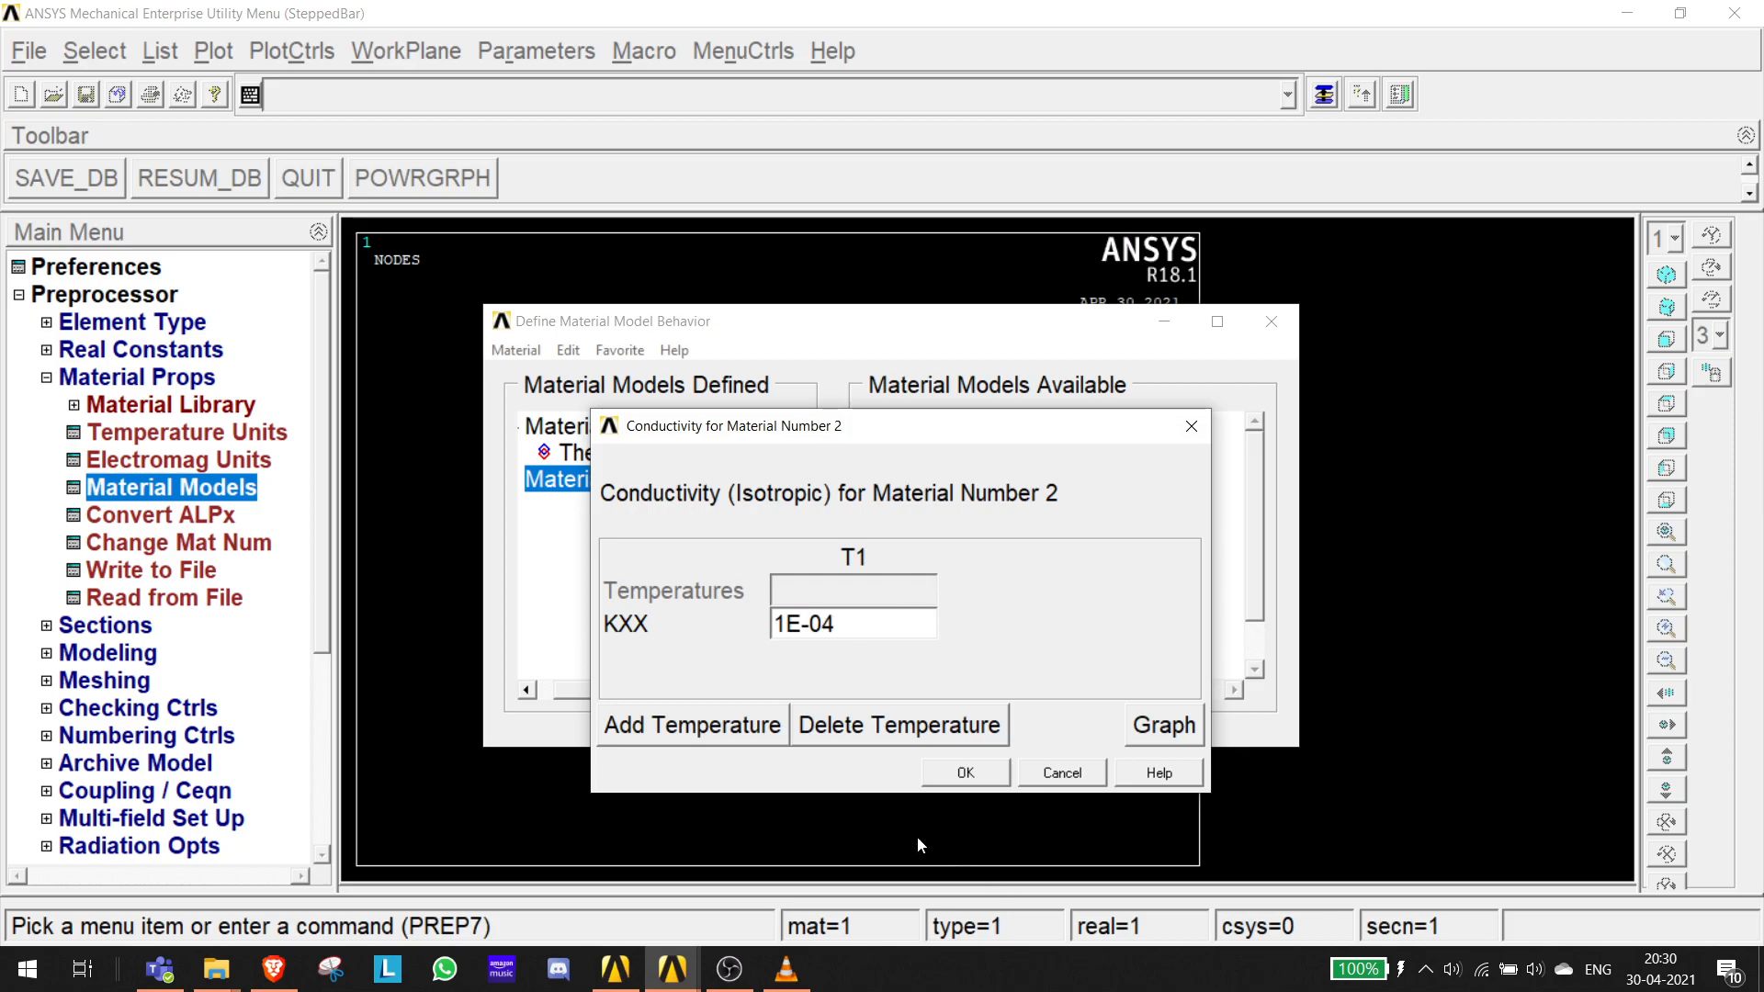
{"action": "left_click", "coordinate": [967, 782]}
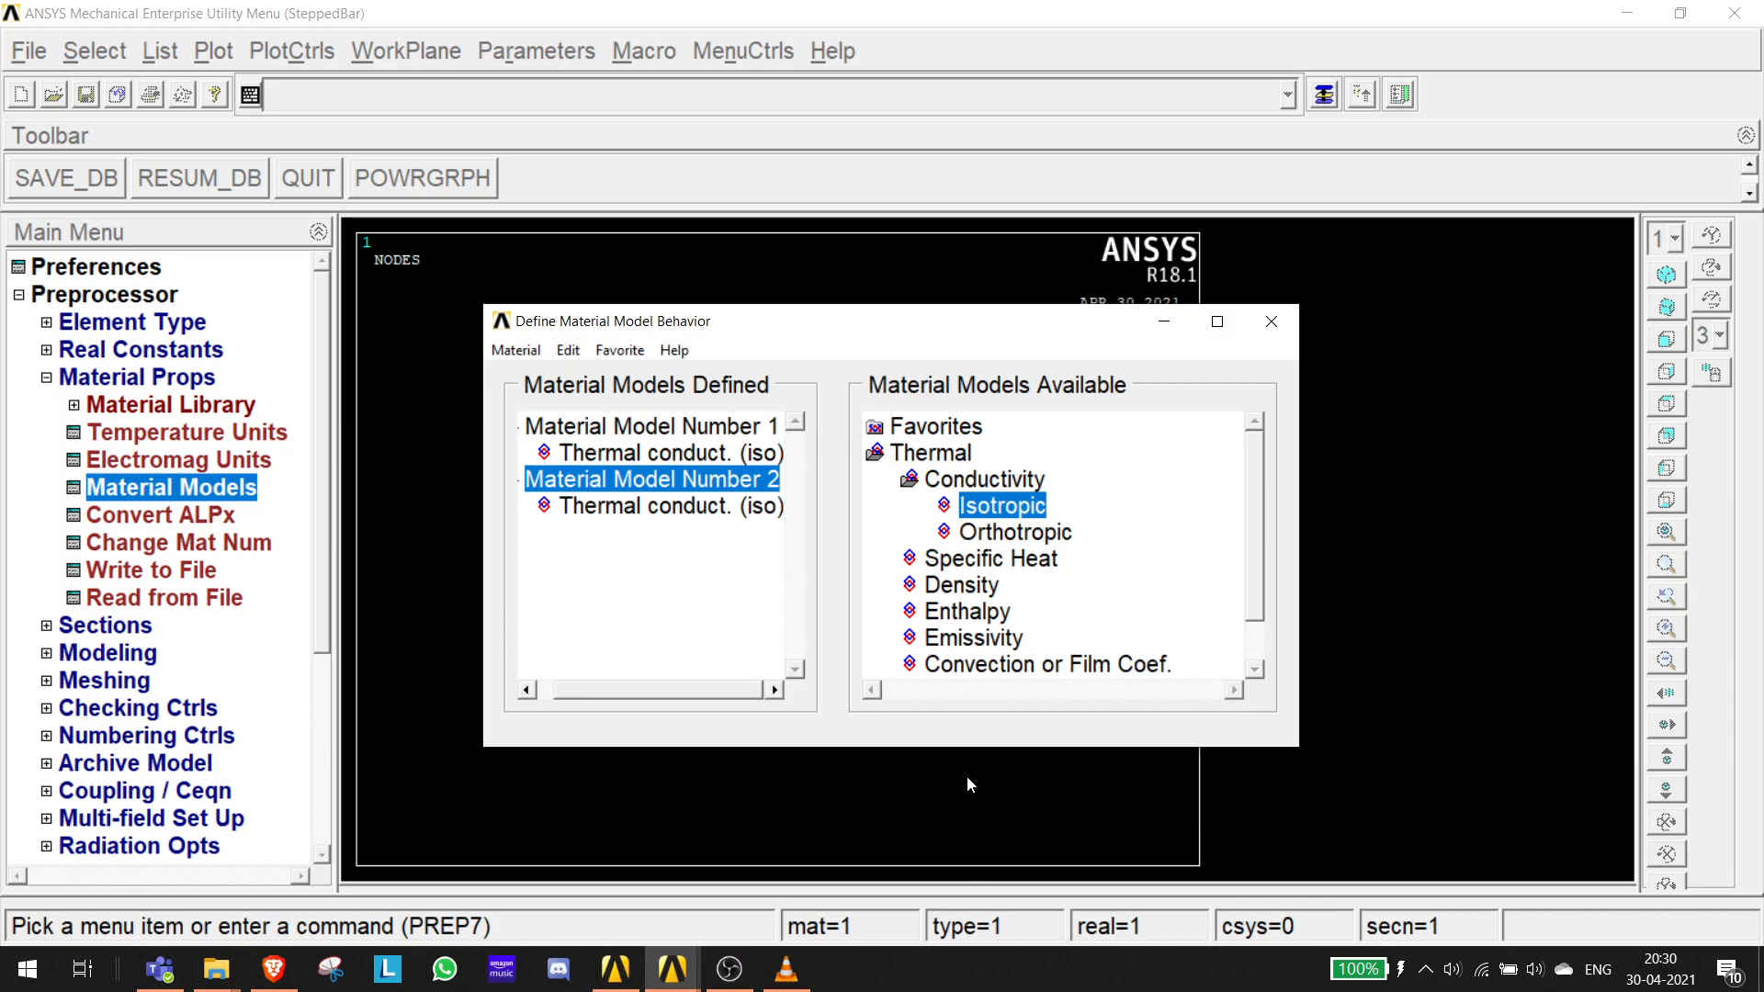
- Review the isotropic conductivity of material model 1 and close the material model definitions
{"action": "double_click", "coordinate": [682, 454]}
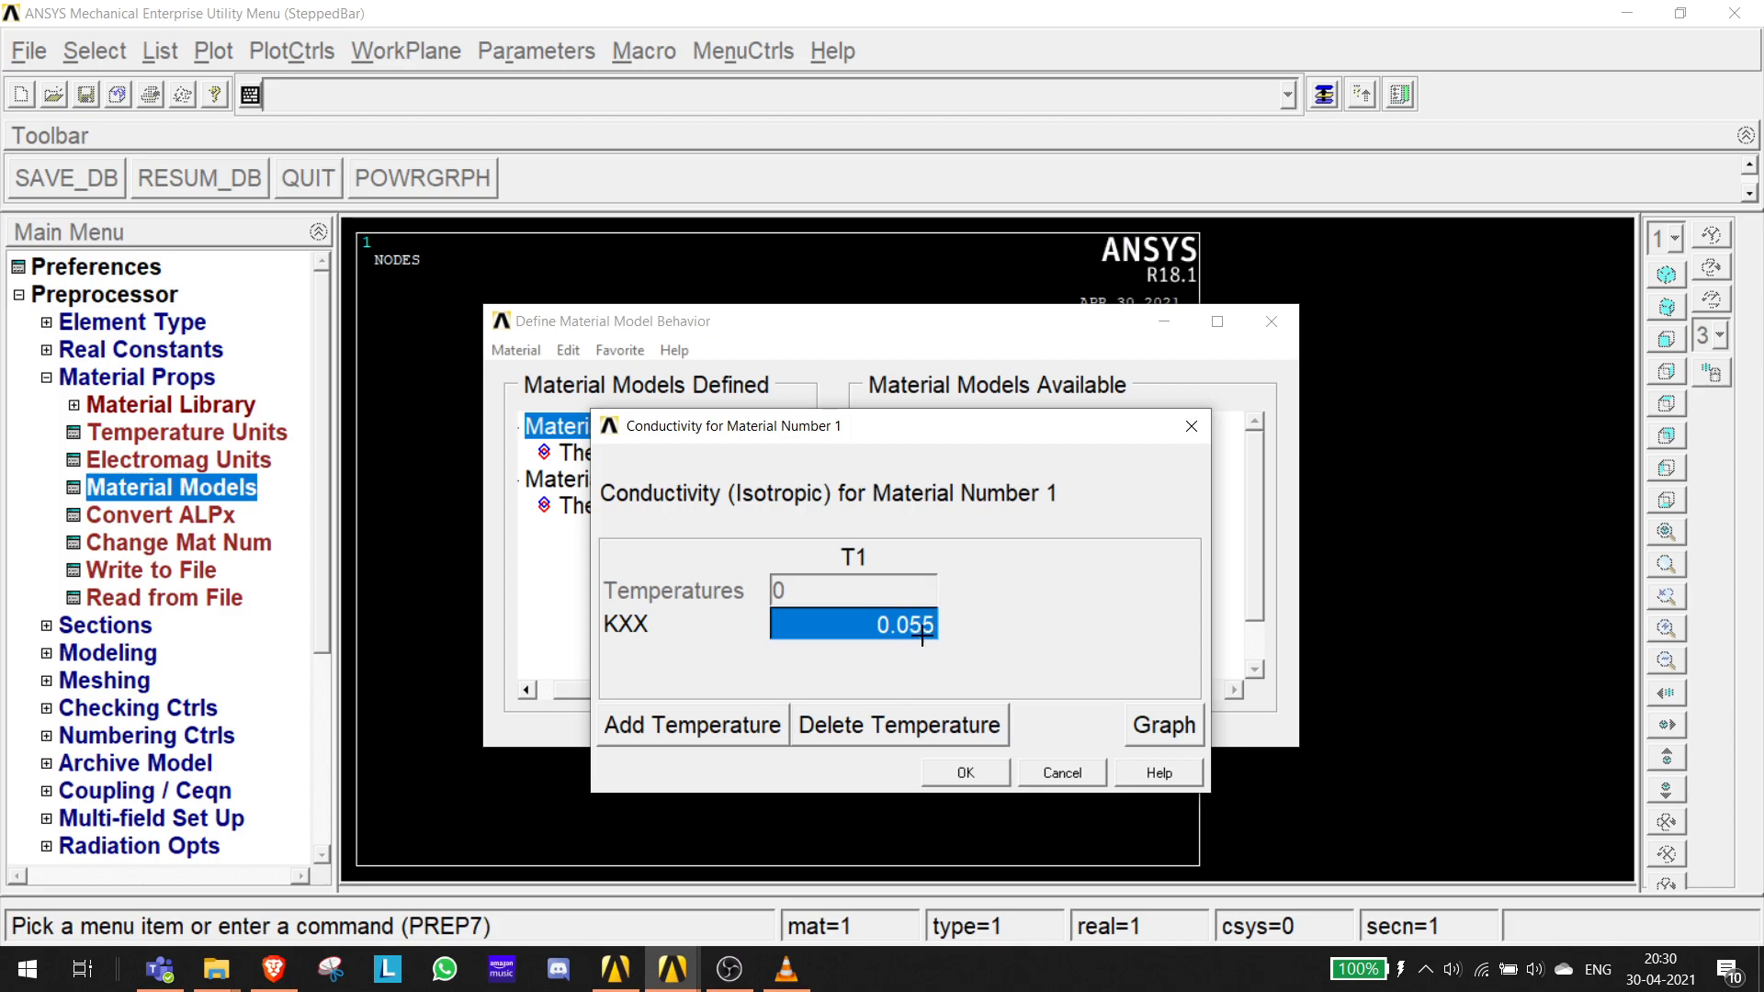
{"action": "left_click", "coordinate": [981, 773]}
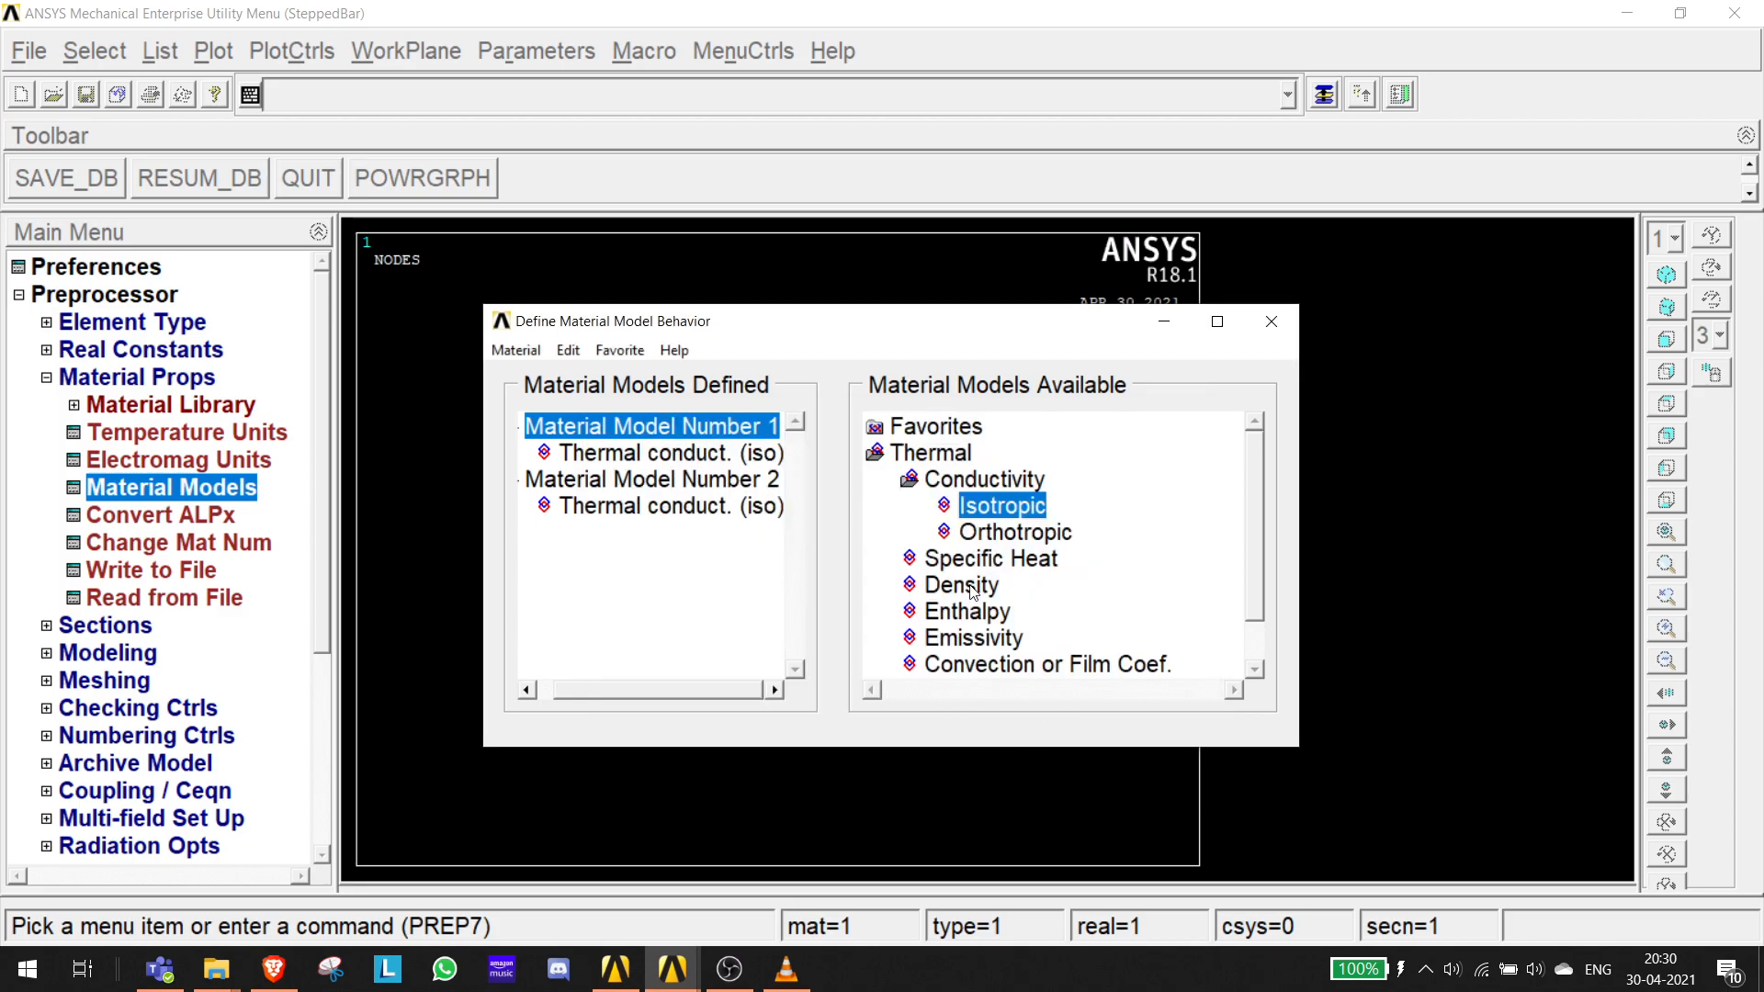
{"action": "left_click", "coordinate": [1272, 321]}
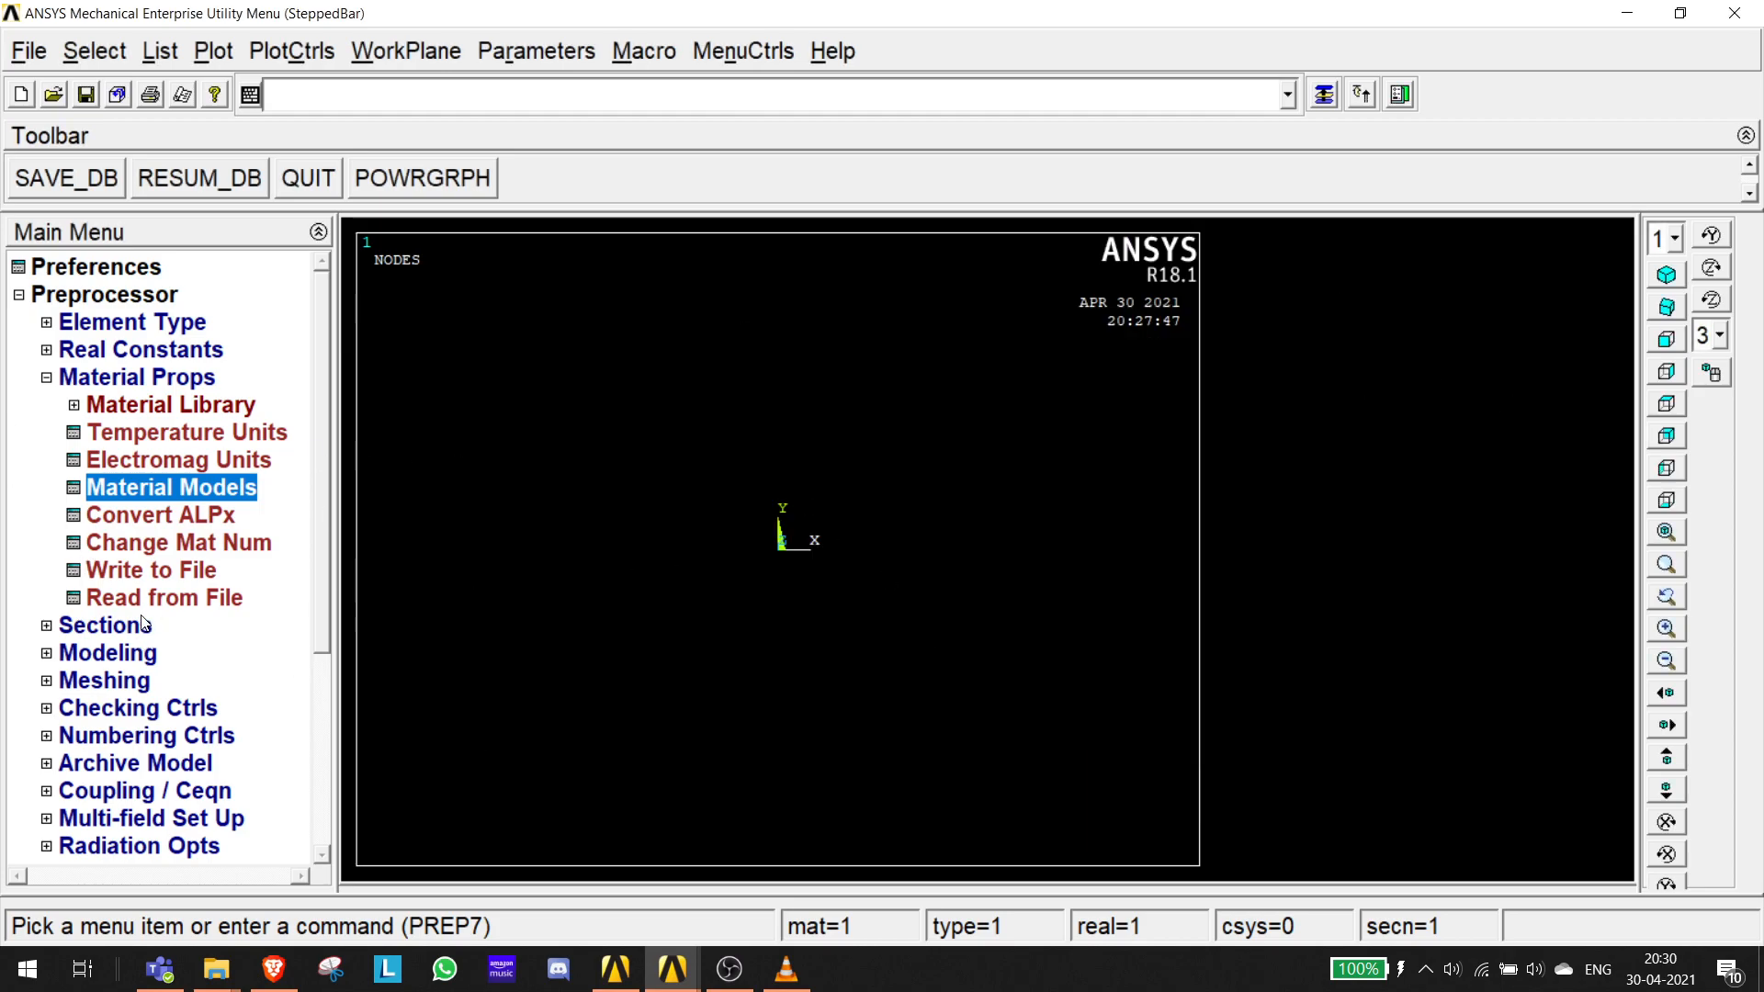
{"action": "left_click", "coordinate": [103, 624]}
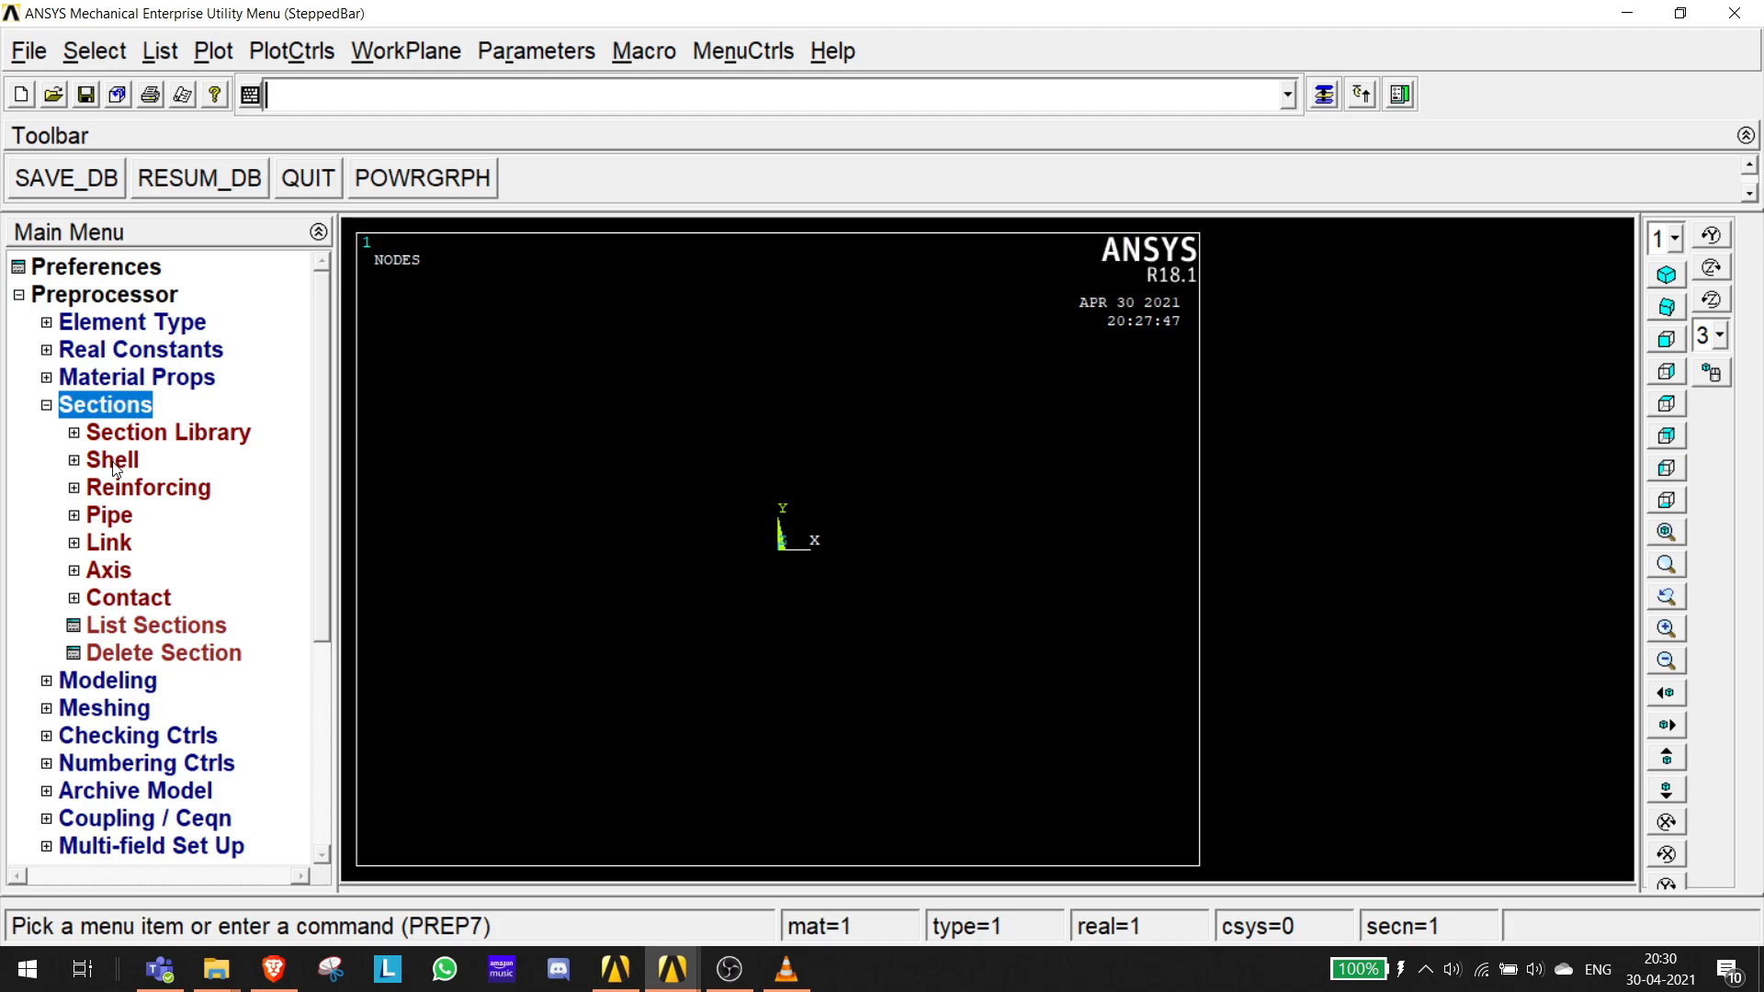
{"action": "left_click", "coordinate": [47, 406]}
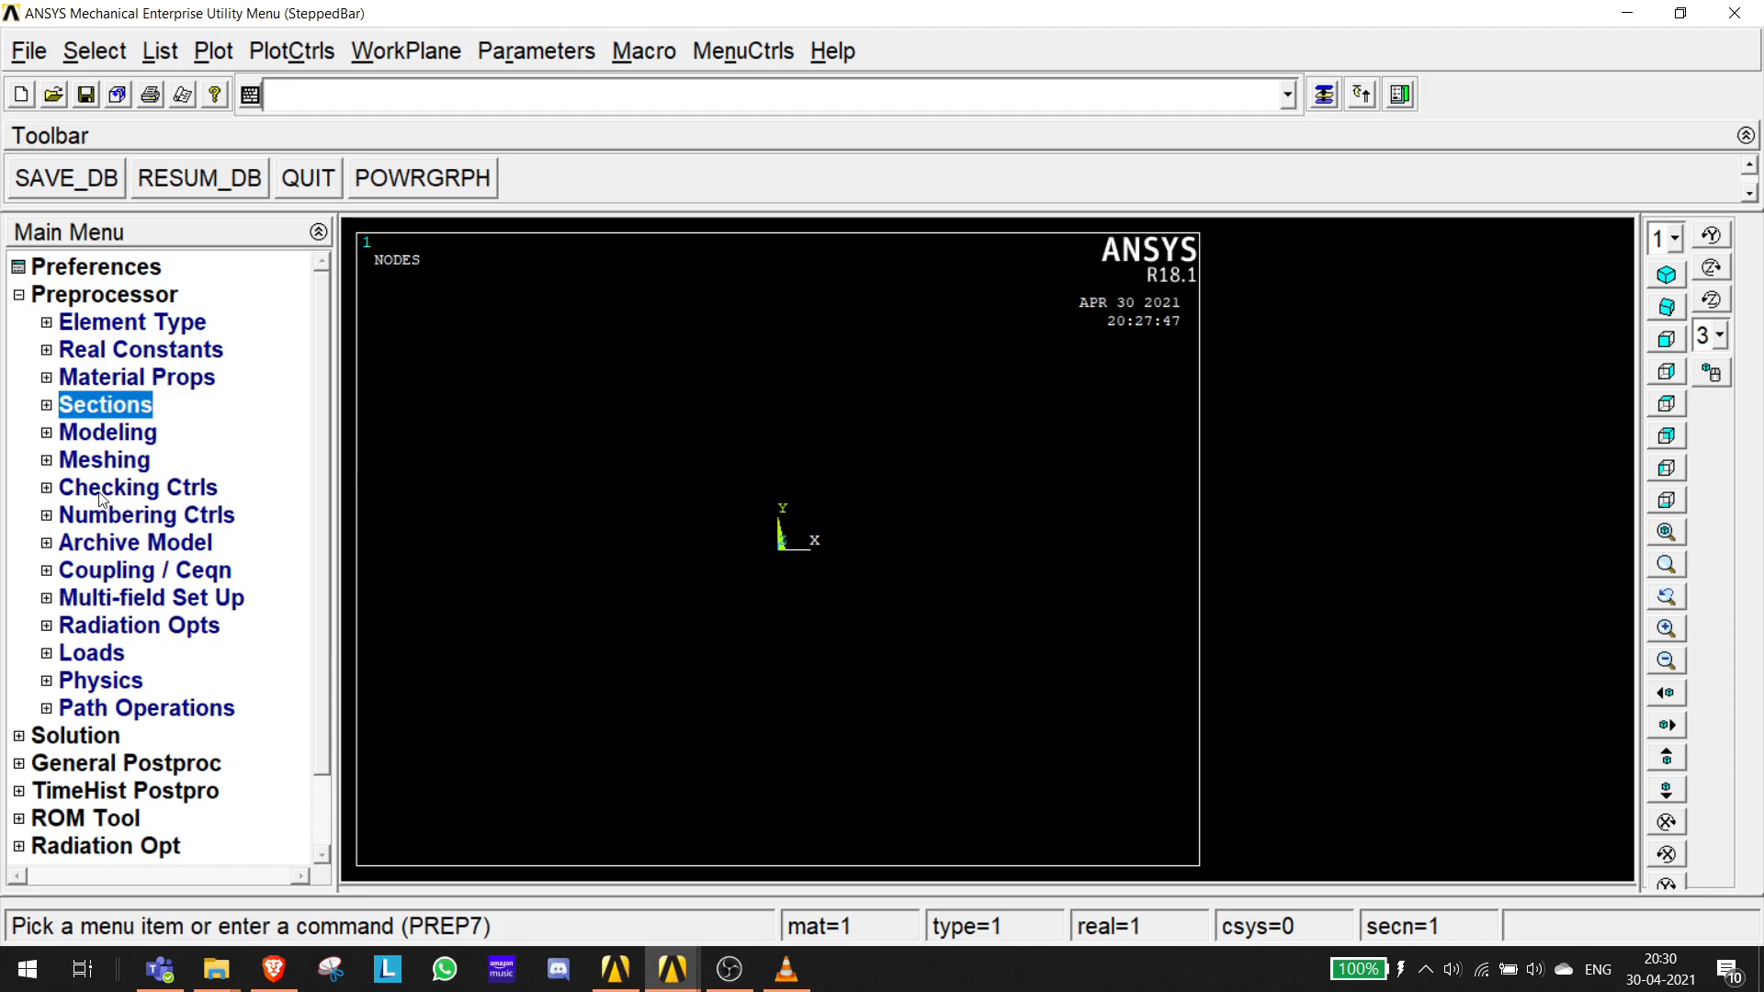
- Create keypoint 1 at (0, 0, 0) in the active coordinate system, consulting the bar's lower-left corner in the Microsoft Teams problem sheet
{"action": "left_click", "coordinate": [47, 434]}
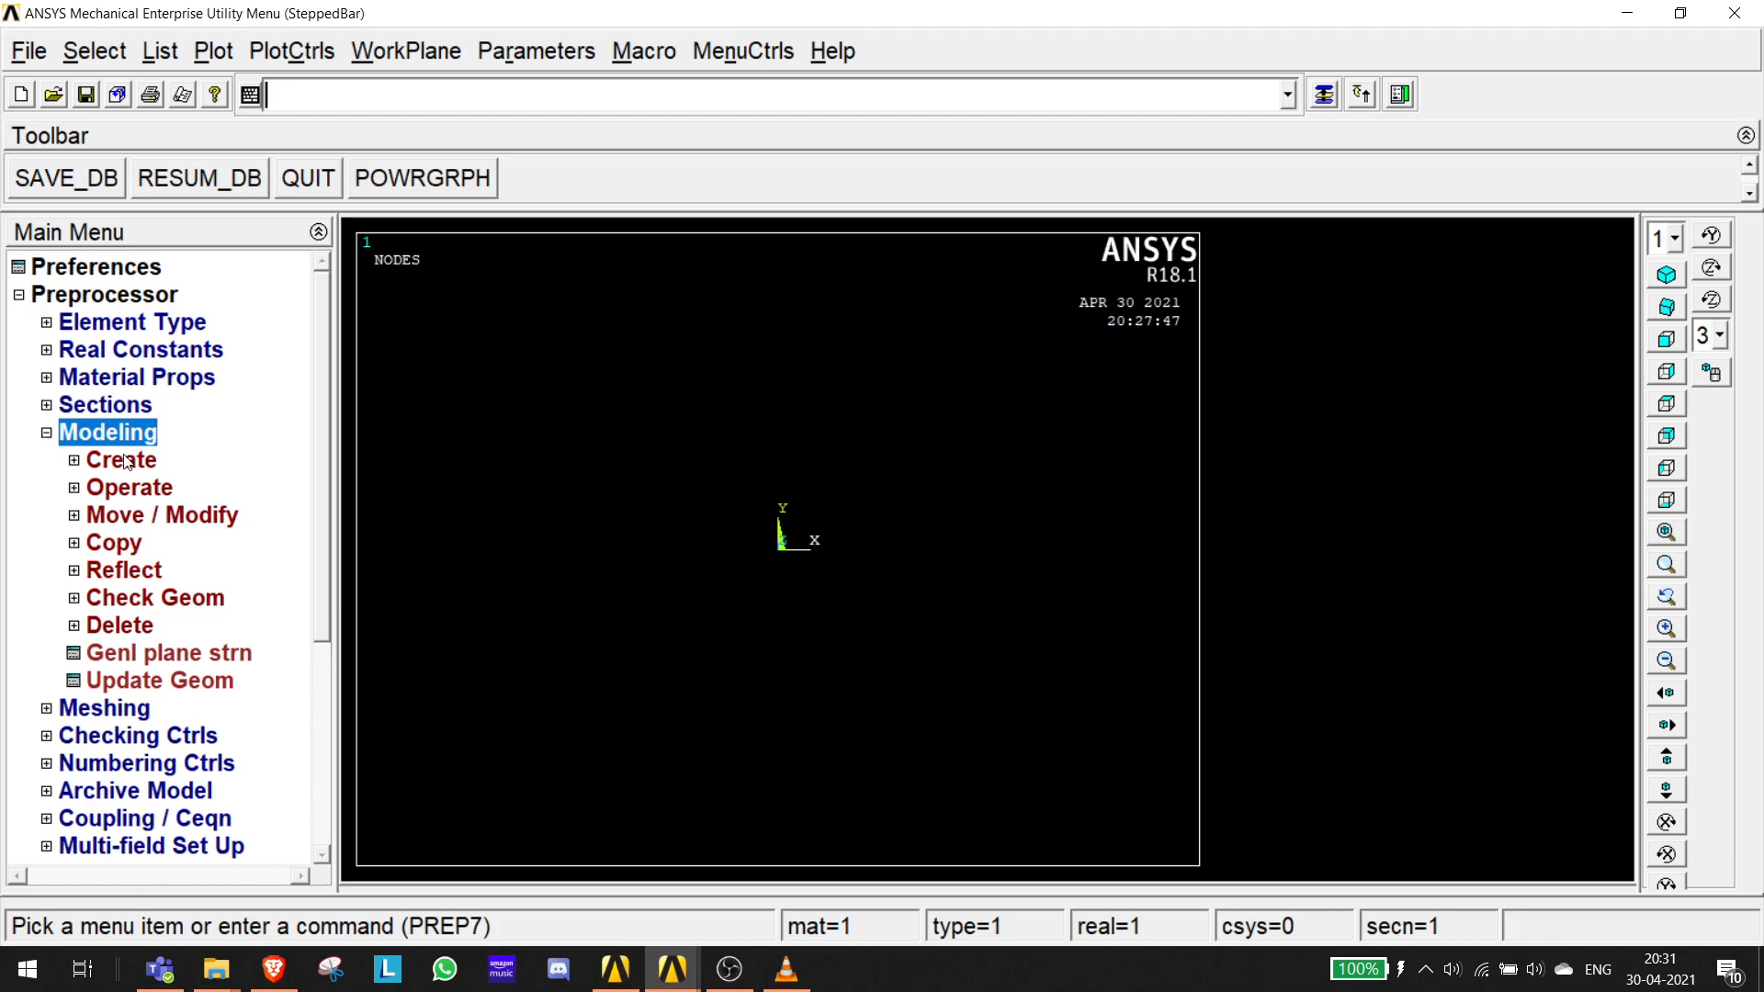
{"action": "left_click", "coordinate": [721, 597]}
{"action": "left_click", "coordinate": [86, 461]}
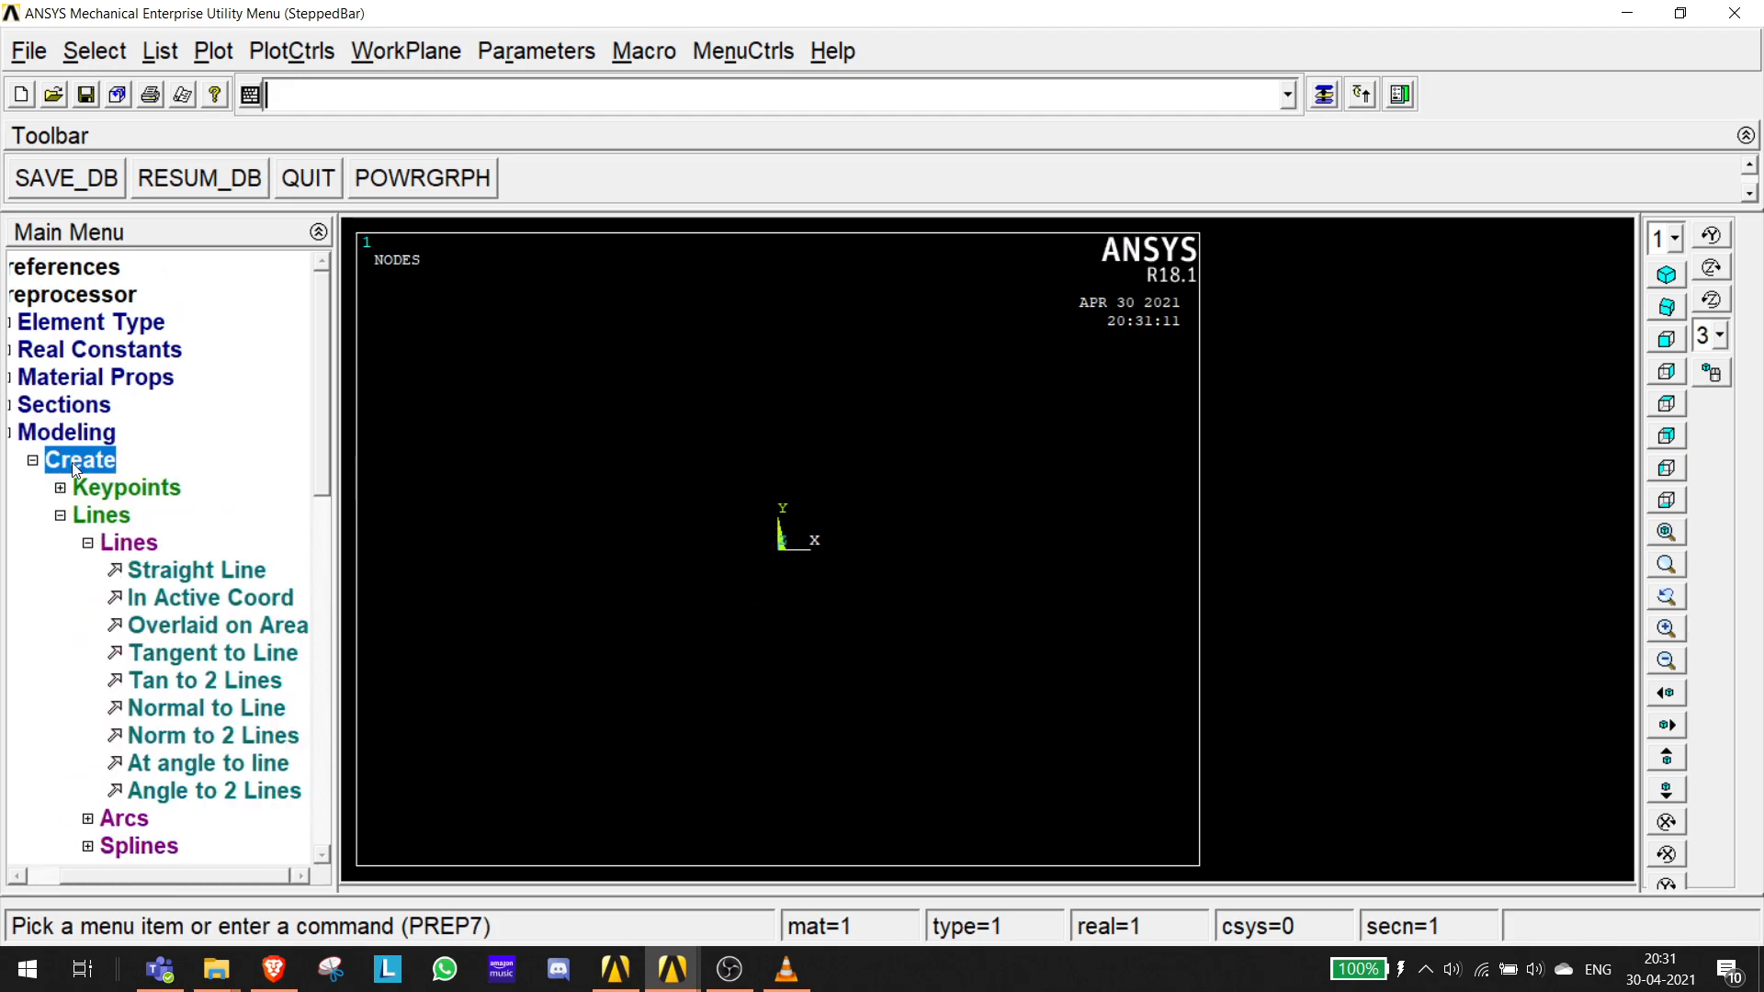
{"action": "left_click", "coordinate": [61, 488]}
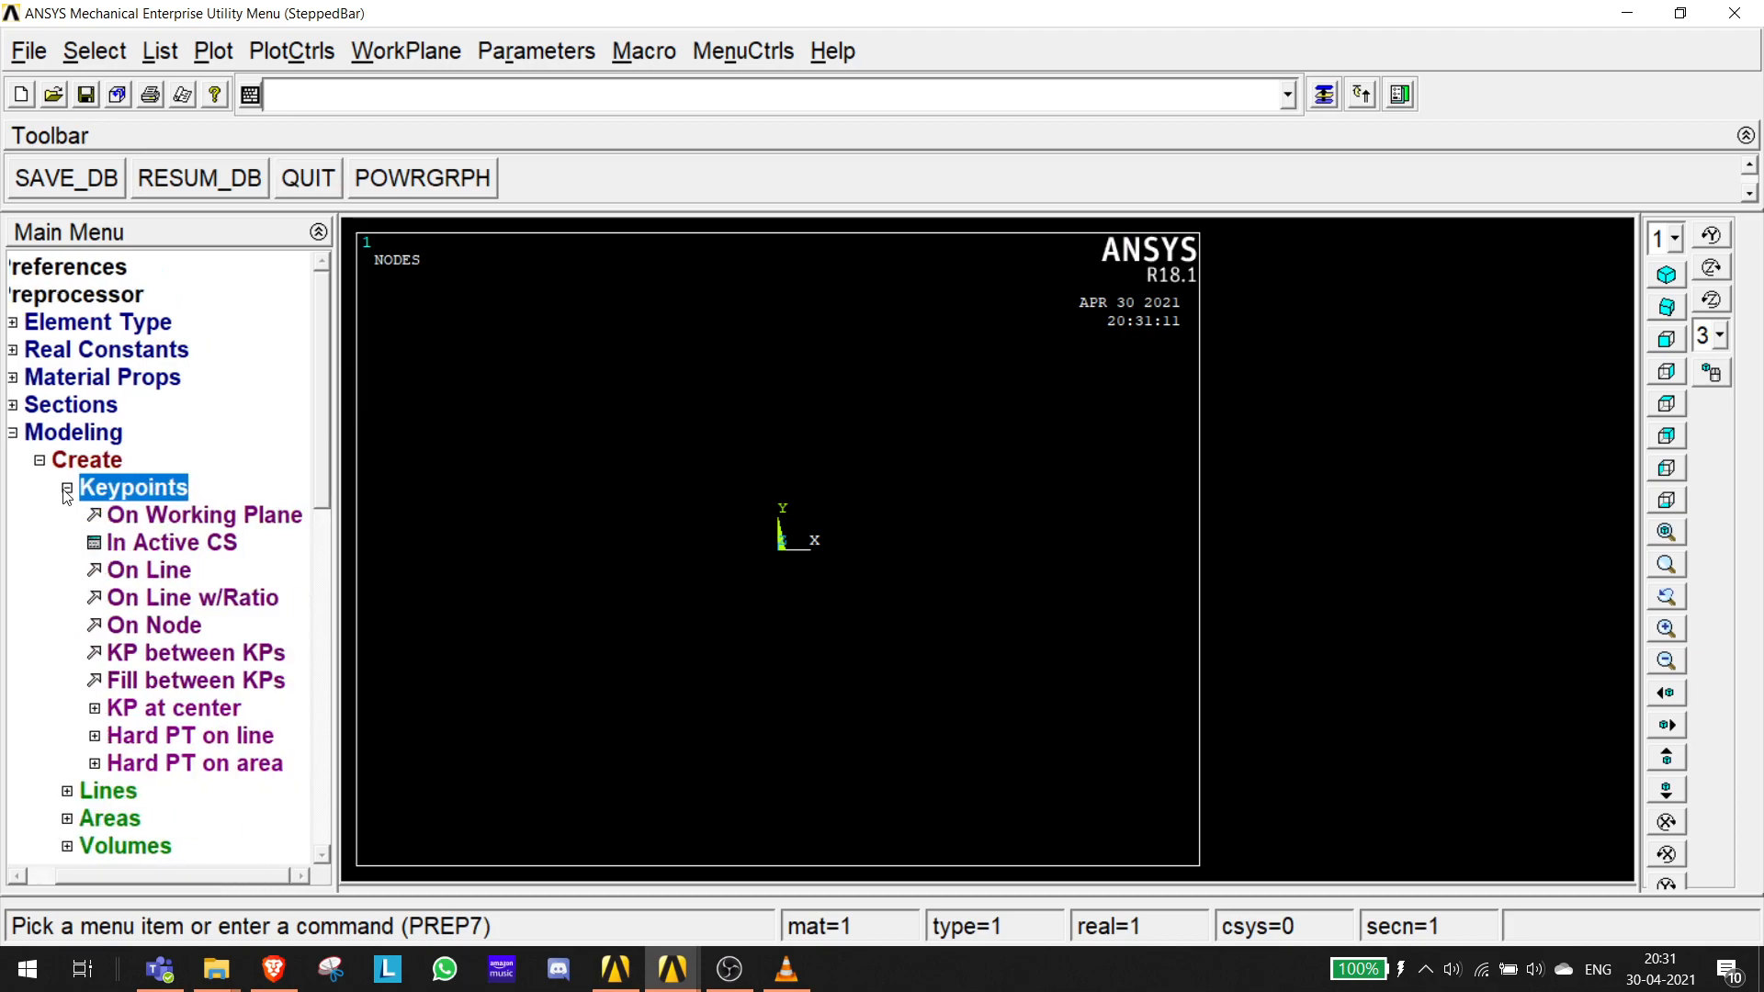
{"action": "left_click", "coordinate": [163, 545]}
{"action": "left_click_drag", "start_coordinate": [967, 406], "coordinate": [1059, 241]}
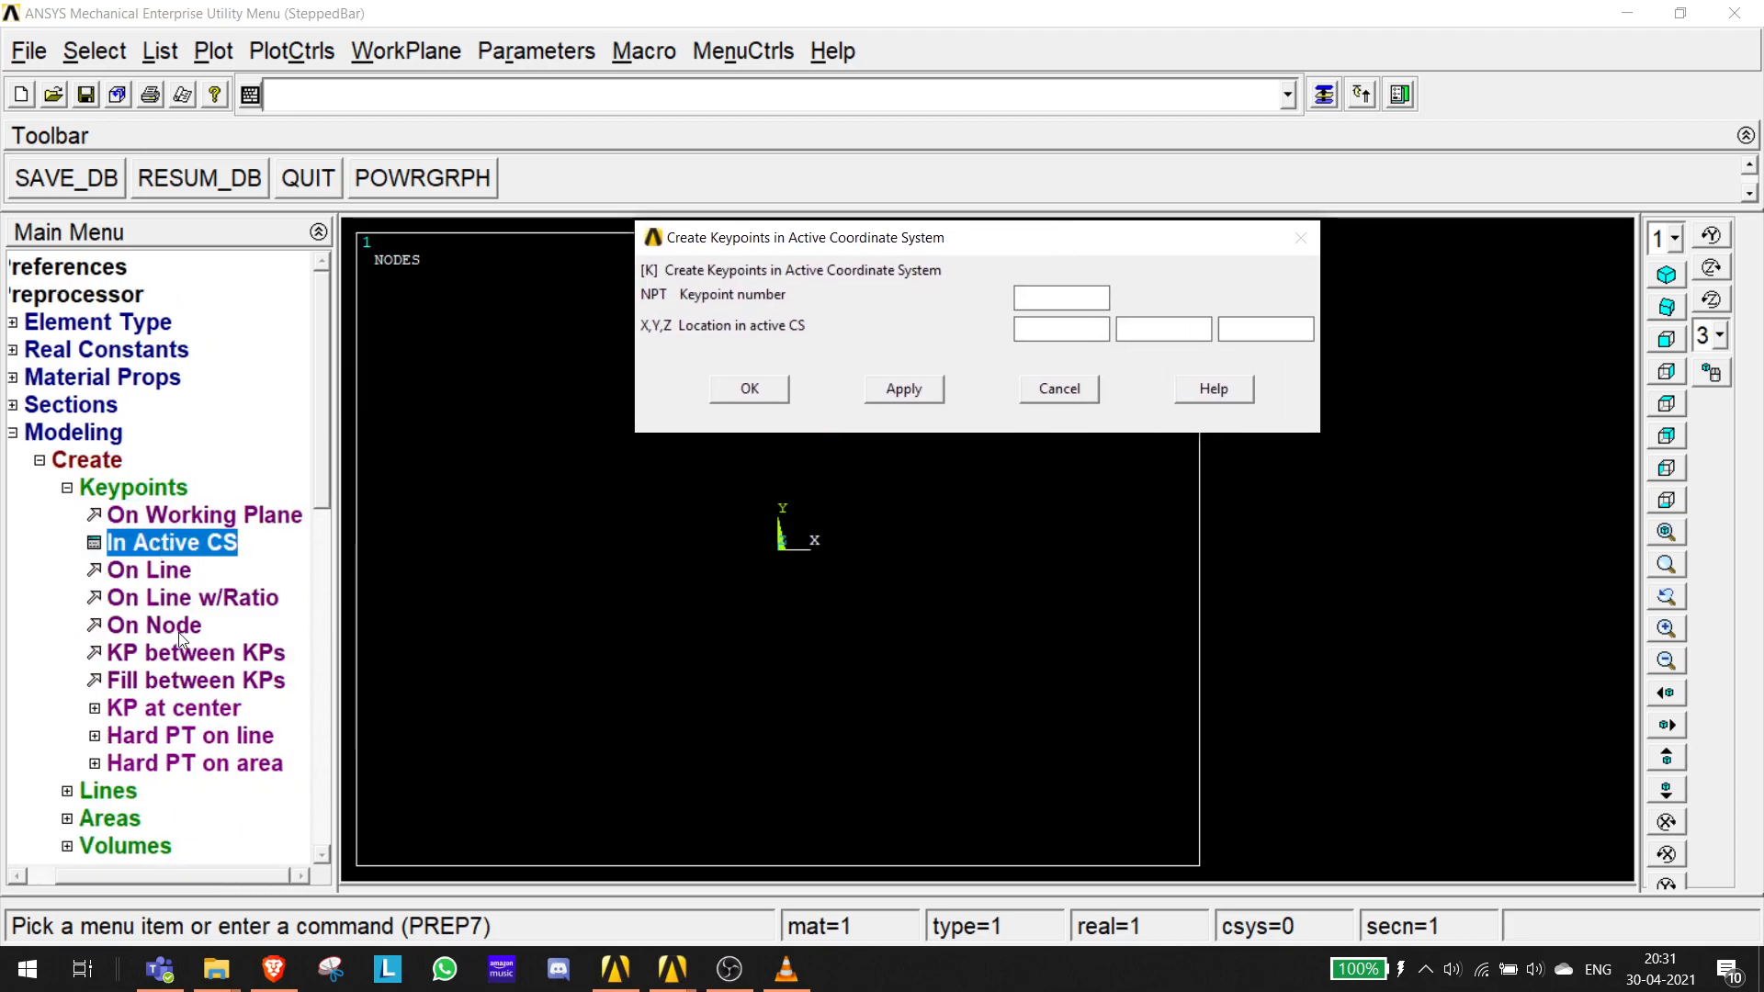
{"action": "left_click", "coordinate": [160, 969]}
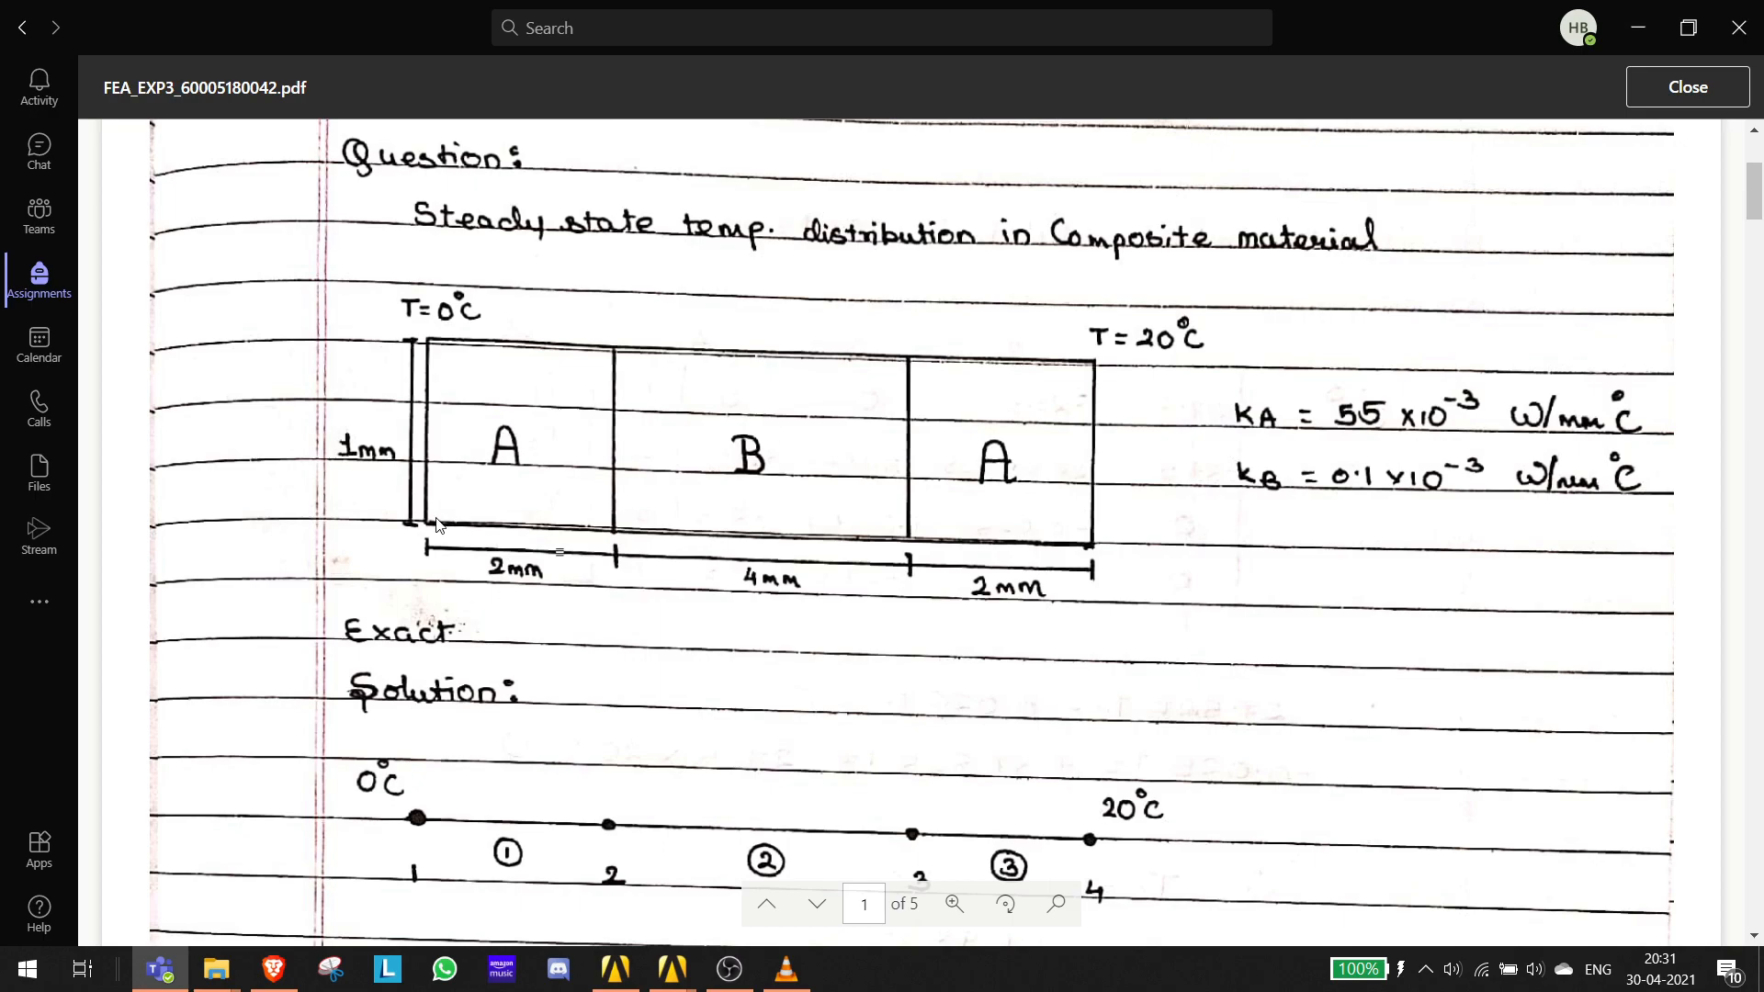
{"action": "left_click", "coordinate": [1645, 39]}
{"action": "type", "text": "1"}
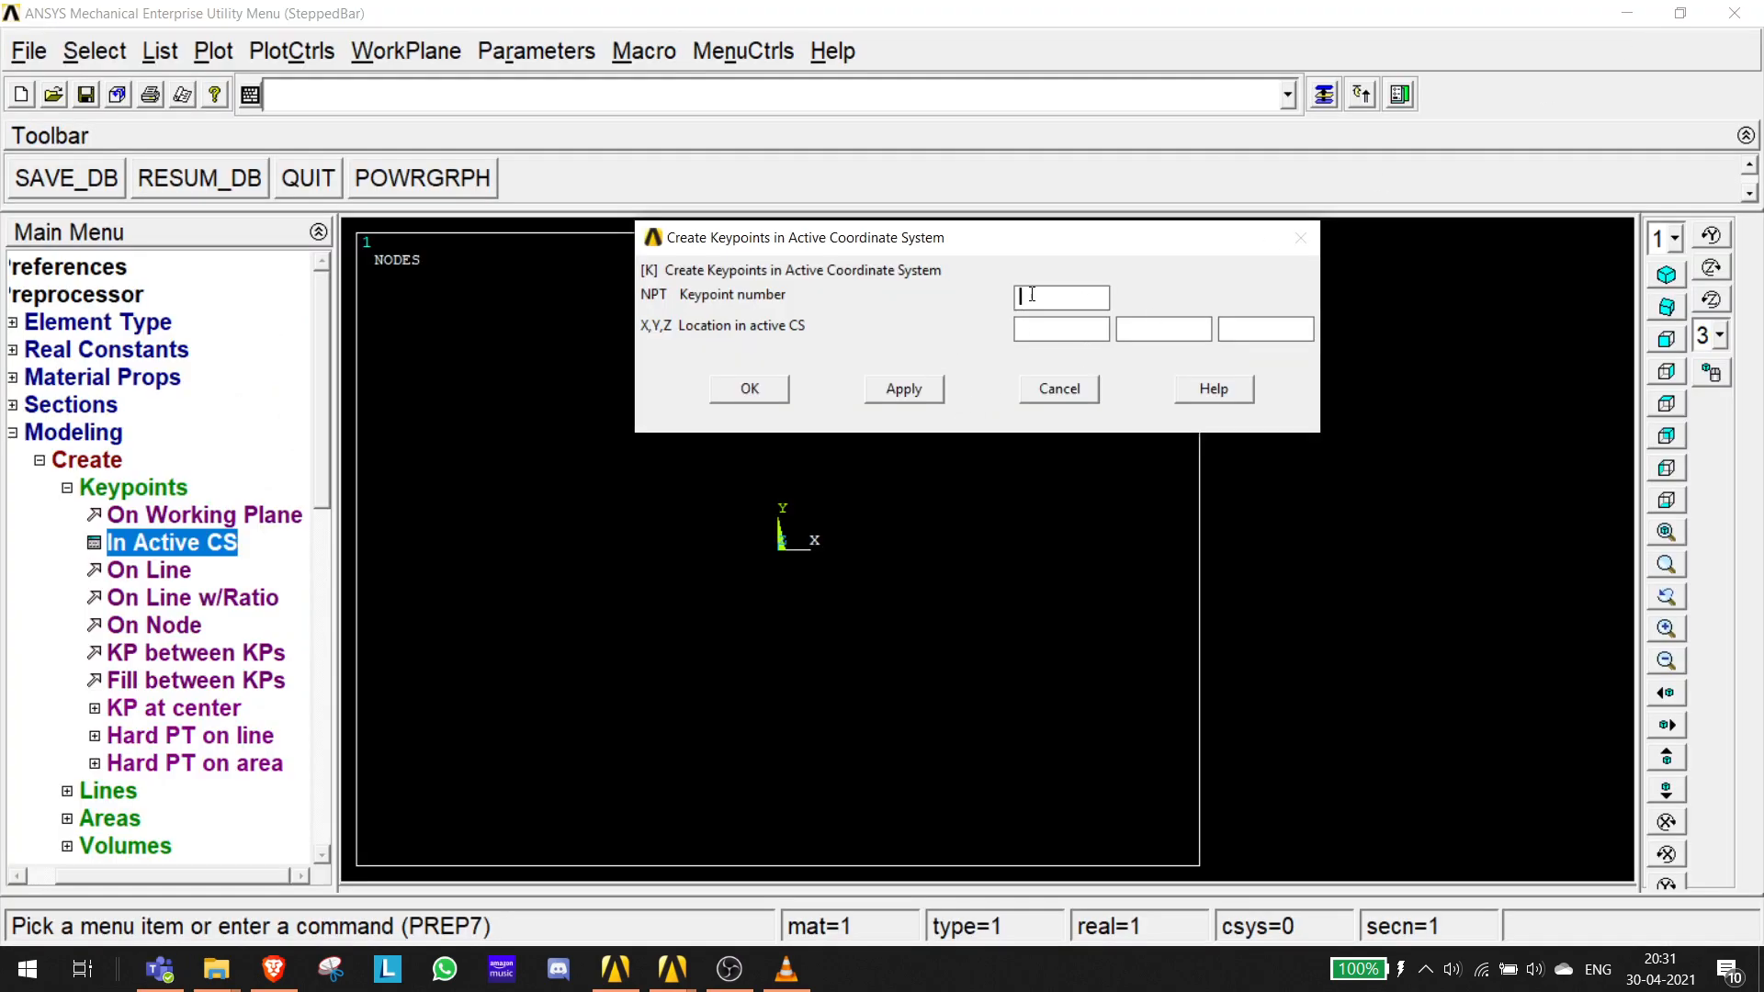
{"action": "left_click", "coordinate": [1043, 331]}
{"action": "type", "text": "00"}
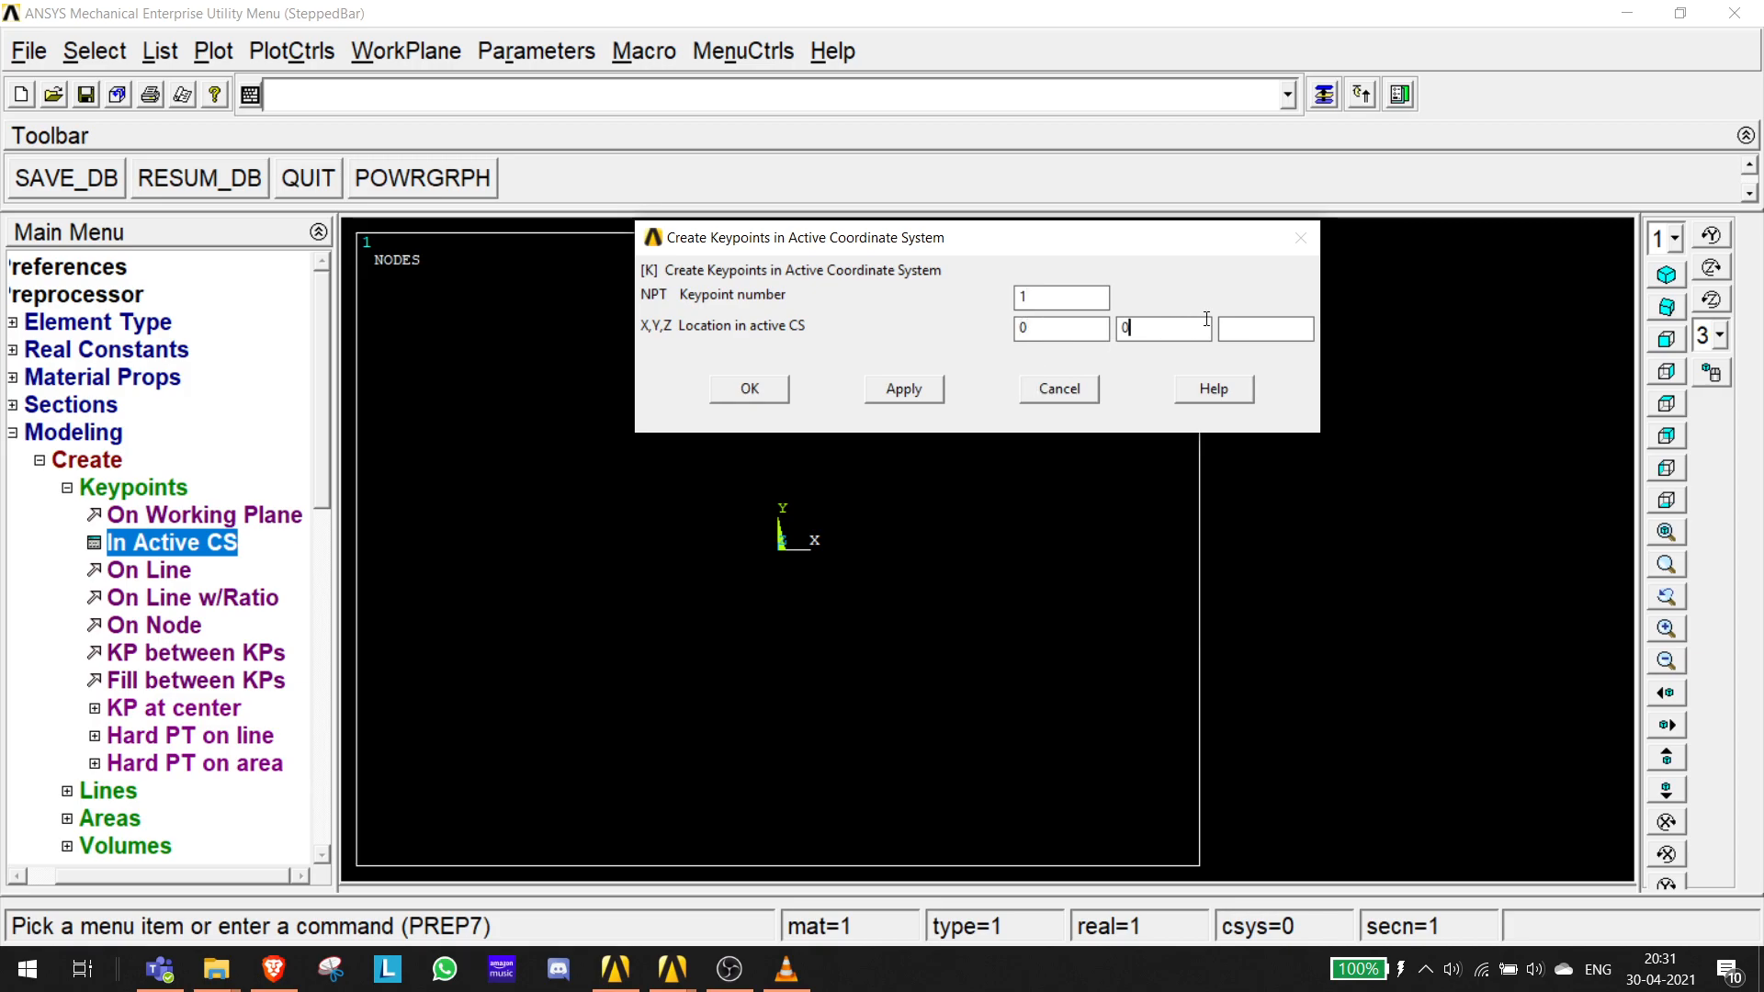
{"action": "type", "text": "0"}
{"action": "left_click", "coordinate": [877, 395]}
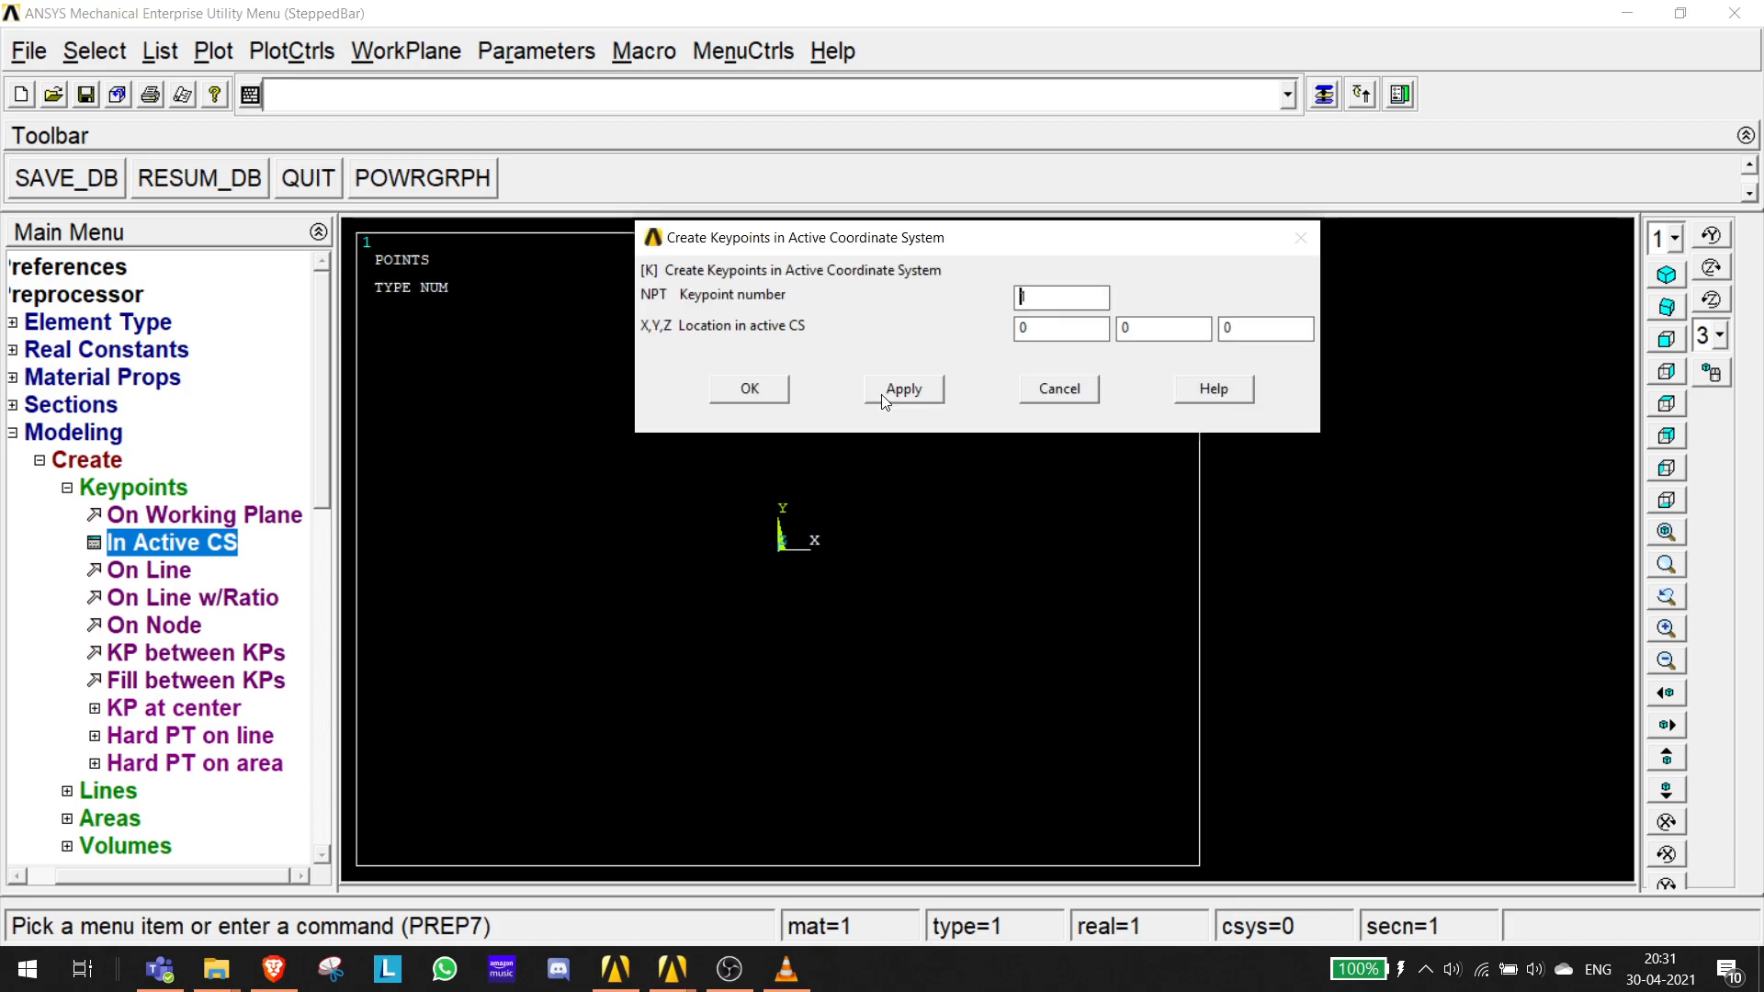
- Create keypoint 2 at (0, 1, 0), consulting the bar's 1 mm height in the Microsoft Teams problem sheet
{"action": "key", "text": "BackSpace"}
{"action": "type", "text": "2"}
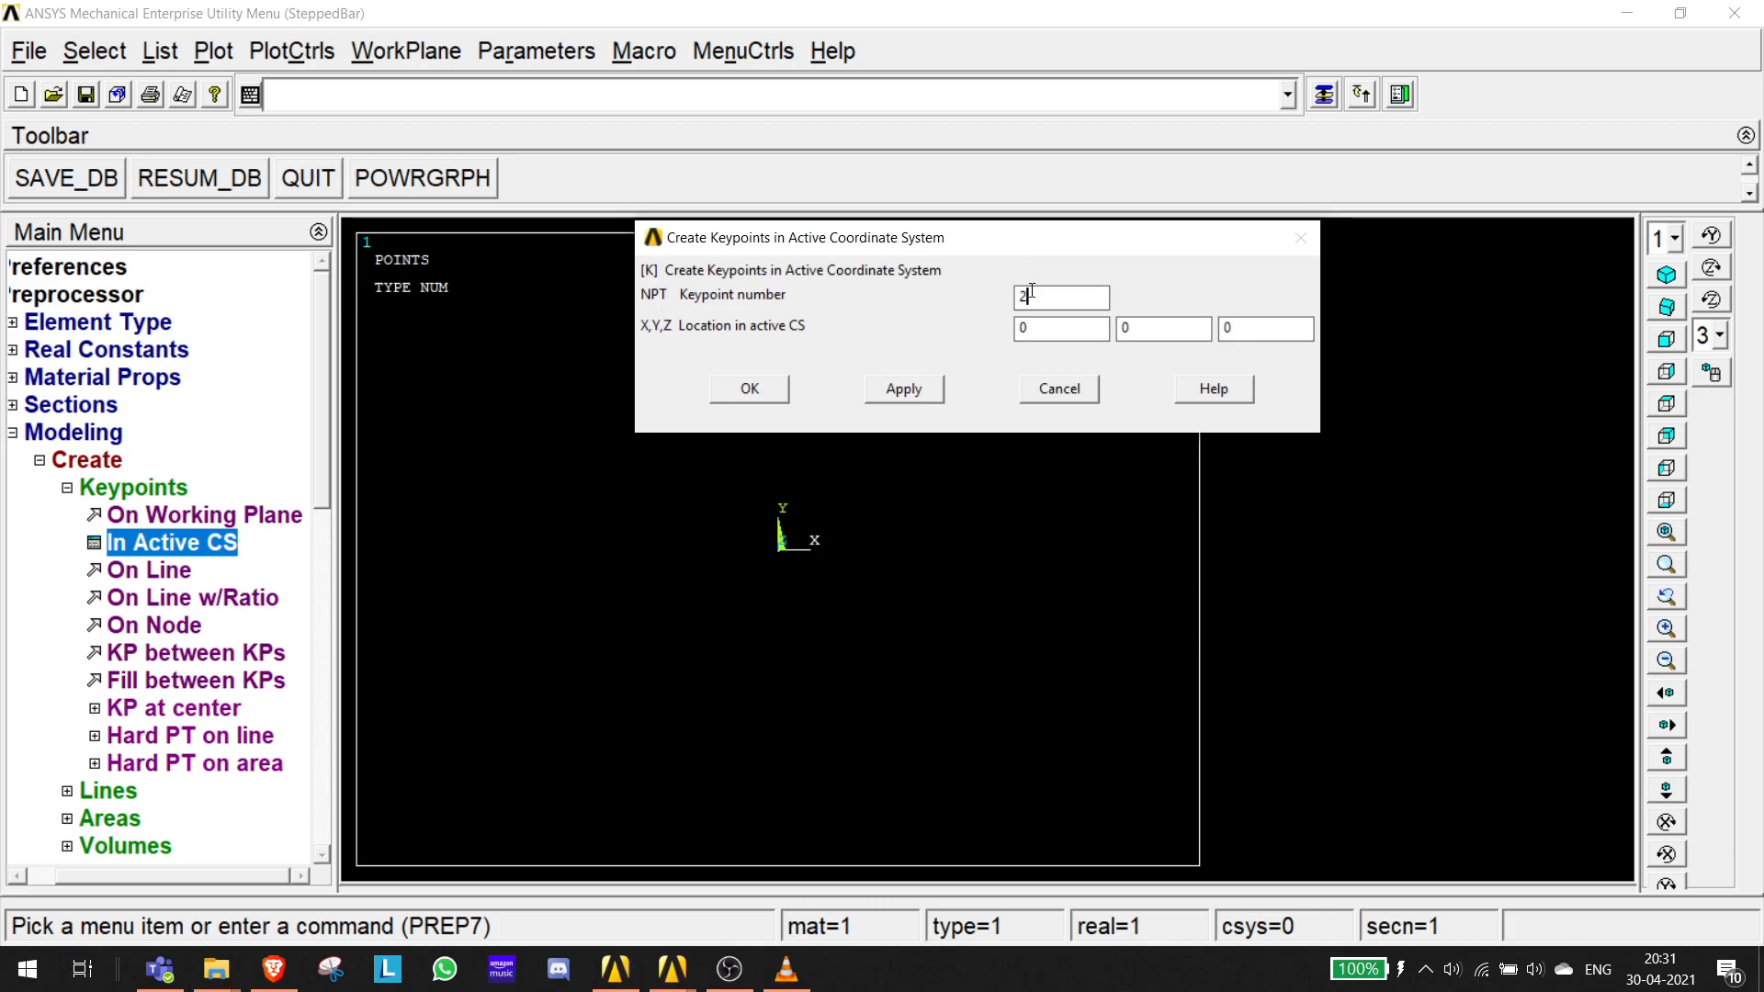
{"action": "left_click", "coordinate": [158, 969]}
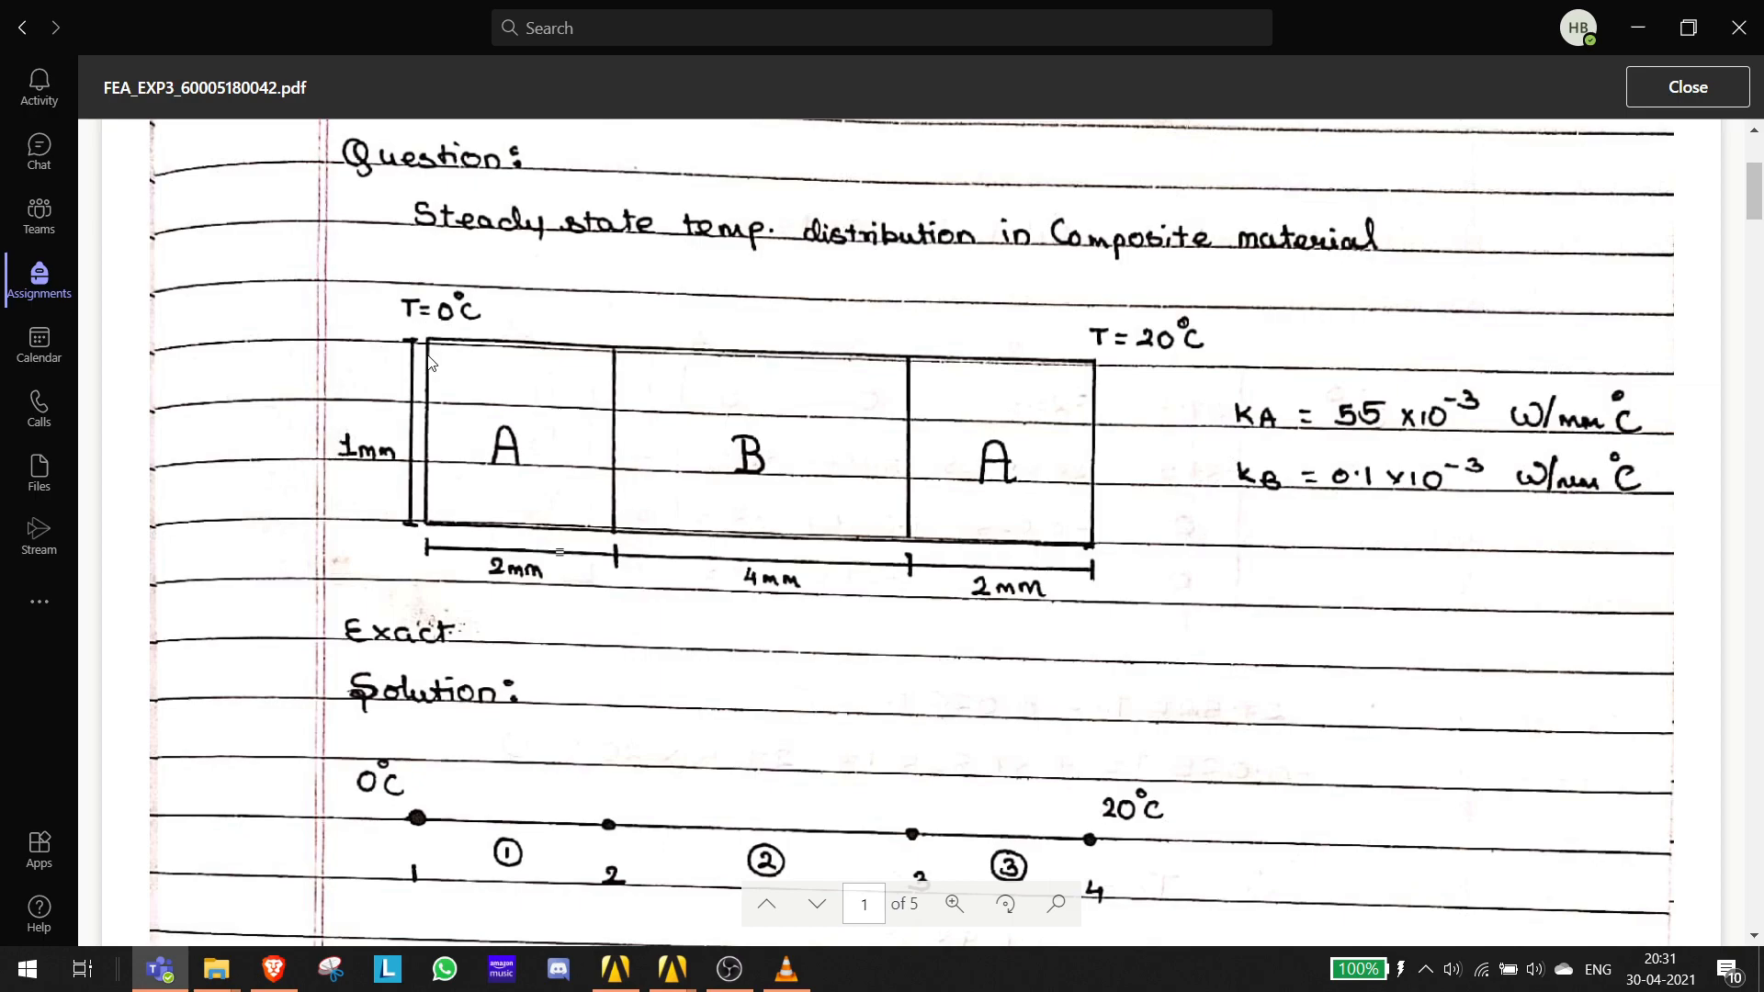
{"action": "left_click", "coordinate": [1638, 27]}
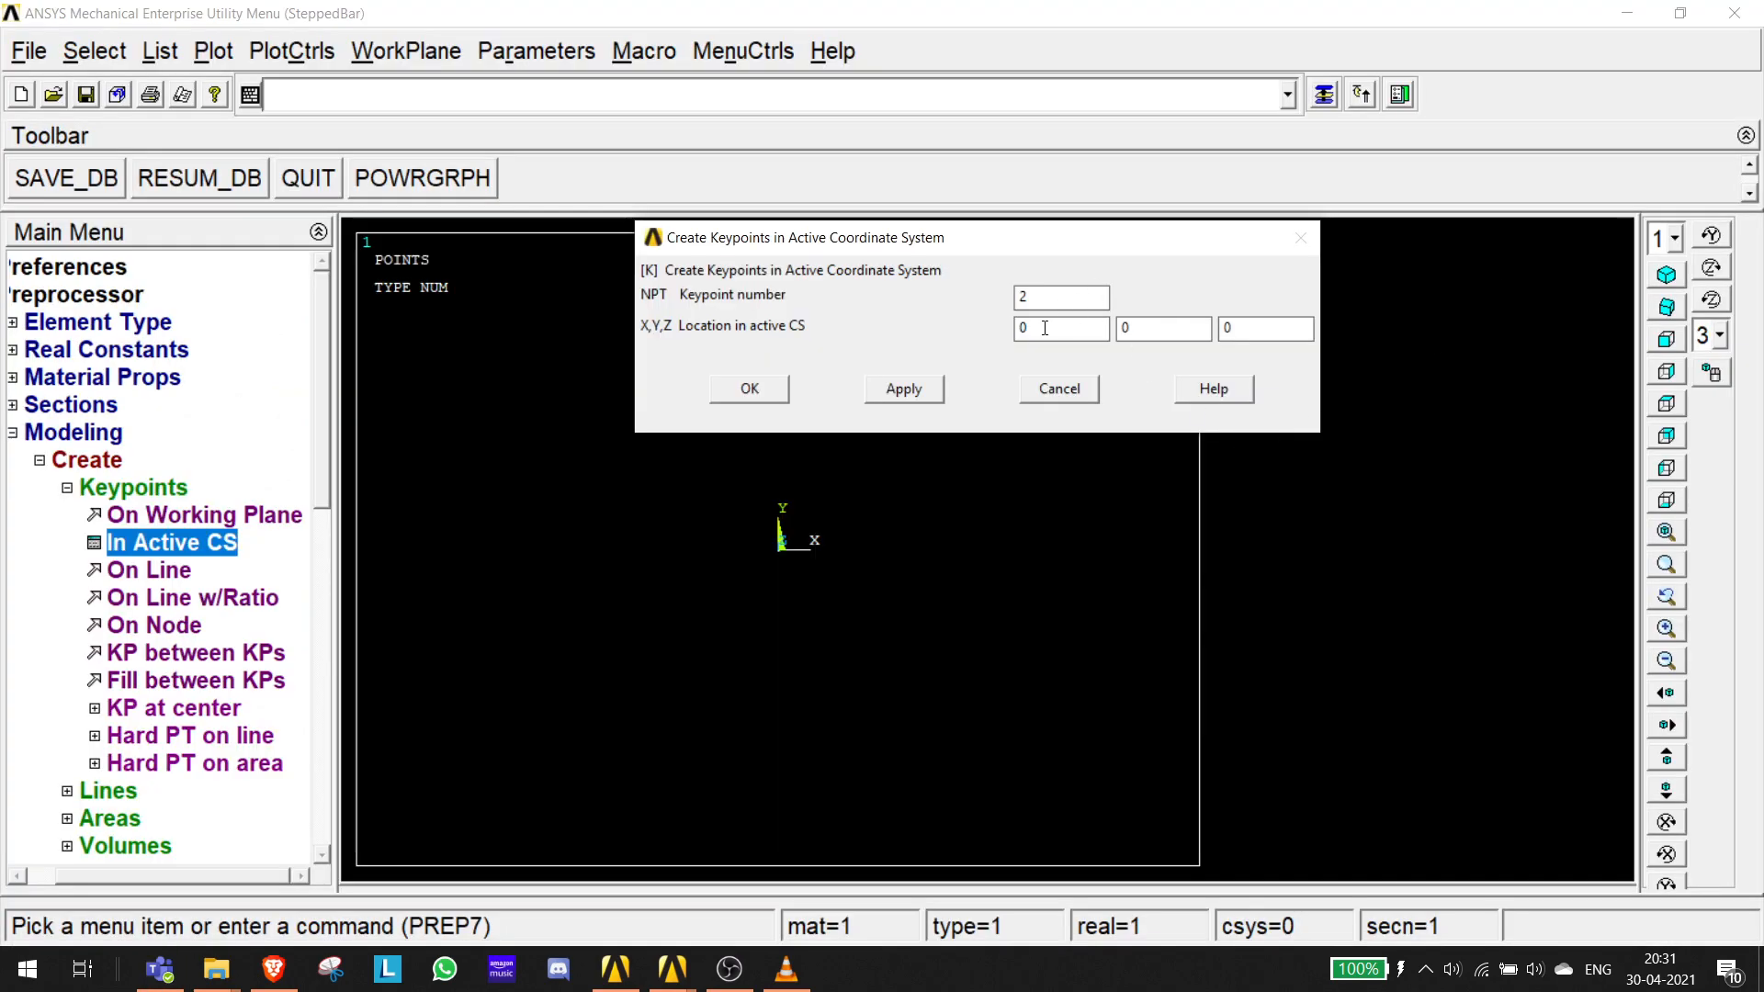
{"action": "left_click", "coordinate": [1138, 327]}
{"action": "key", "text": "BackSpace"}
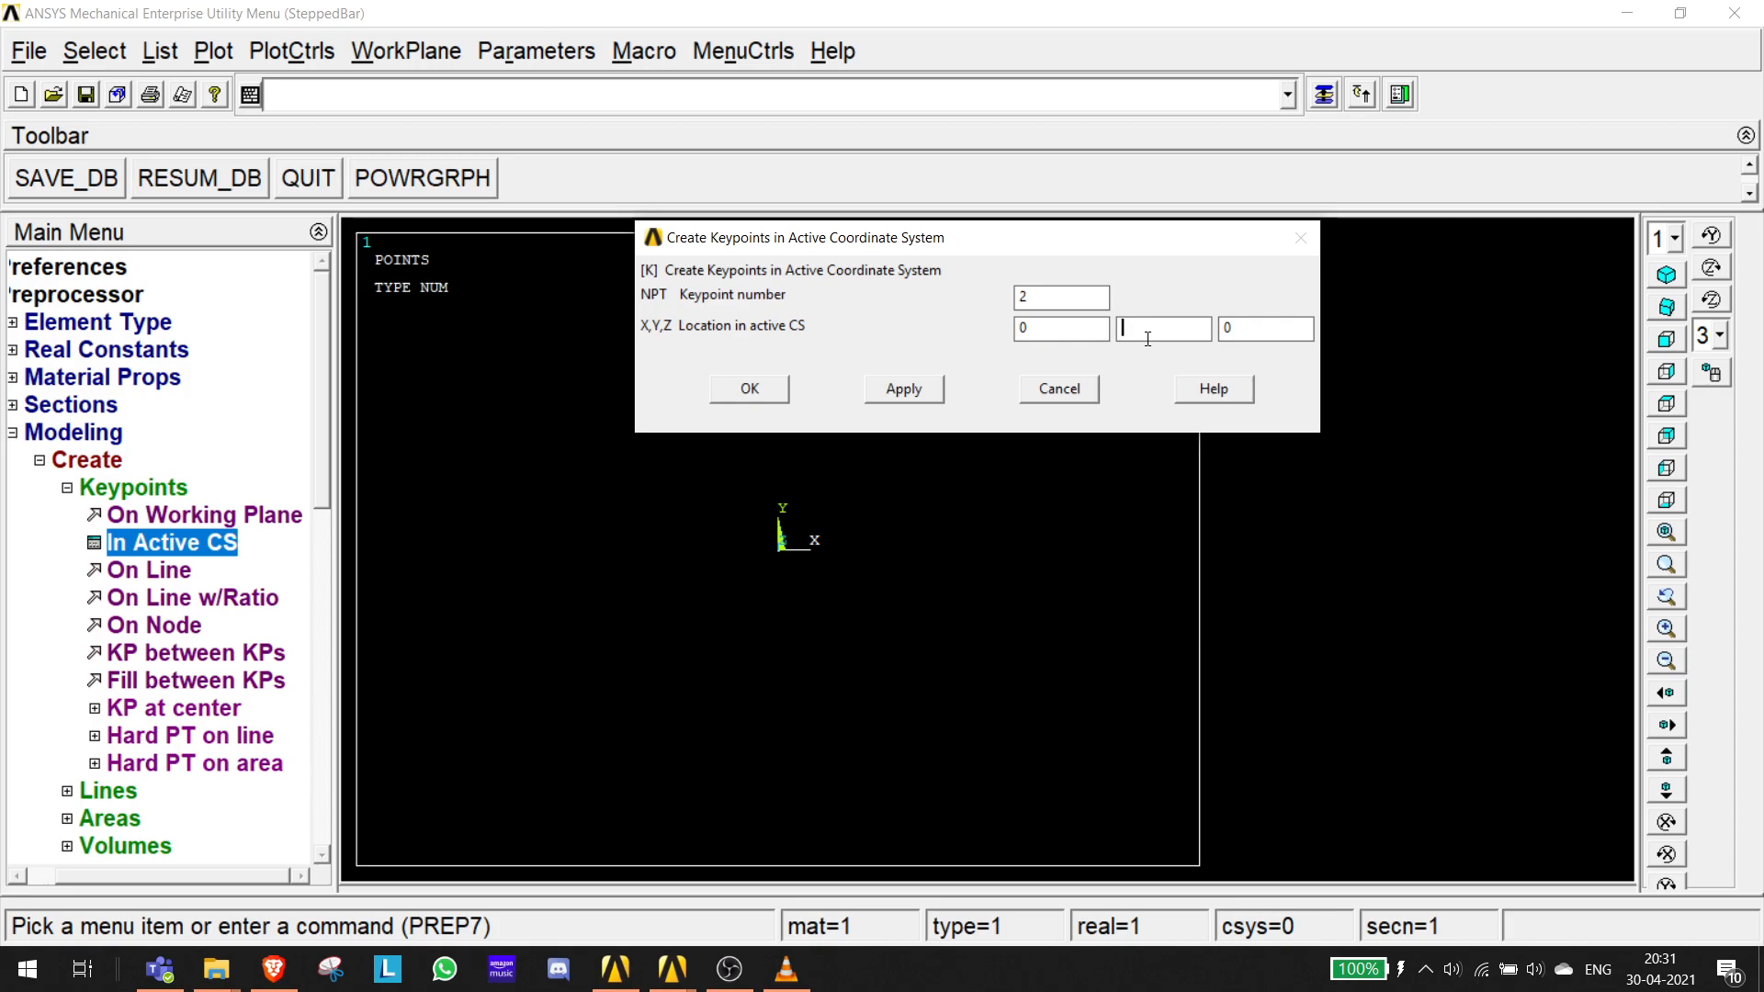
{"action": "left_click", "coordinate": [875, 395]}
- Create keypoint 3 at (2, 1, 0), consulting the first section's 2 mm width in the Microsoft Teams problem sheet
{"action": "left_click", "coordinate": [1032, 292]}
{"action": "key", "text": "BackSpace"}
{"action": "type", "text": "3"}
{"action": "left_click", "coordinate": [160, 969]}
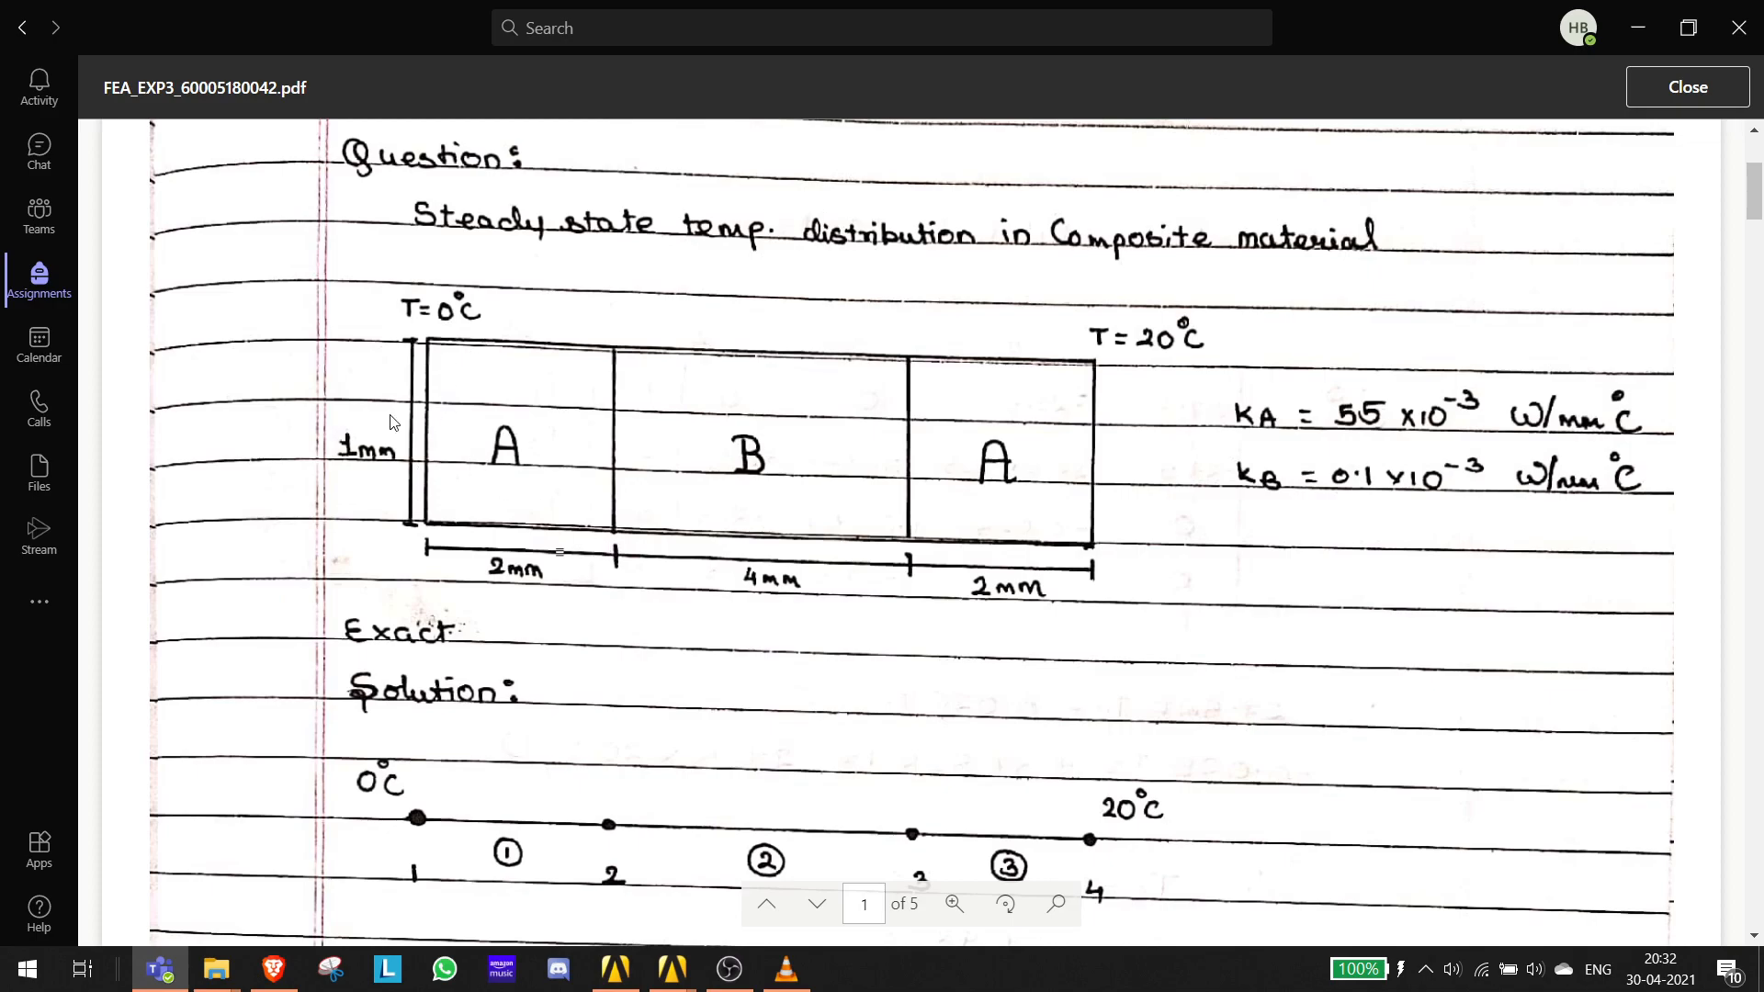
{"action": "left_click", "coordinate": [1637, 27]}
{"action": "key", "text": "BackSpace"}
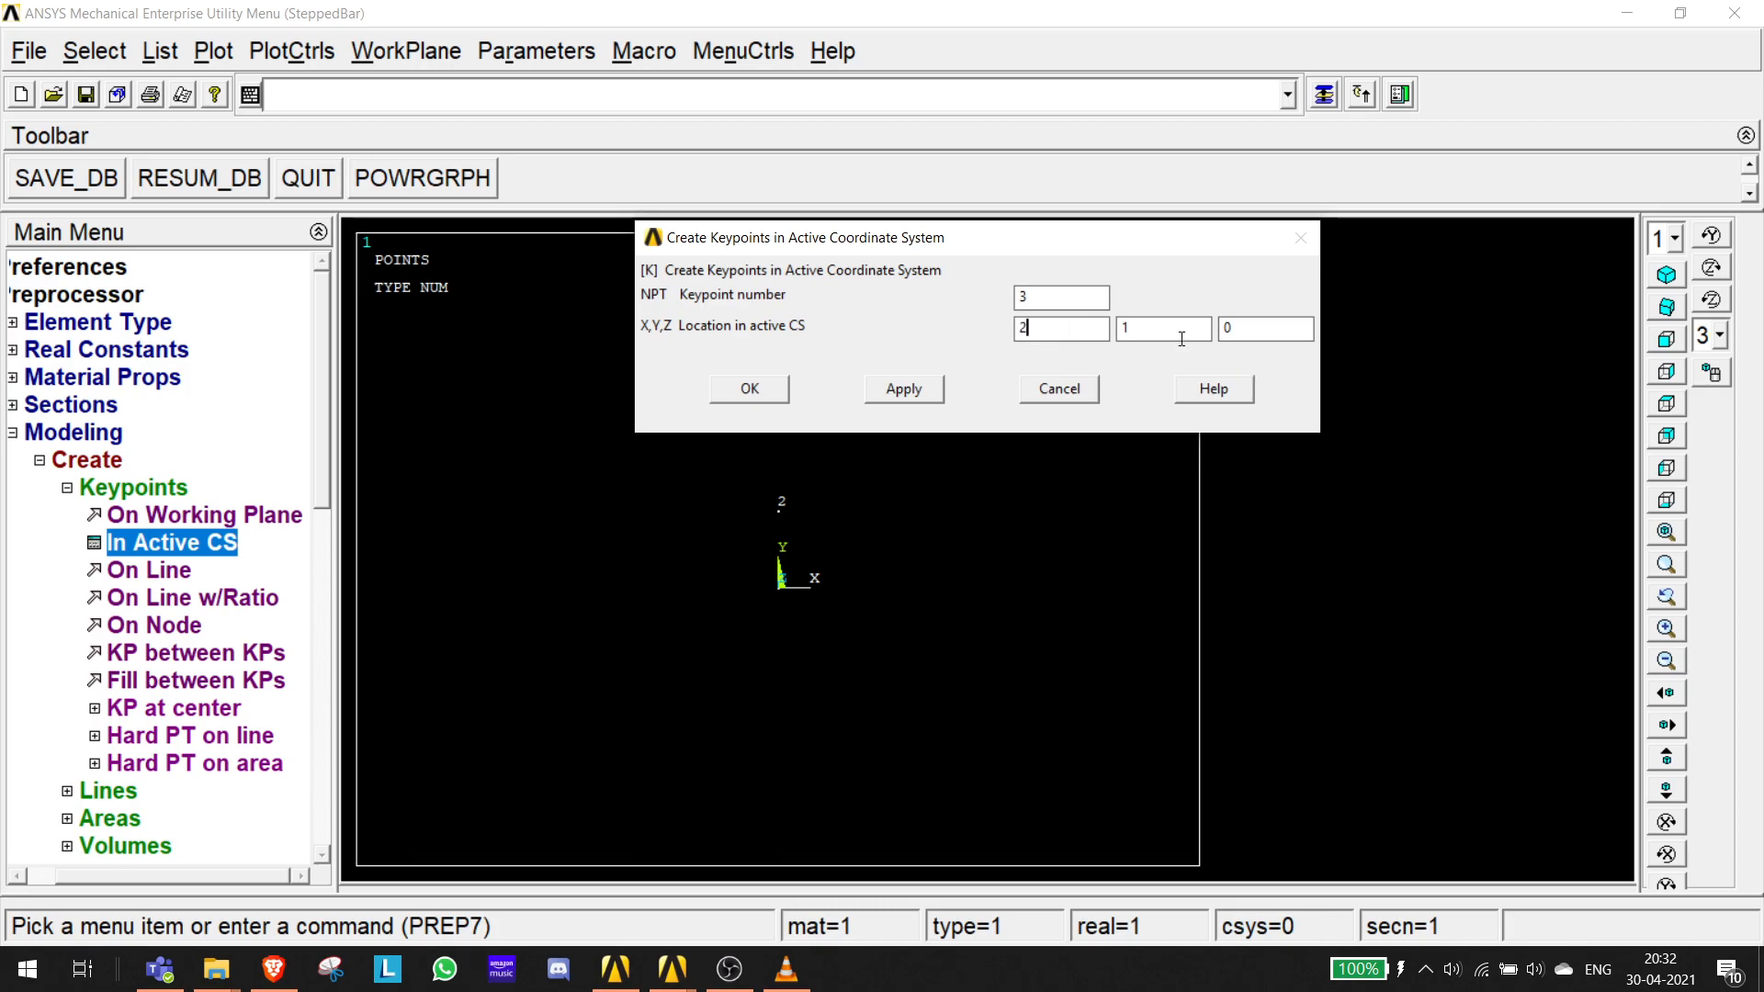
{"action": "left_click", "coordinate": [904, 390]}
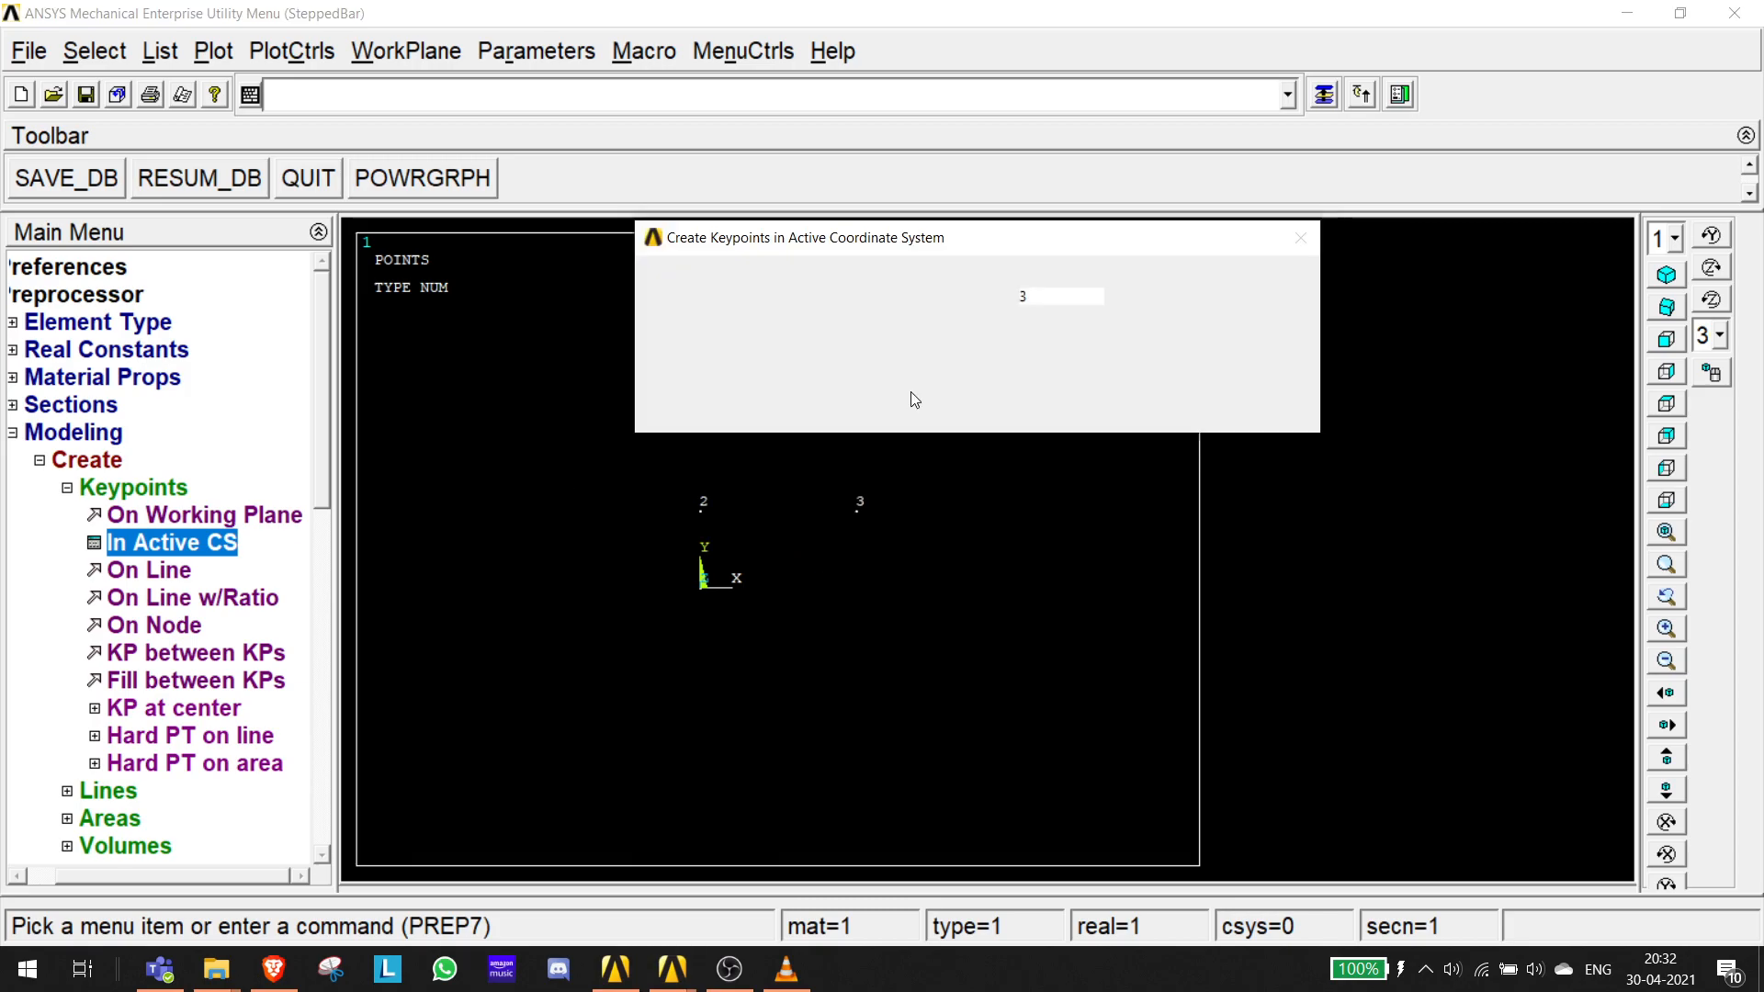
- Create keypoint 4 at (2, 0, 0), the first section's lower-right corner, consulting the Microsoft Teams problem sheet
{"action": "double_click", "coordinate": [1073, 294]}
{"action": "type", "text": "4"}
{"action": "key", "text": "Tab"}
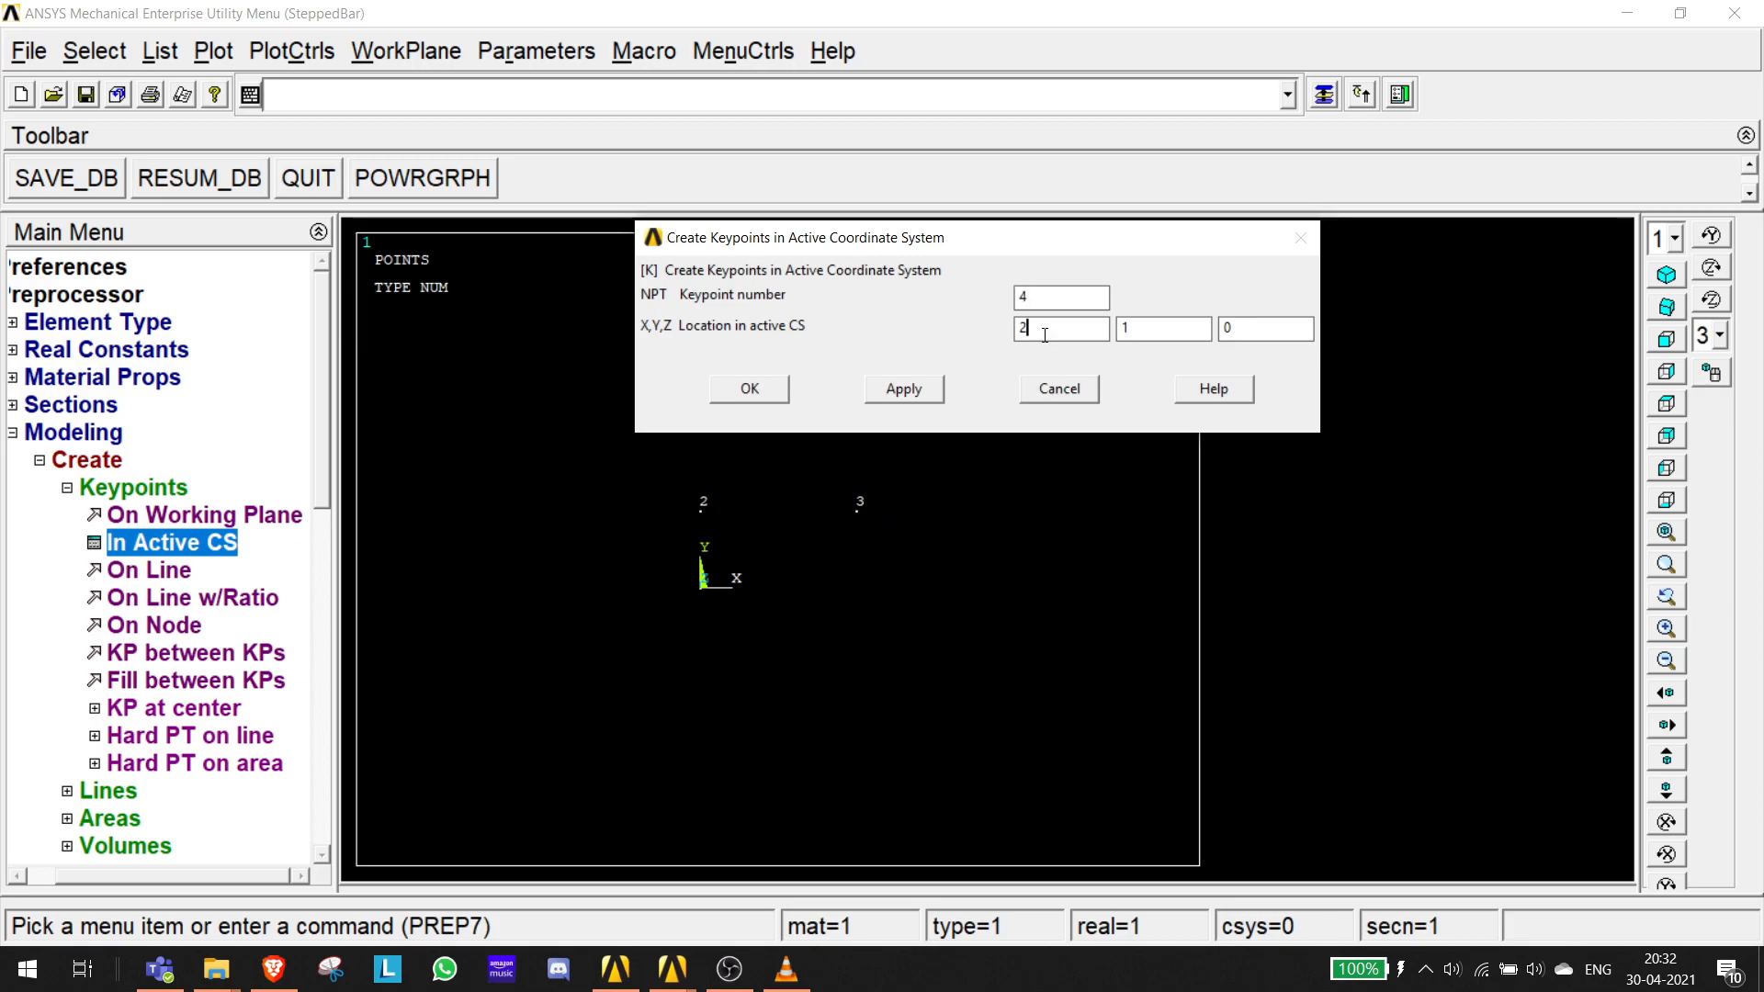
{"action": "left_click", "coordinate": [180, 968]}
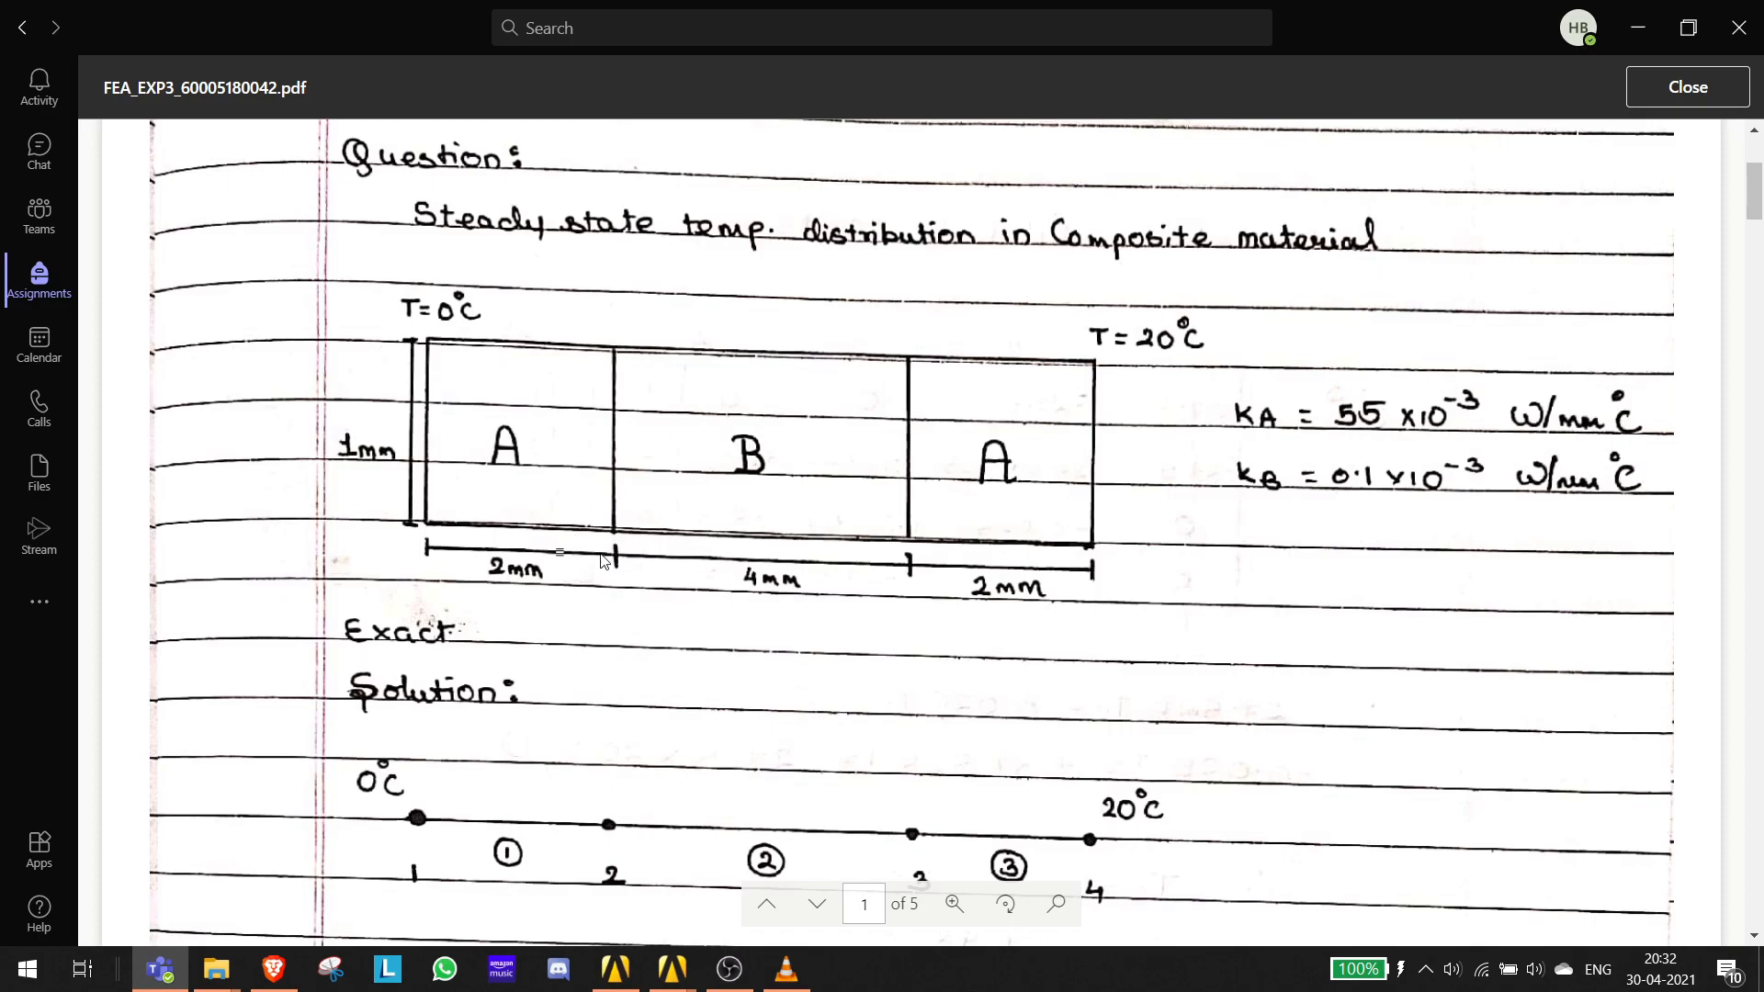
{"action": "left_click", "coordinate": [1637, 28]}
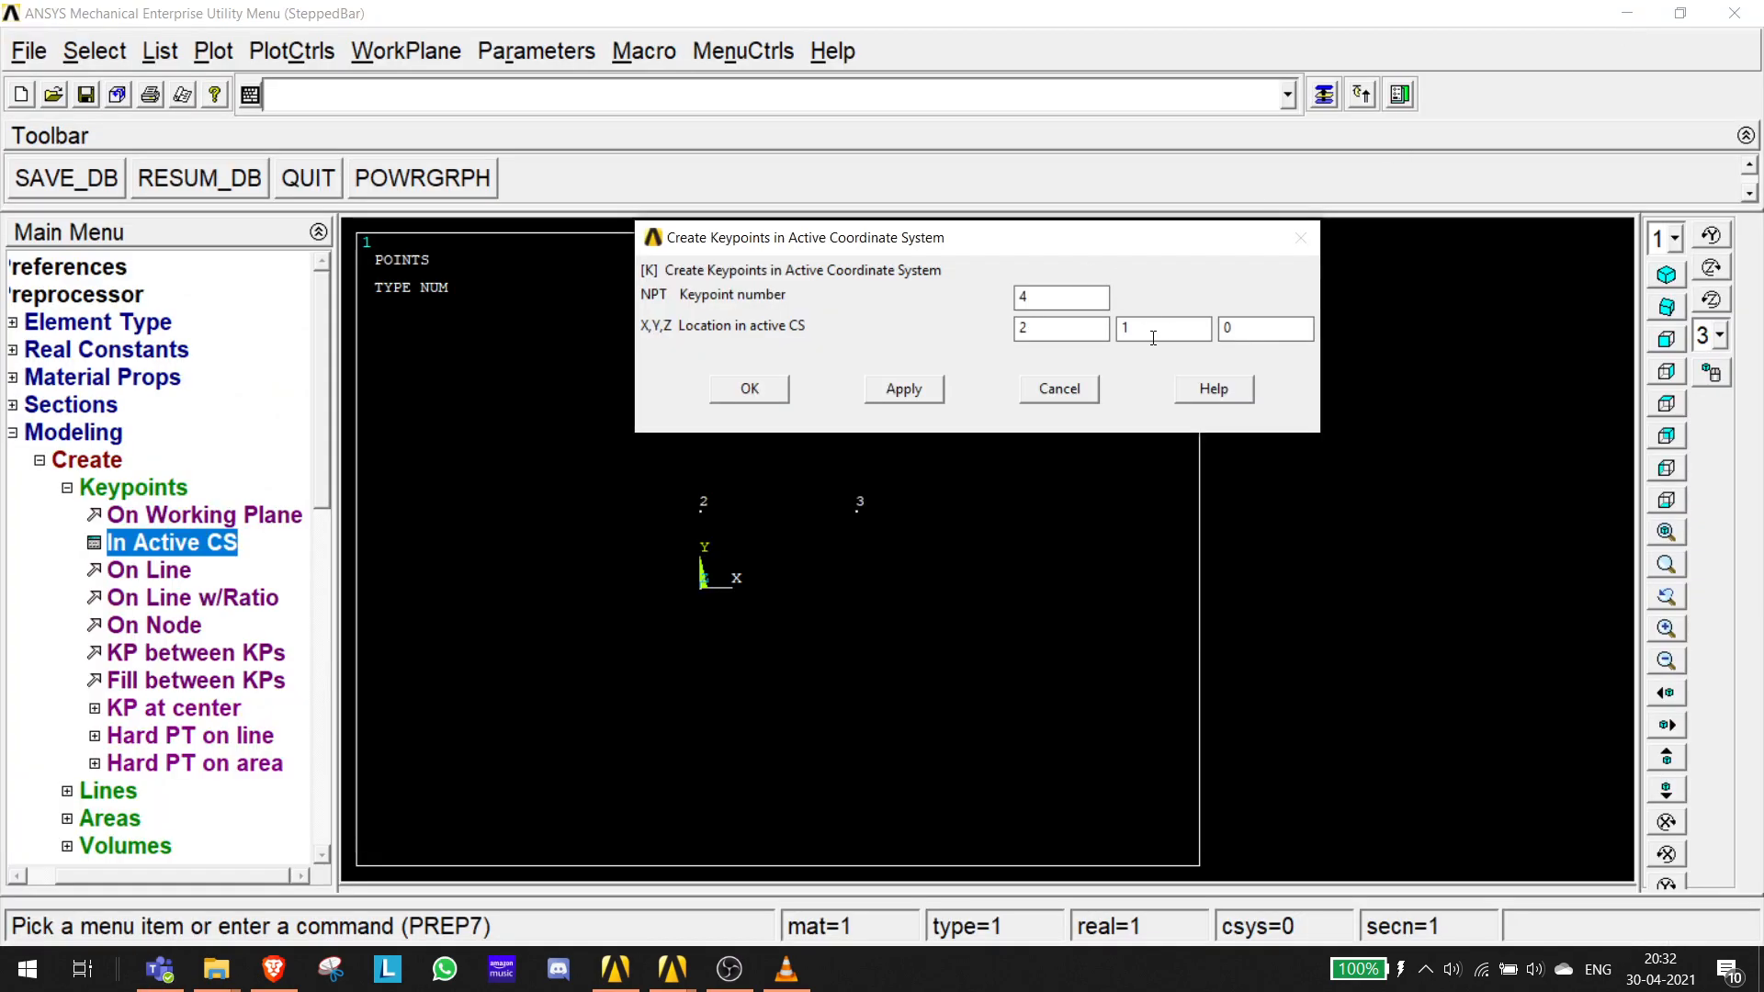
{"action": "key", "text": "BackSpace"}
{"action": "type", "text": "0"}
{"action": "left_click", "coordinate": [911, 402]}
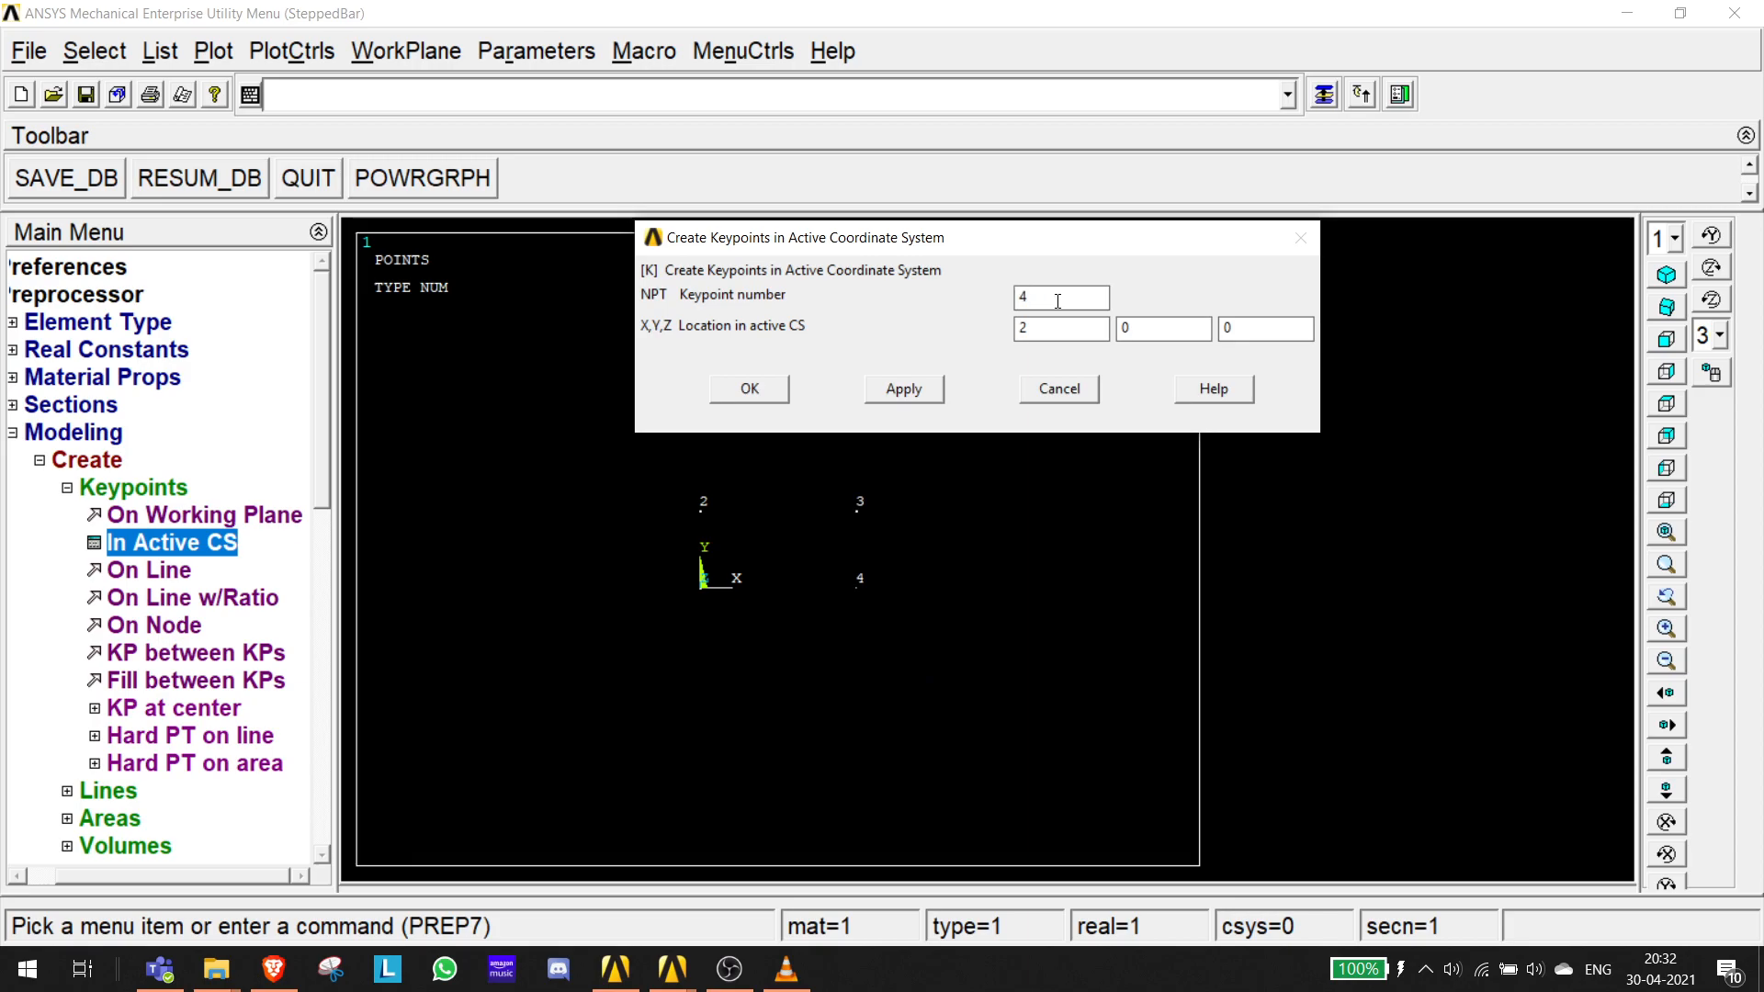
- Create keypoint 5 at (6, 0, 0), consulting the middle section's 4 mm width in the Microsoft Teams problem sheet
{"action": "type", "text": "5"}
{"action": "left_click", "coordinate": [1052, 328]}
{"action": "left_click", "coordinate": [148, 977]}
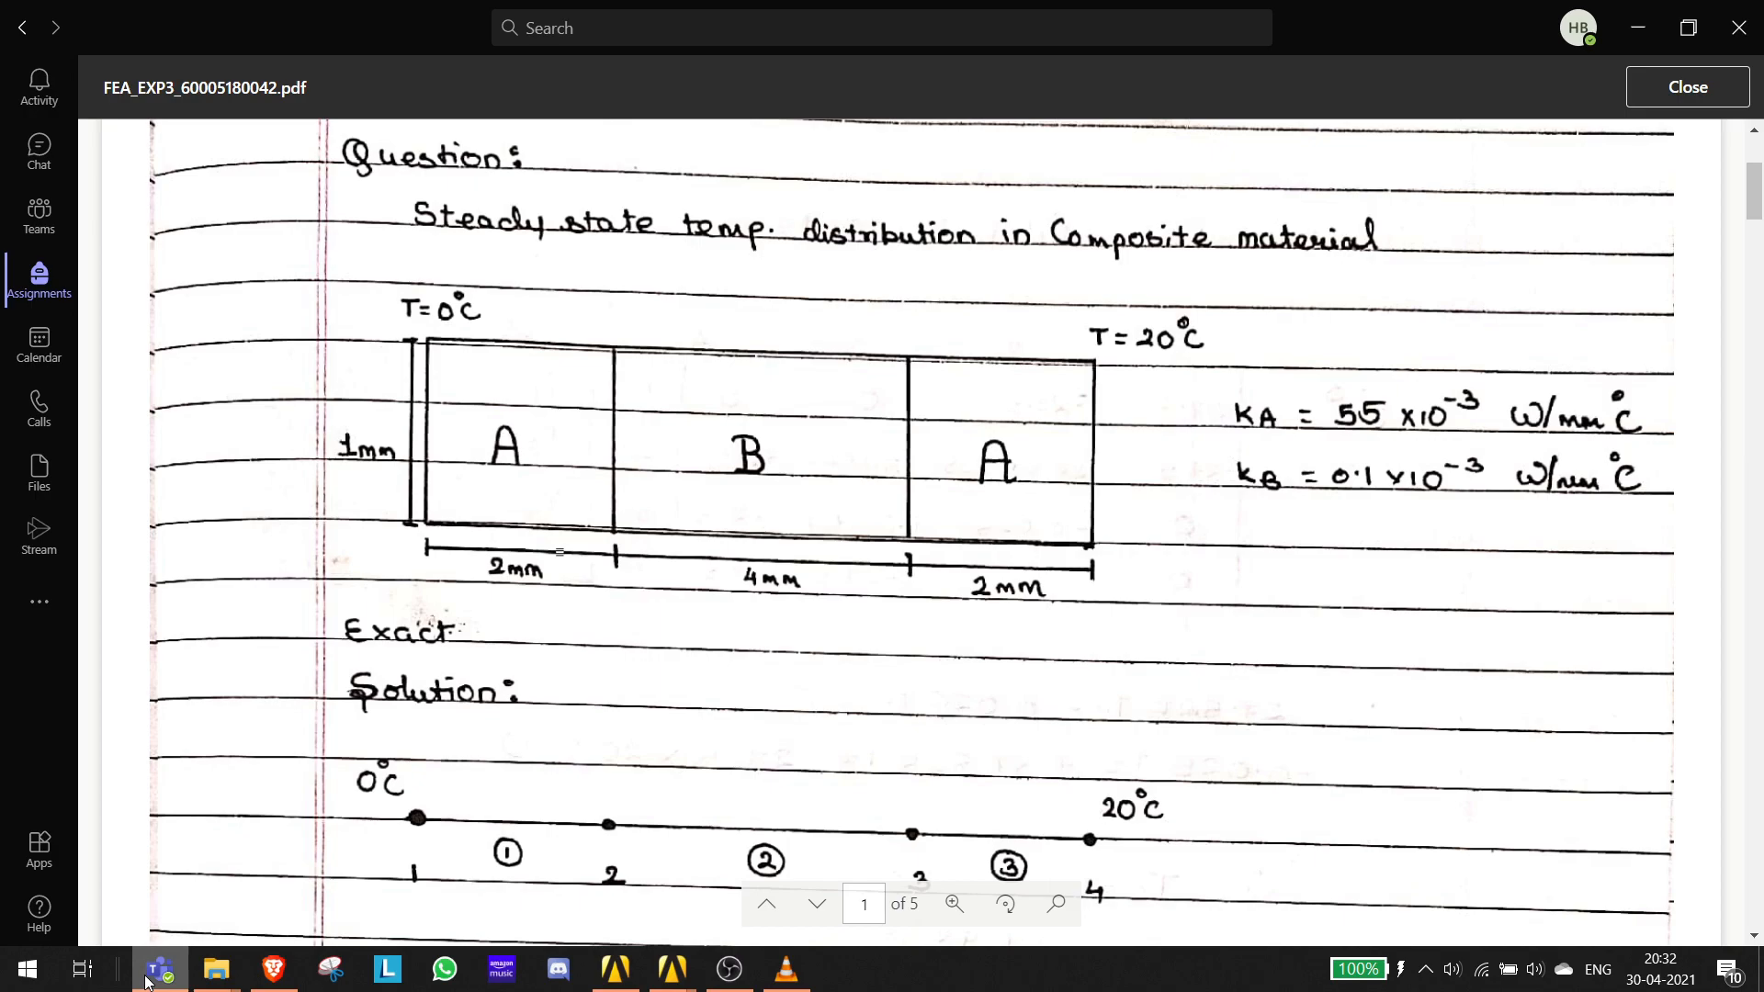
{"action": "left_click", "coordinate": [147, 979]}
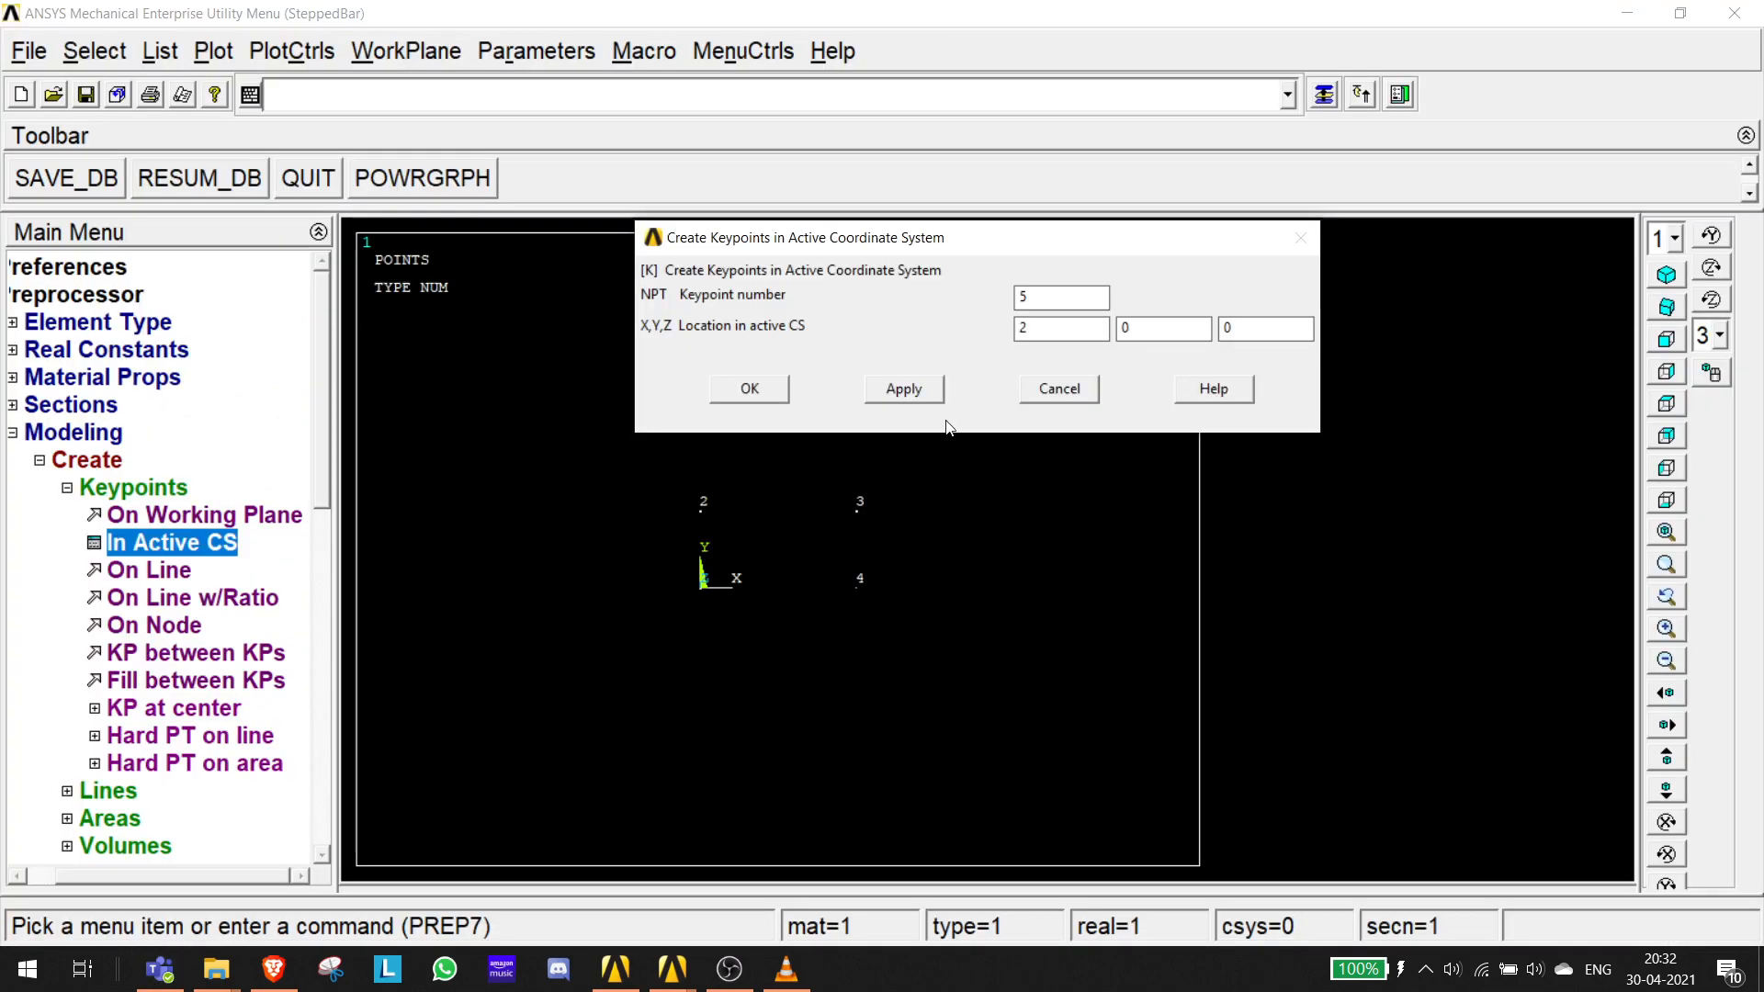
{"action": "left_click", "coordinate": [1060, 330]}
{"action": "key", "text": "BackSpace"}
{"action": "type", "text": "6"}
{"action": "left_click", "coordinate": [904, 389]}
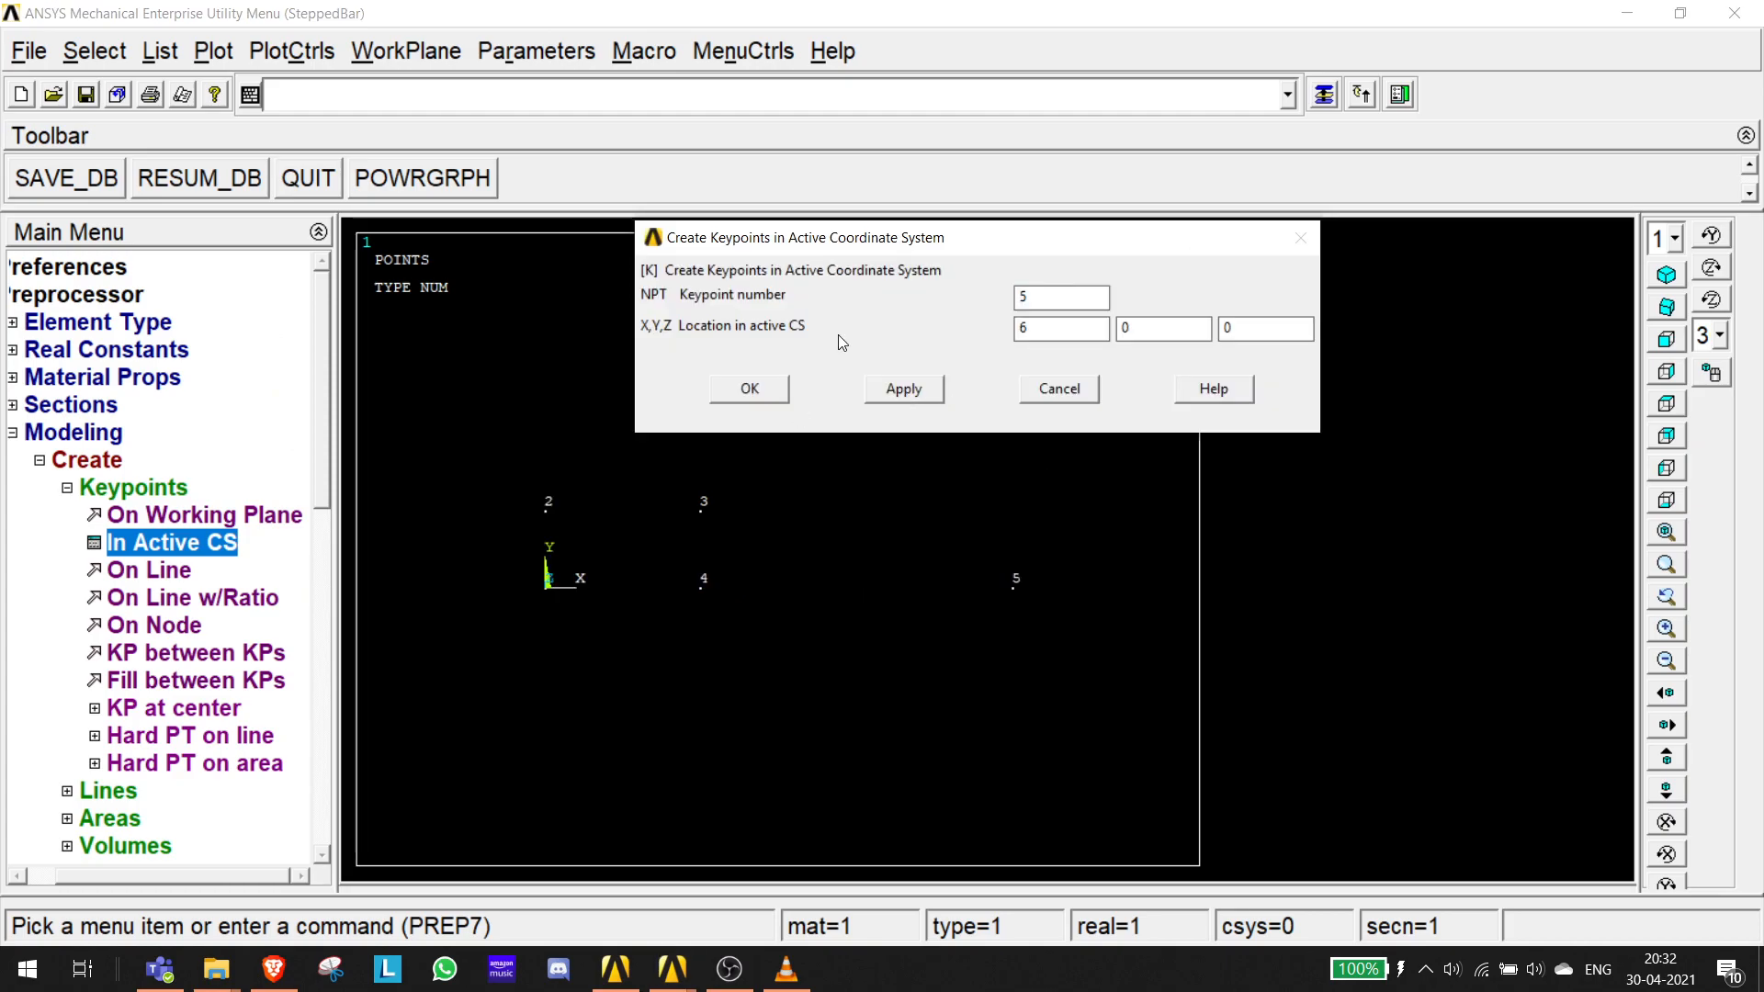
- Create keypoint 6 at (6, 1, 0), the upper-right corner of the middle section
{"action": "left_click", "coordinate": [1067, 307]}
{"action": "key", "text": "BackSpace"}
{"action": "type", "text": "6"}
{"action": "left_click", "coordinate": [1135, 336]}
{"action": "key", "text": "BackSpace"}
{"action": "type", "text": "1"}
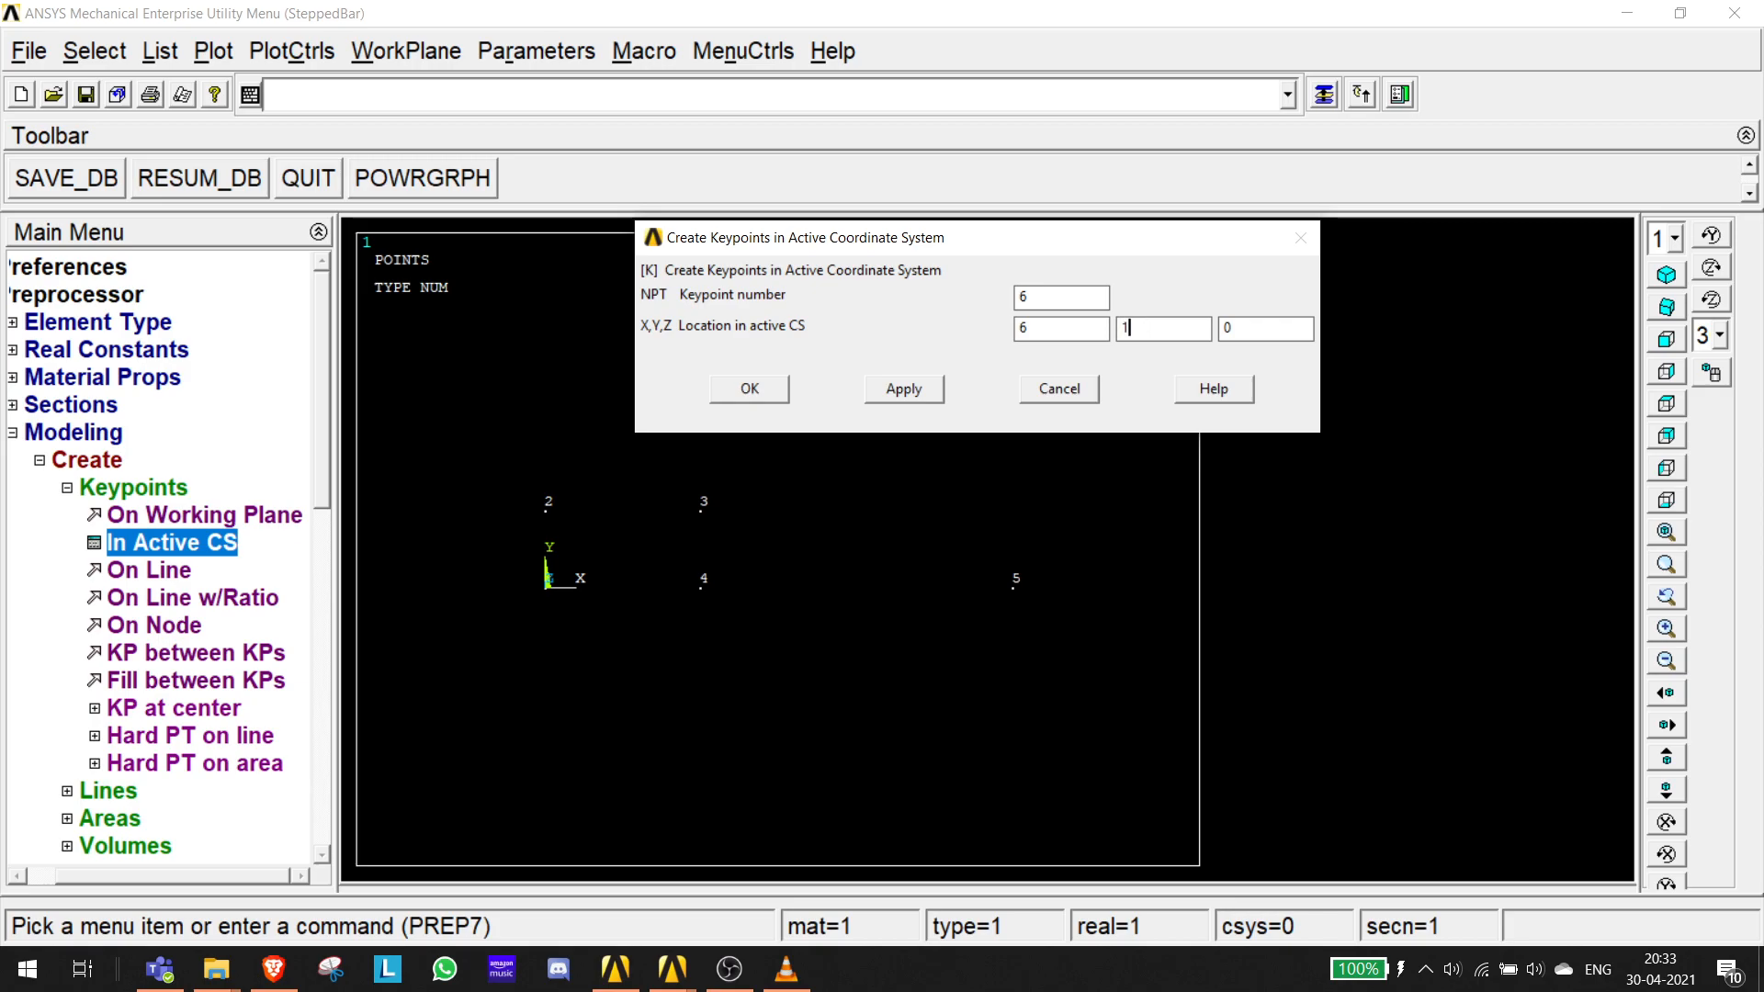
{"action": "left_click", "coordinate": [901, 391]}
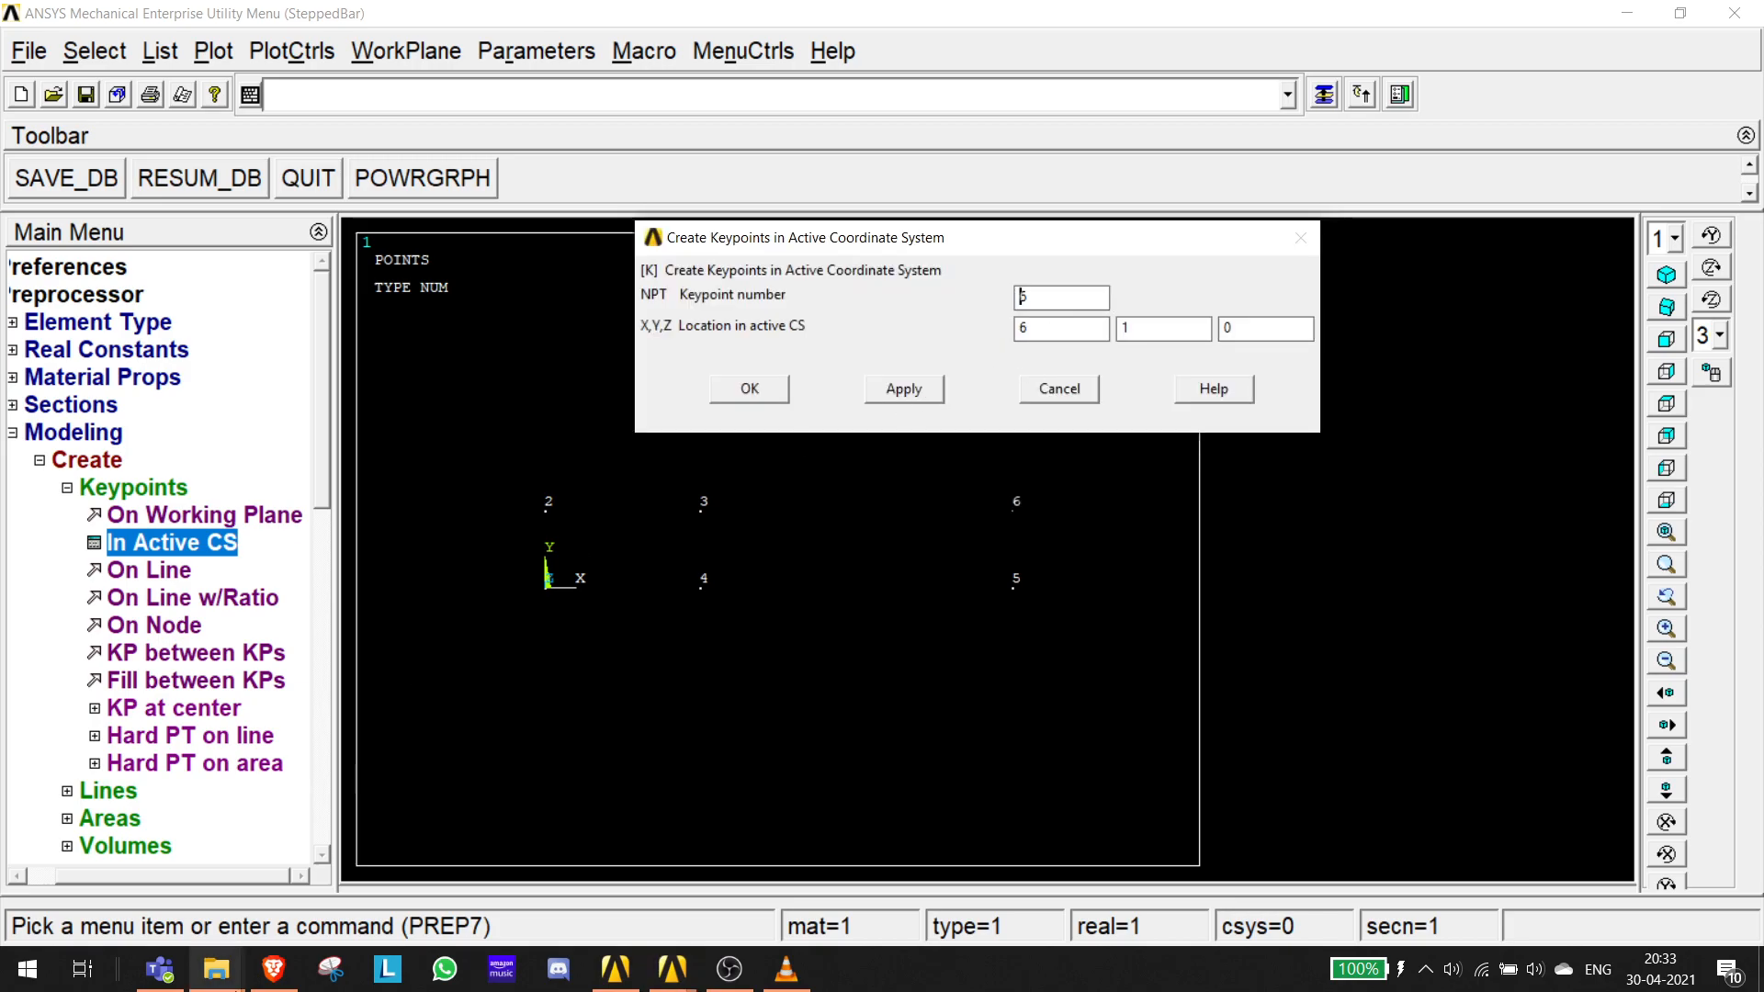
- Create keypoint 7 at (8, 1, 0), consulting the last section's 2 mm width in the Microsoft Teams problem sheet
{"action": "left_click", "coordinate": [160, 969]}
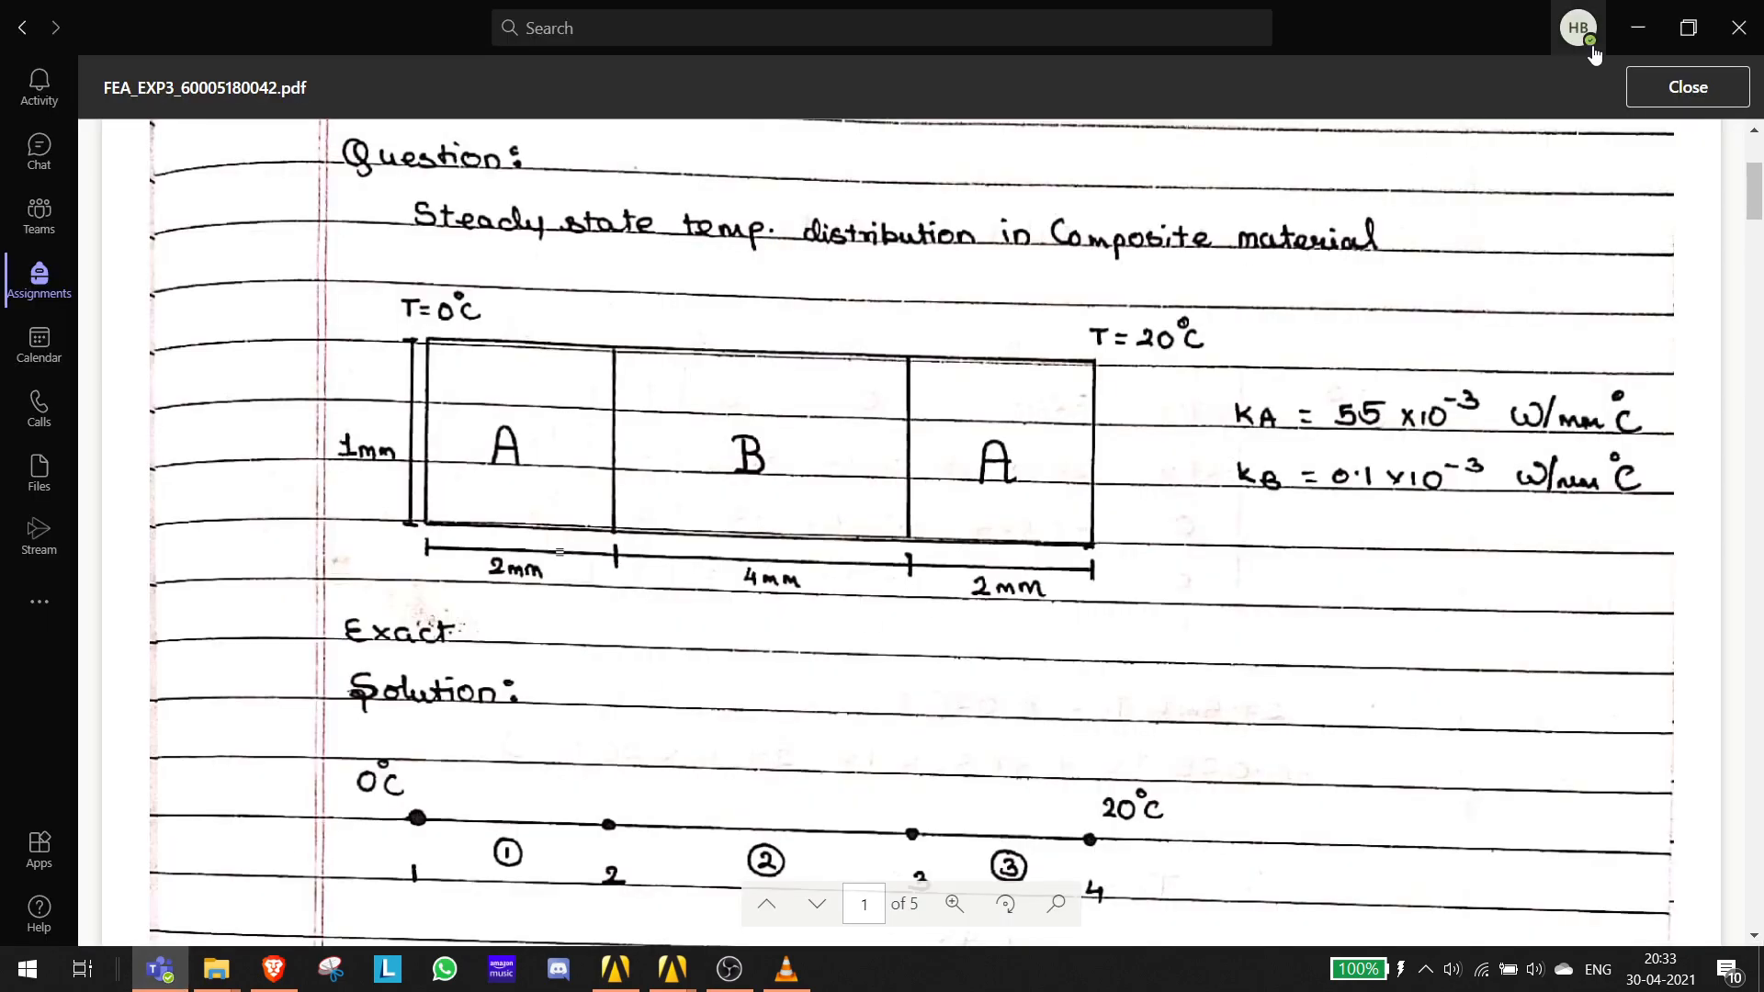
{"action": "left_click", "coordinate": [1637, 28]}
{"action": "left_click", "coordinate": [1042, 323]}
{"action": "key", "text": "BackSpace"}
{"action": "type", "text": "8"}
{"action": "left_click", "coordinate": [1059, 302]}
{"action": "key", "text": "BackSpace"}
{"action": "type", "text": "7"}
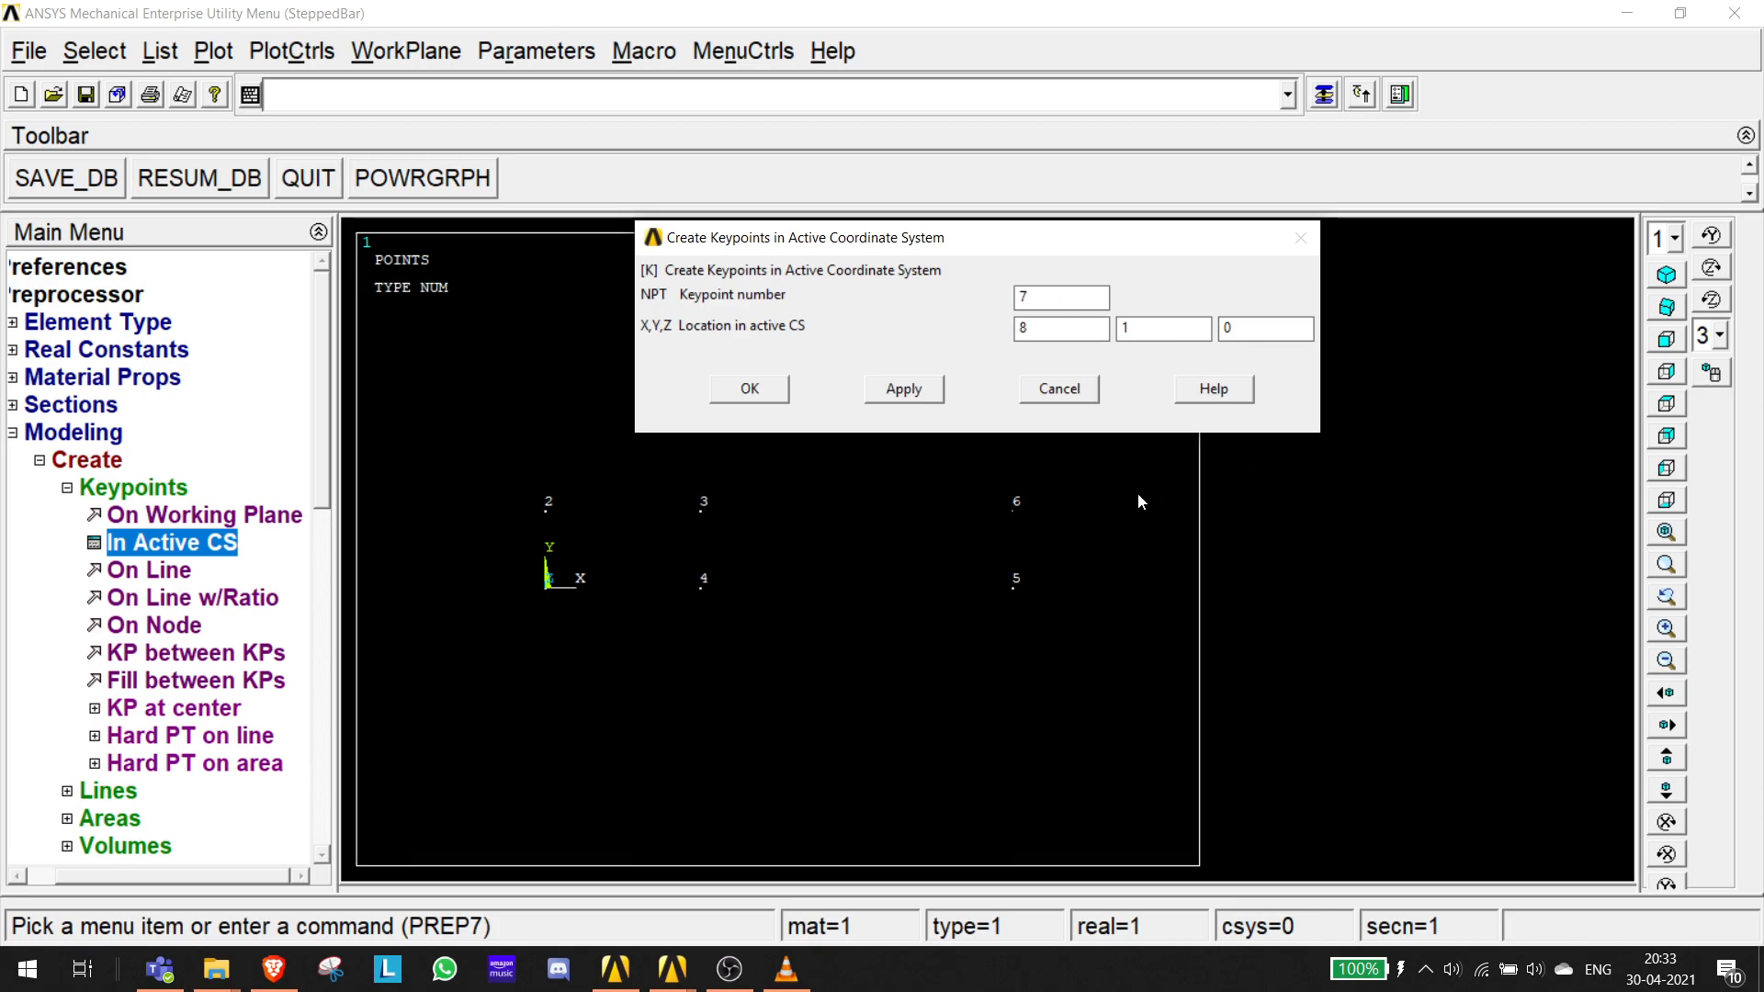
{"action": "left_click", "coordinate": [903, 389]}
- Create keypoint 8 at (8, 0, 0), the lower-right corner of the last section, and finish keypoint creation
{"action": "key", "text": "BackSpace"}
{"action": "type", "text": "8"}
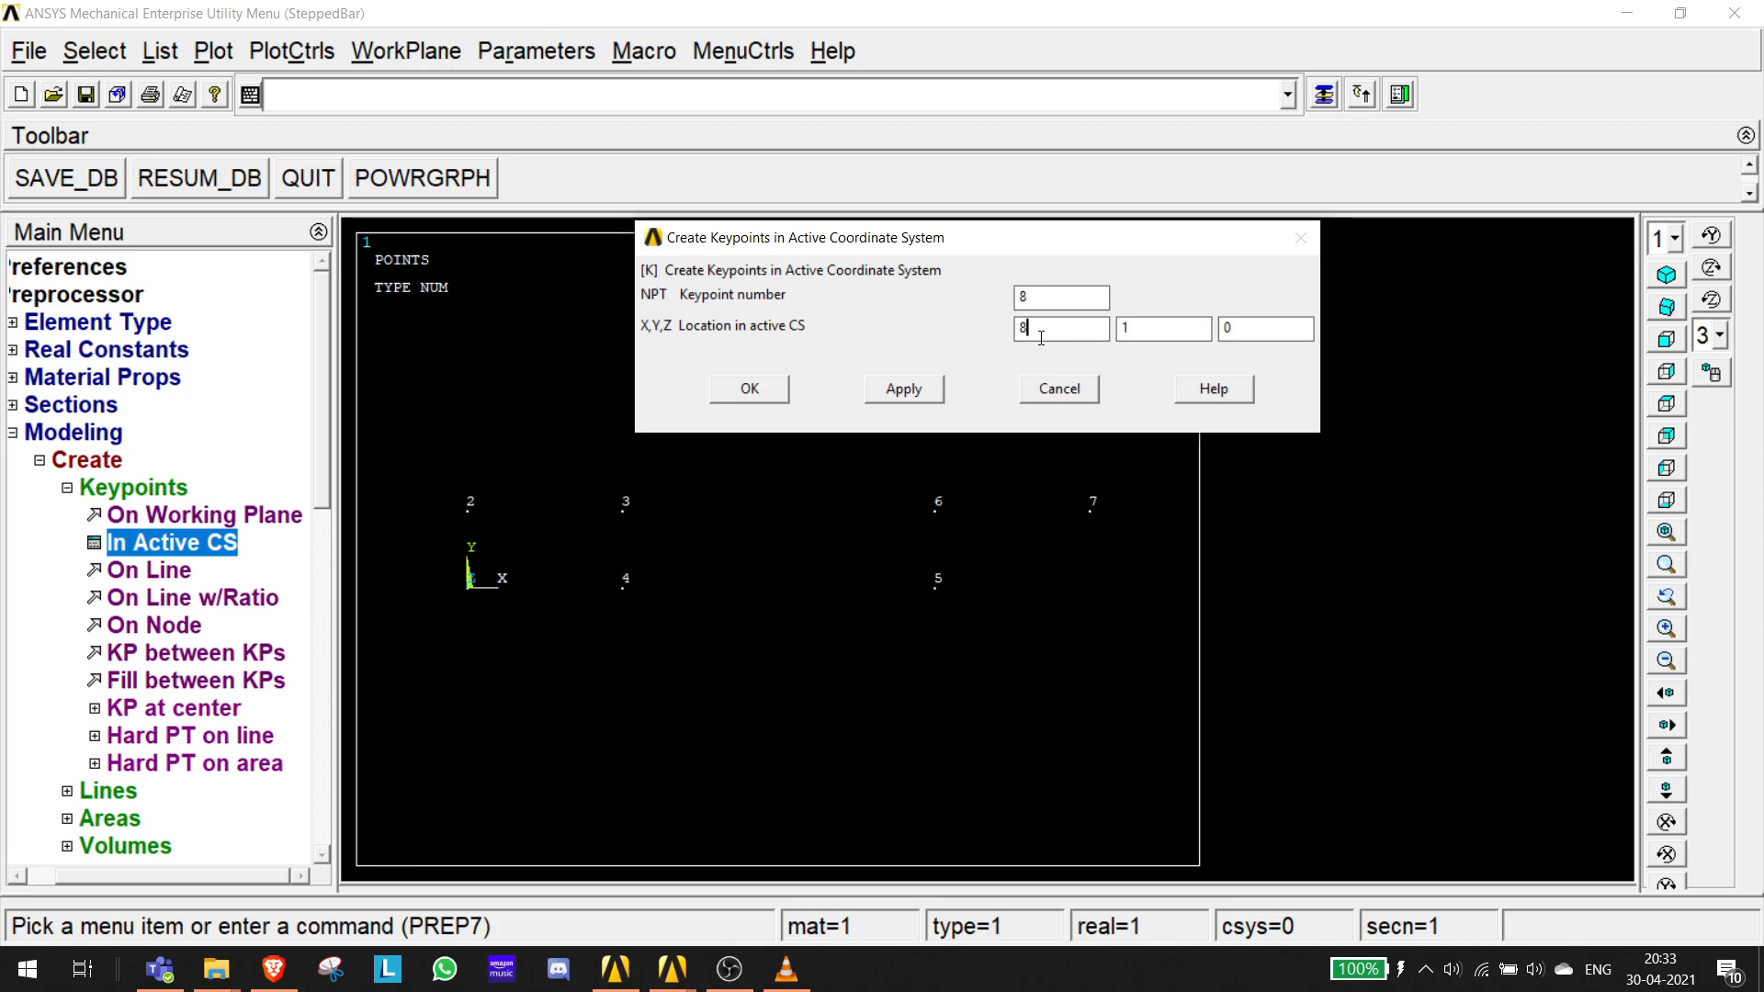
{"action": "key", "text": "BackSpace"}
{"action": "left_click", "coordinate": [890, 393]}
{"action": "left_click", "coordinate": [757, 395]}
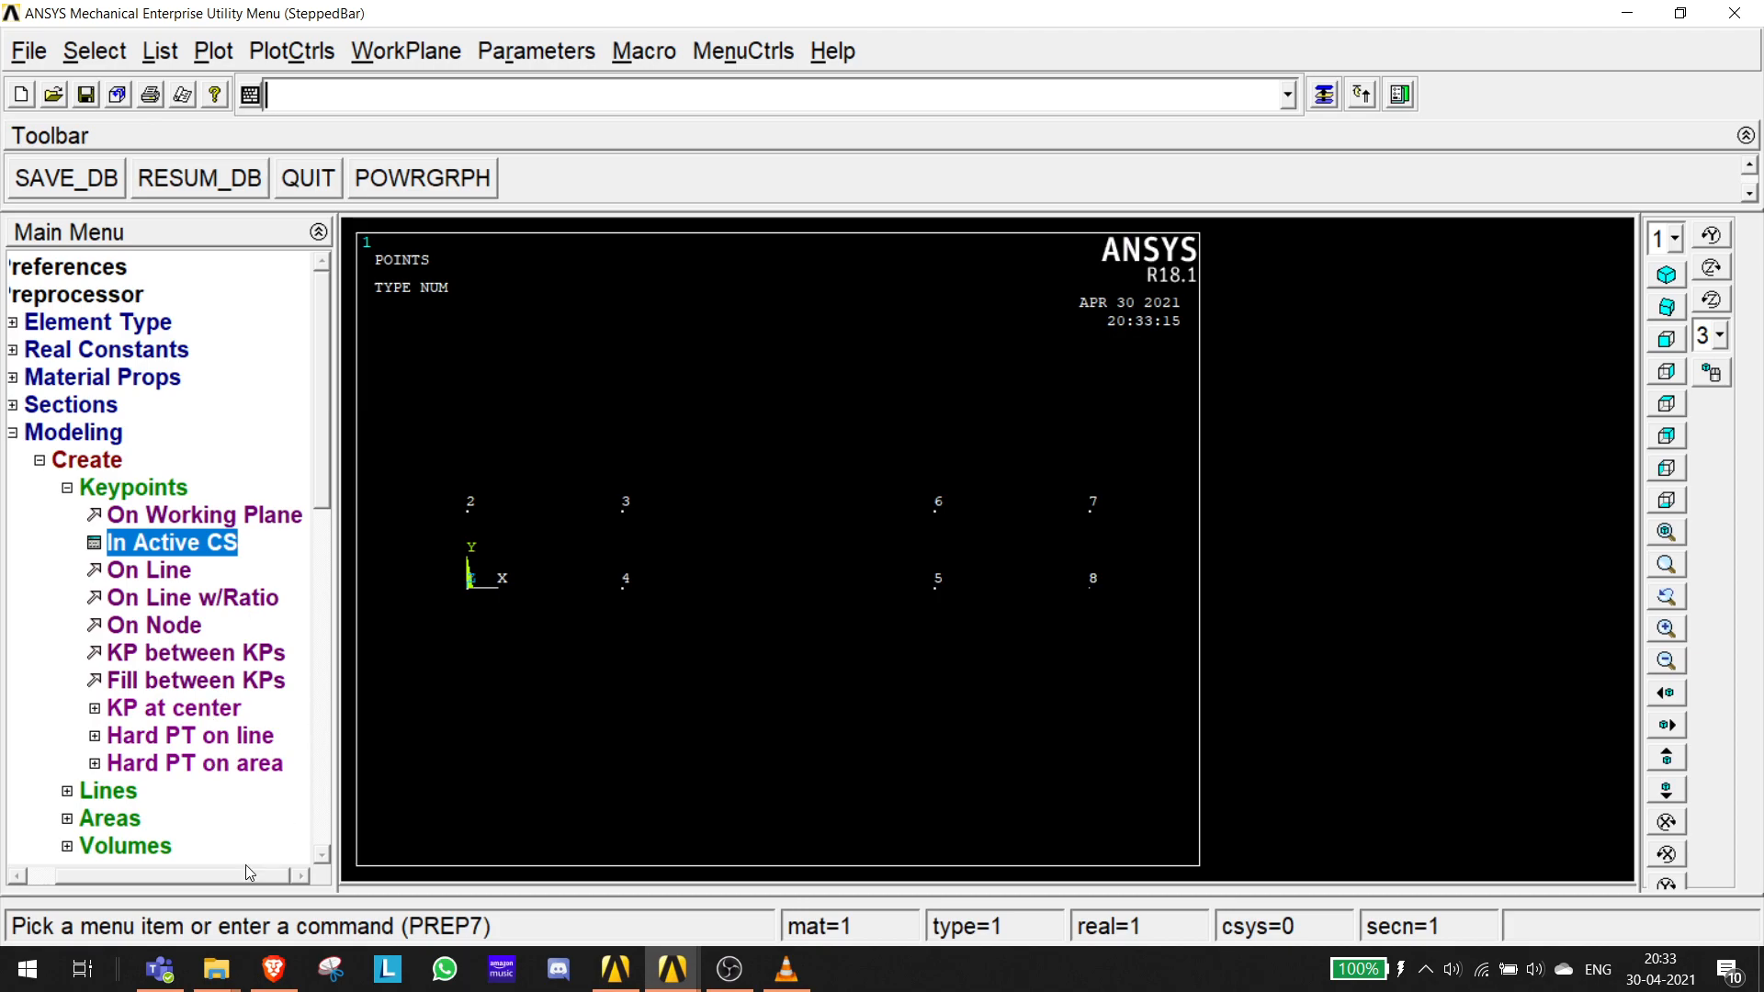
- Create the first section's area through keypoints 1, 2, 3 and 4
{"action": "left_click", "coordinate": [68, 819]}
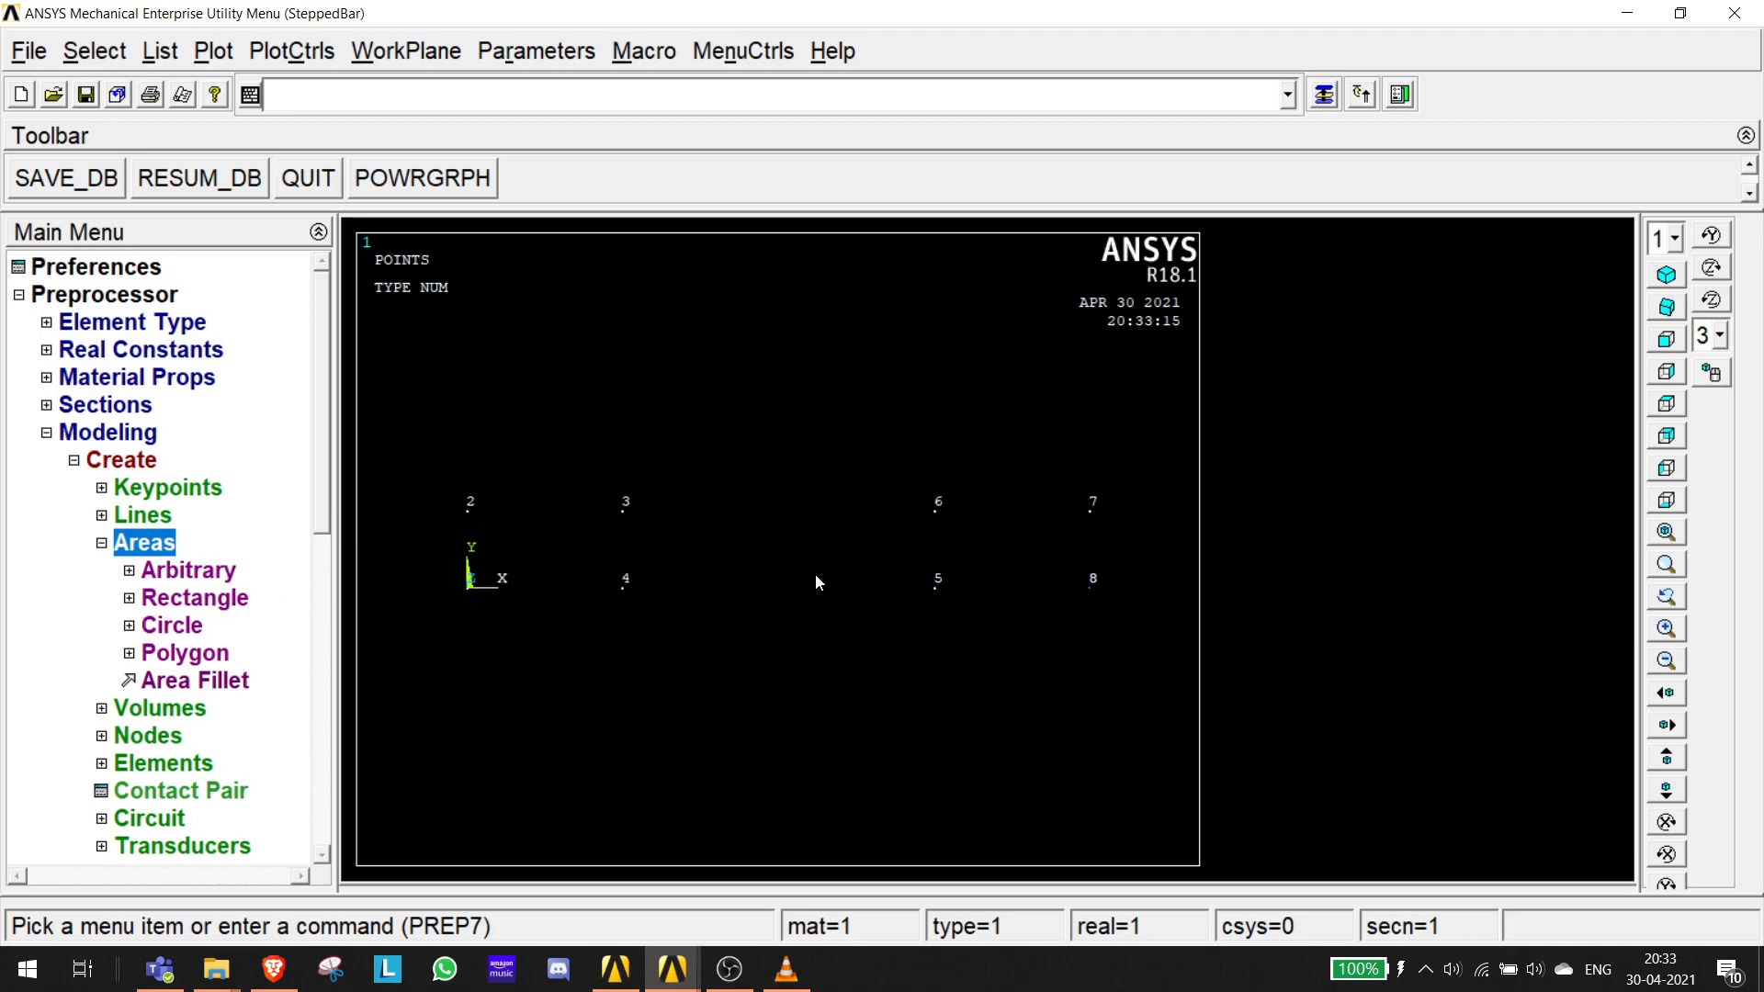
{"action": "left_click", "coordinate": [134, 575]}
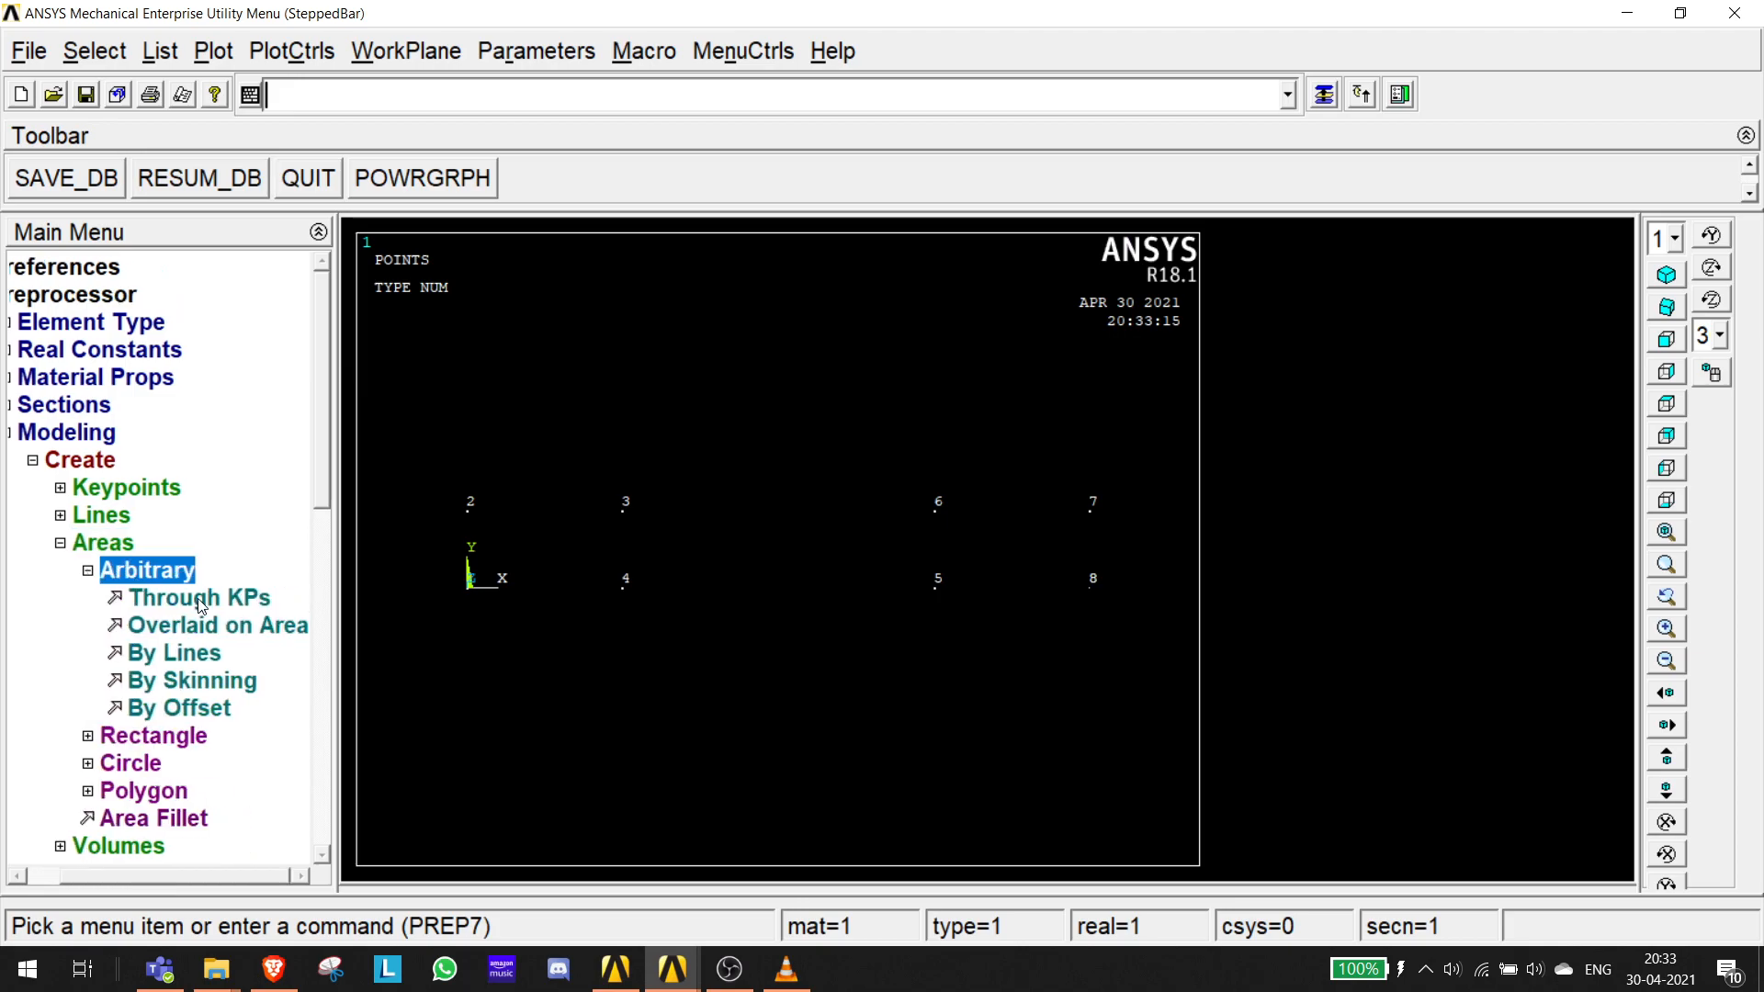
{"action": "left_click", "coordinate": [222, 606]}
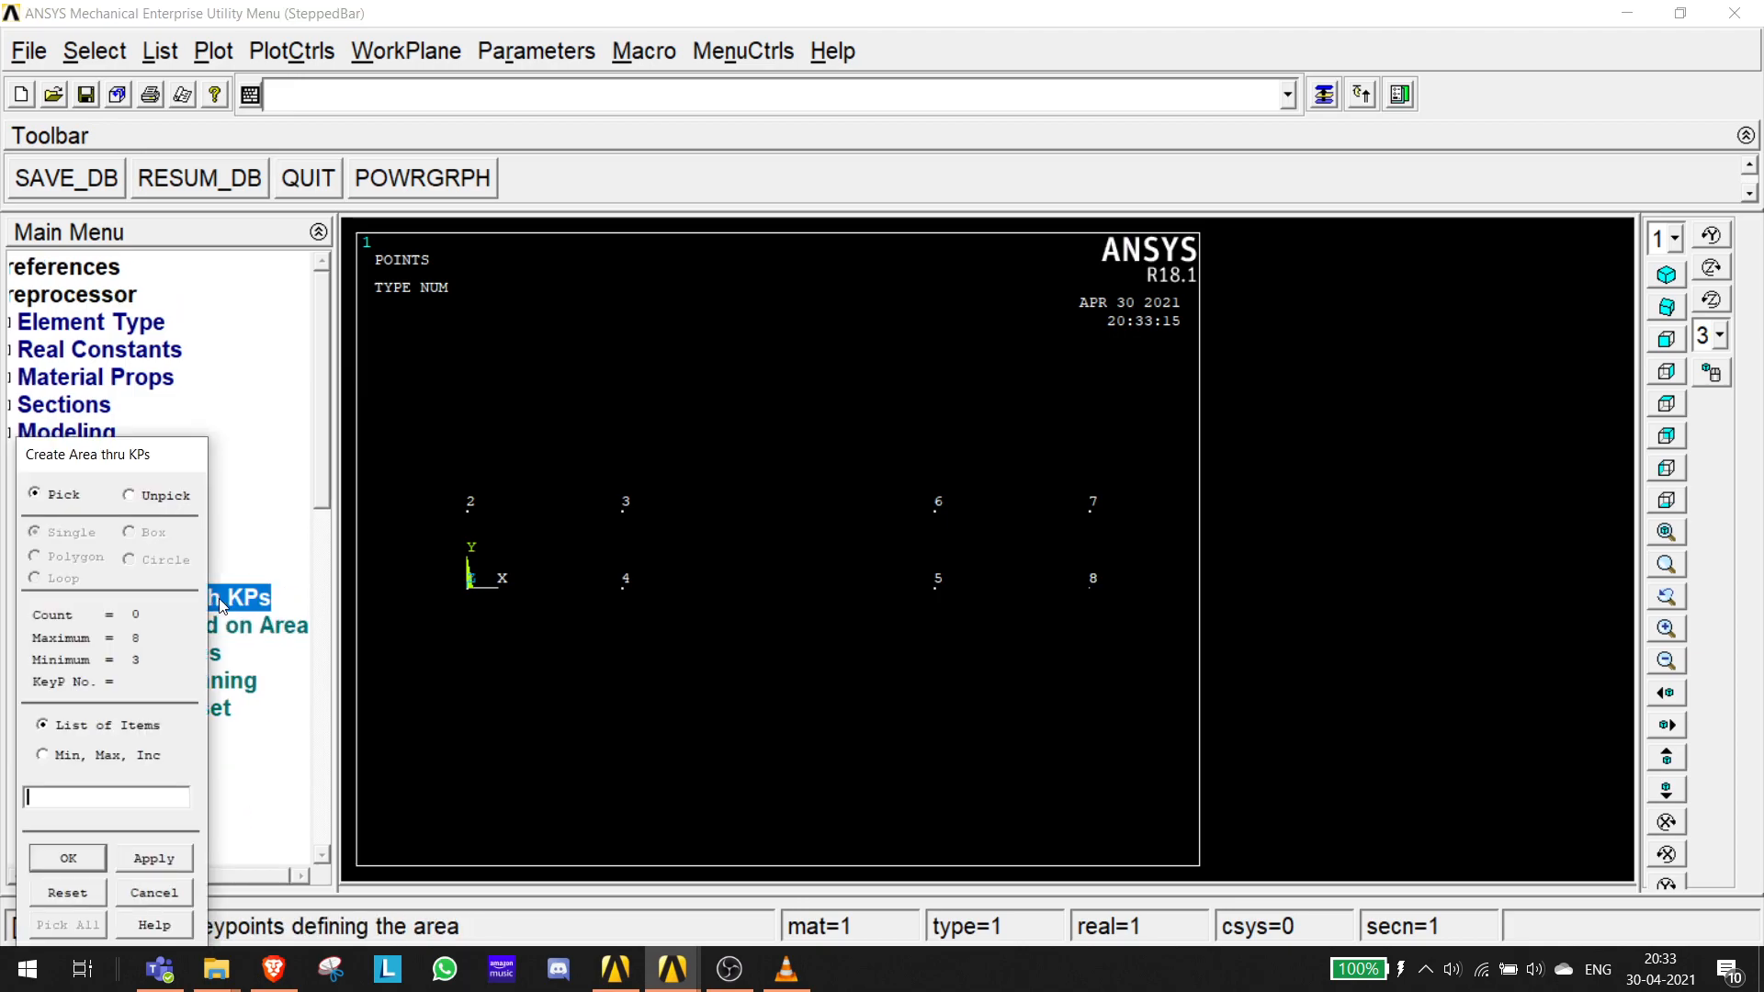
{"action": "left_click", "coordinate": [466, 590]}
{"action": "left_click", "coordinate": [466, 510]}
{"action": "left_click", "coordinate": [623, 514]}
{"action": "left_click", "coordinate": [623, 588]}
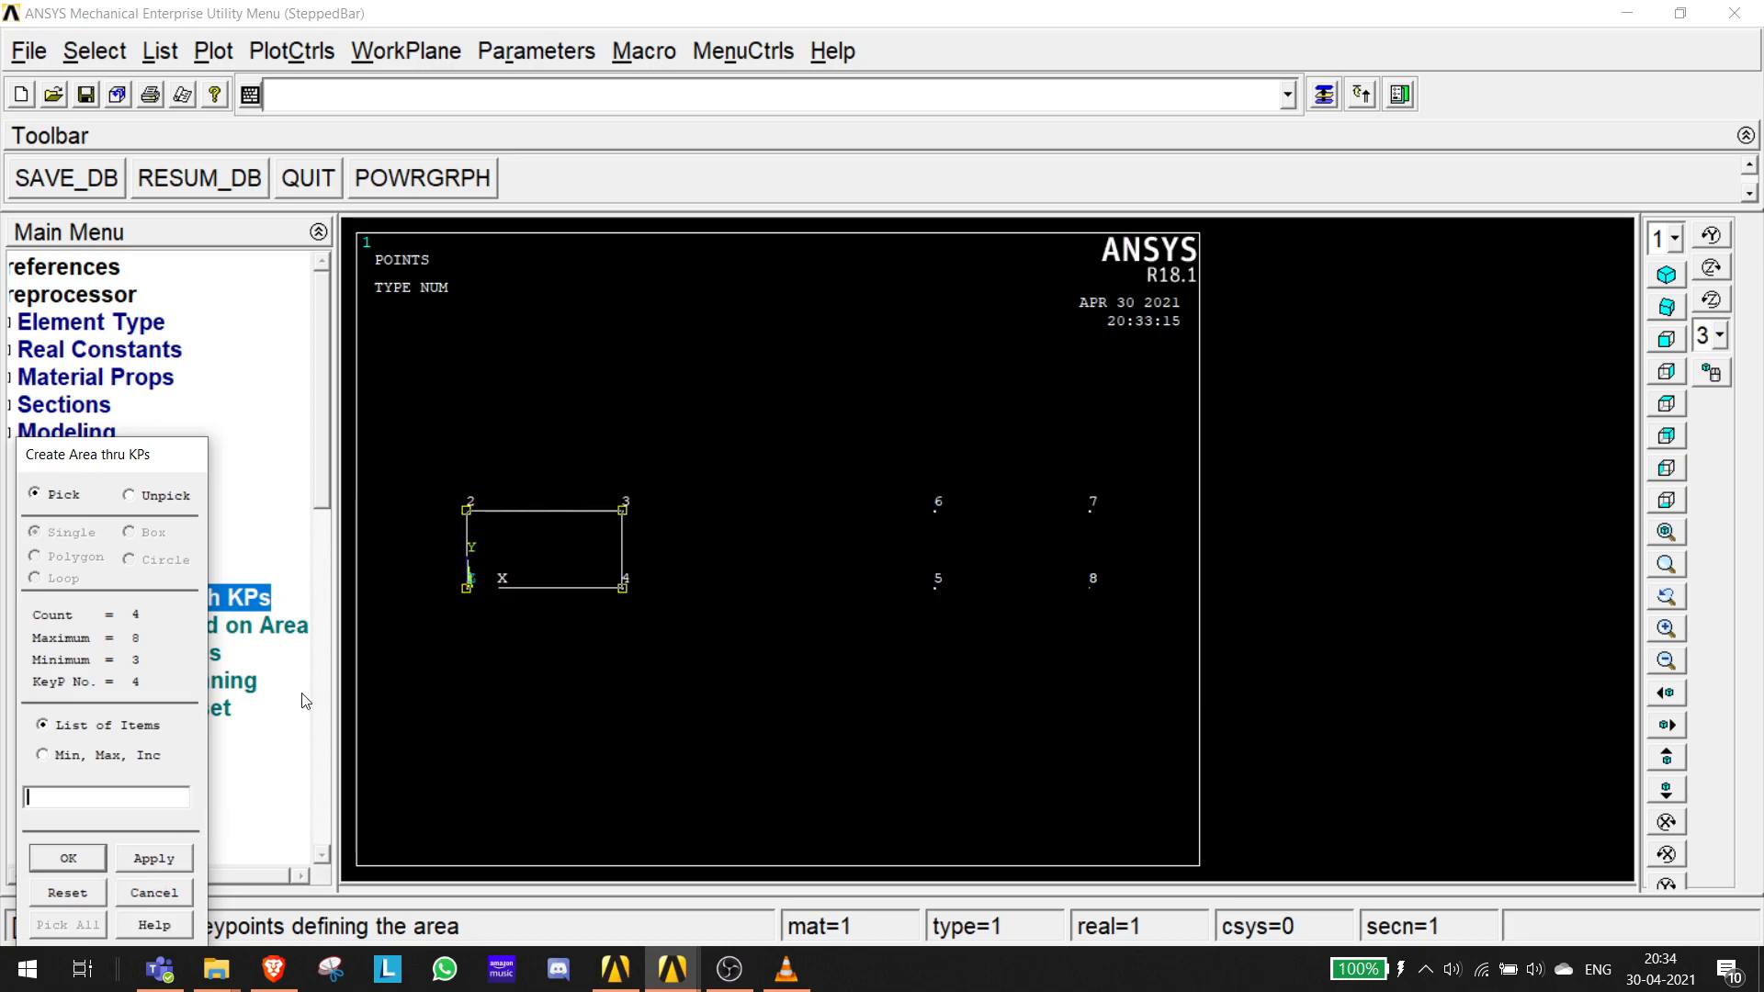
{"action": "left_click", "coordinate": [154, 858]}
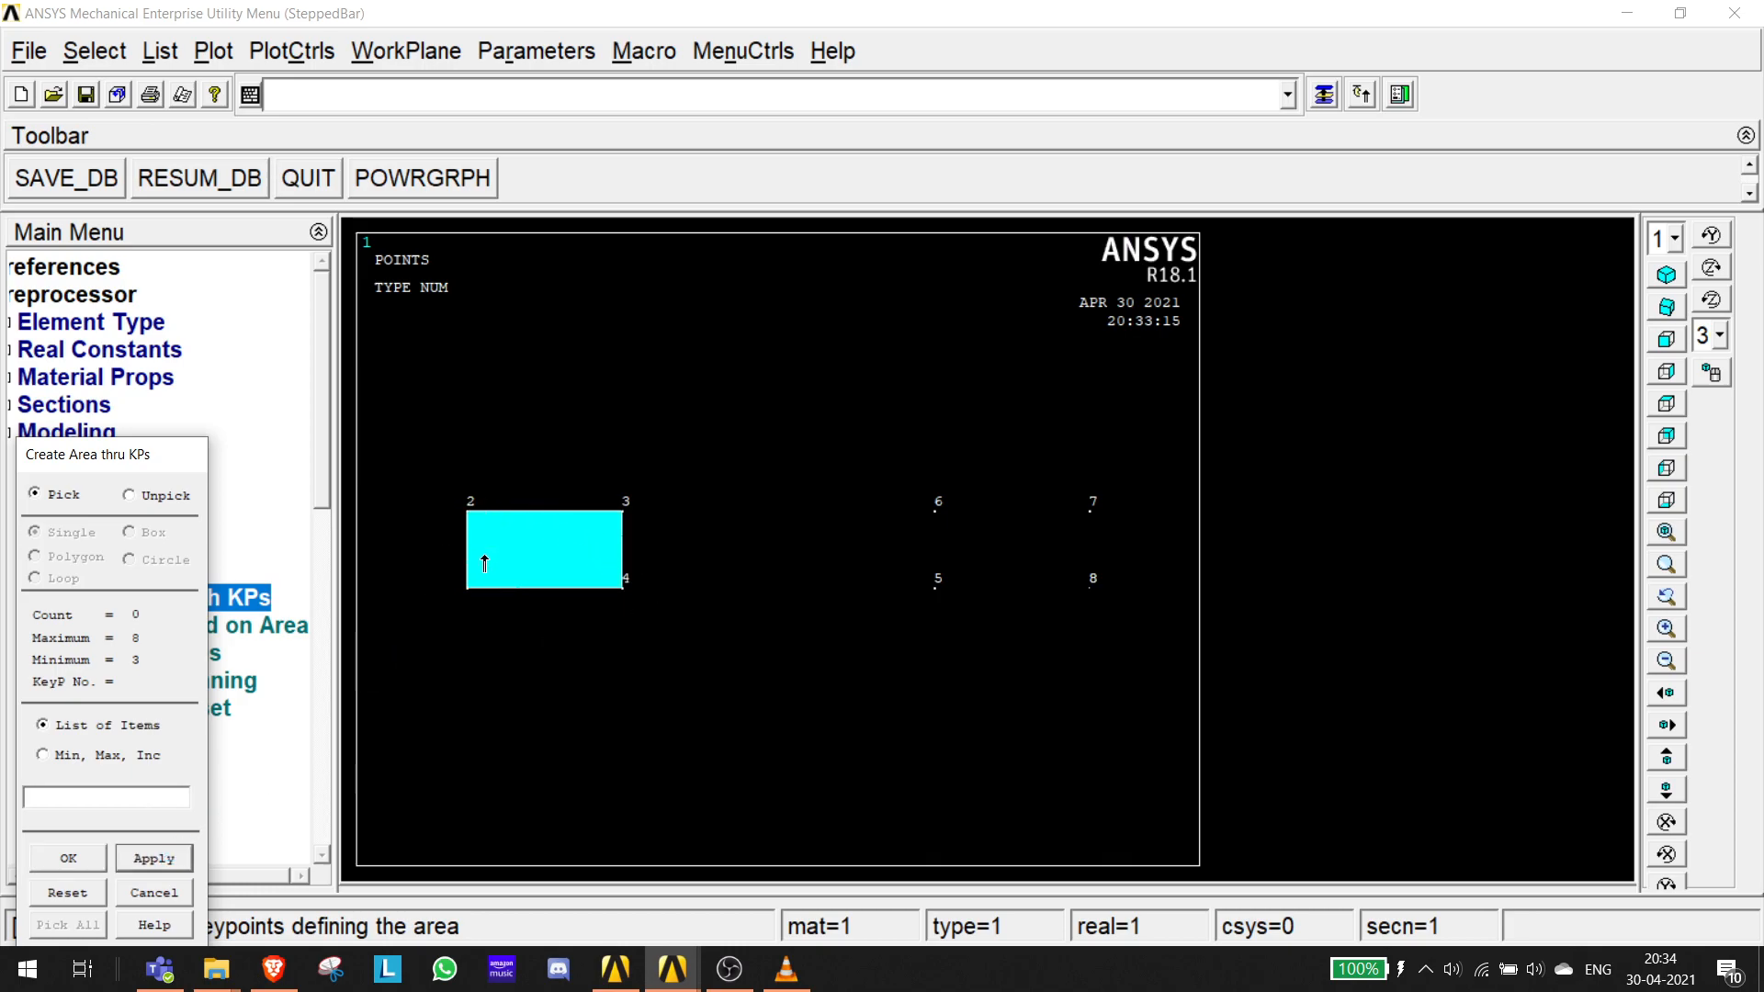
- Create the last section's area through keypoints 5, 6, 7 and 8
{"action": "left_click", "coordinate": [935, 586]}
{"action": "left_click", "coordinate": [933, 510]}
{"action": "left_click", "coordinate": [1090, 510]}
{"action": "left_click", "coordinate": [1090, 588]}
{"action": "left_click", "coordinate": [149, 860]}
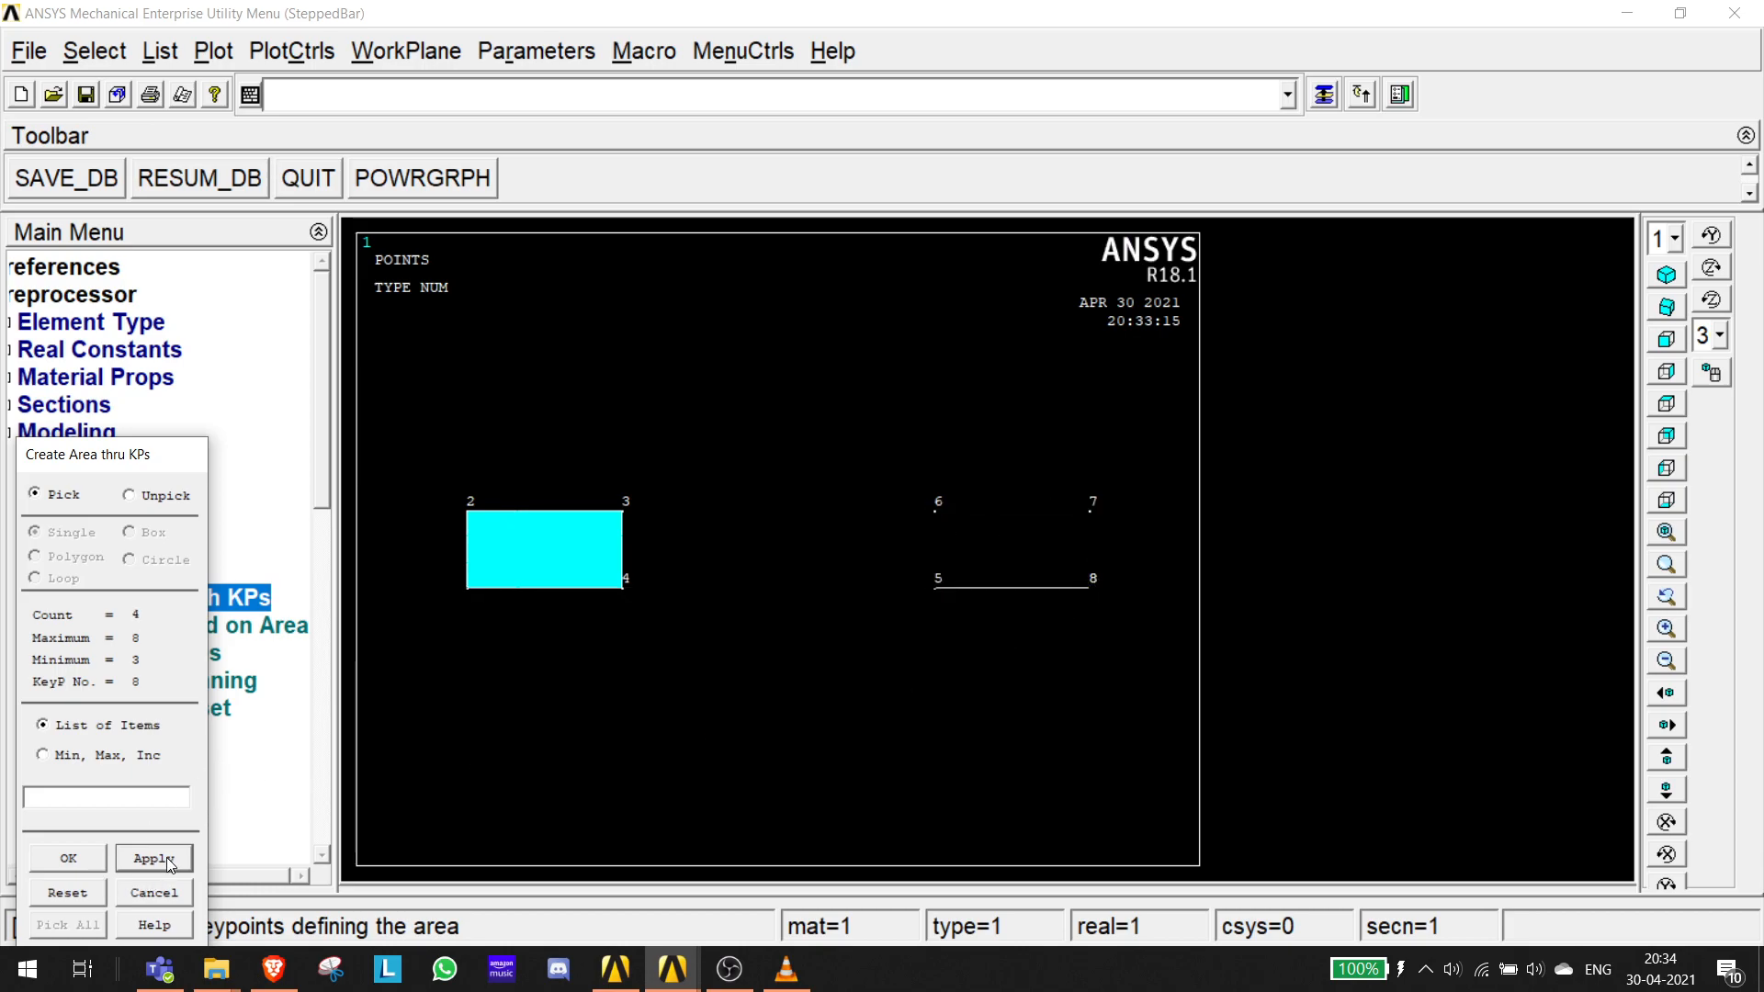
- Create the middle section's area through keypoints 3, 6, 5 and 4, and finish area creation
{"action": "left_click", "coordinate": [624, 511]}
{"action": "left_click", "coordinate": [933, 510]}
{"action": "left_click", "coordinate": [934, 588]}
{"action": "left_click", "coordinate": [623, 588]}
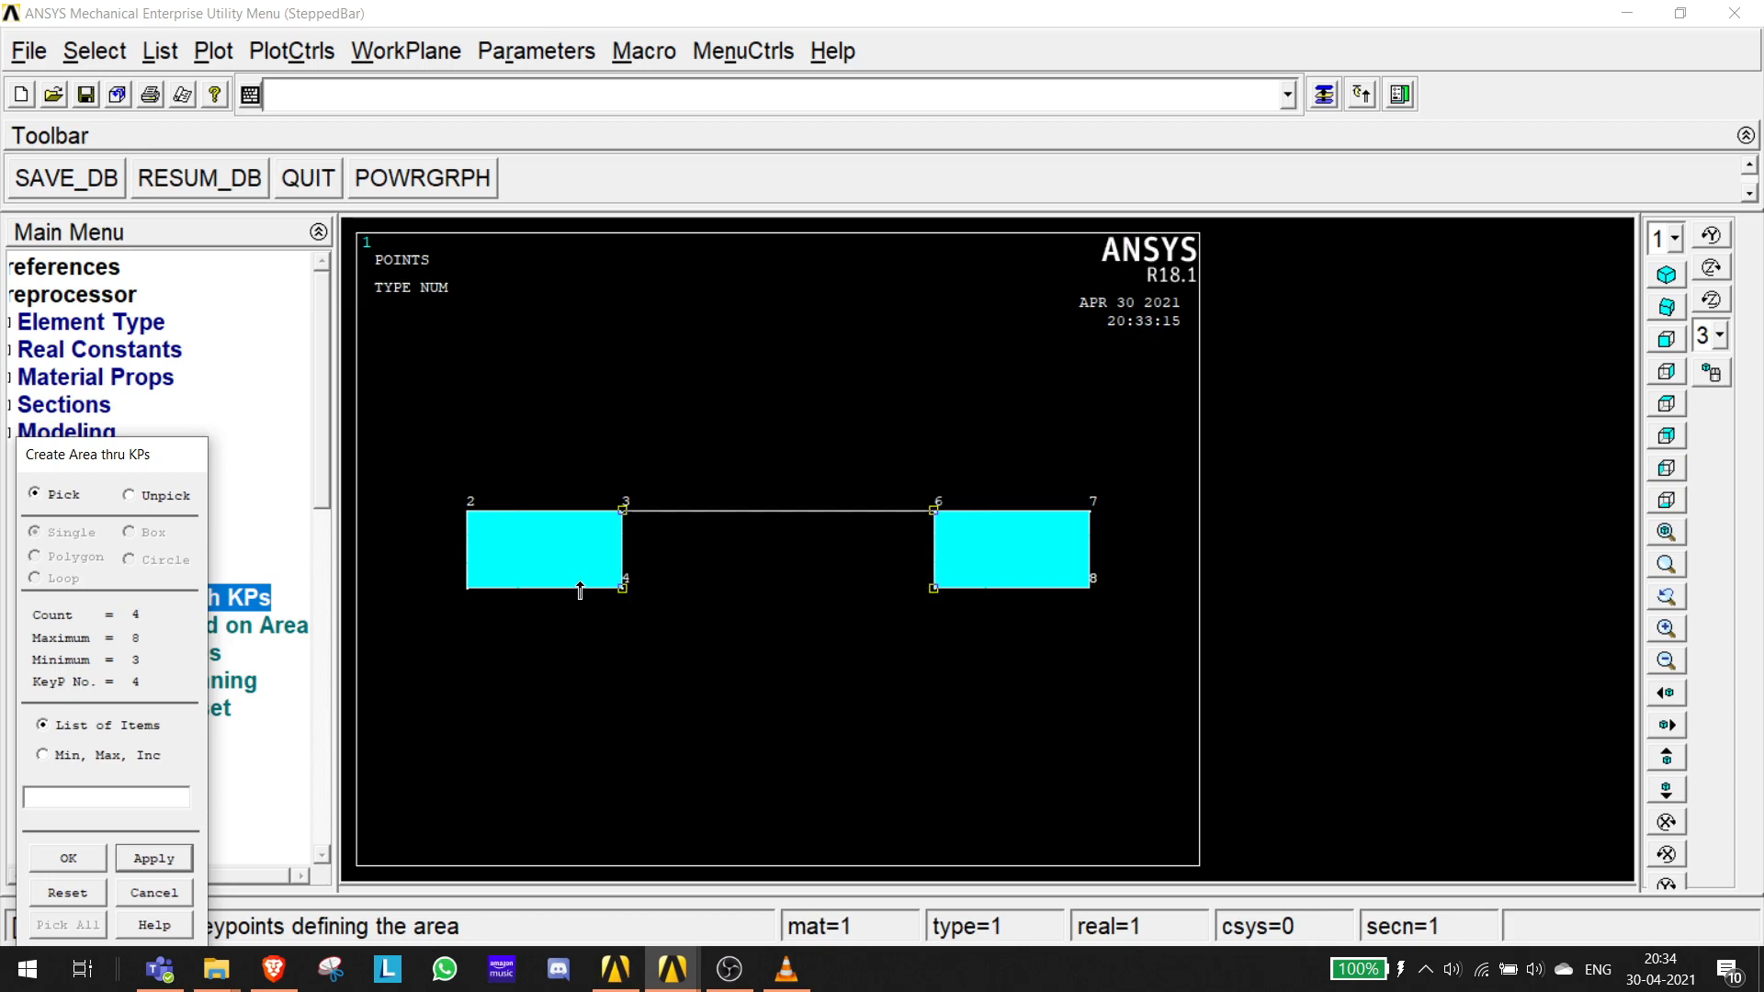
{"action": "left_click", "coordinate": [187, 857]}
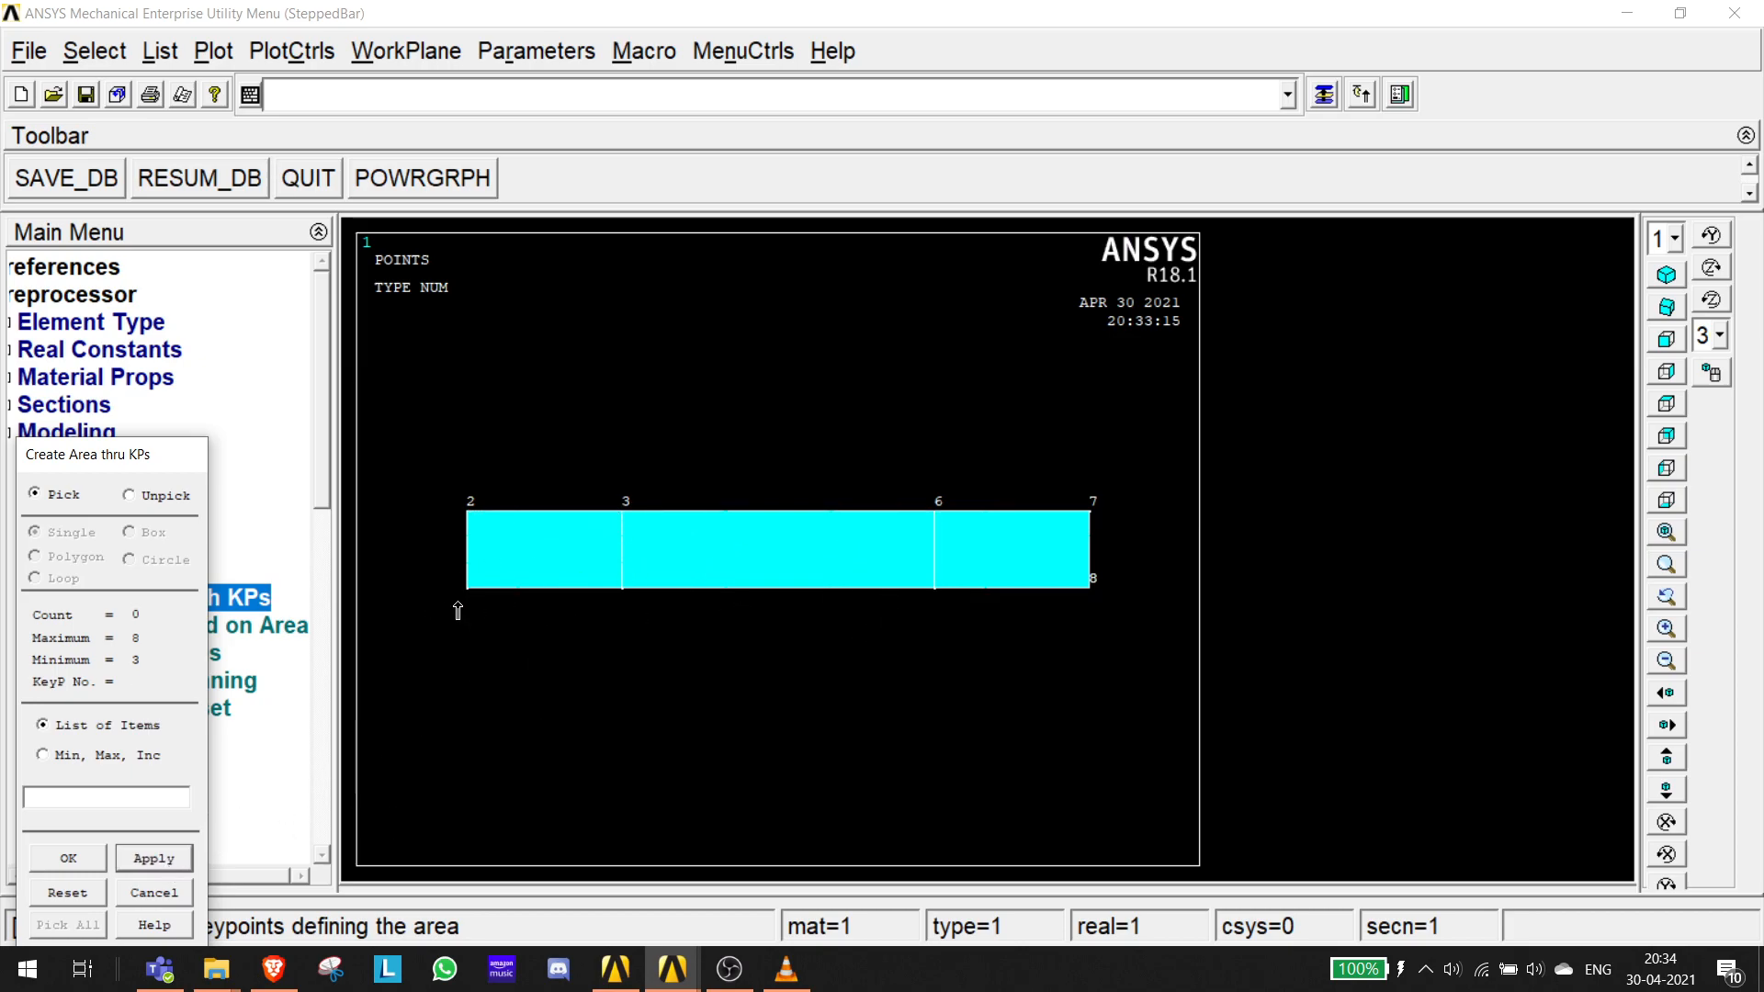
{"action": "left_click", "coordinate": [68, 859]}
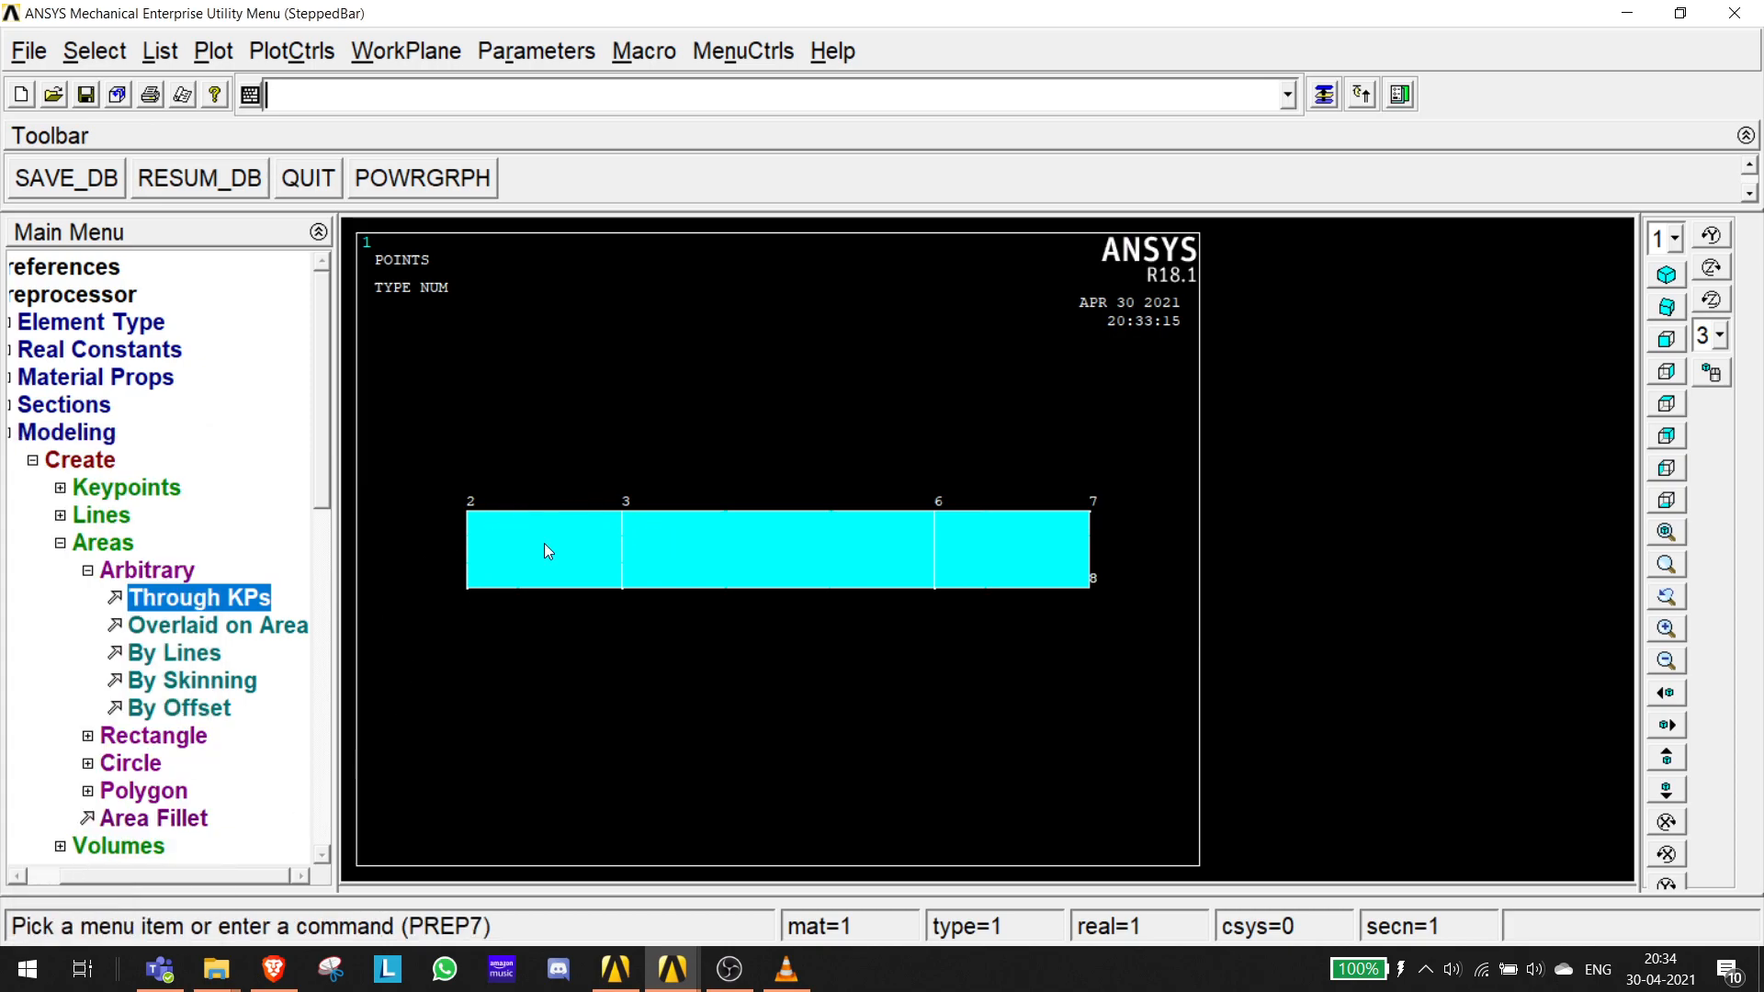
- Set the default meshing attributes in MeshTool to element type 1 PLANE55 and material number 1, consulting the Microsoft Teams problem sheet
{"action": "left_click_drag", "start_coordinate": [321, 459], "coordinate": [330, 657]}
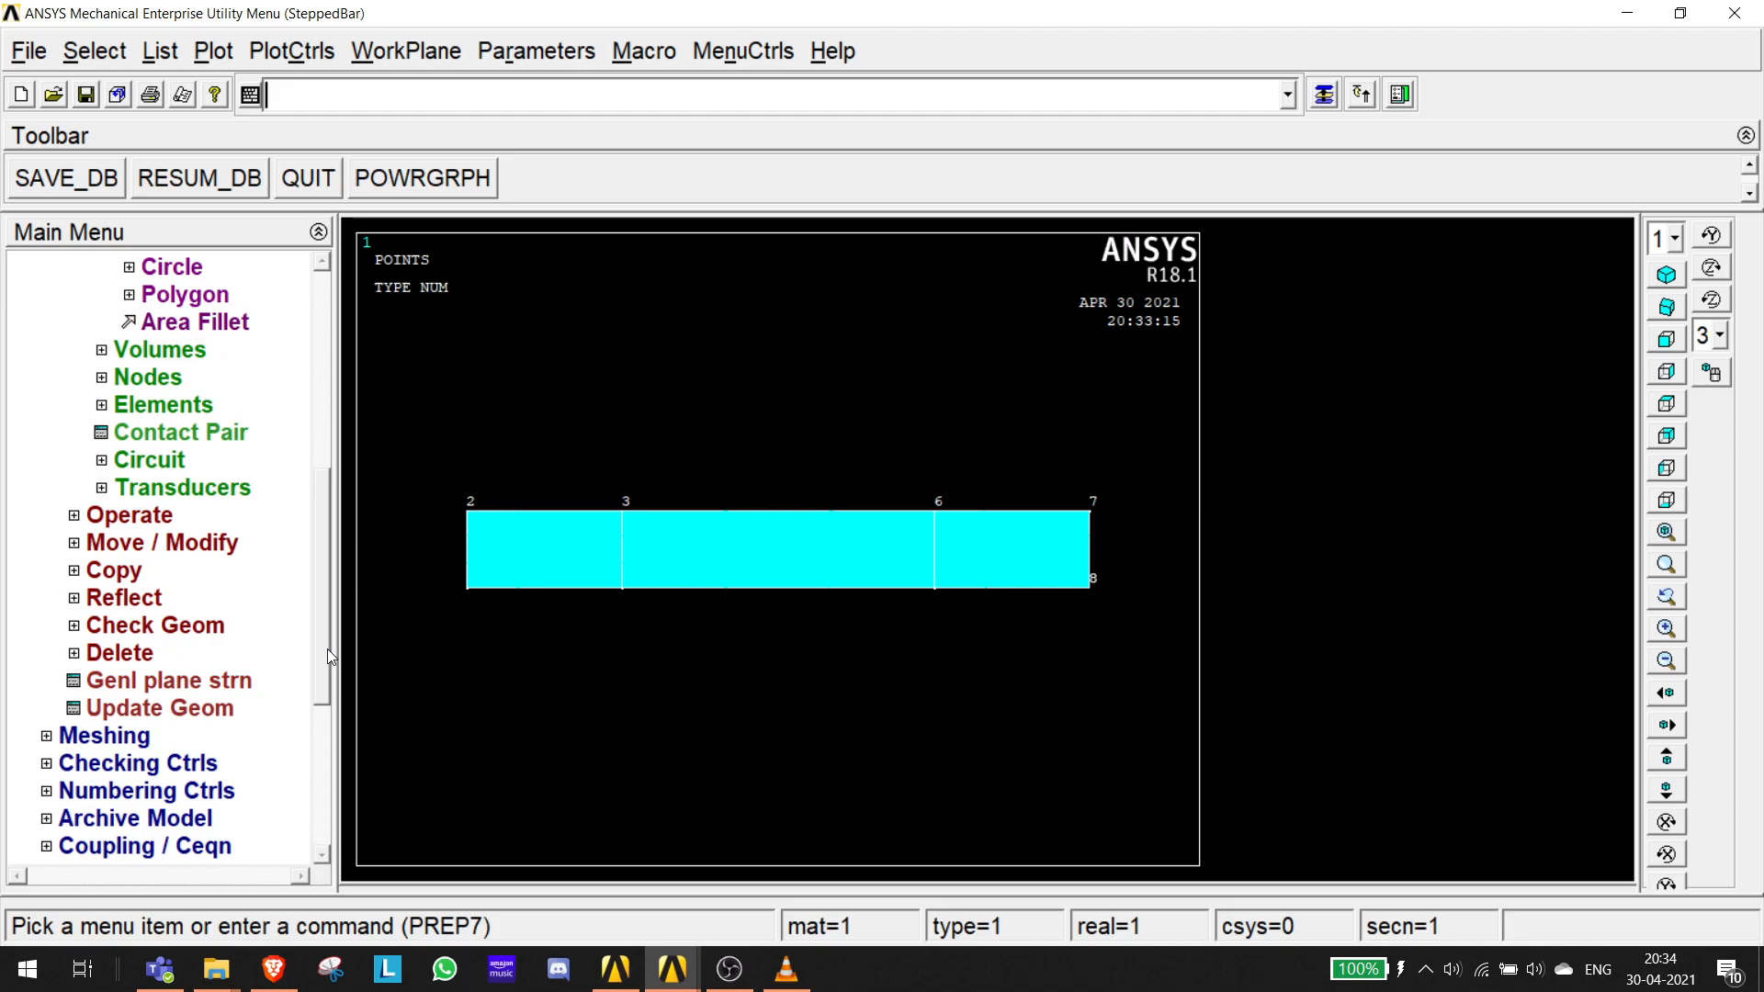
{"action": "left_click", "coordinate": [133, 735]}
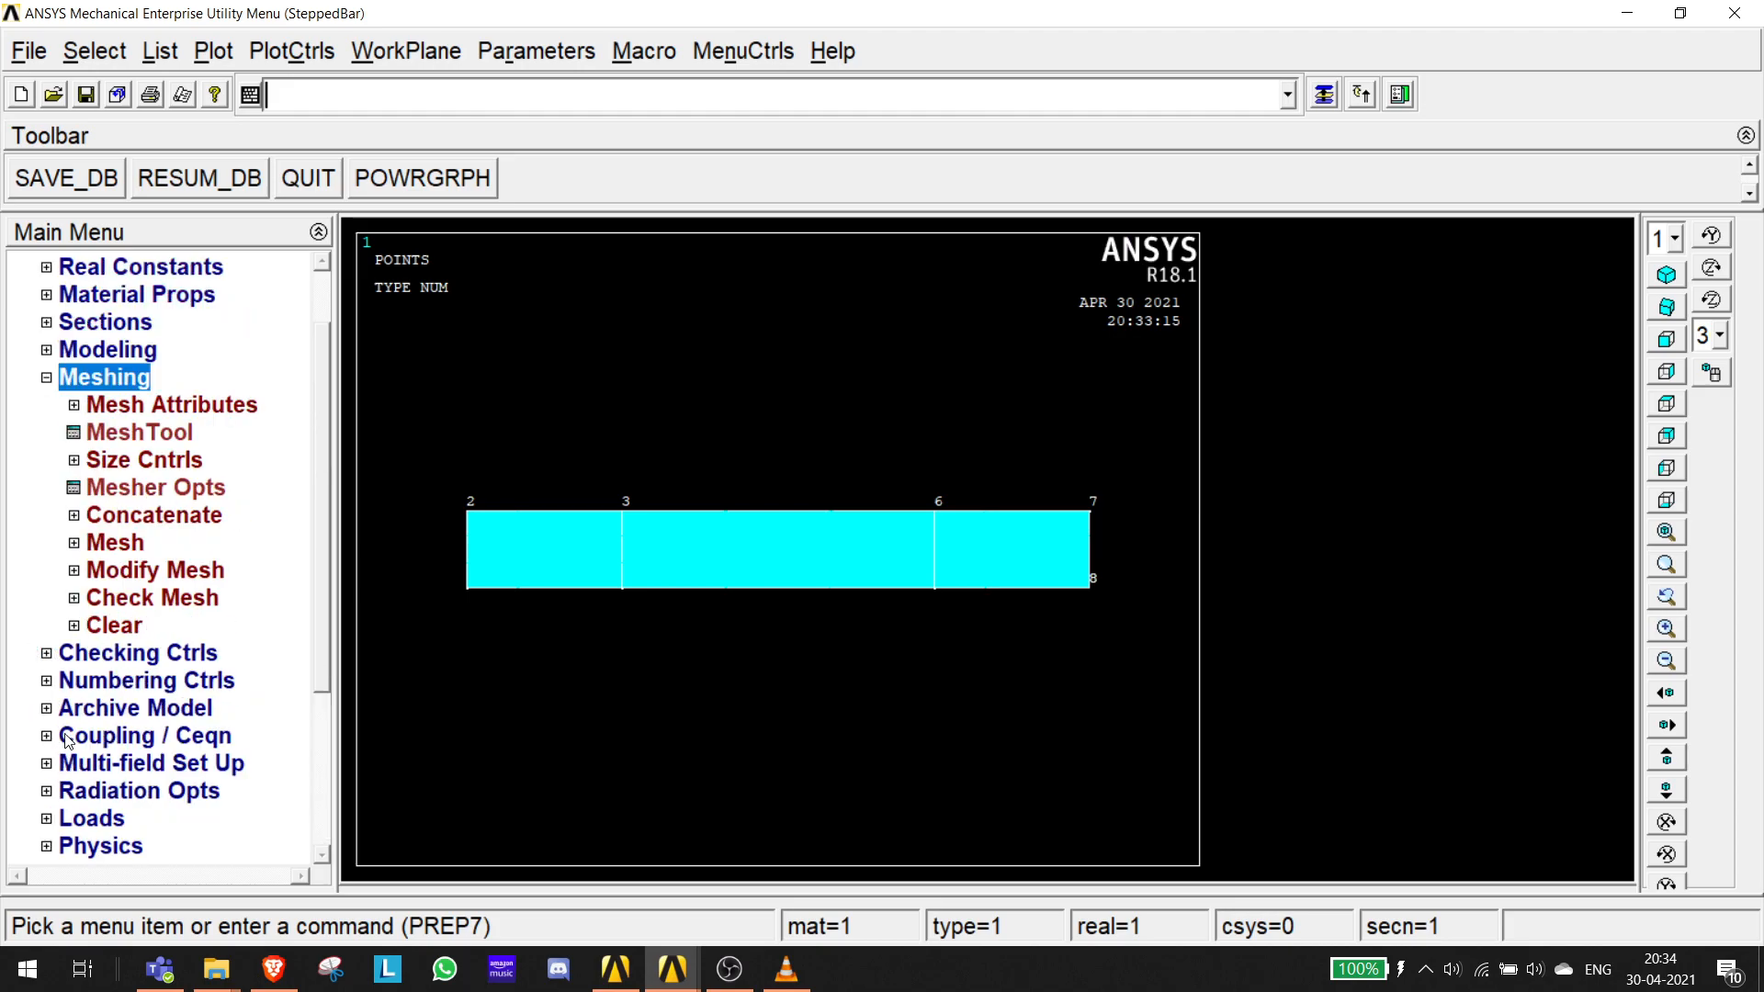
{"action": "left_click", "coordinate": [156, 434]}
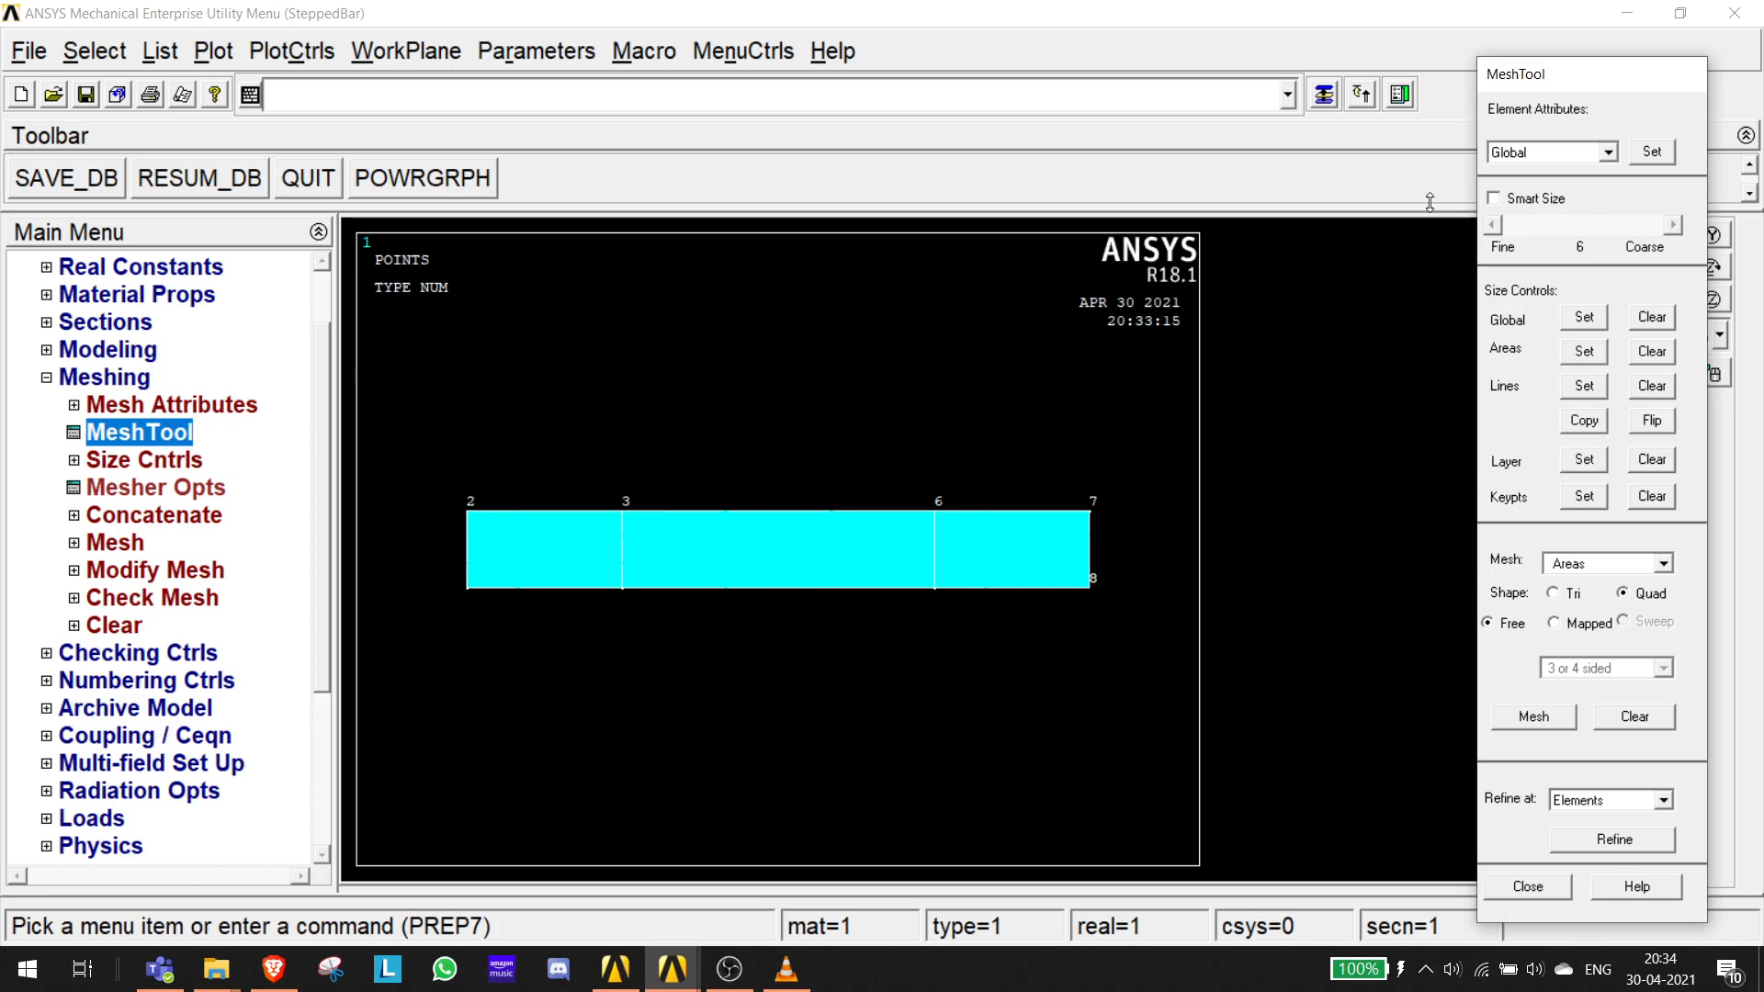
{"action": "left_click", "coordinate": [1668, 149]}
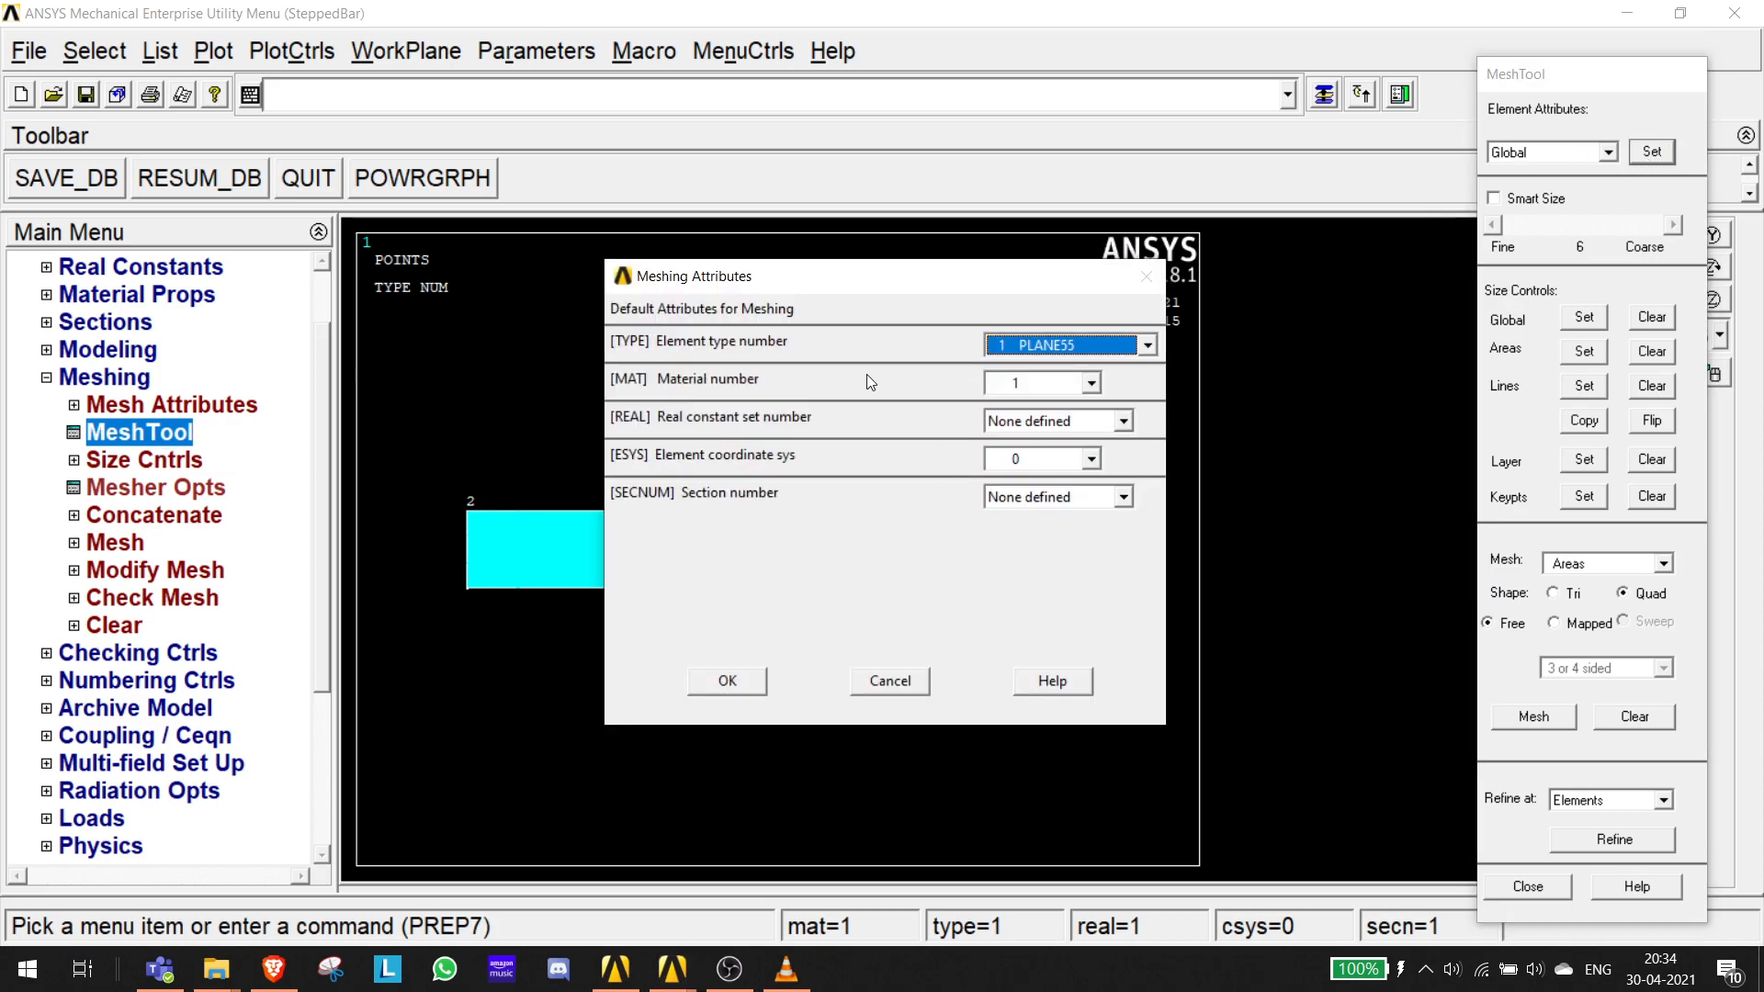
{"action": "left_click_drag", "start_coordinate": [889, 282], "coordinate": [1373, 253]}
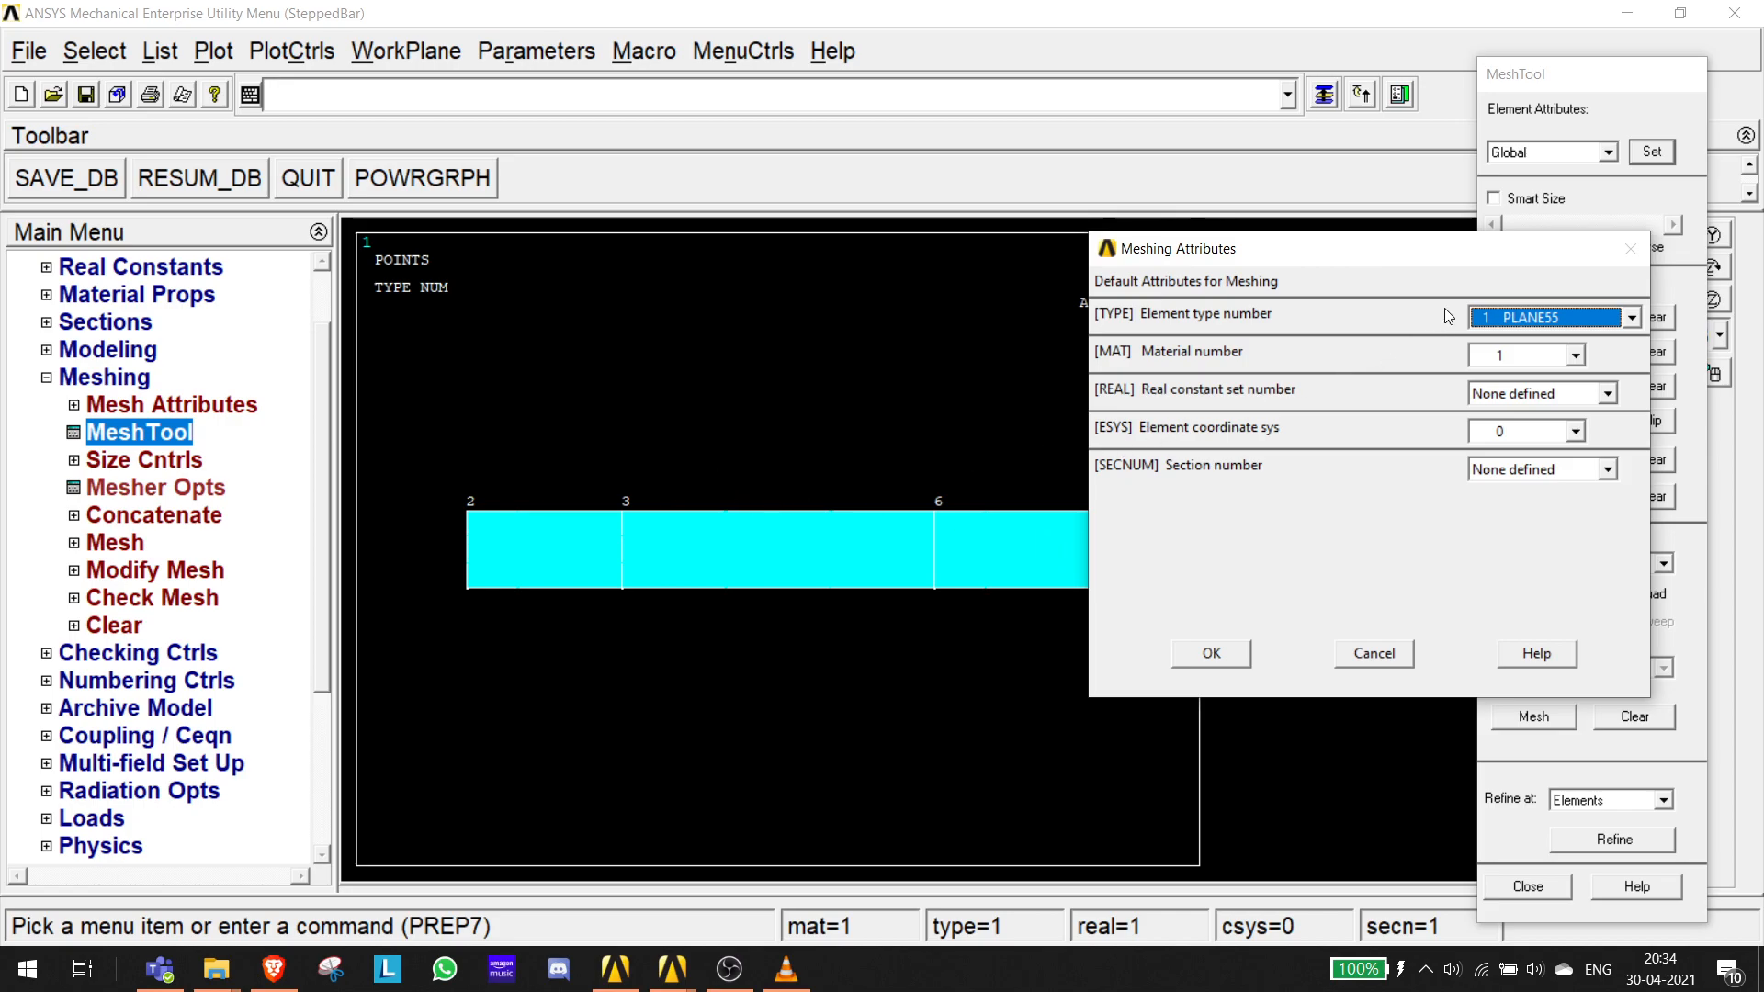
{"action": "left_click", "coordinate": [160, 969]}
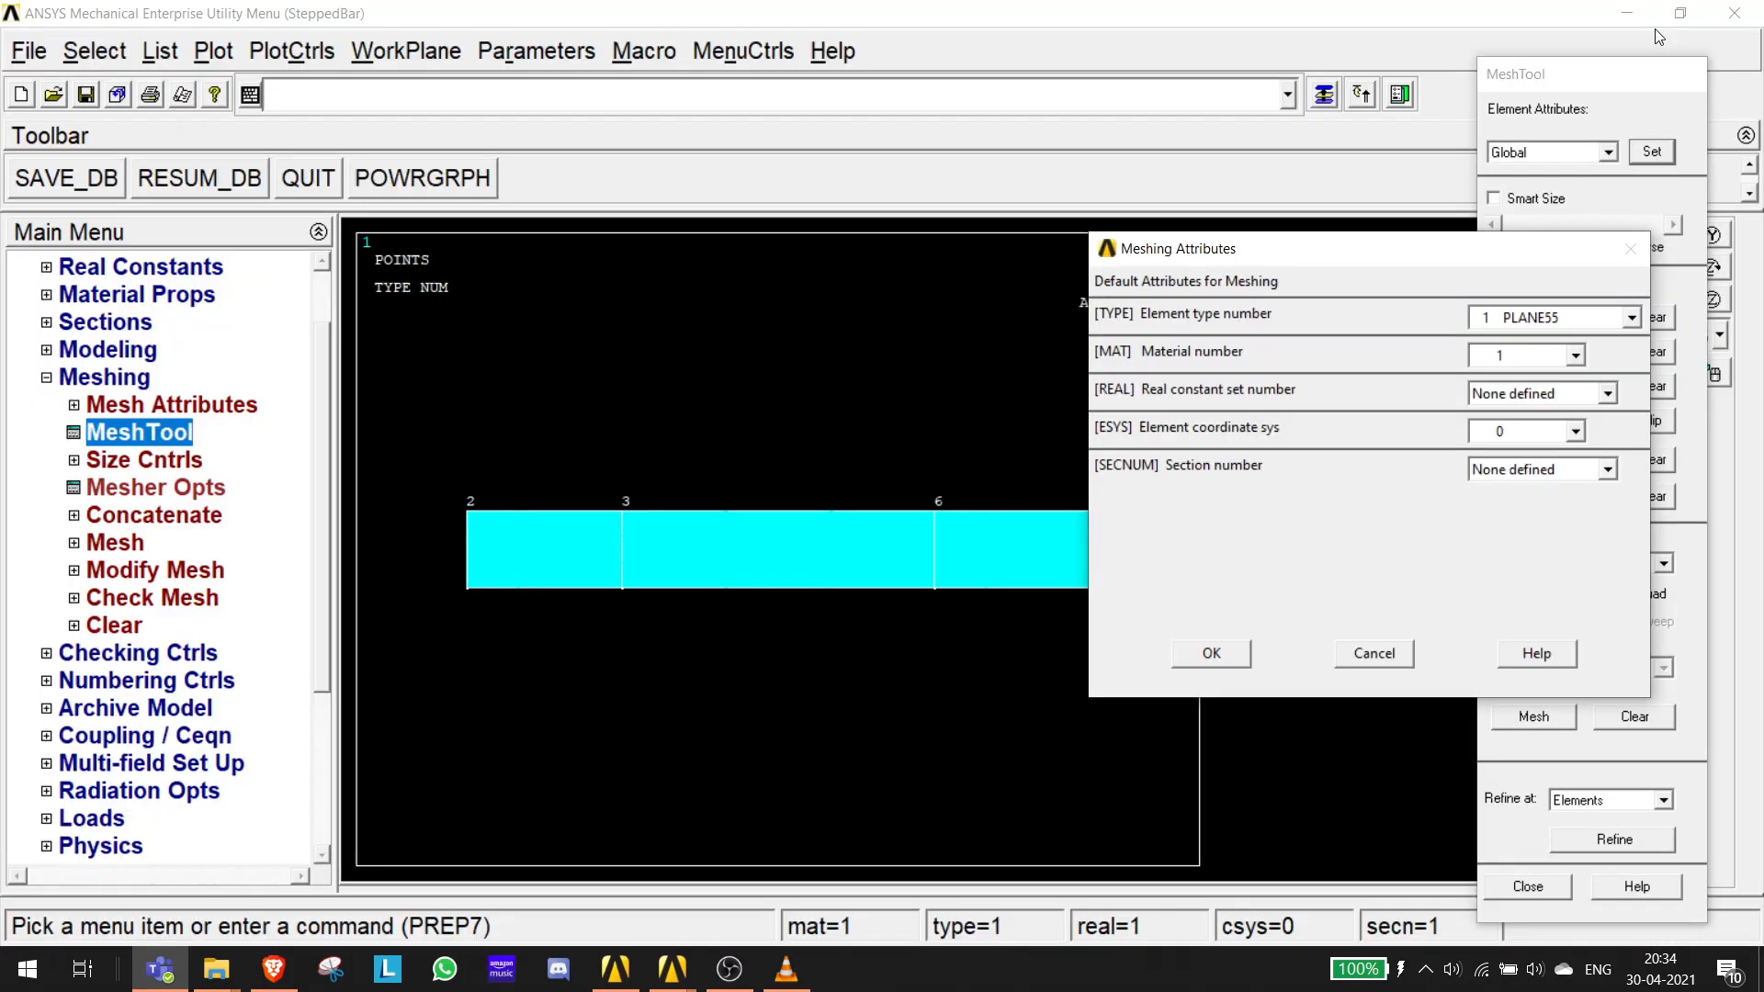
{"action": "left_click", "coordinate": [1638, 28]}
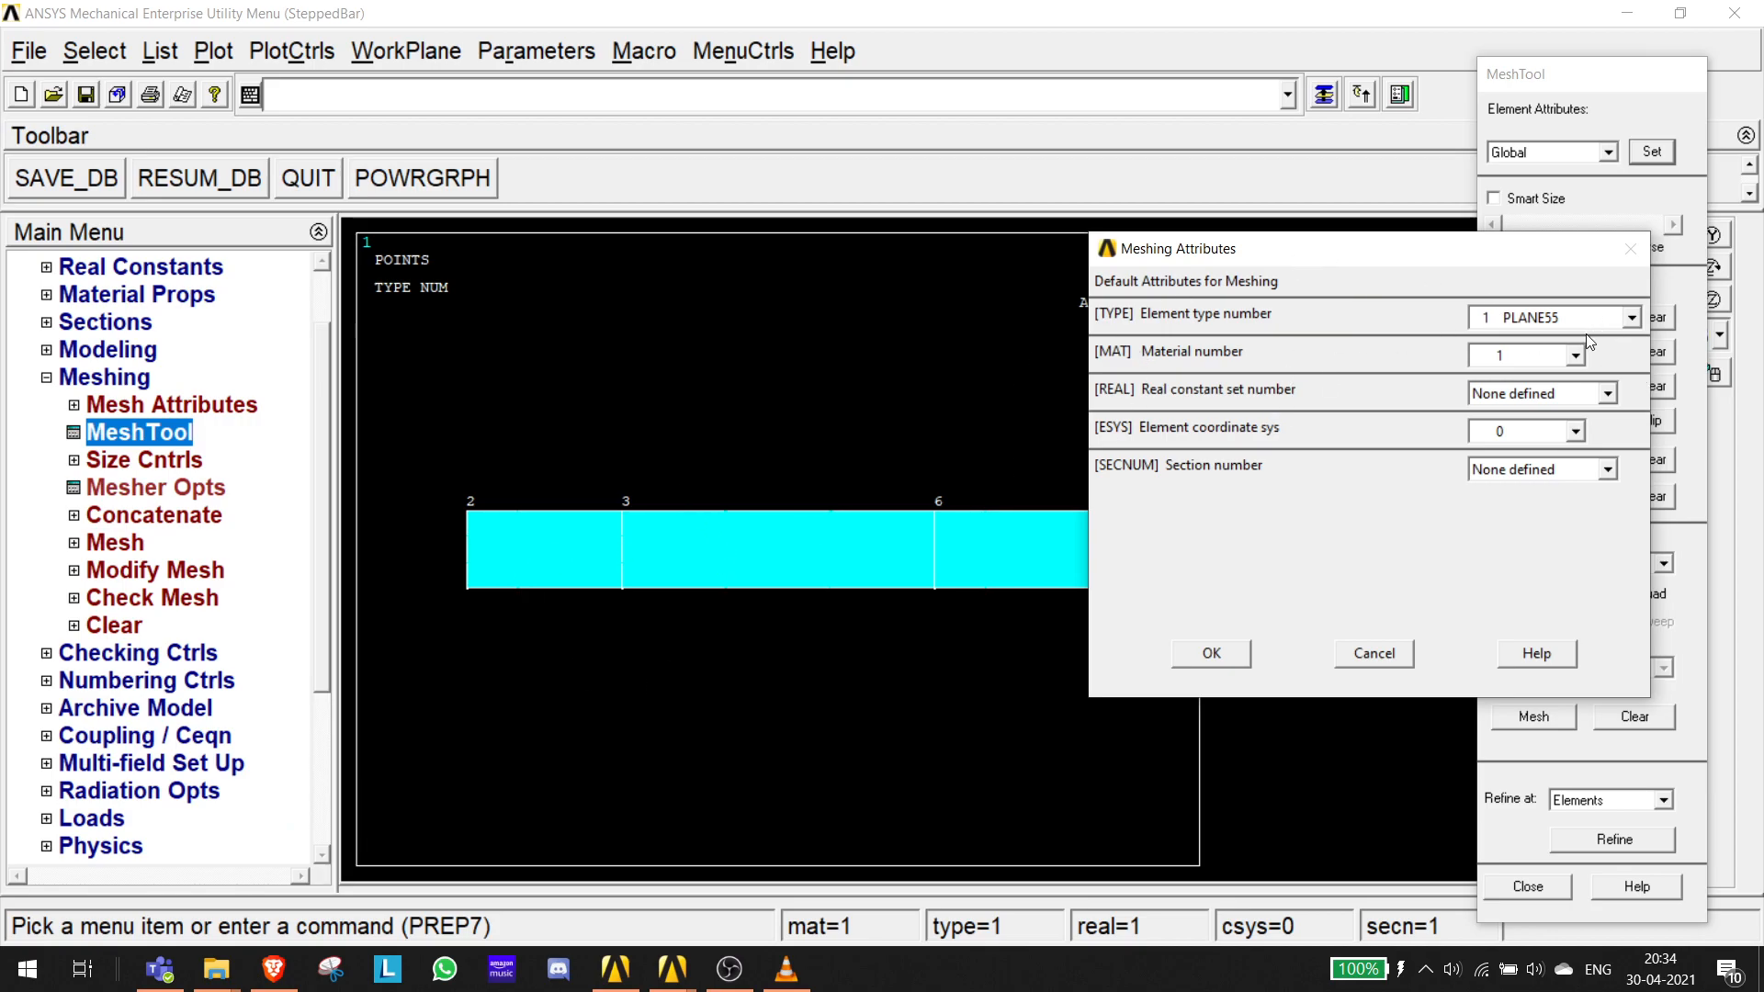
{"action": "left_click", "coordinate": [1576, 358]}
{"action": "left_click", "coordinate": [1576, 358]}
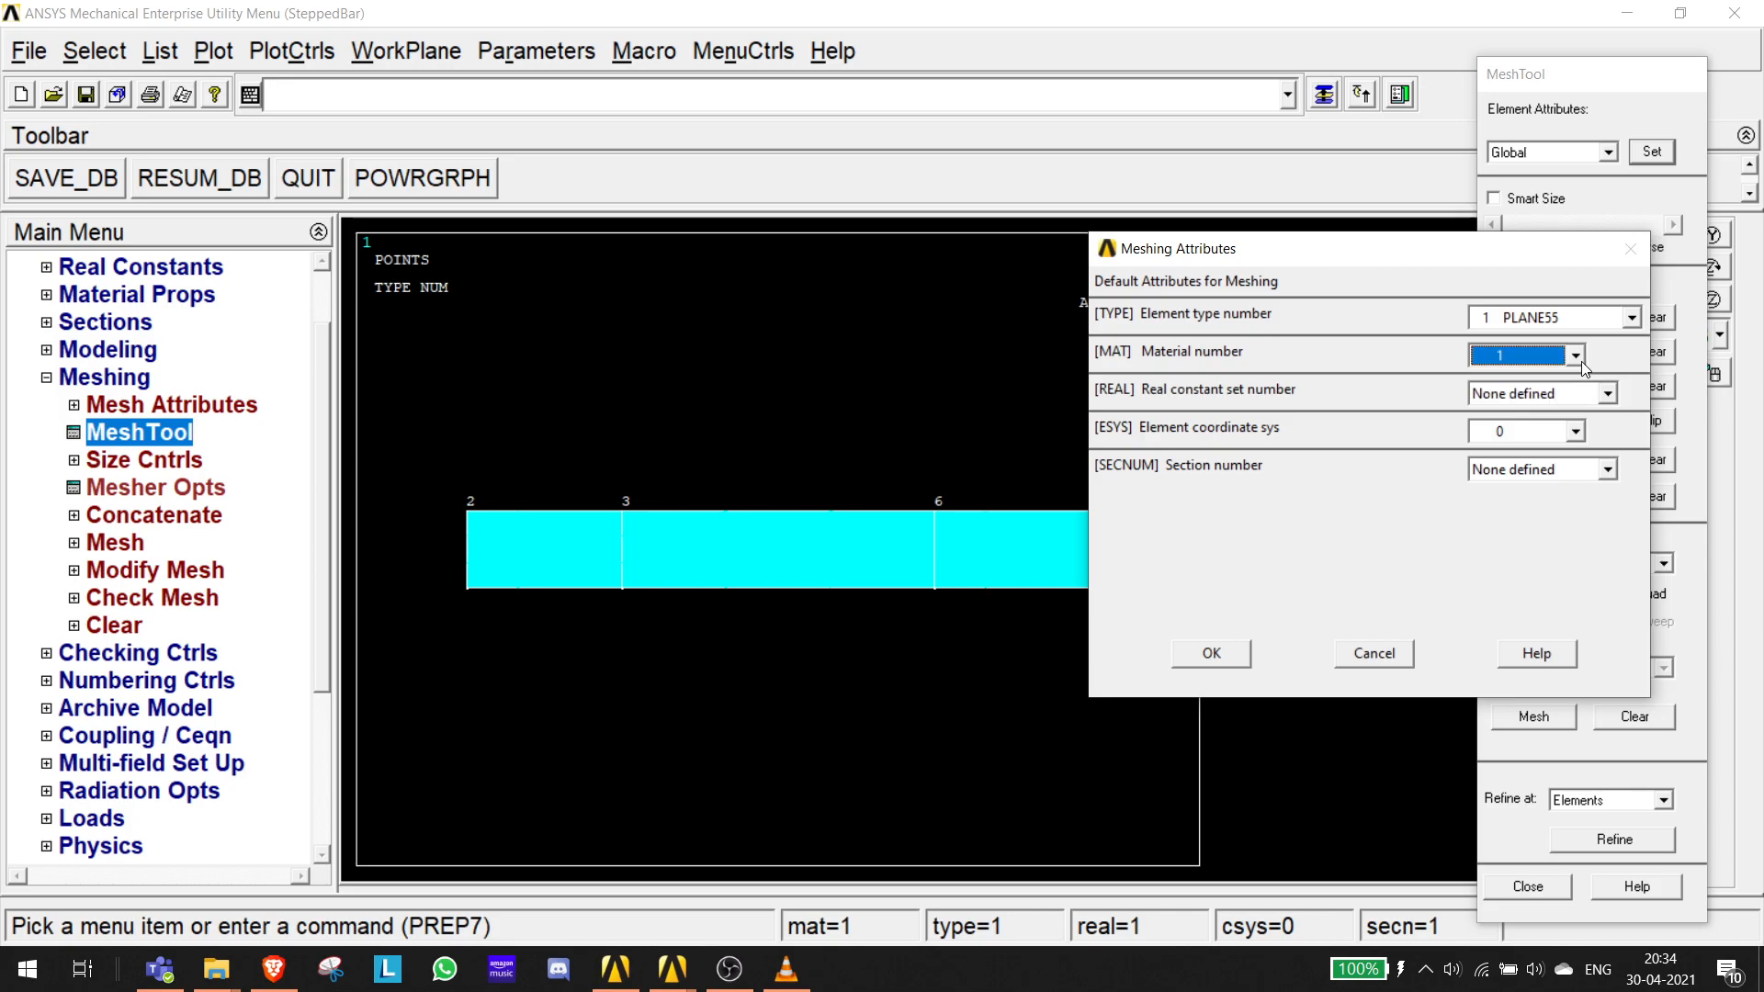
{"action": "left_click", "coordinate": [1194, 658]}
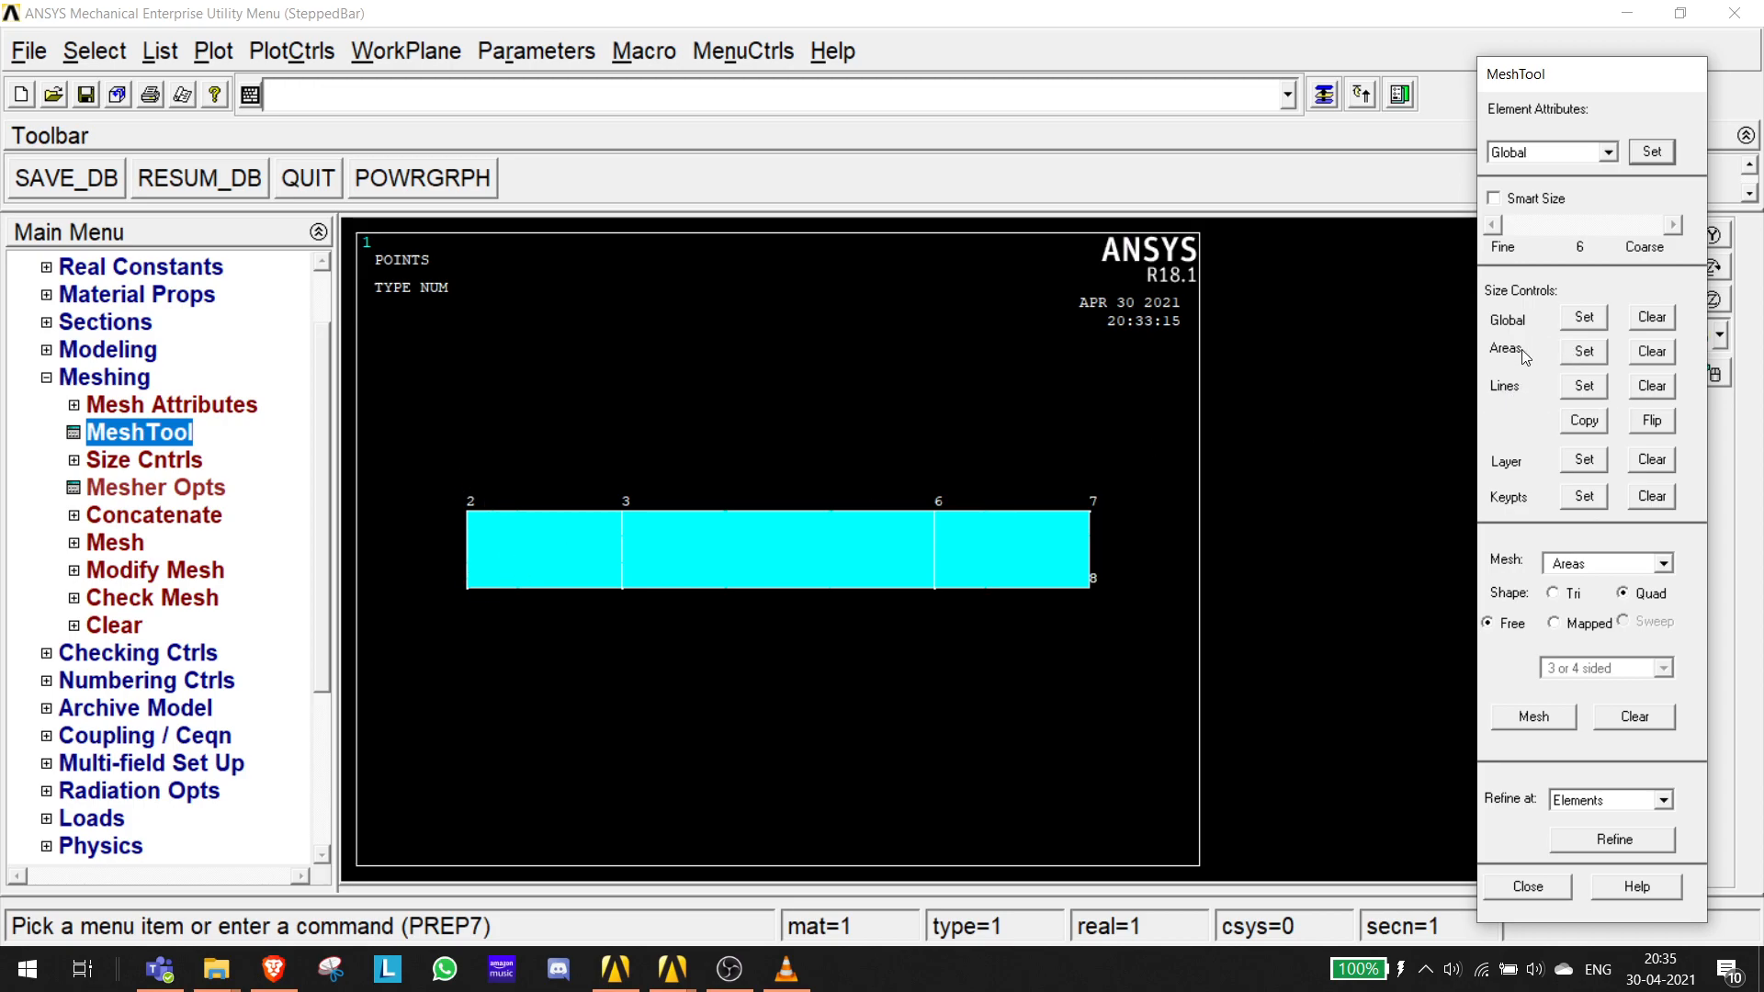
- Set the element edge length to 0.1 on the two outer section areas
{"action": "left_click", "coordinate": [1588, 353]}
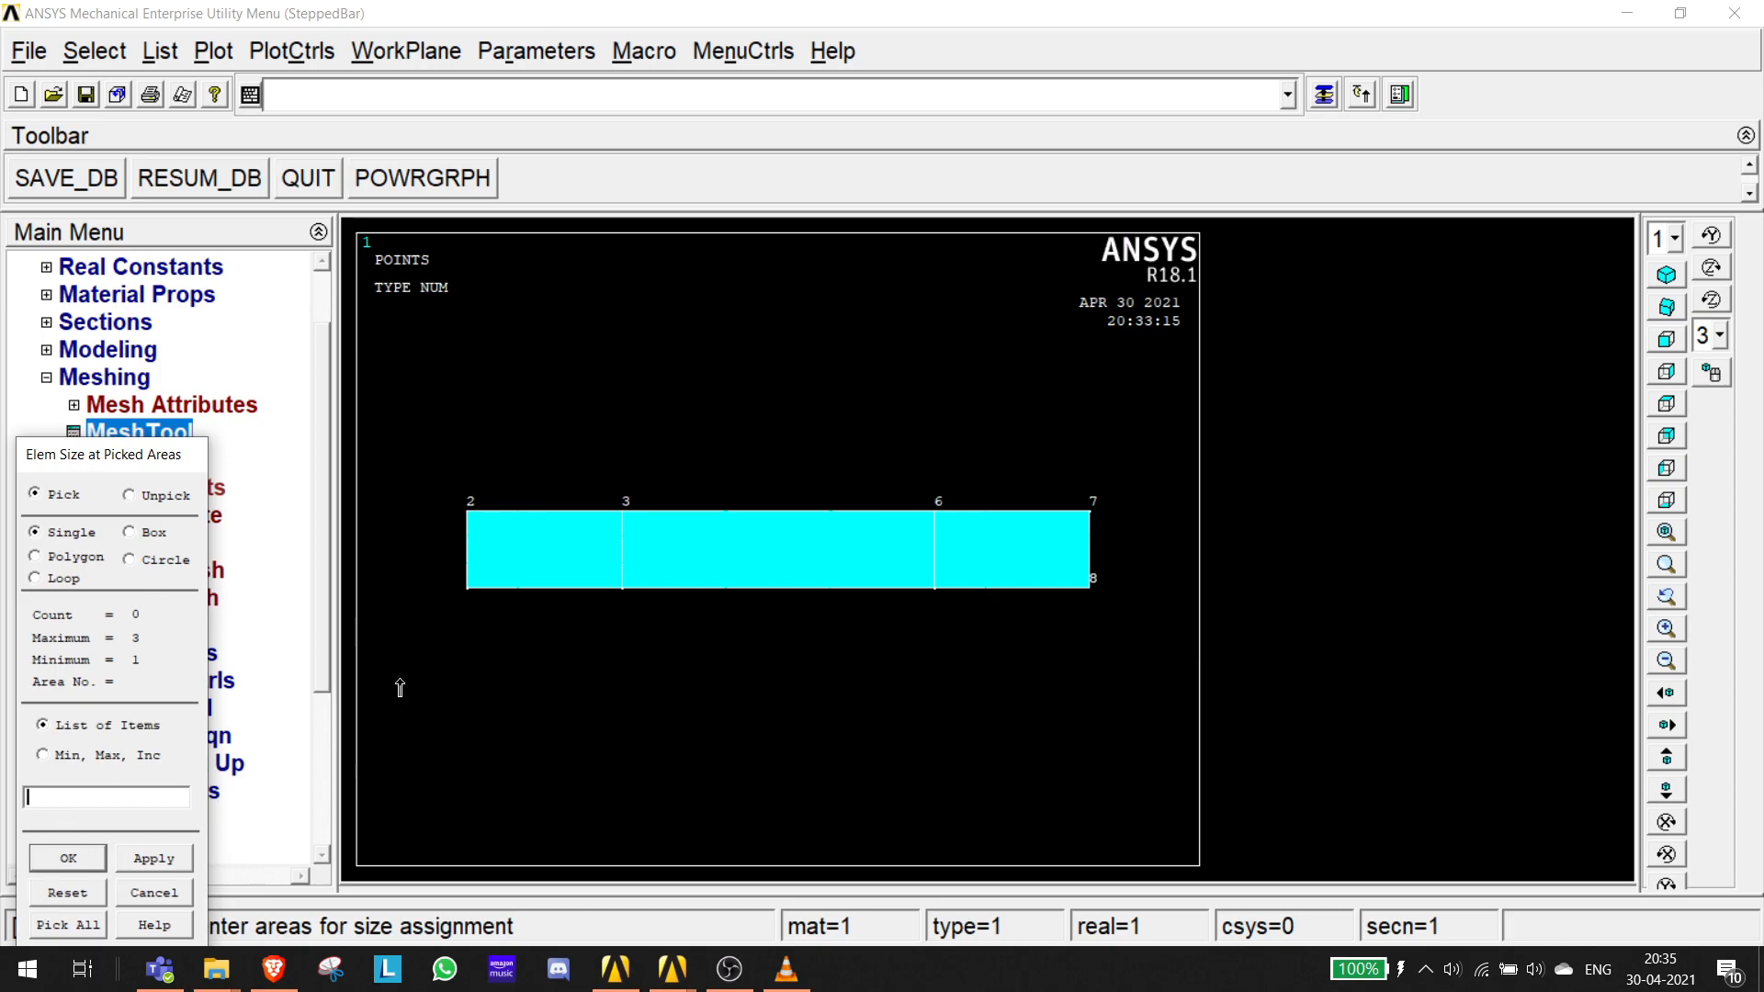
{"action": "left_click", "coordinate": [528, 567]}
{"action": "left_click", "coordinate": [988, 571]}
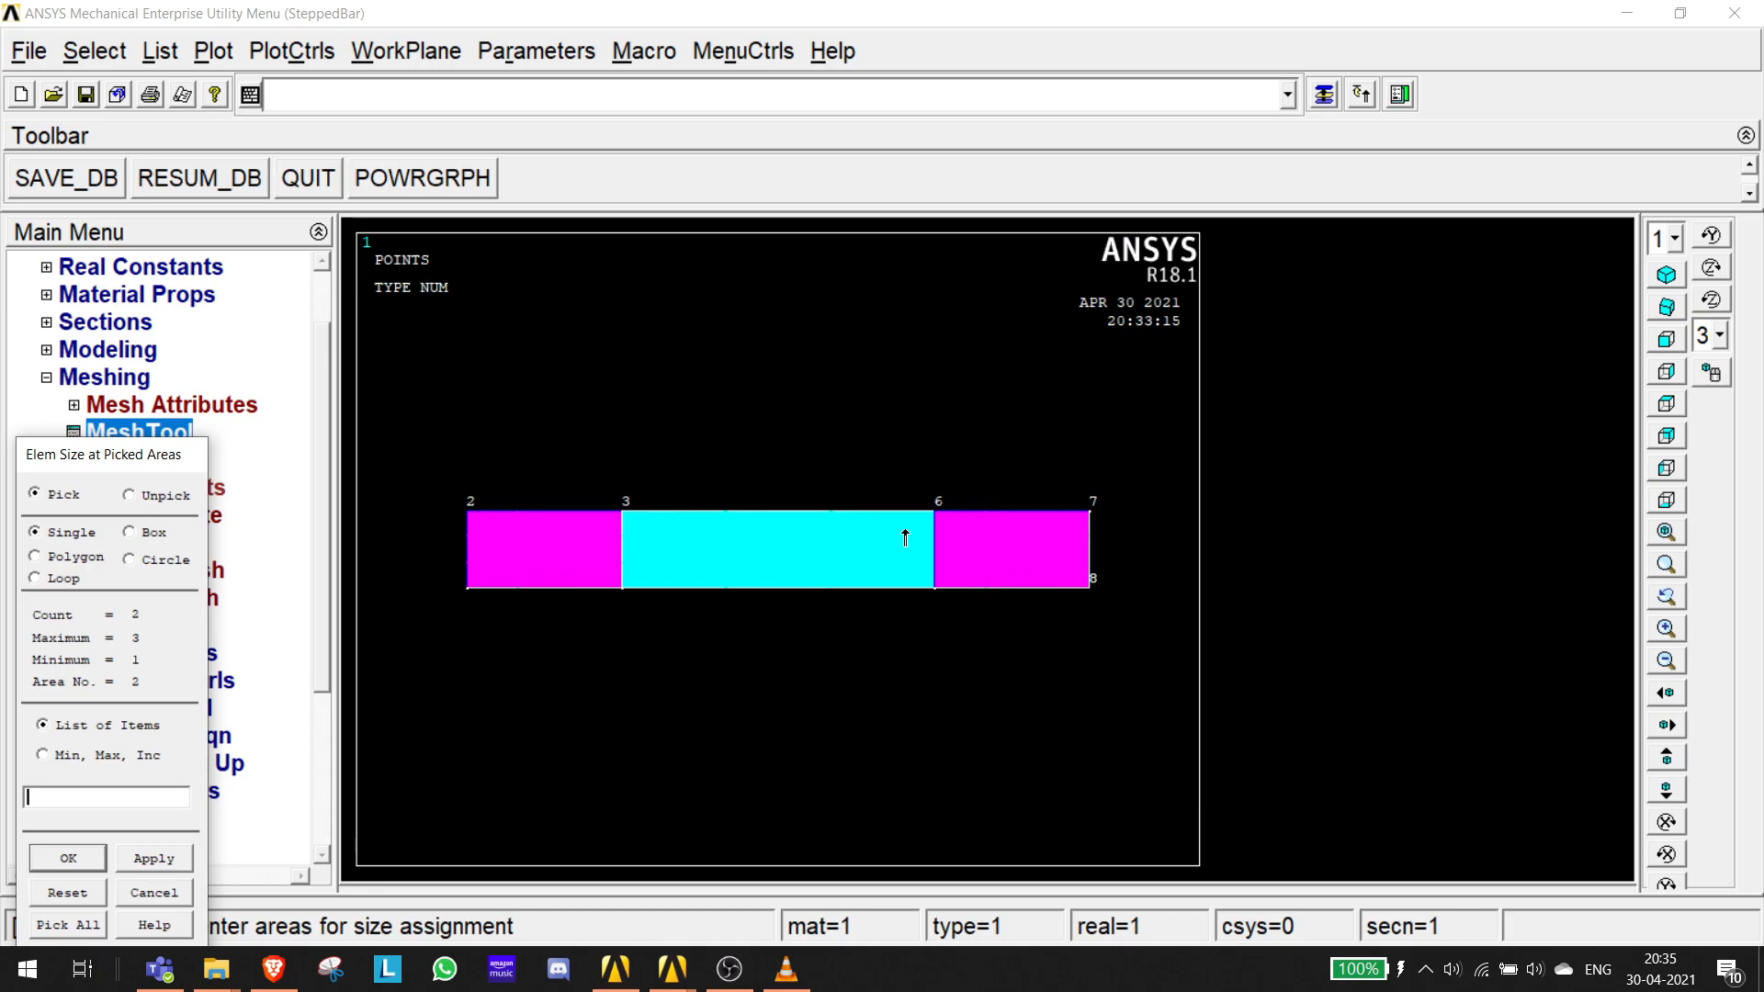
{"action": "left_click", "coordinate": [168, 867]}
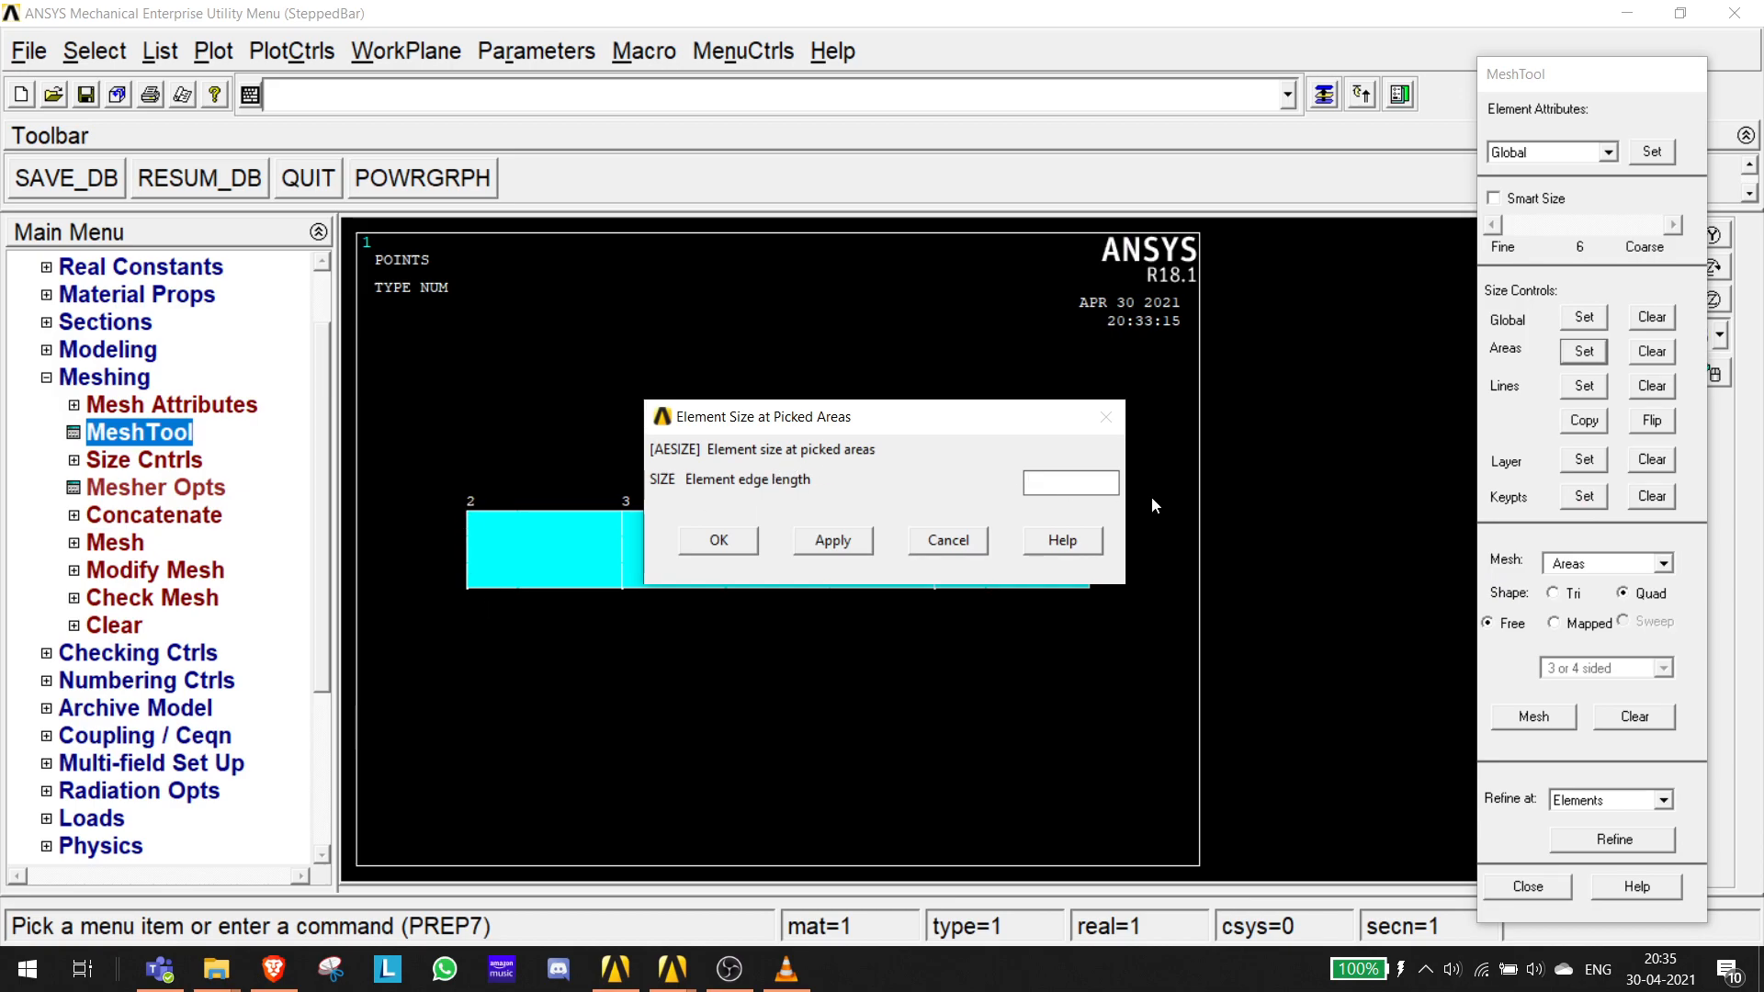
{"action": "type", "text": "2"}
{"action": "left_click_drag", "start_coordinate": [1040, 482], "coordinate": [1013, 490]}
{"action": "type", "text": "01"}
{"action": "key", "text": "BackSpace"}
{"action": "type", "text": ".1"}
{"action": "left_click", "coordinate": [719, 540]}
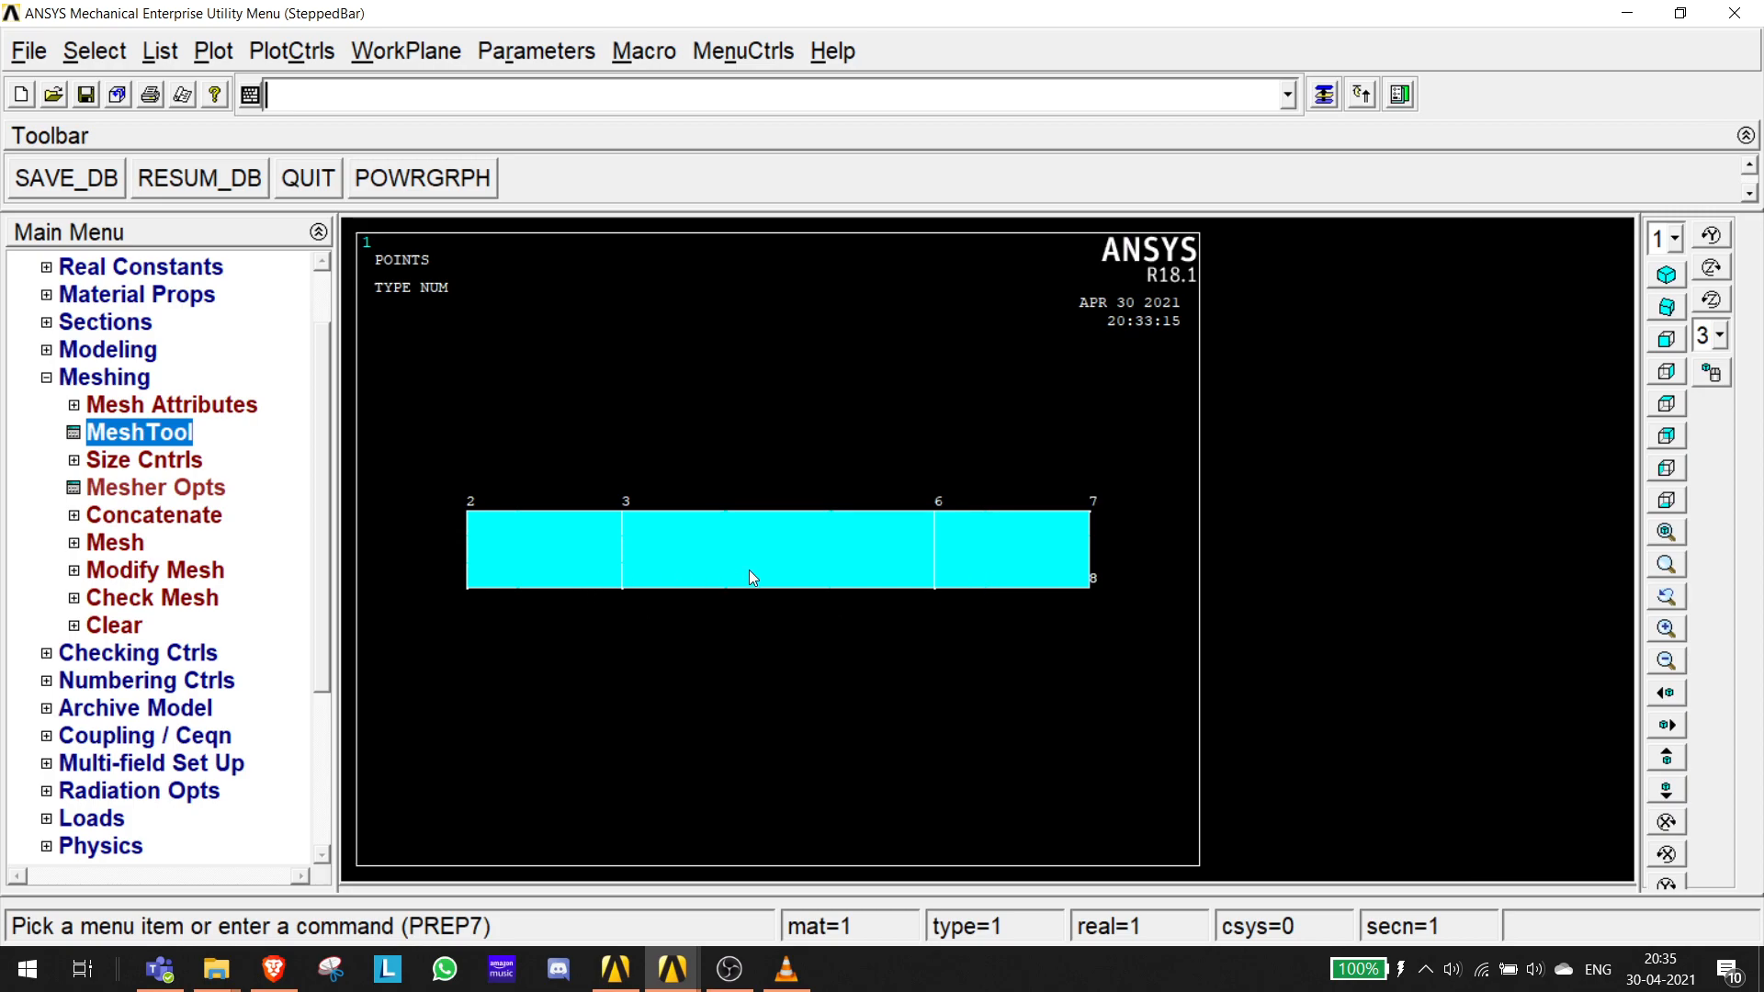
- Display the composite's areas, lines and keypoints together with Multi-Plots
{"action": "left_click", "coordinate": [207, 53]}
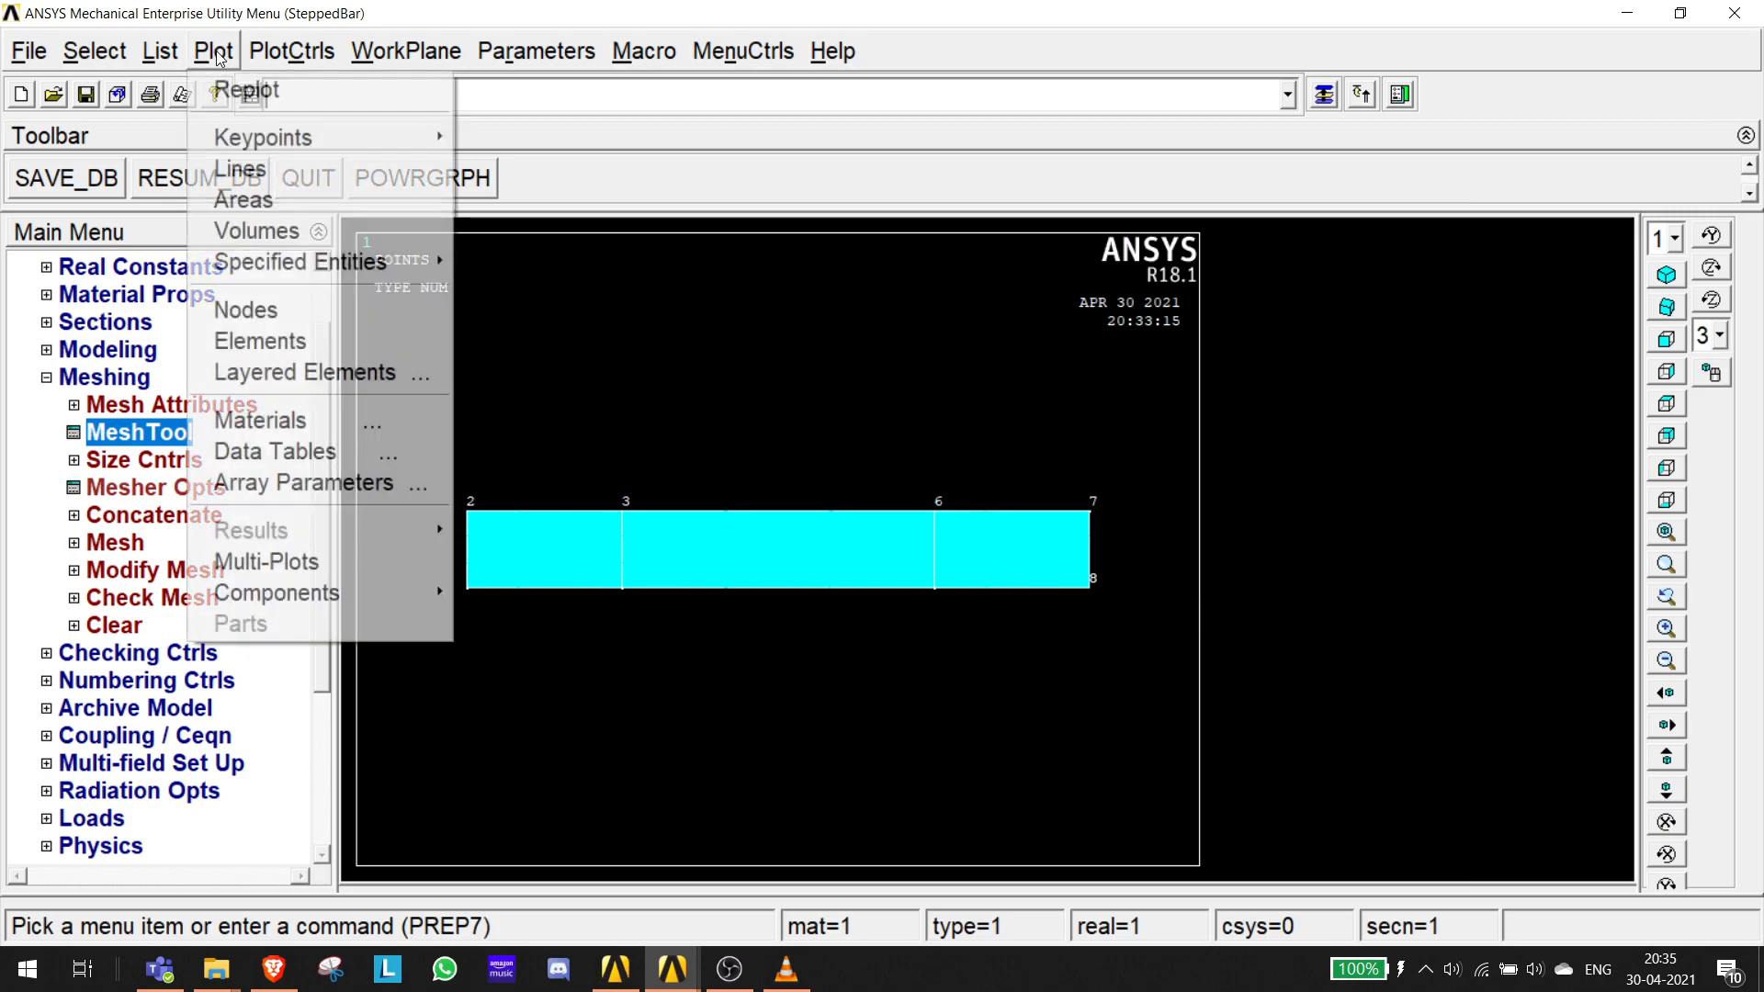
{"action": "left_click", "coordinate": [277, 559]}
{"action": "scroll", "coordinate": [570, 550], "scroll_direction": "down", "scroll_amount": 2}
{"action": "scroll", "coordinate": [614, 538], "scroll_direction": "up", "scroll_amount": 4}
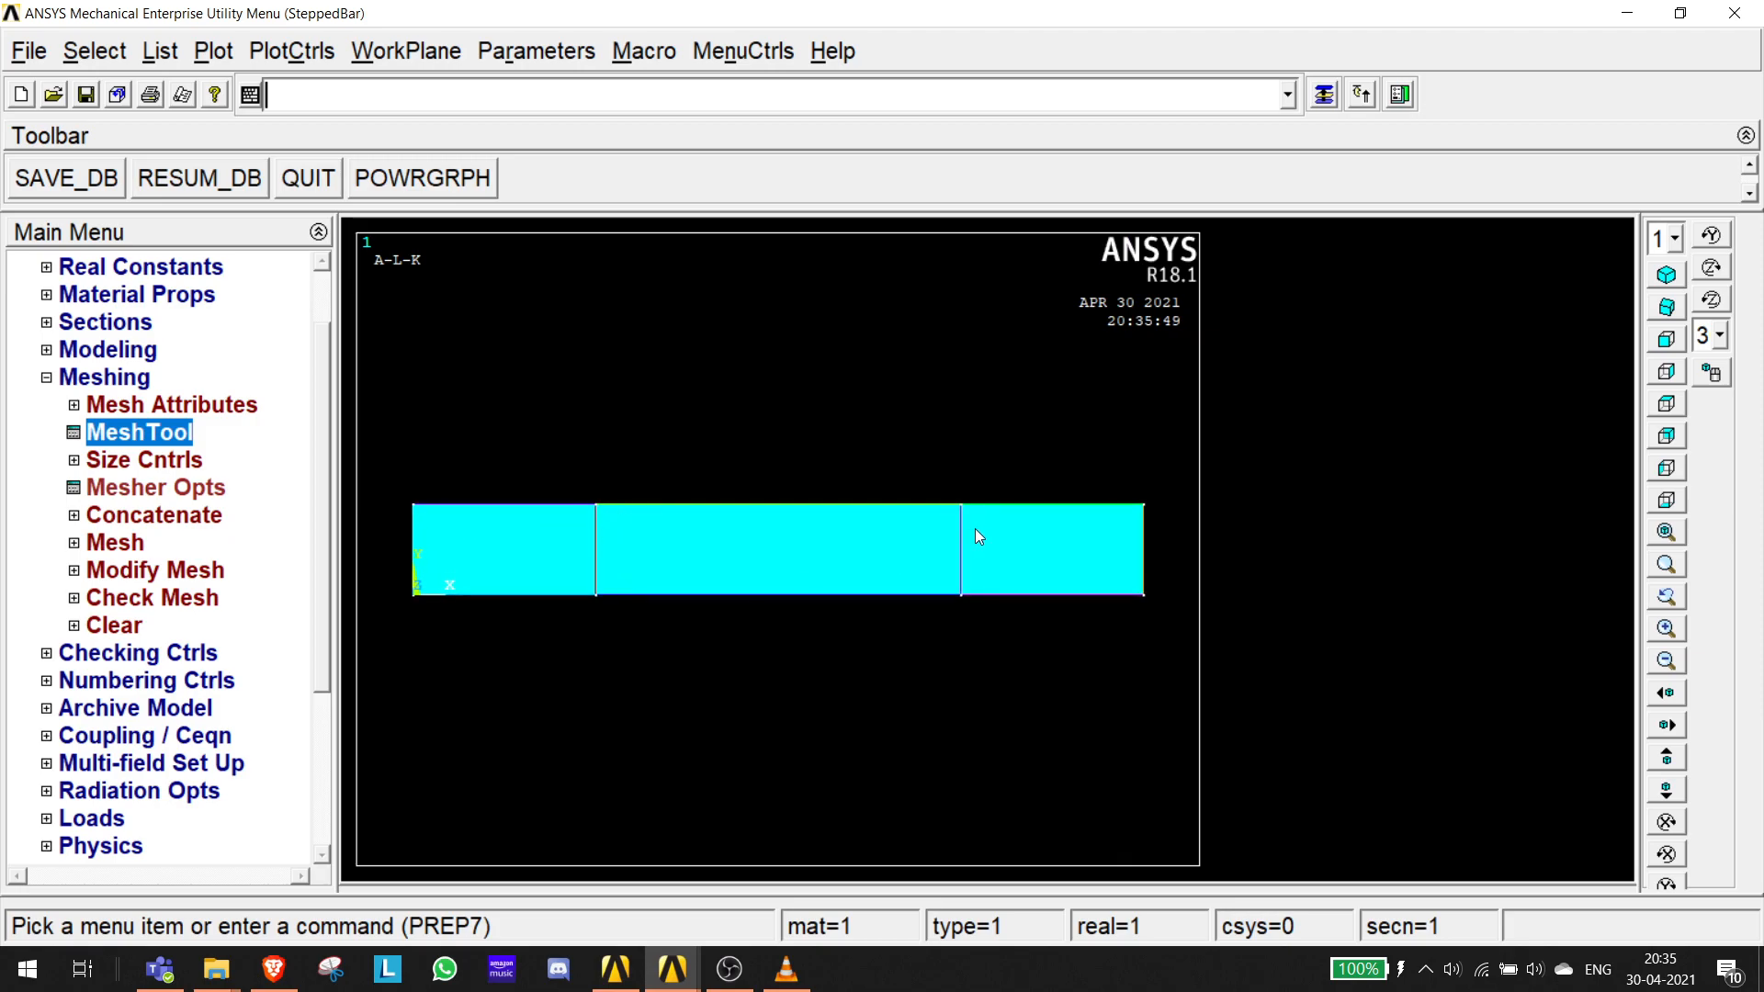
{"action": "scroll", "coordinate": [1087, 557], "scroll_direction": "down", "scroll_amount": 1}
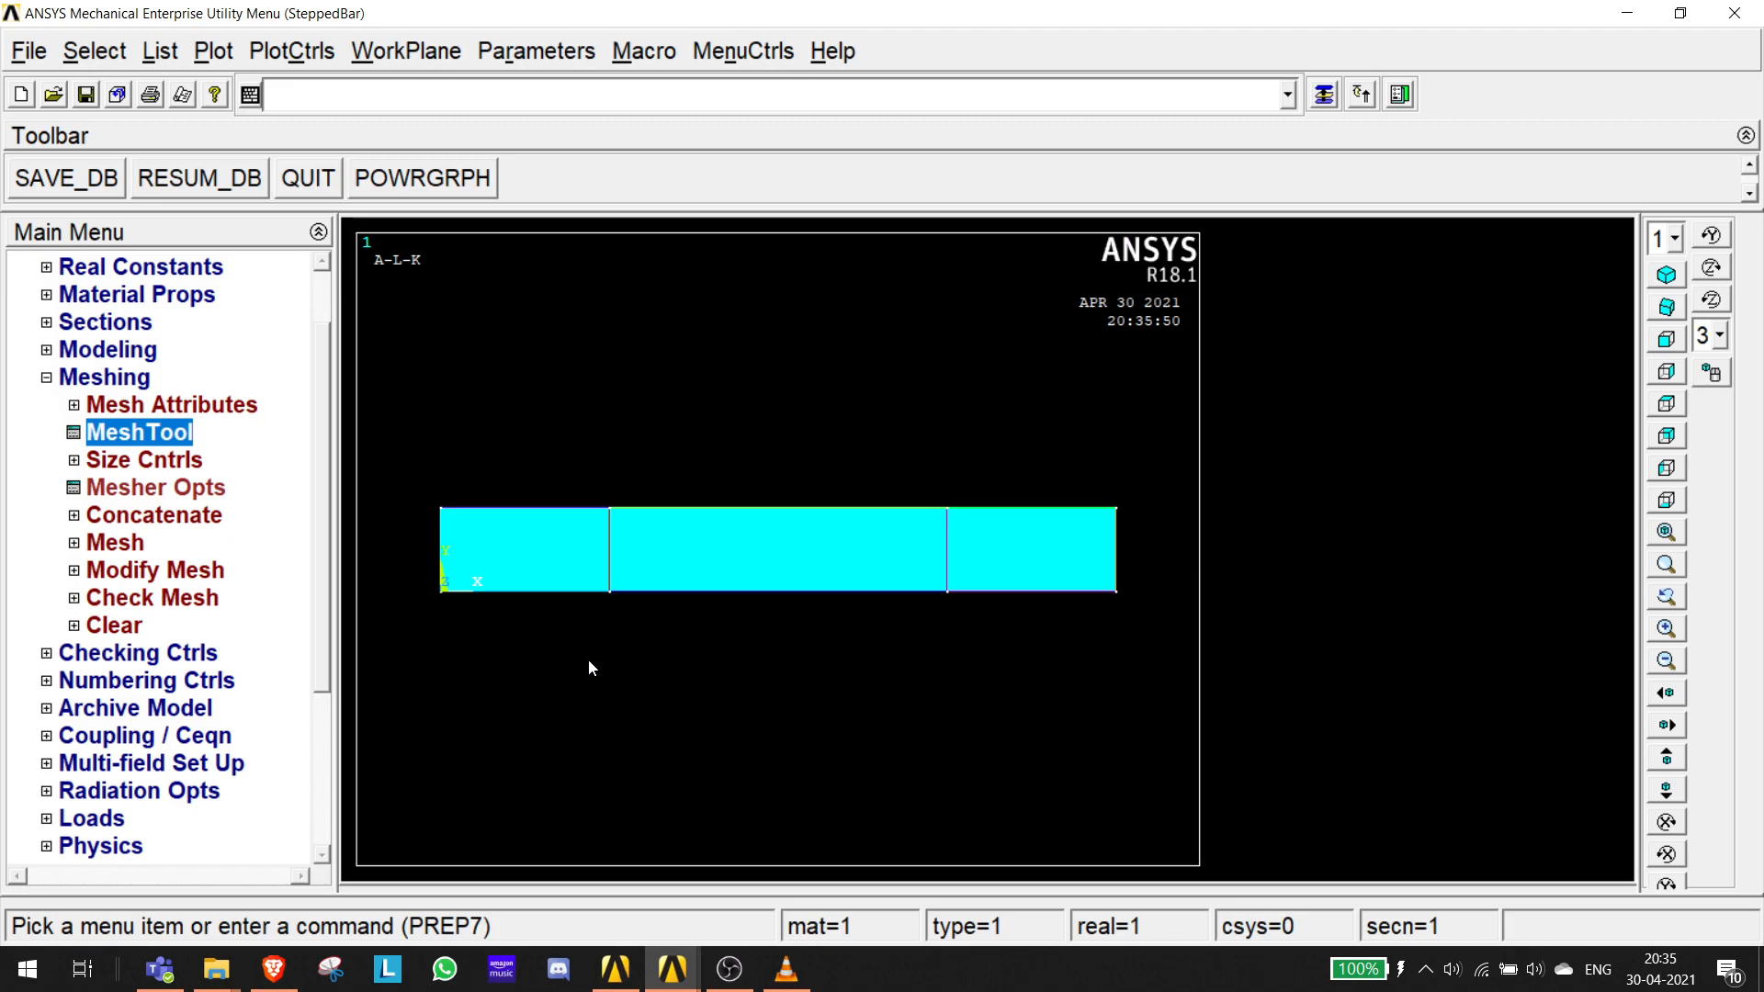
- Mesh the two outer section areas with free quad elements using MeshTool
{"action": "key", "text": "alt+Tab"}
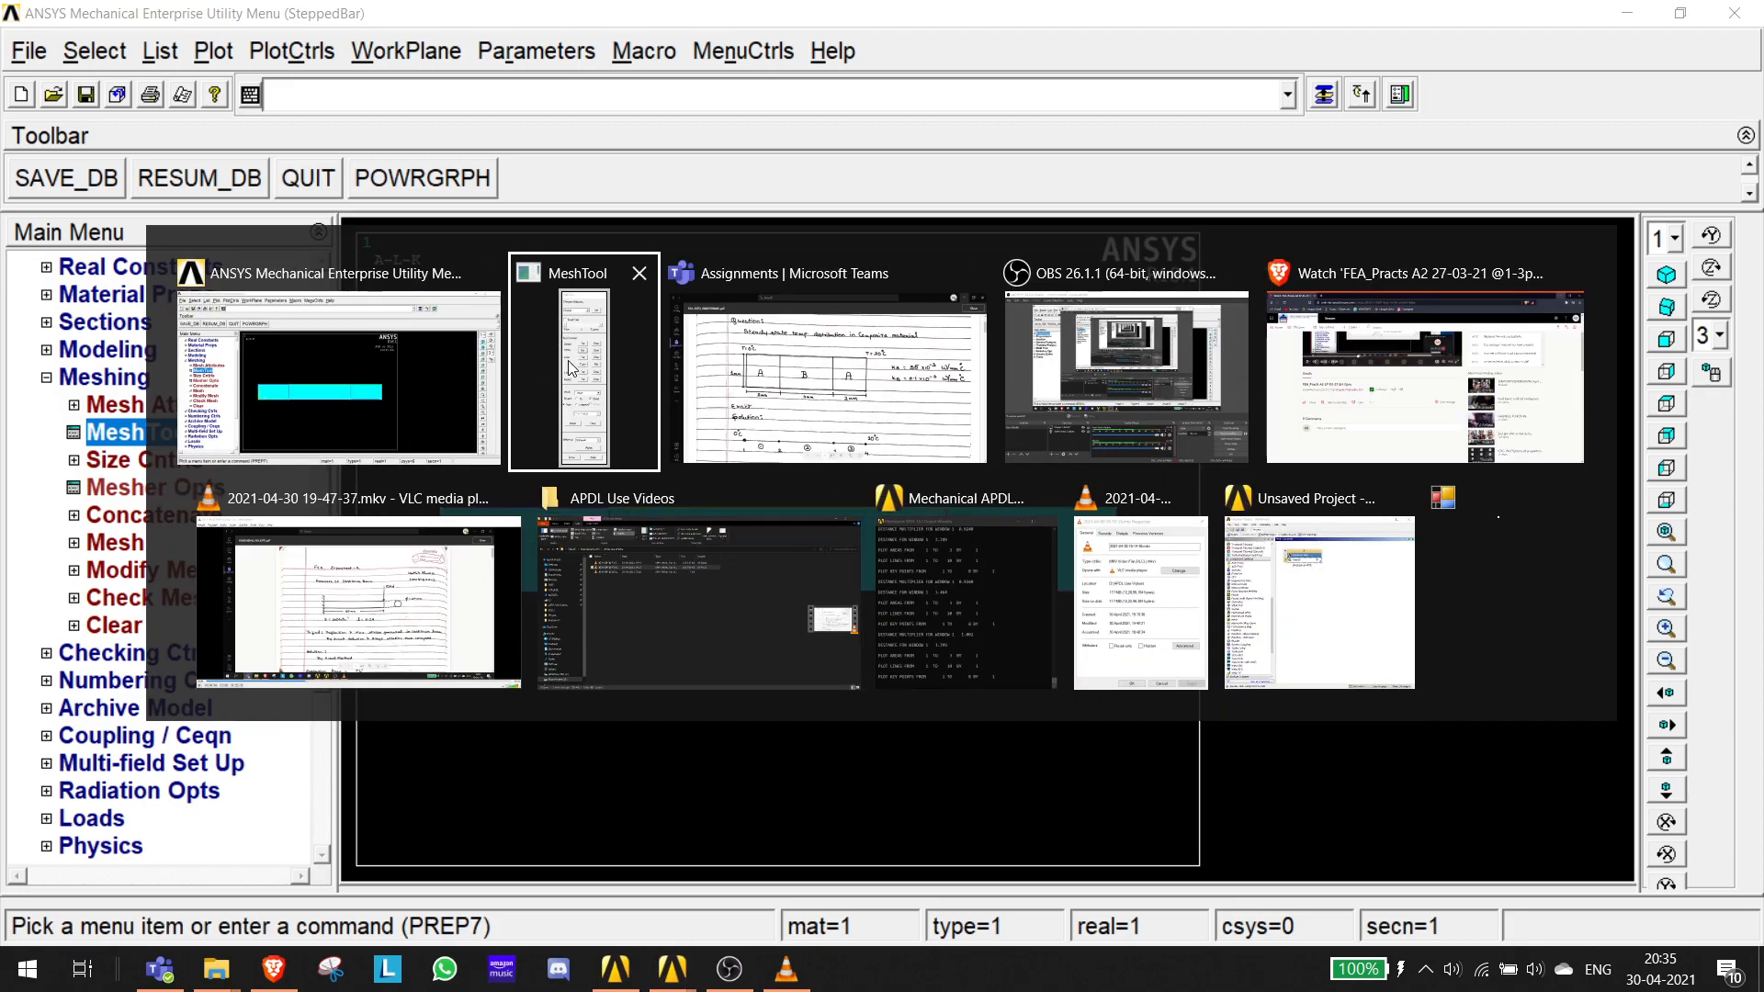
{"action": "left_click", "coordinate": [571, 342]}
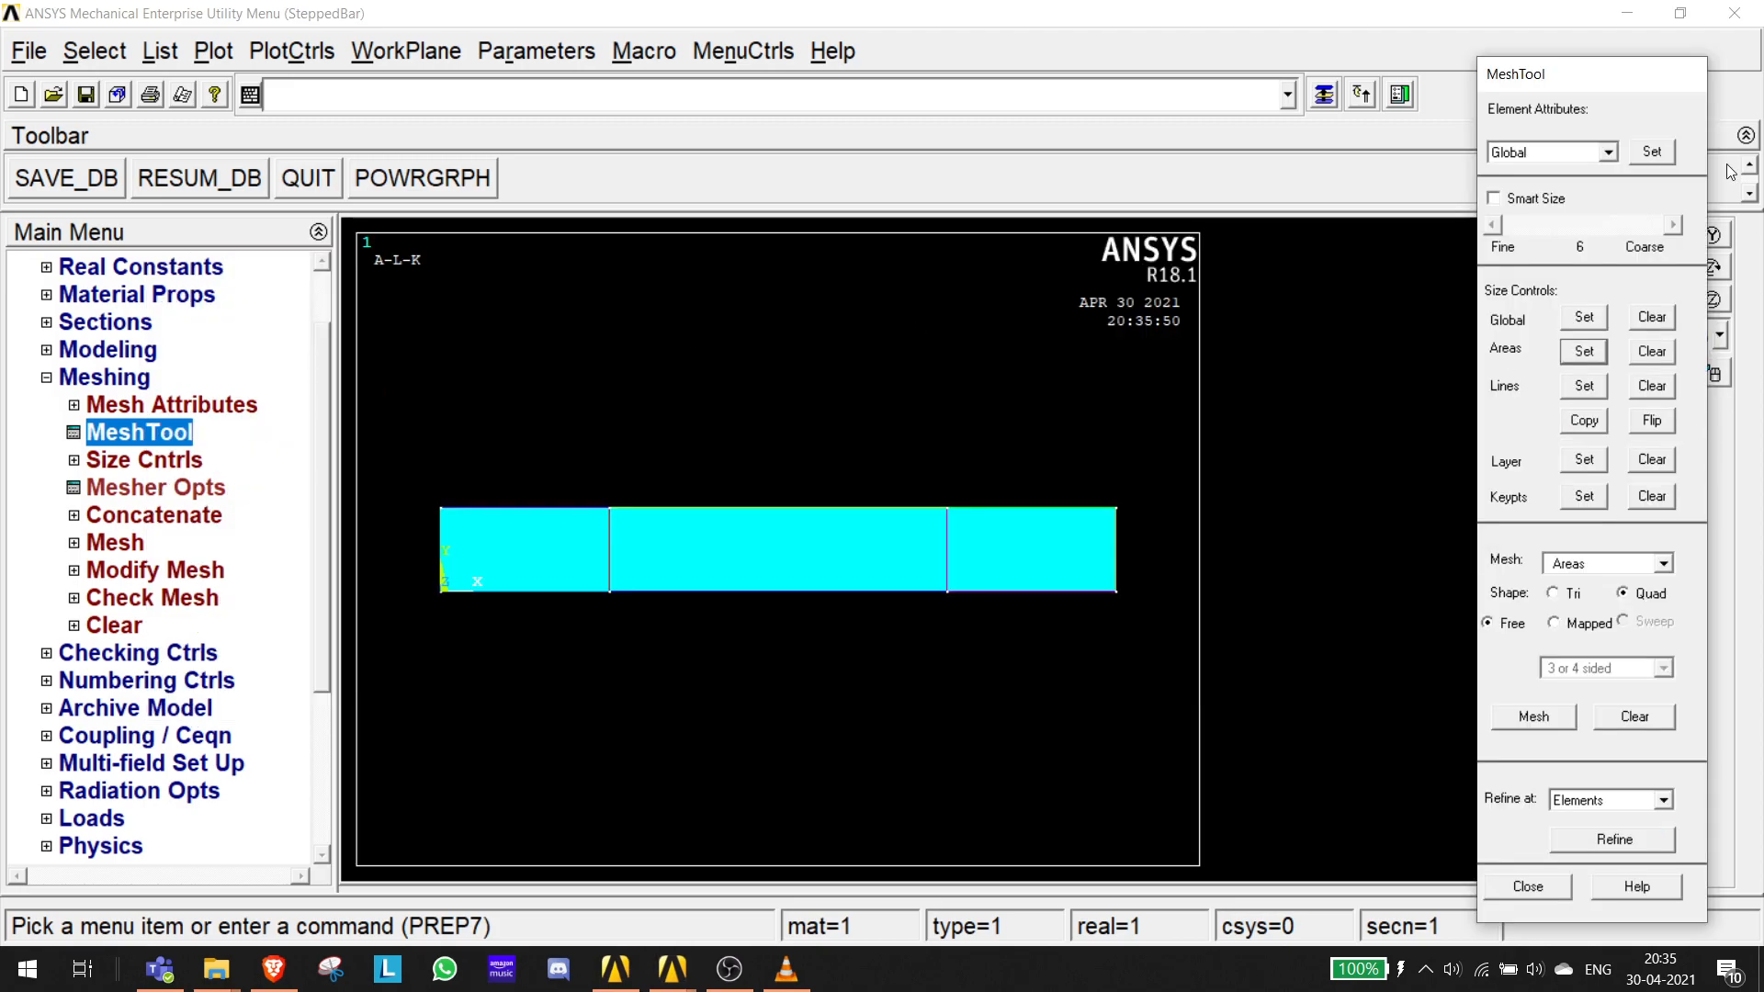
{"action": "left_click", "coordinate": [1534, 717]}
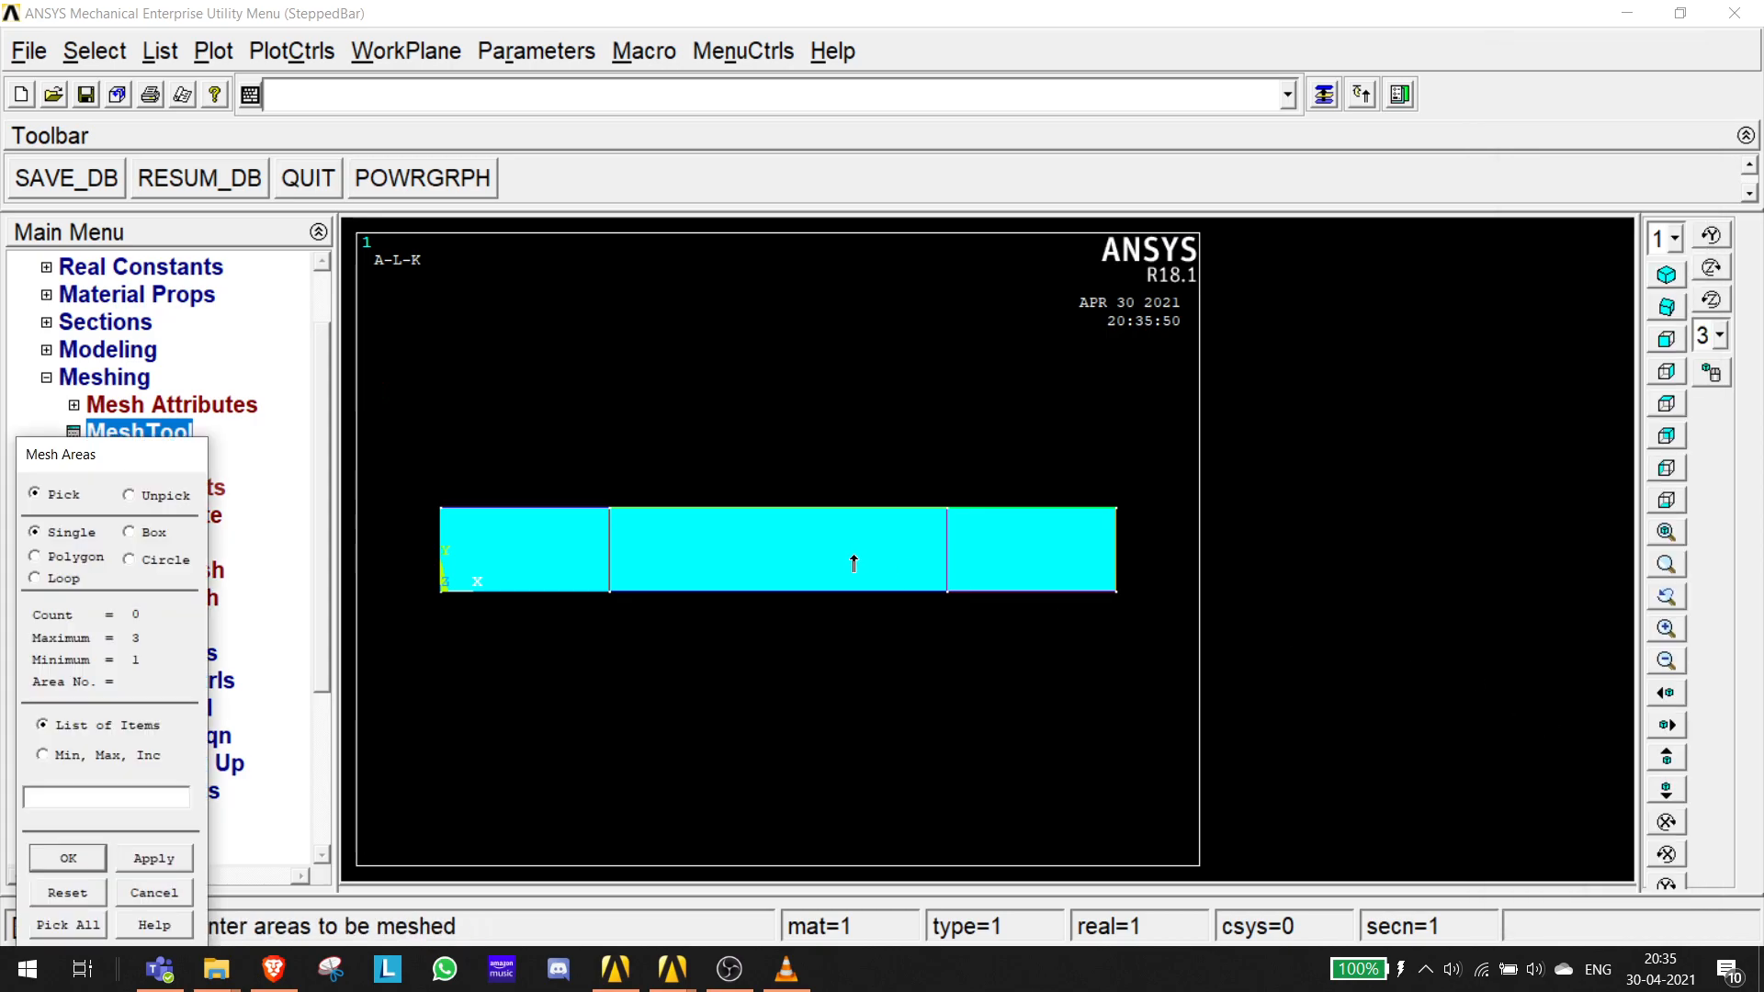
{"action": "left_click", "coordinate": [512, 554]}
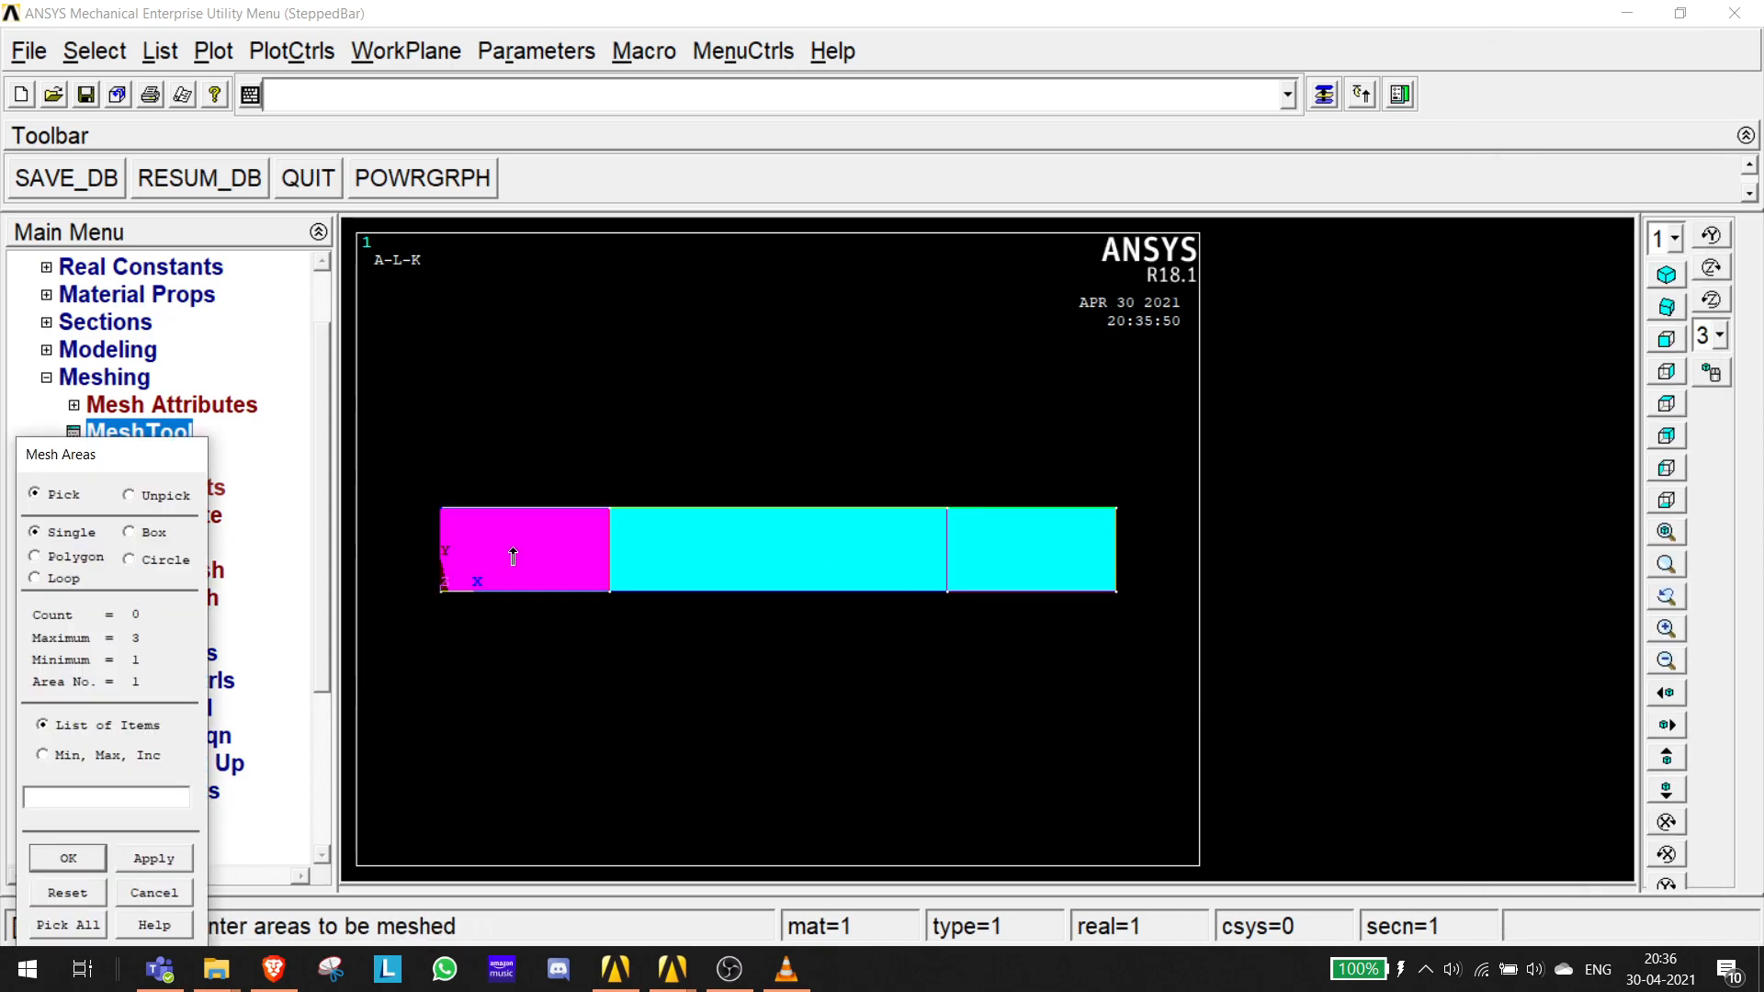
{"action": "left_click", "coordinate": [1048, 570]}
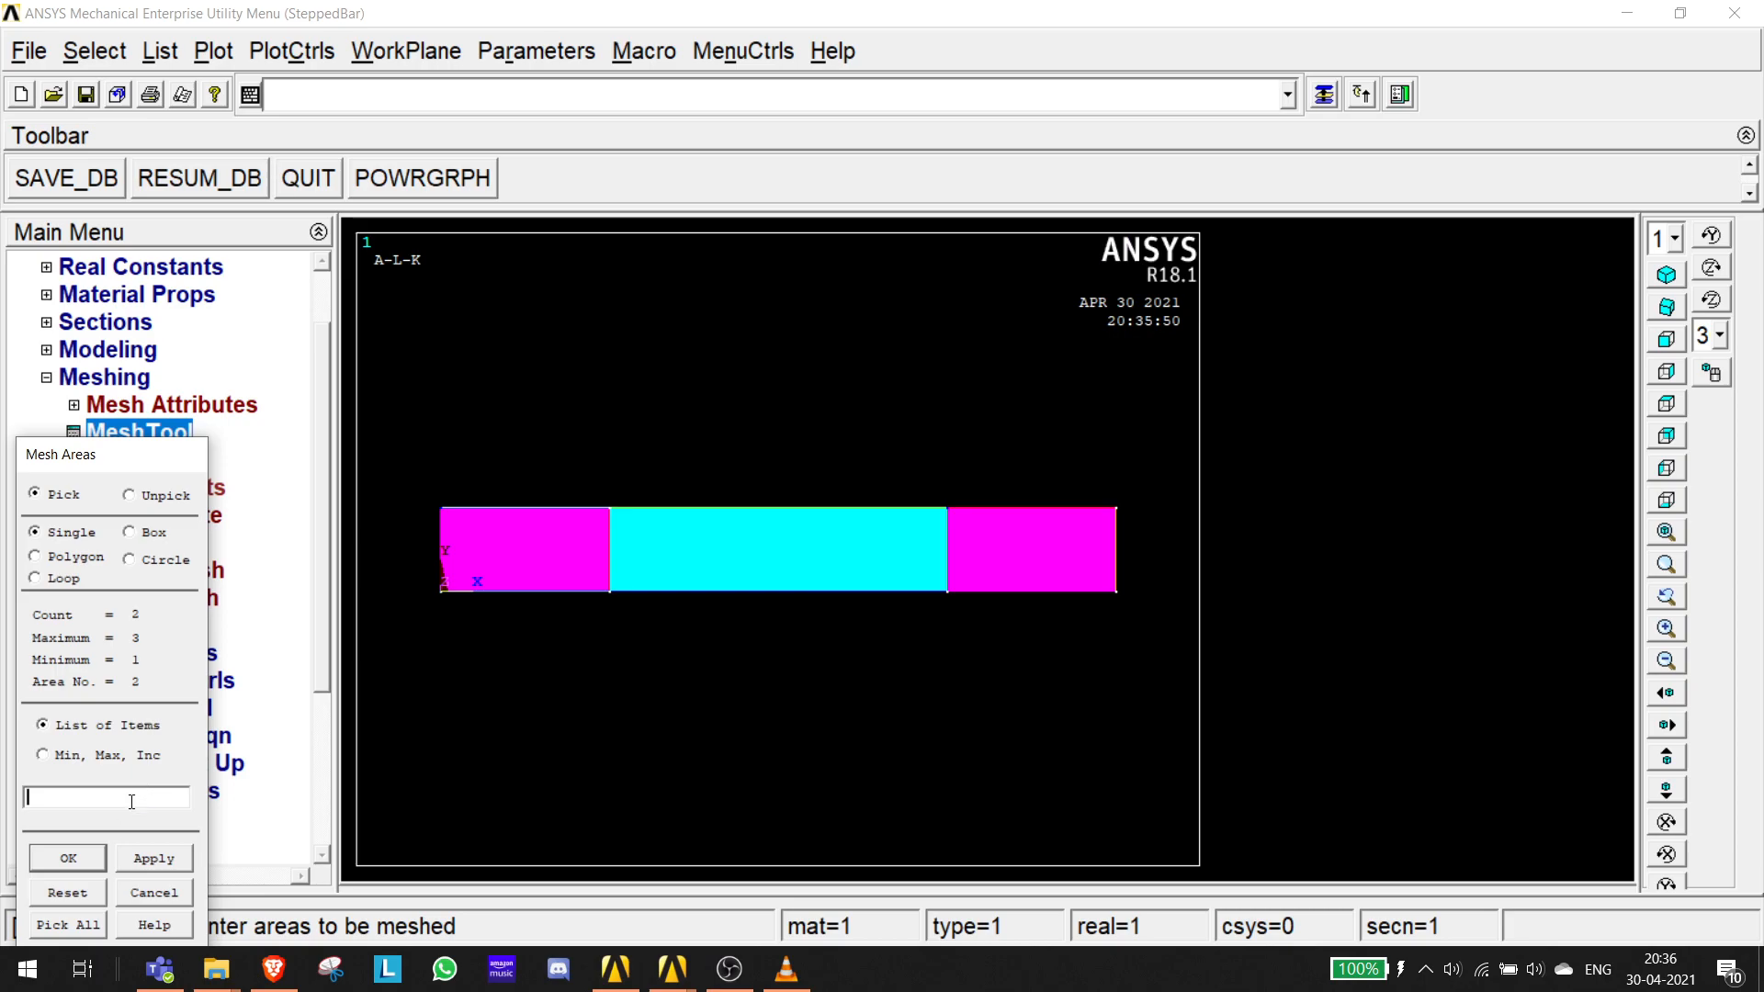
{"action": "left_click", "coordinate": [68, 860]}
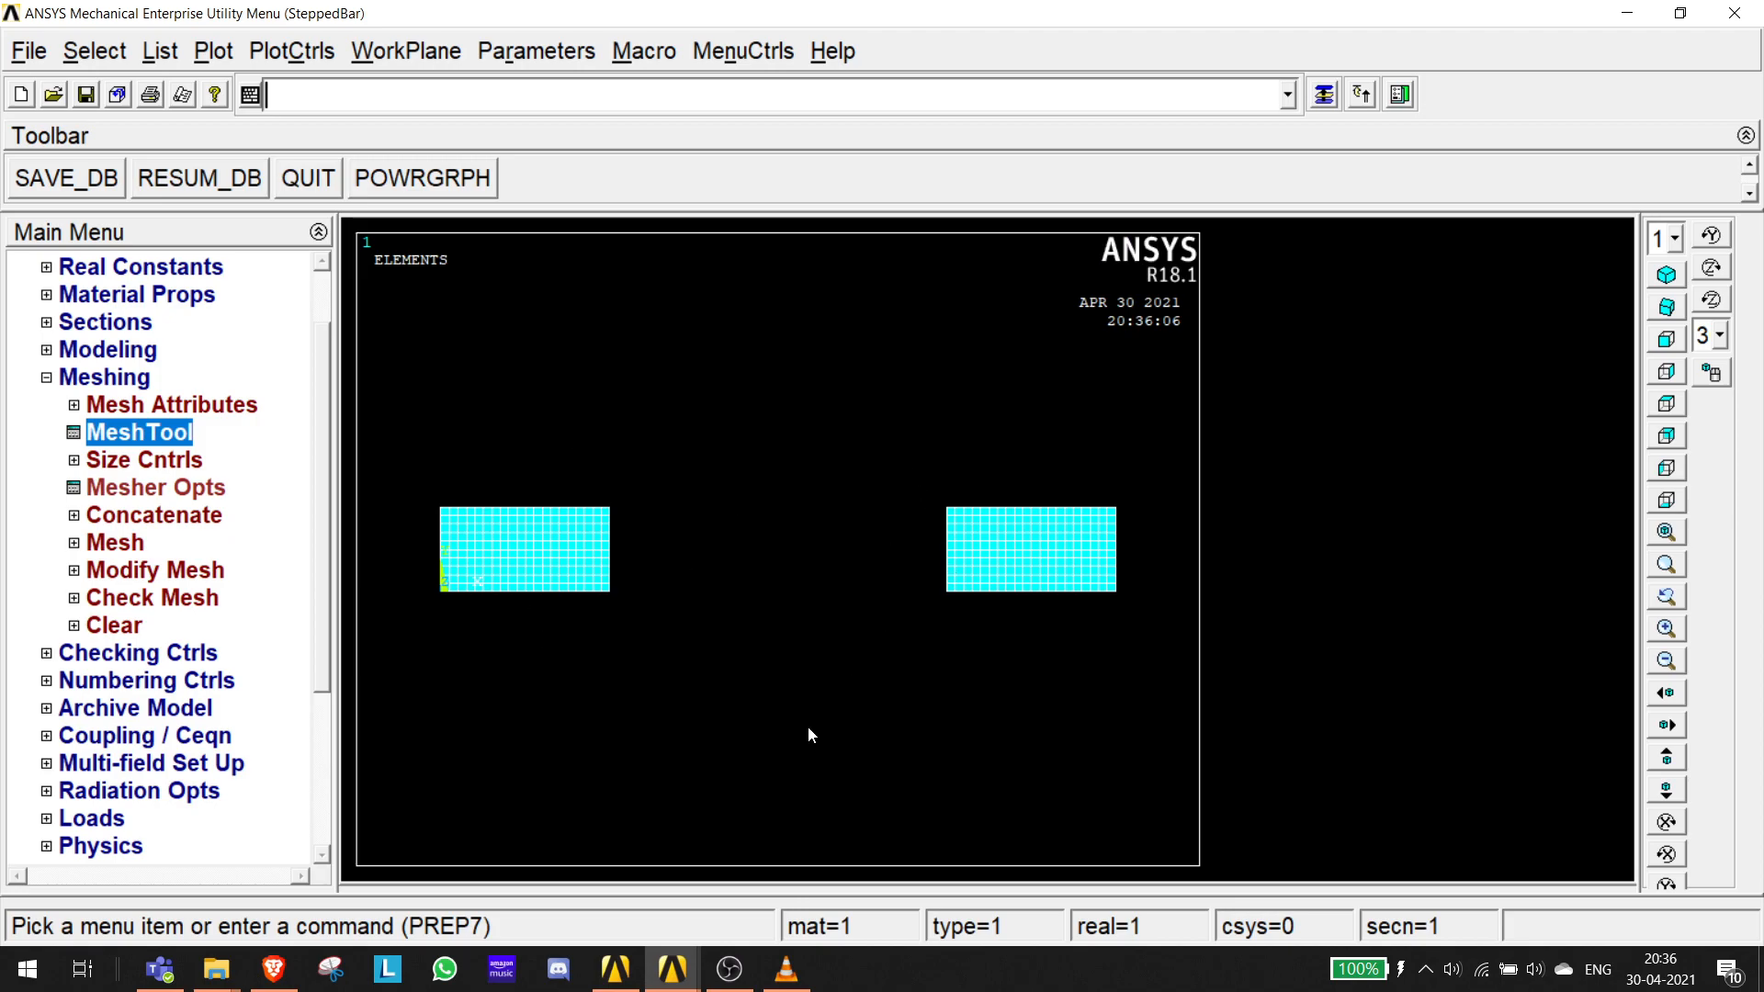
- Display all entities with Multi-Plots and set the default meshing material number to 2, keeping element type 1 PLANE55
{"action": "left_click", "coordinate": [214, 52]}
{"action": "left_click", "coordinate": [296, 555]}
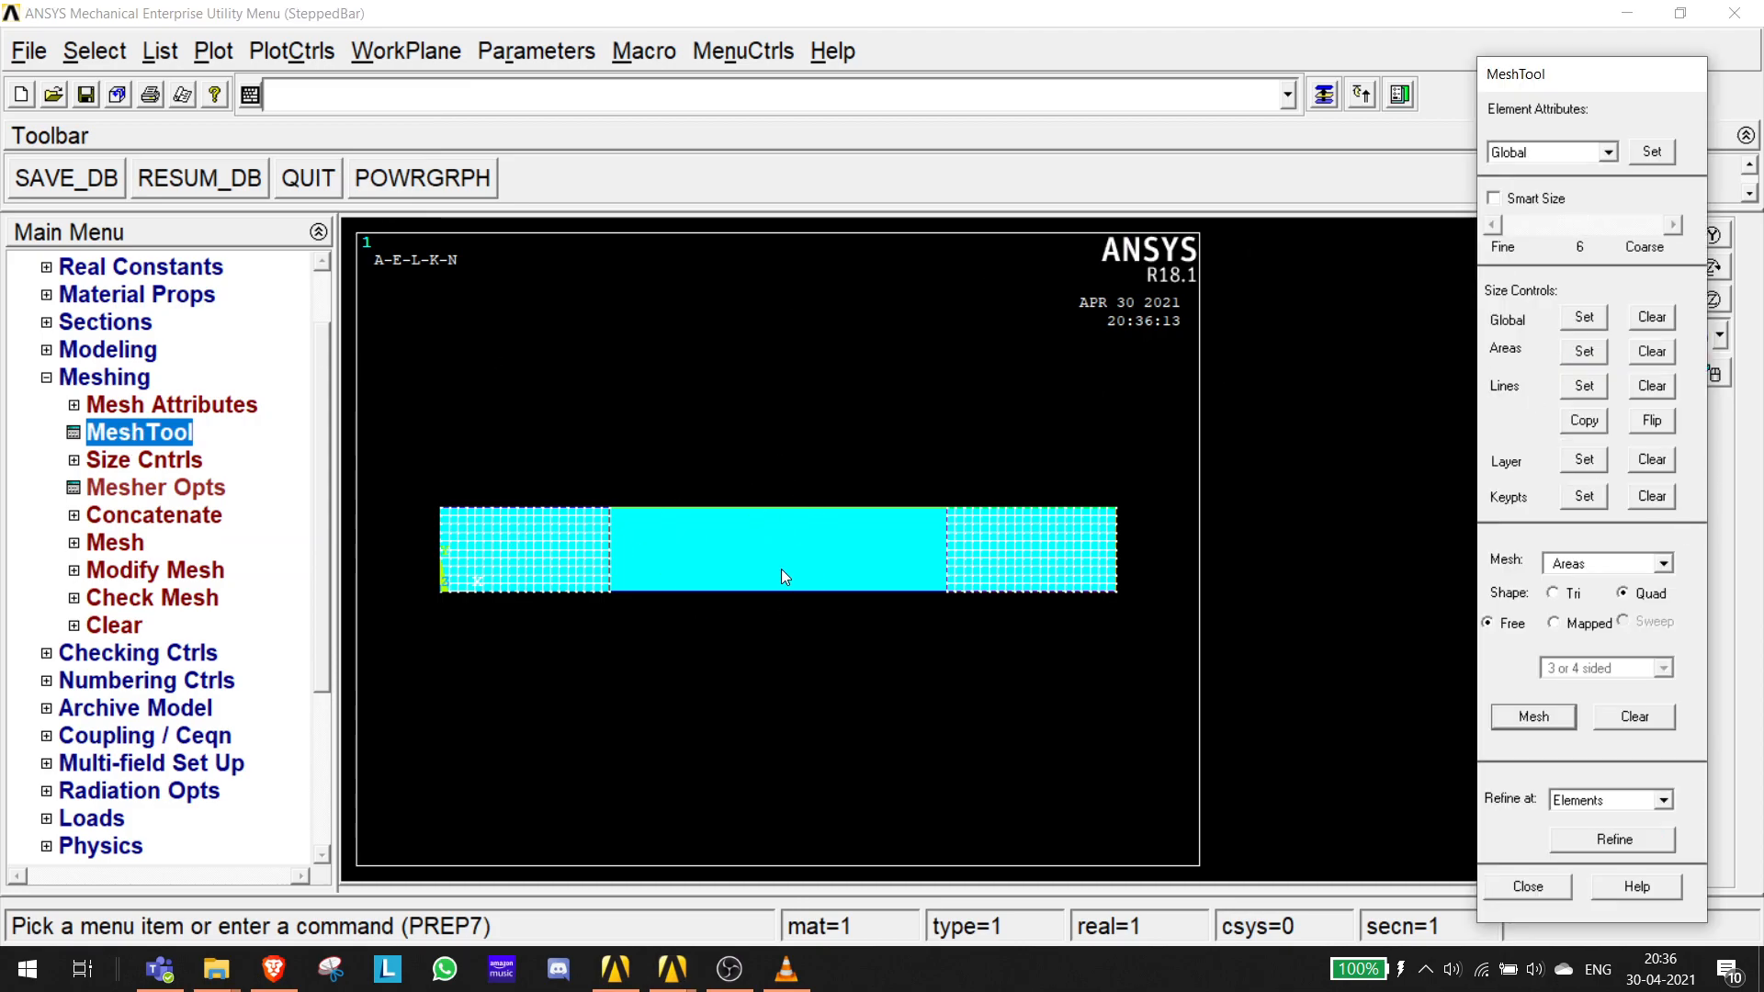
{"action": "left_click", "coordinate": [1650, 151]}
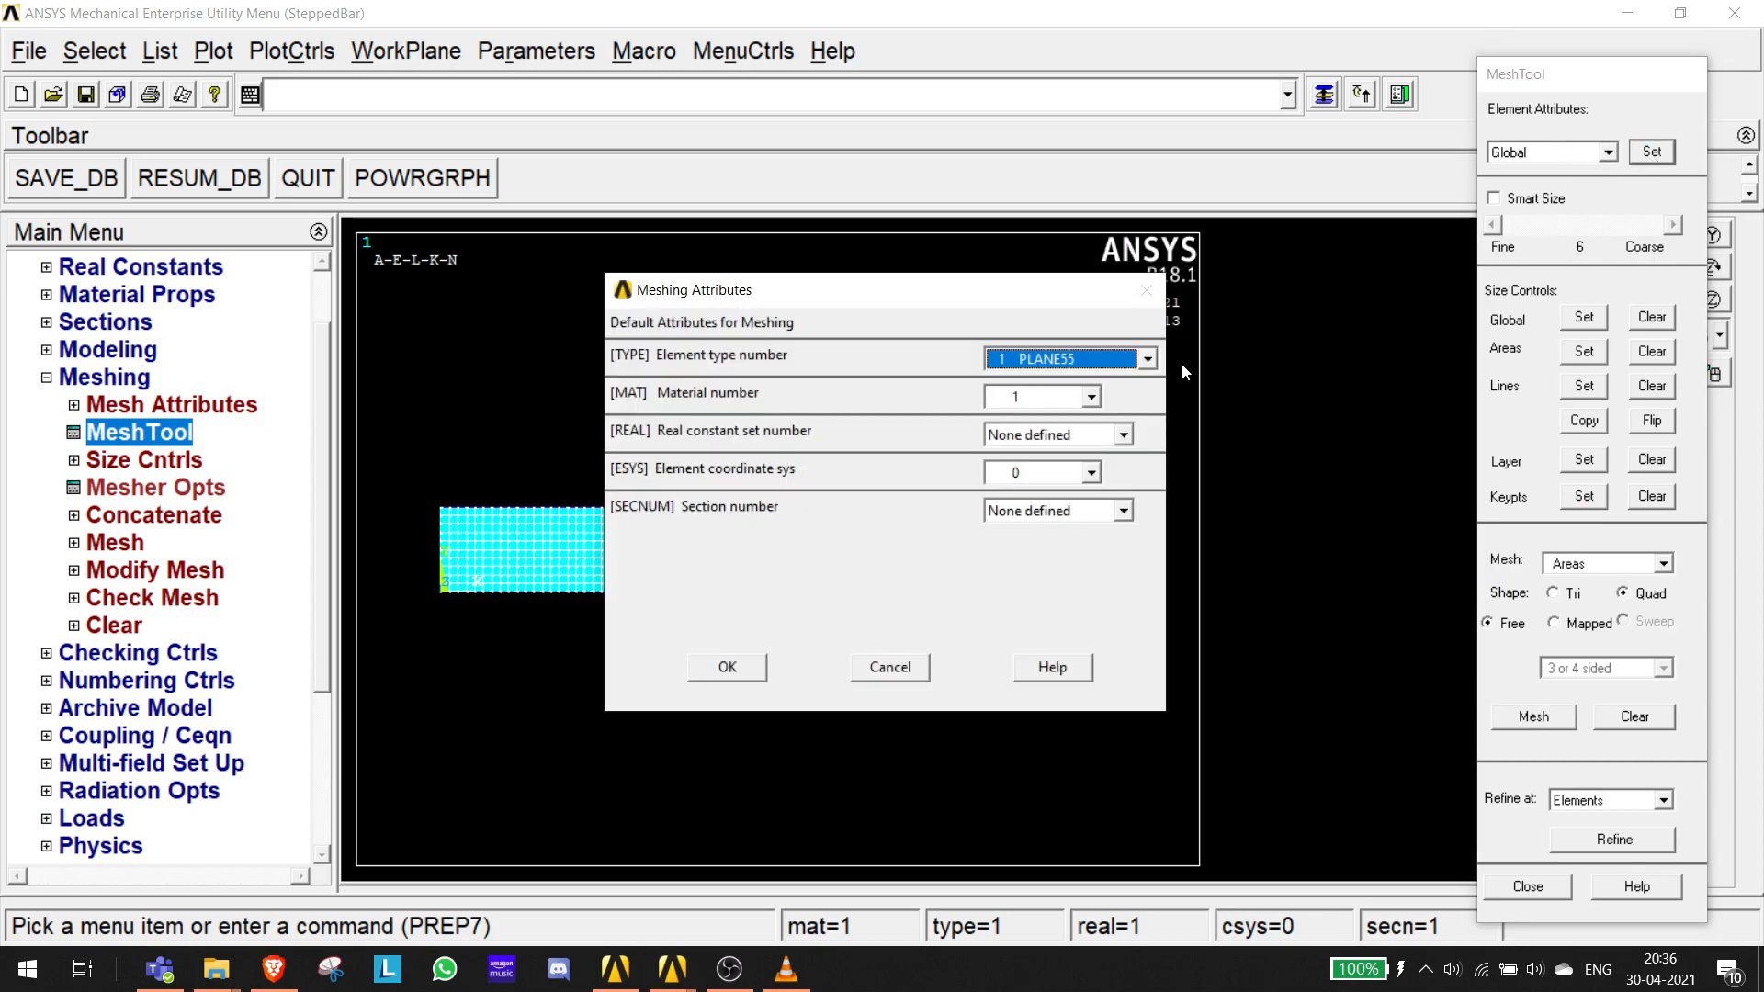
{"action": "left_click", "coordinate": [1093, 399]}
{"action": "left_click", "coordinate": [1028, 439]}
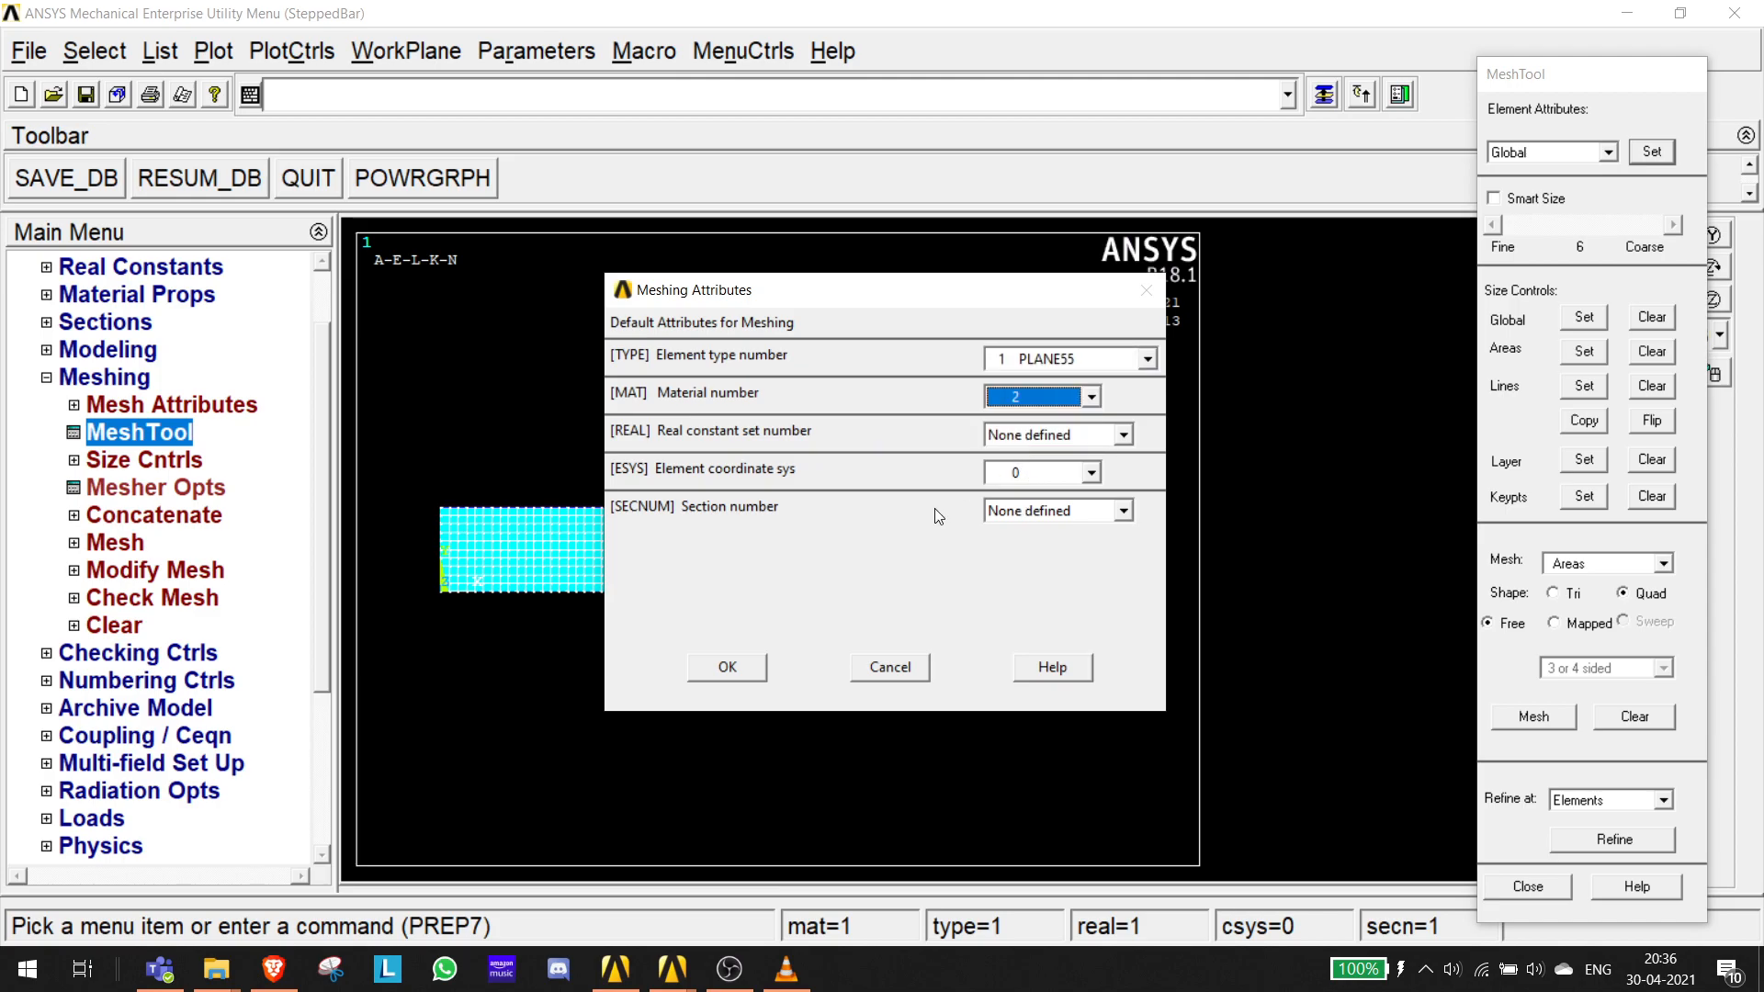
{"action": "left_click", "coordinate": [727, 668]}
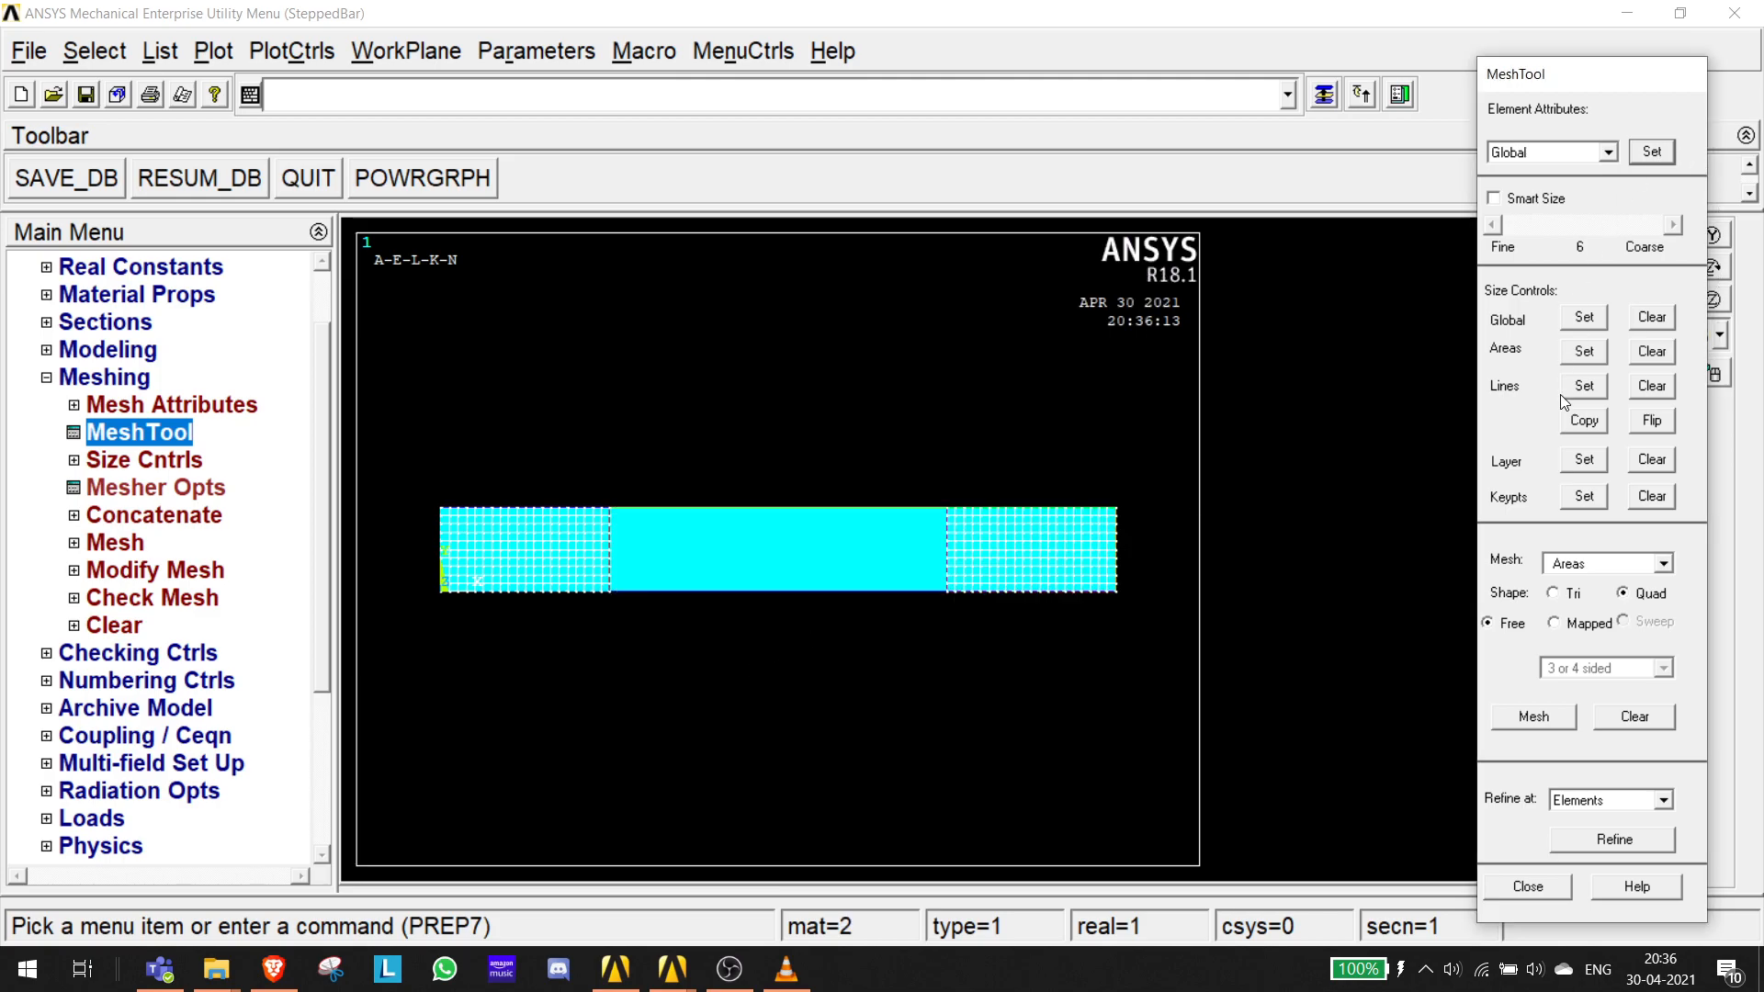
- Set the element edge length to 0.1 on the middle section area
{"action": "left_click", "coordinate": [1582, 352]}
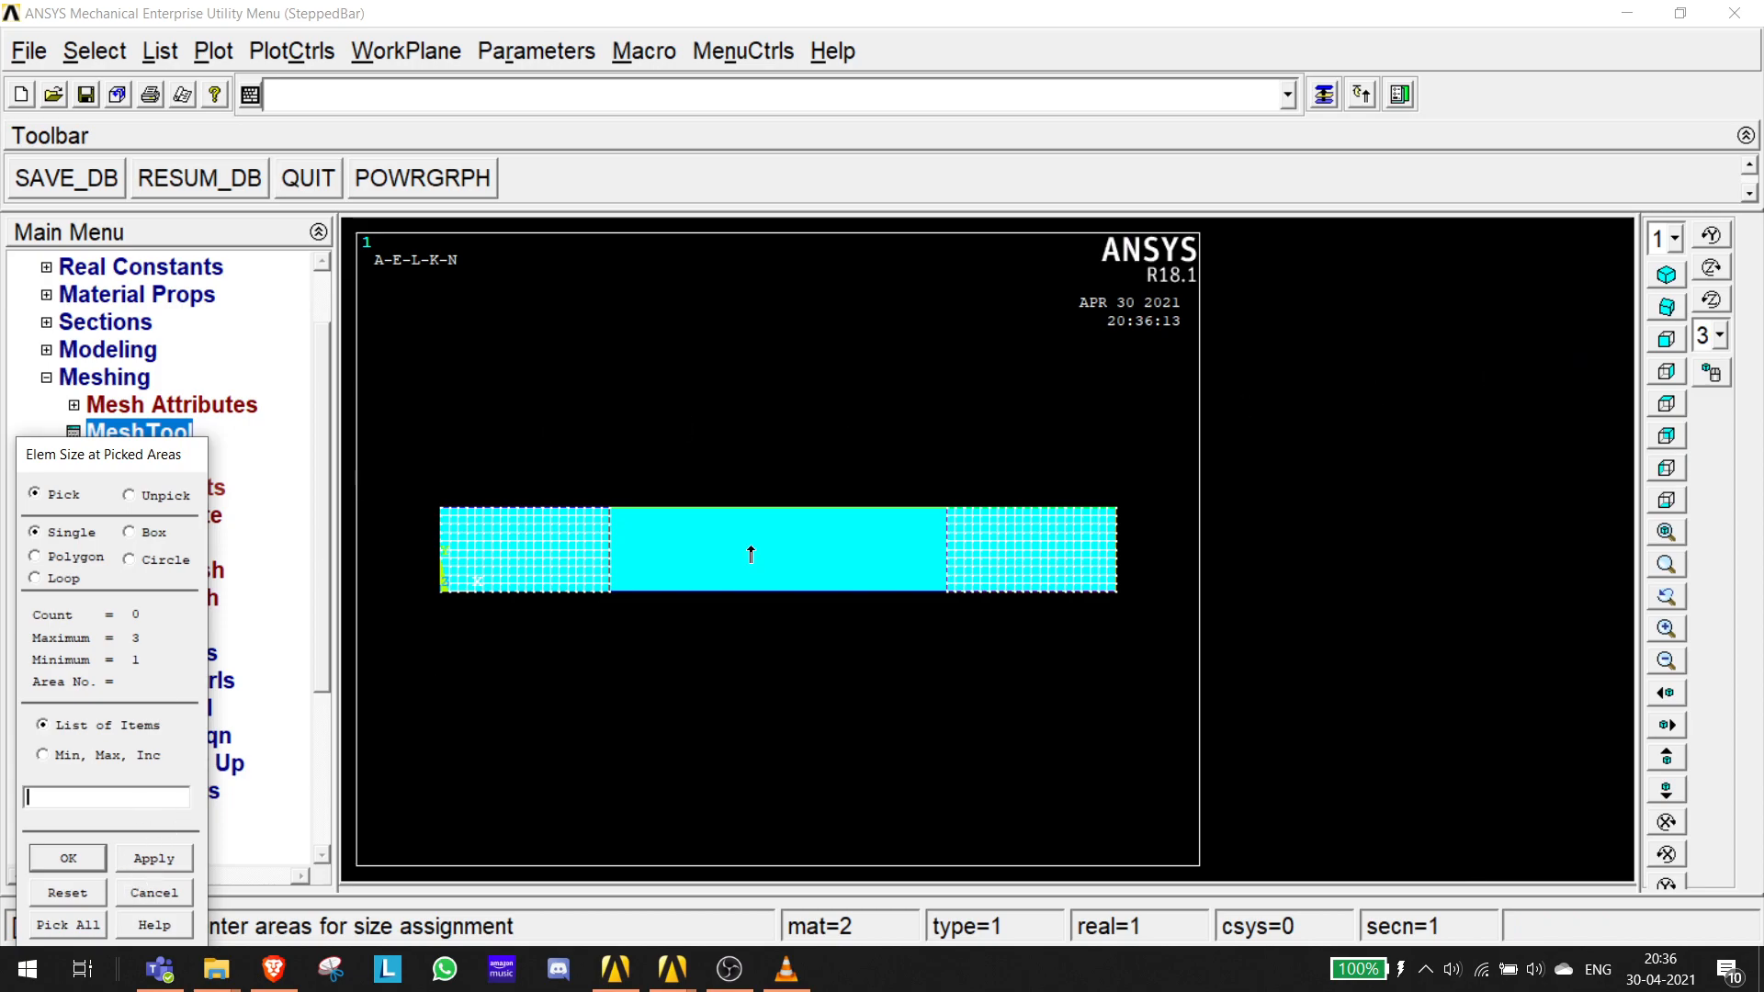
{"action": "left_click", "coordinate": [788, 532]}
{"action": "left_click", "coordinate": [182, 864]}
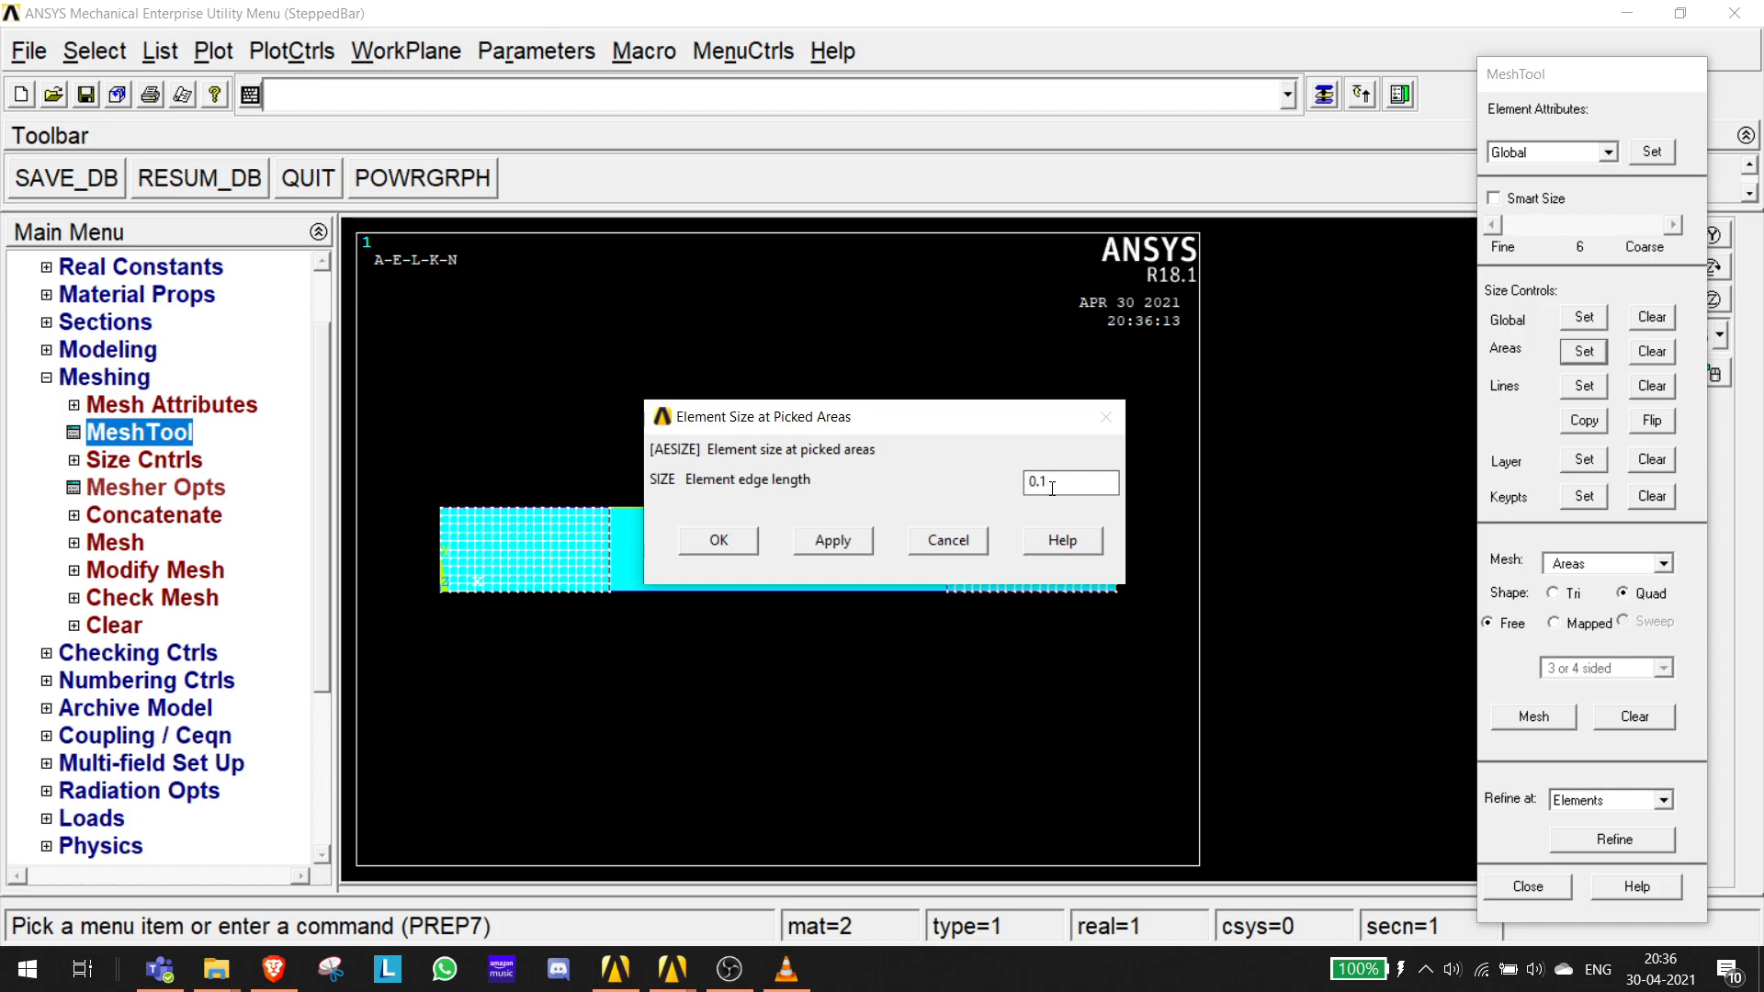
{"action": "left_click", "coordinate": [735, 551]}
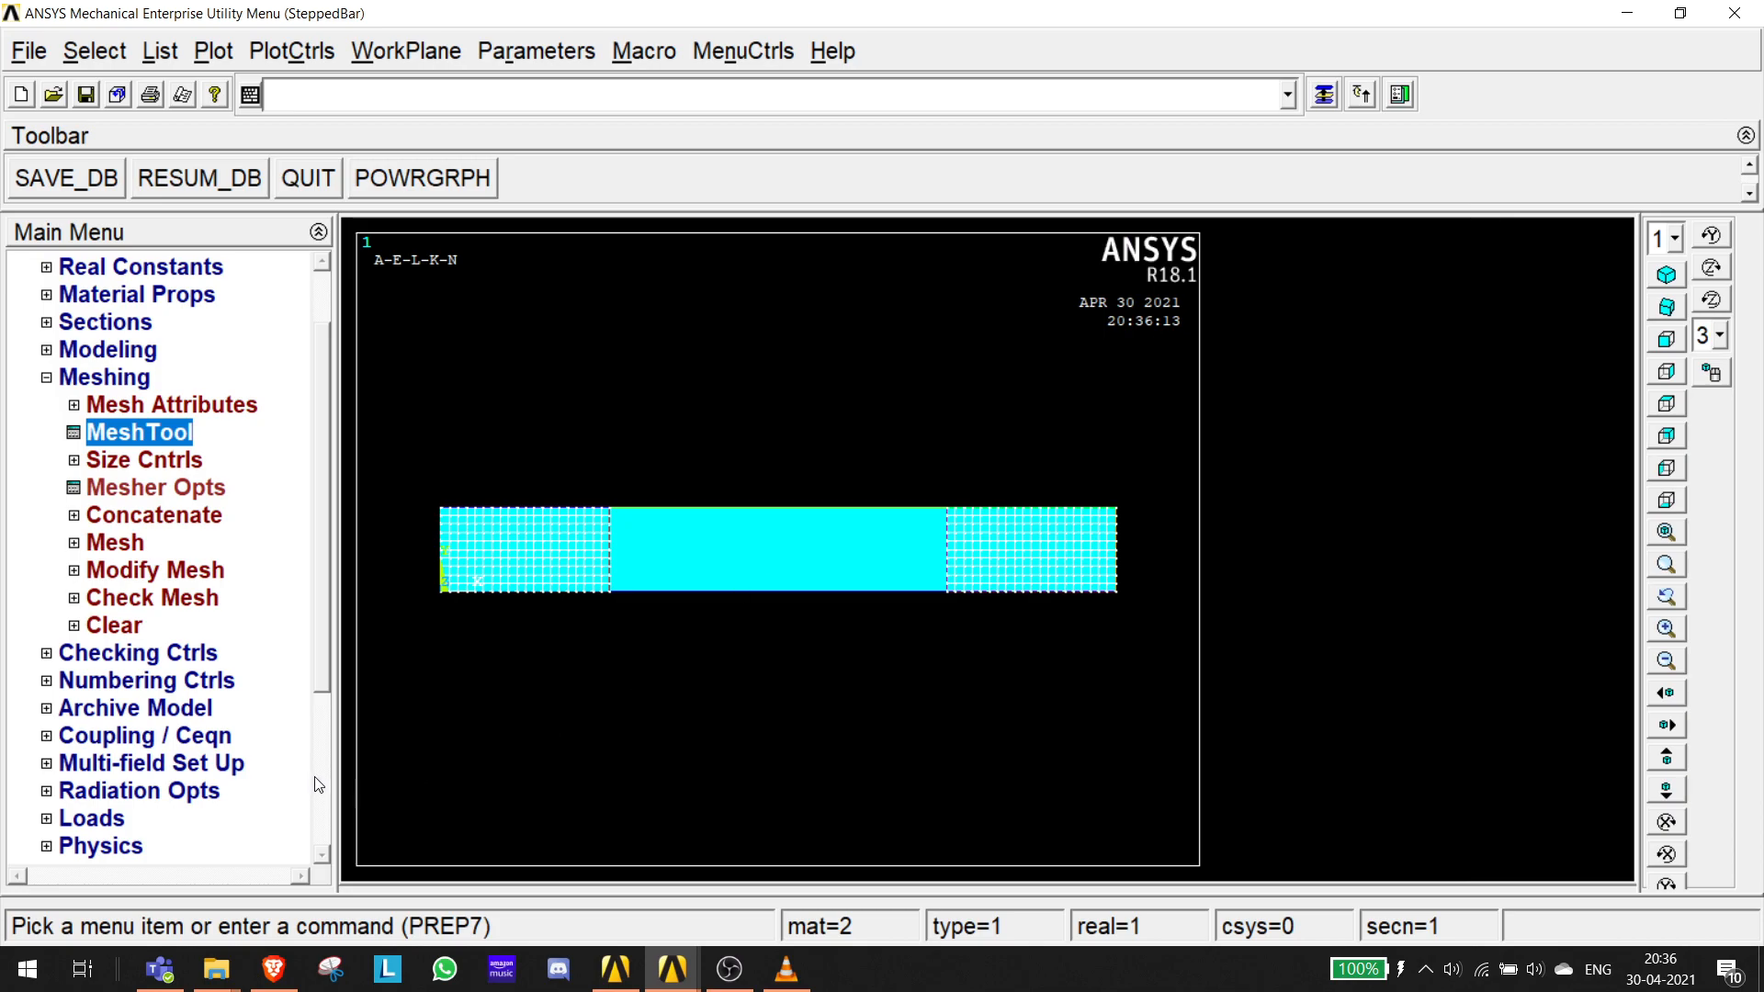
{"action": "key", "text": "alt+Tab"}
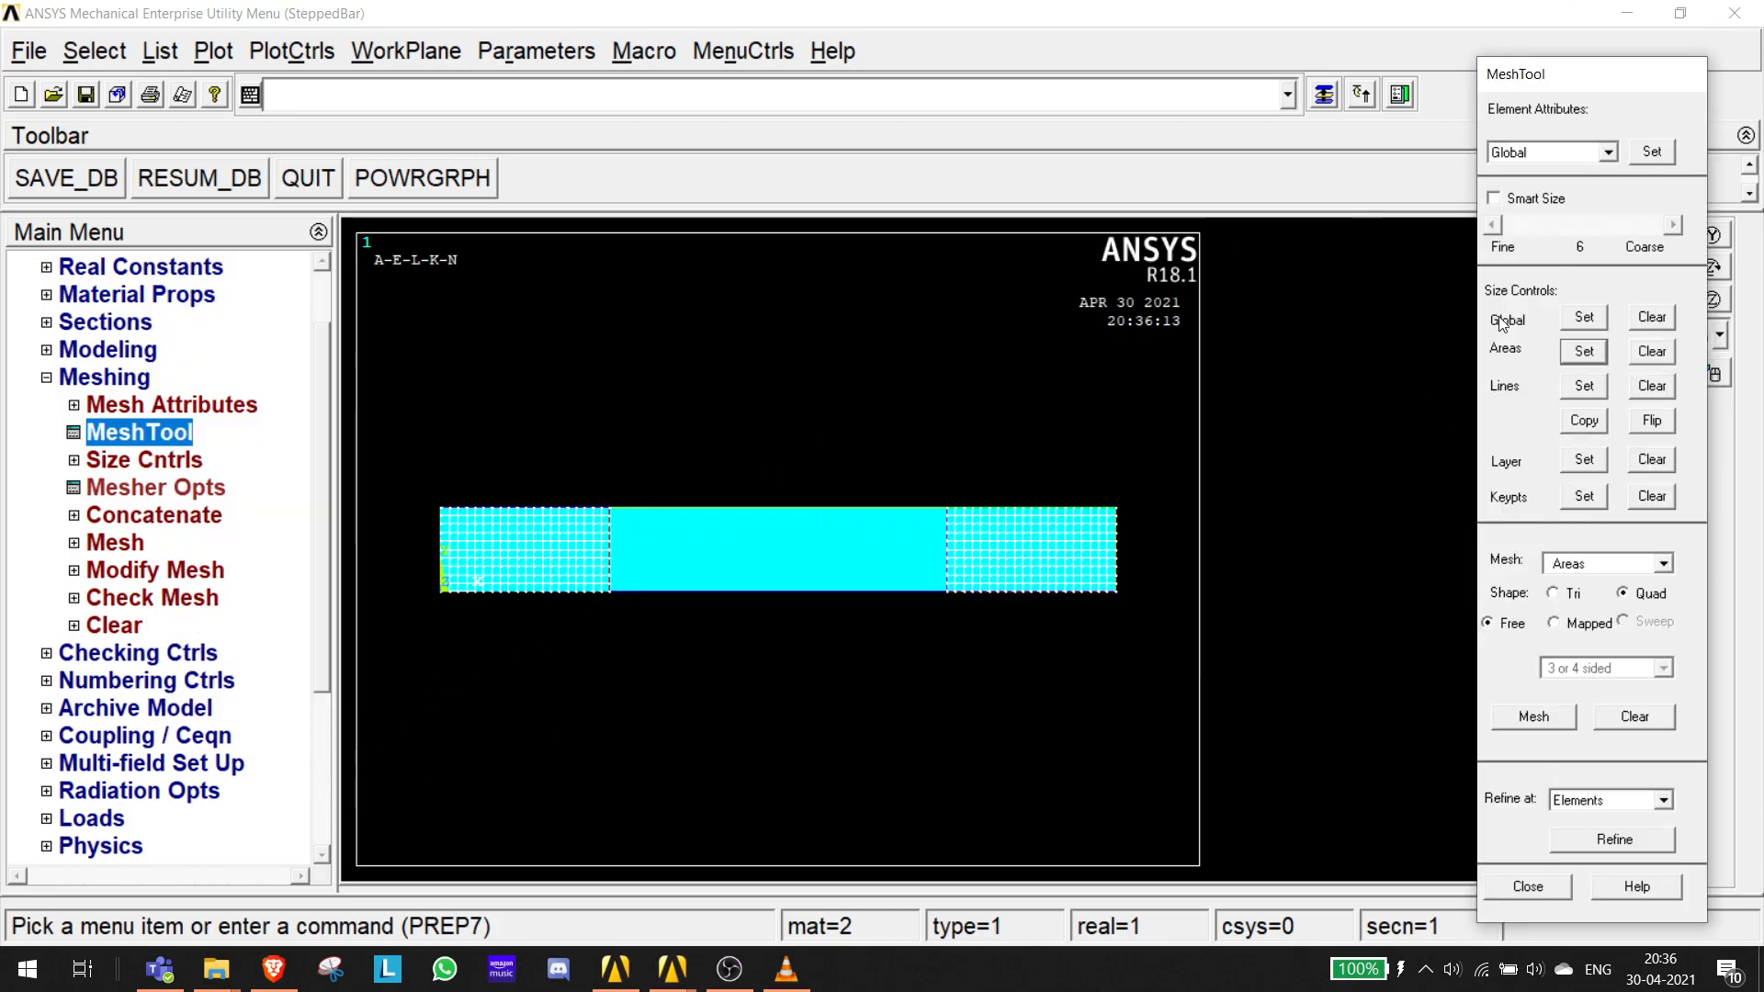
- Mesh the middle section area with free quad elements and finish the meshing stage
{"action": "left_click", "coordinate": [1533, 716]}
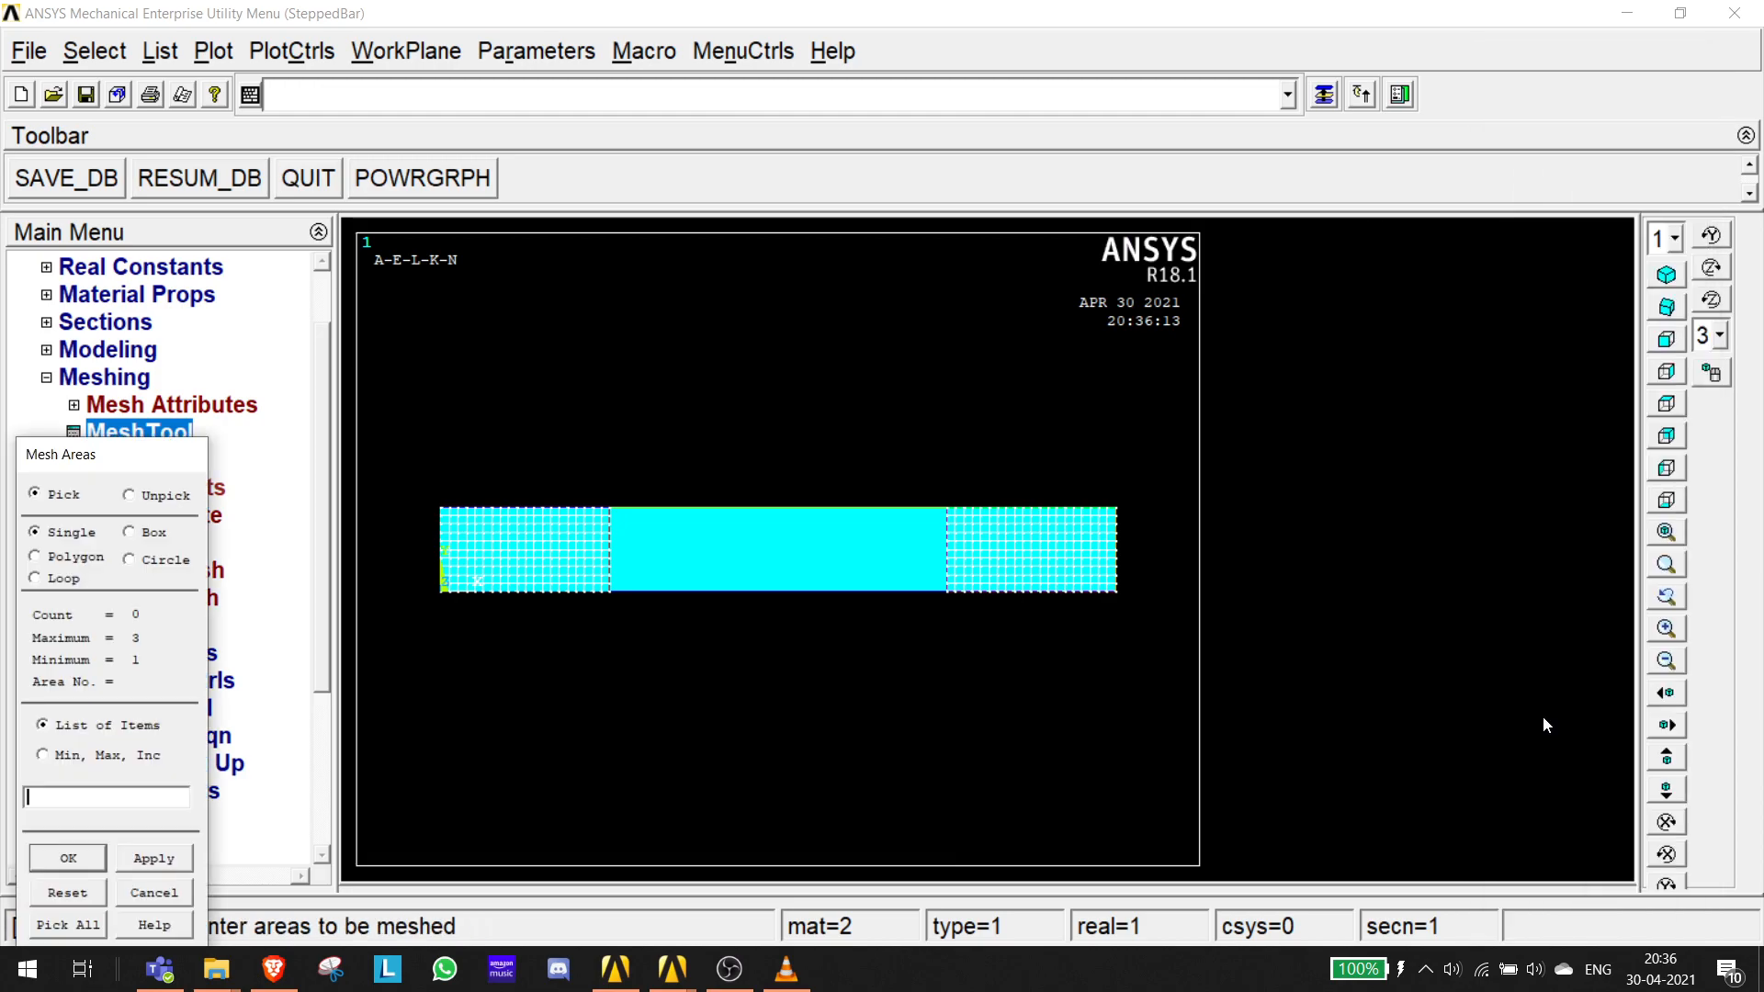
{"action": "left_click", "coordinate": [766, 550]}
{"action": "left_click", "coordinate": [164, 865]}
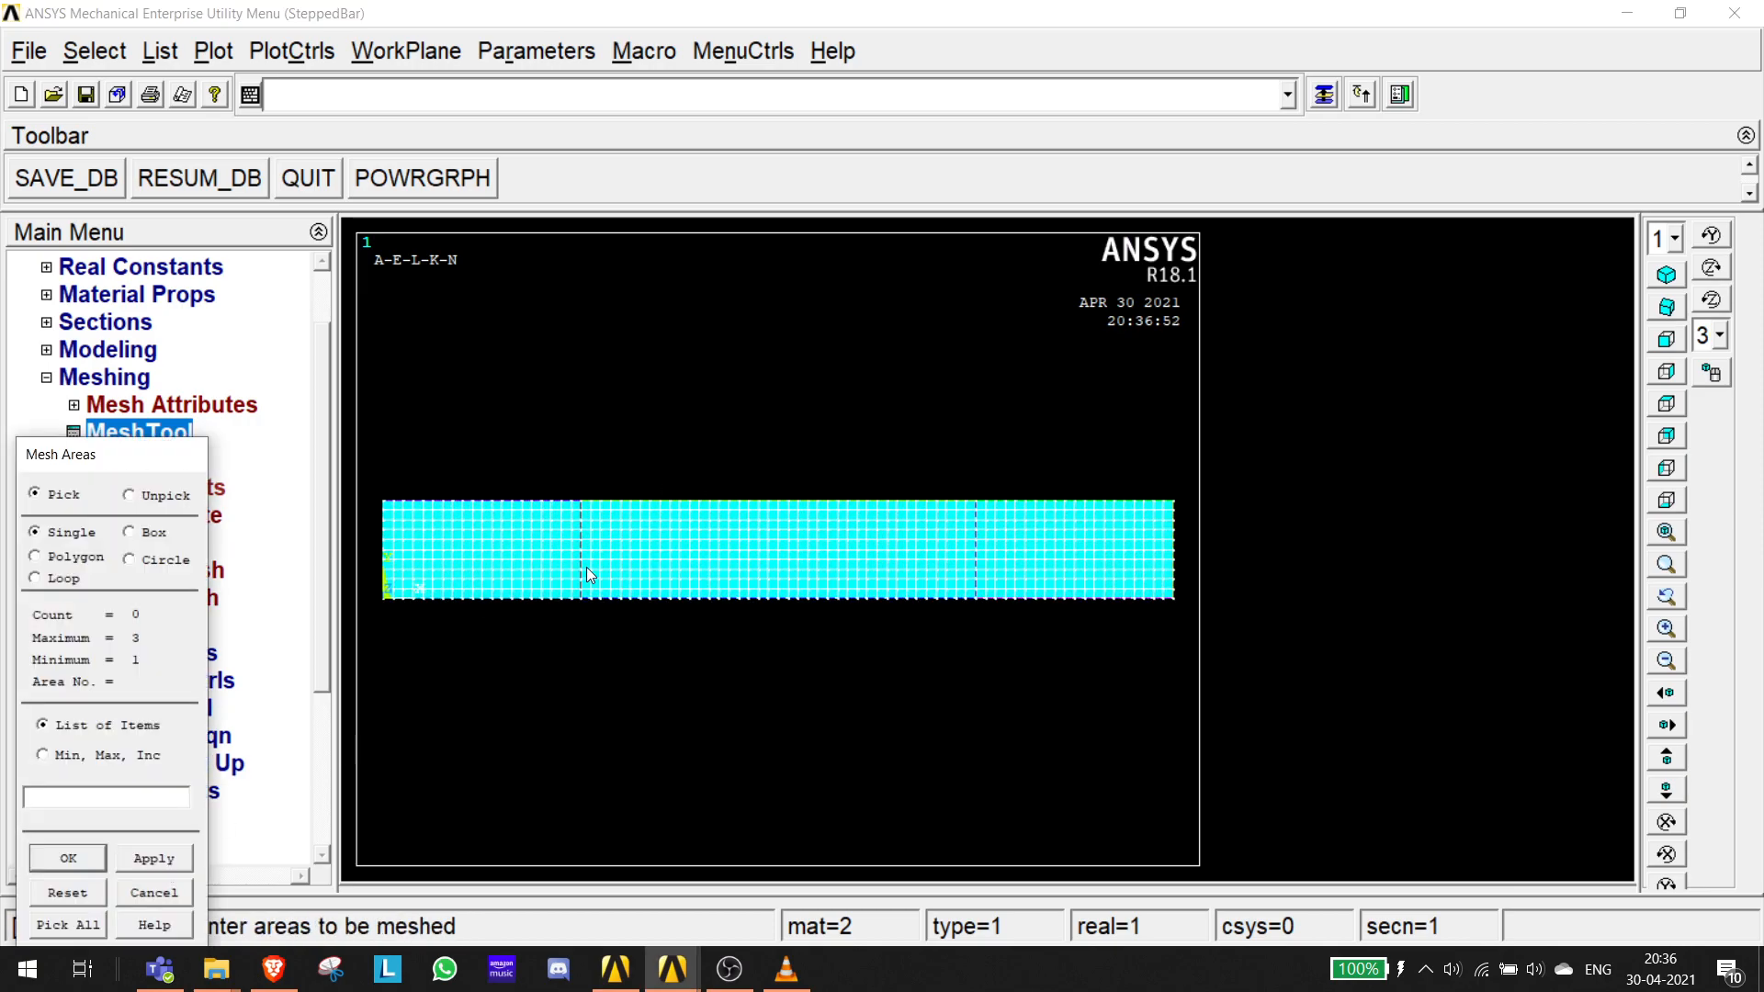
{"action": "left_click", "coordinate": [59, 860]}
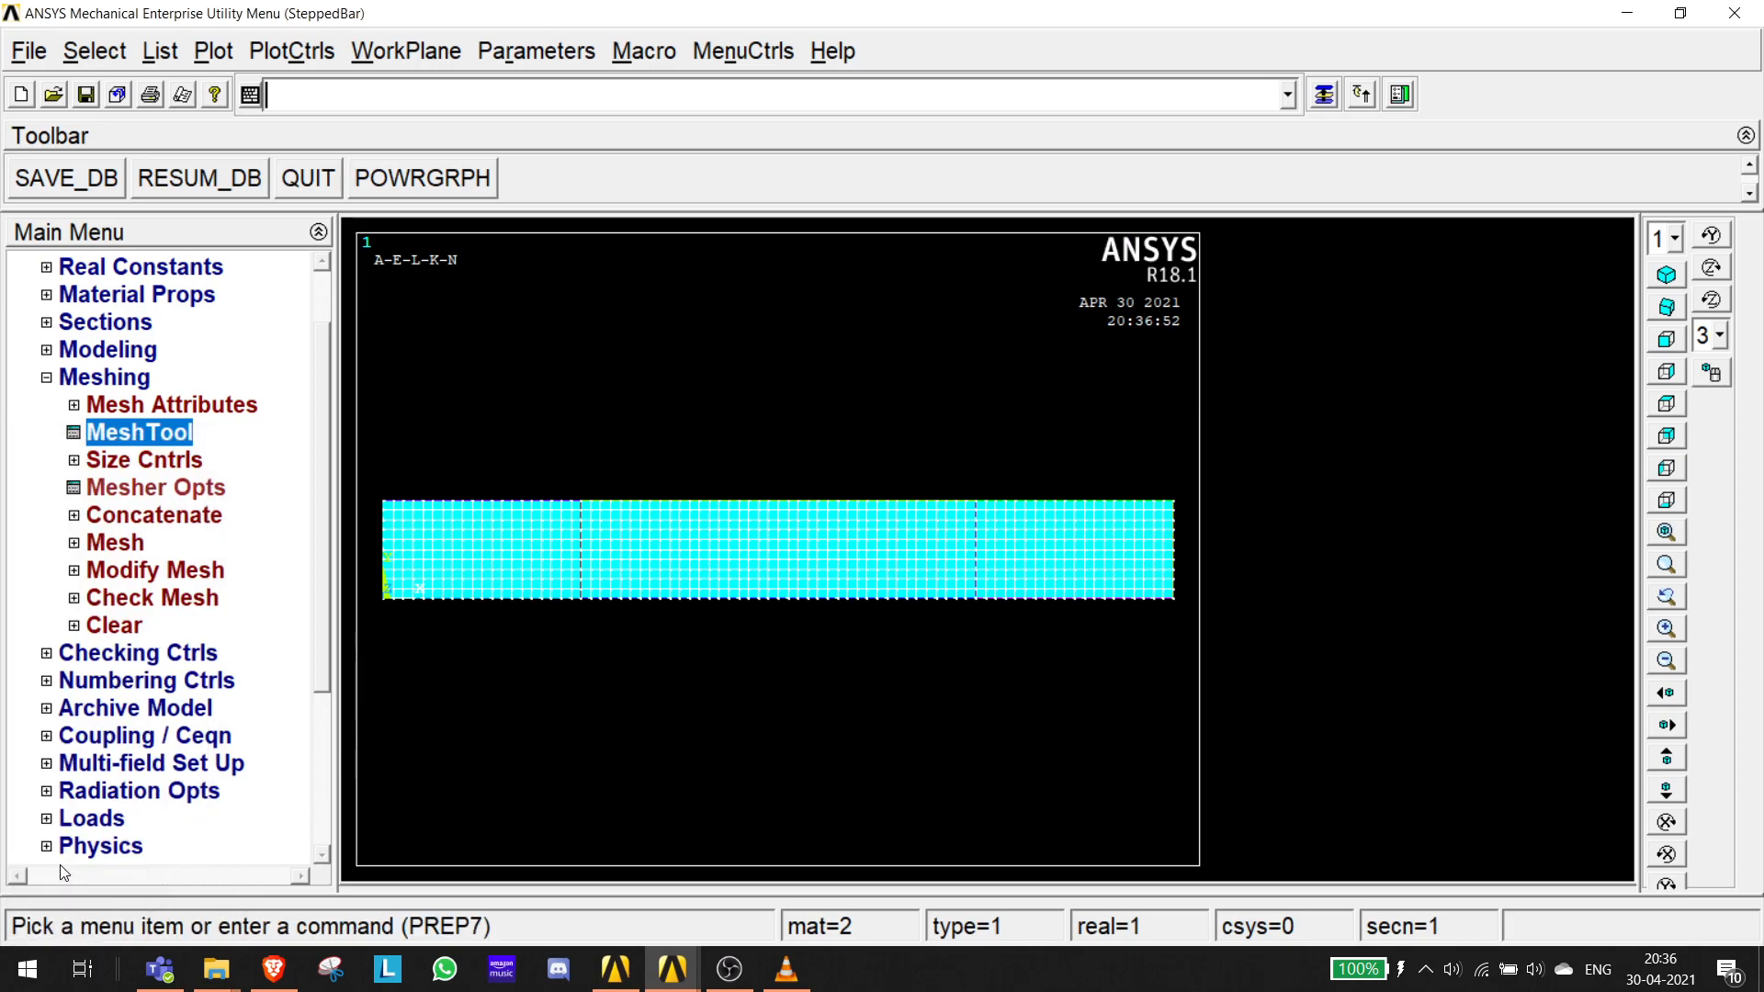
{"action": "left_click", "coordinate": [47, 378]}
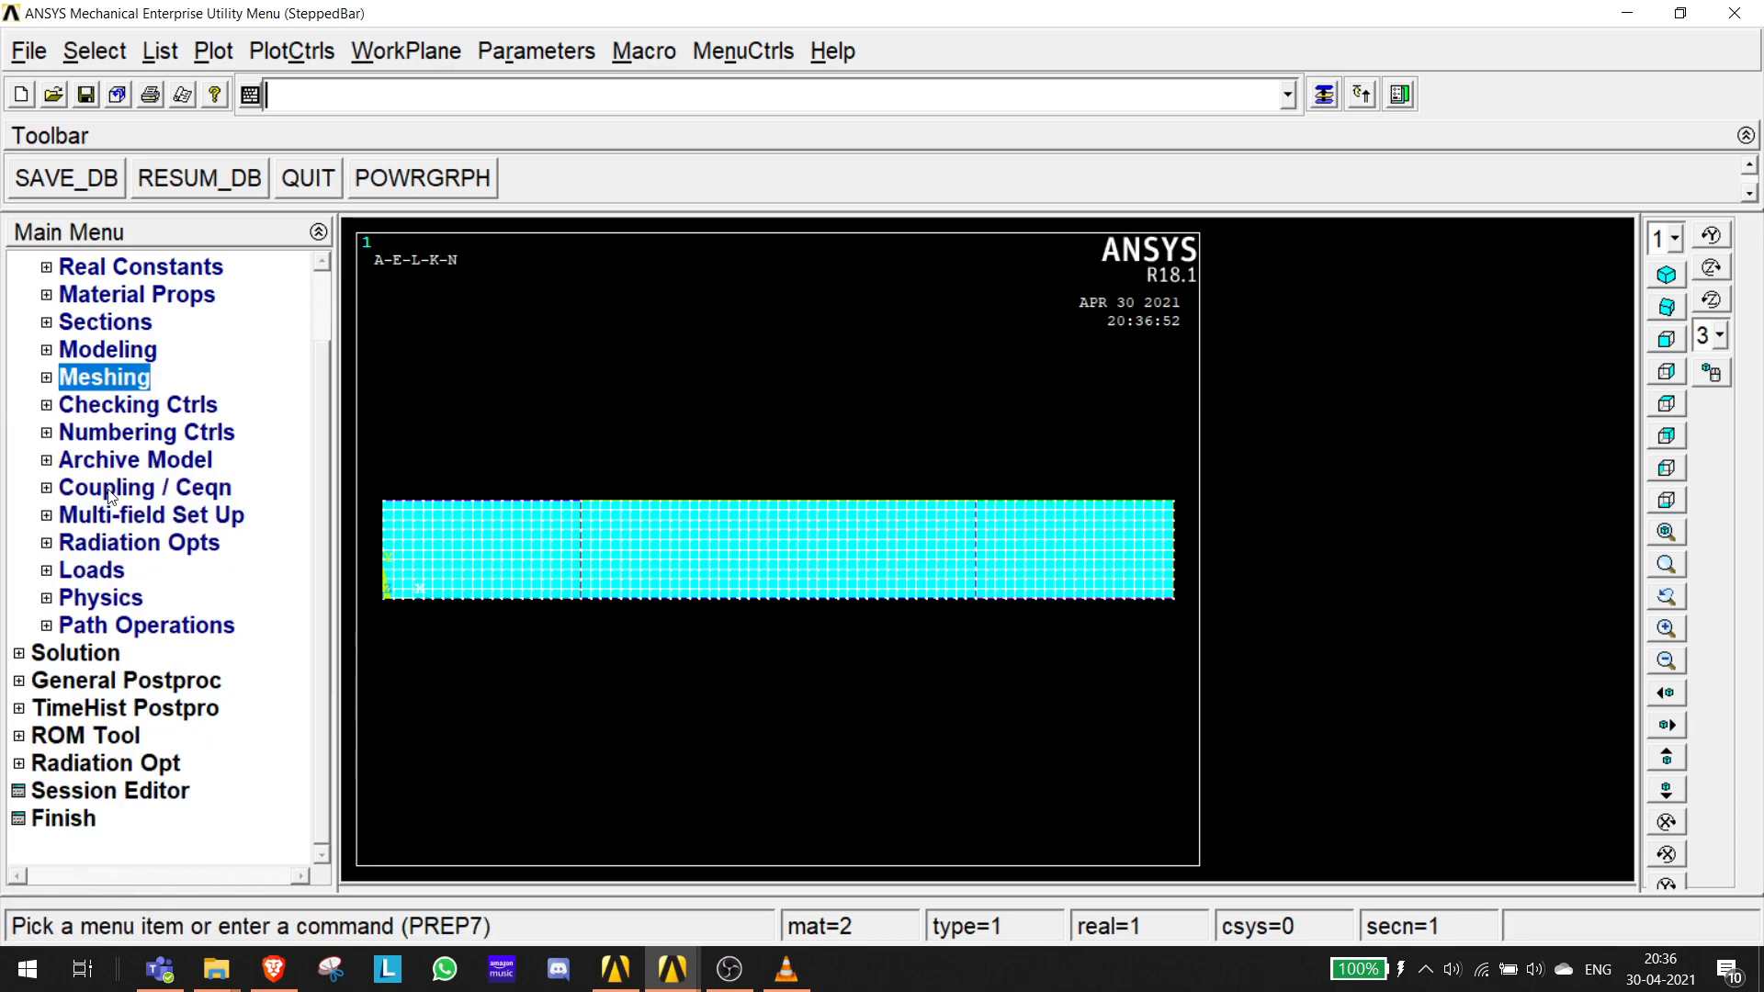
- Check the end temperatures on the problem sheet in Microsoft Teams, then return to ANSYS Mechanical APDL
{"action": "scroll", "coordinate": [625, 557], "scroll_direction": "down", "scroll_amount": 1}
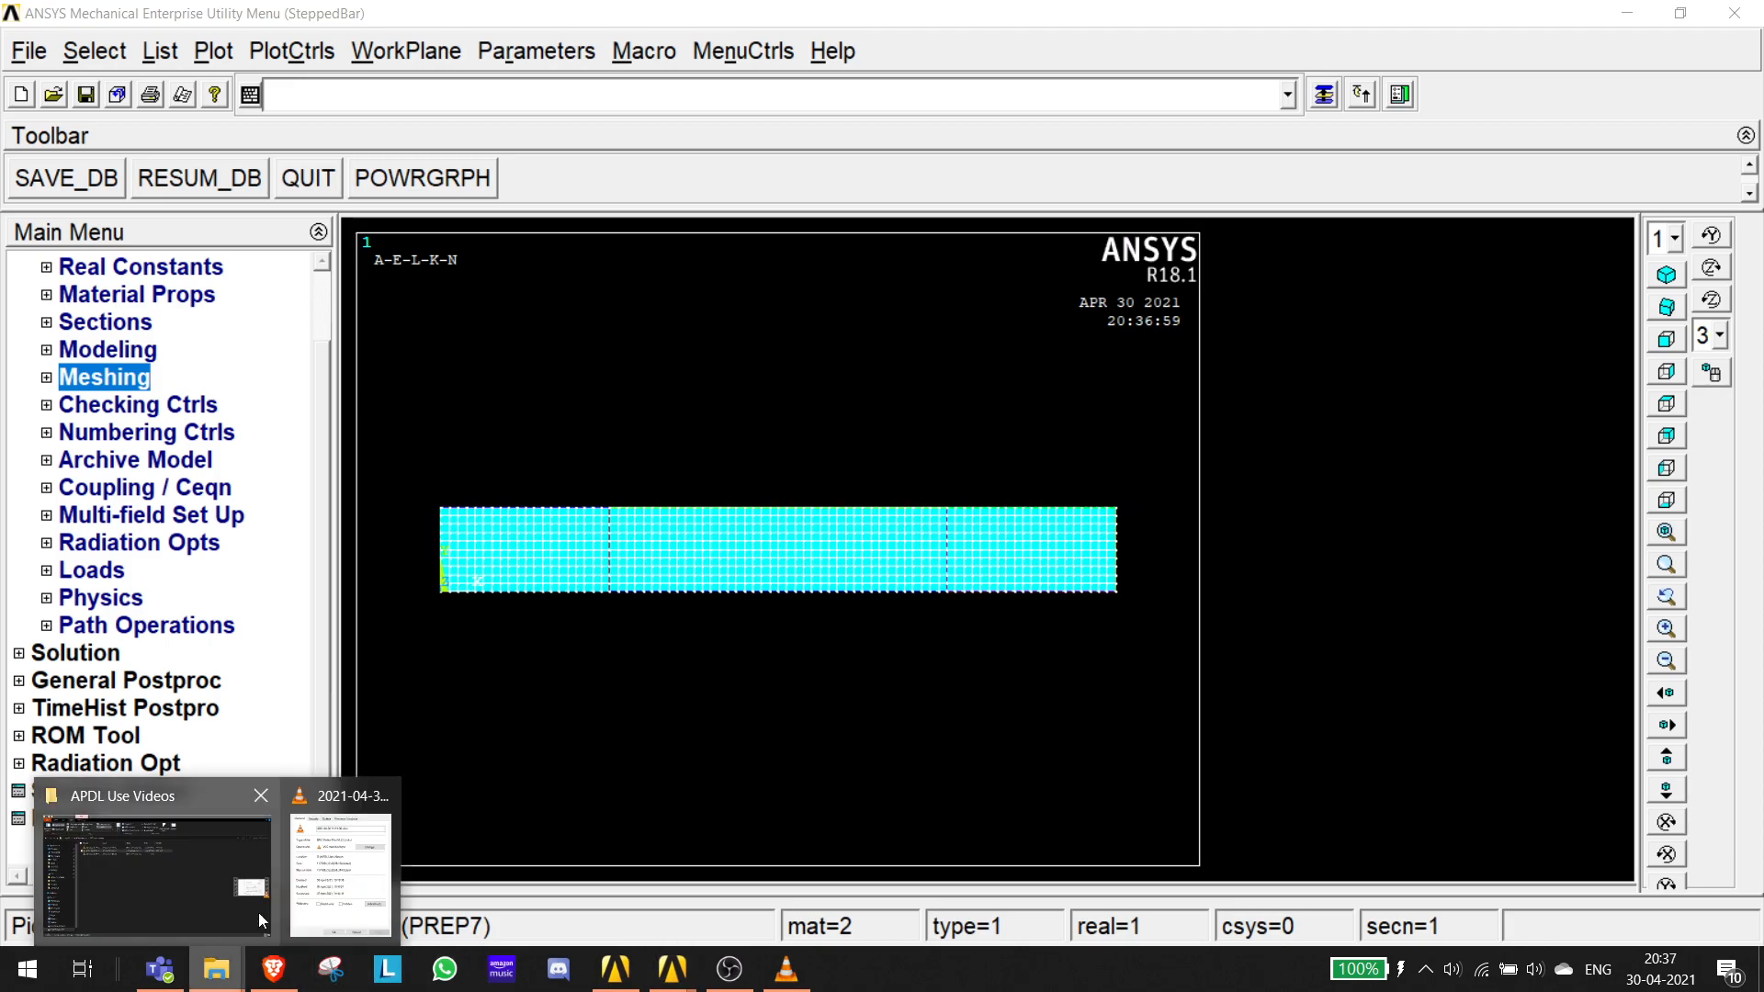
{"action": "left_click", "coordinate": [340, 868]}
{"action": "left_click", "coordinate": [159, 969]}
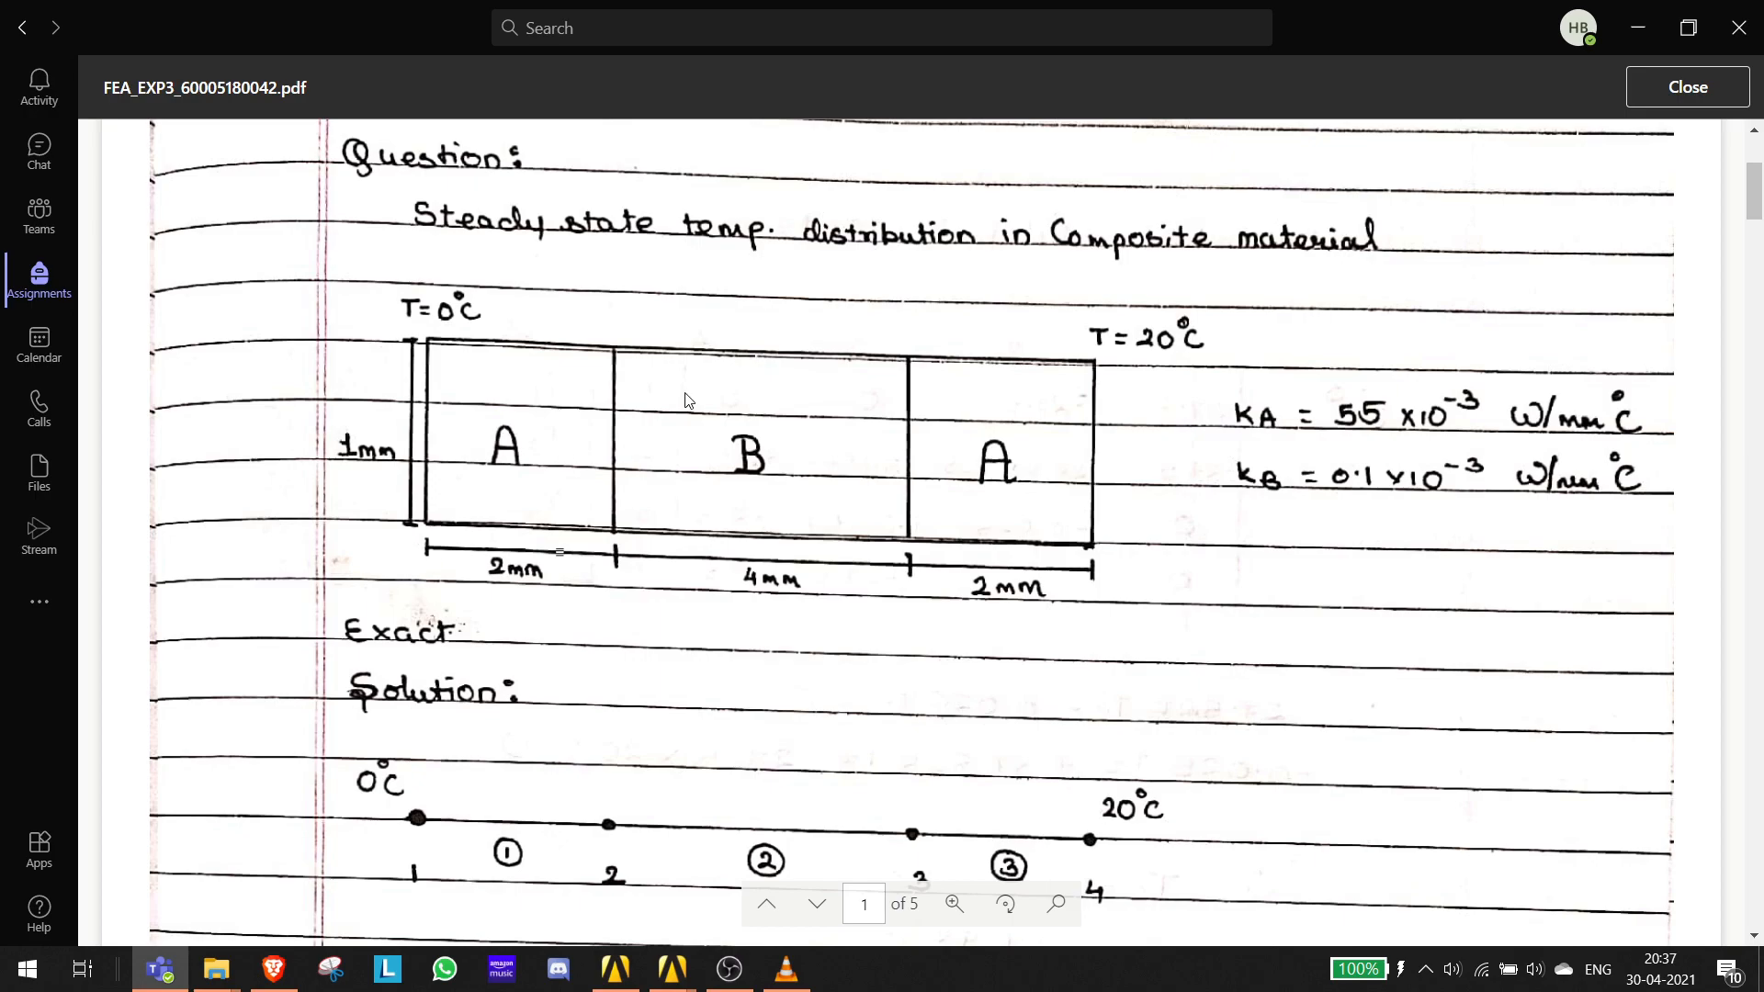
{"action": "mouse_move", "coordinate": [671, 969]}
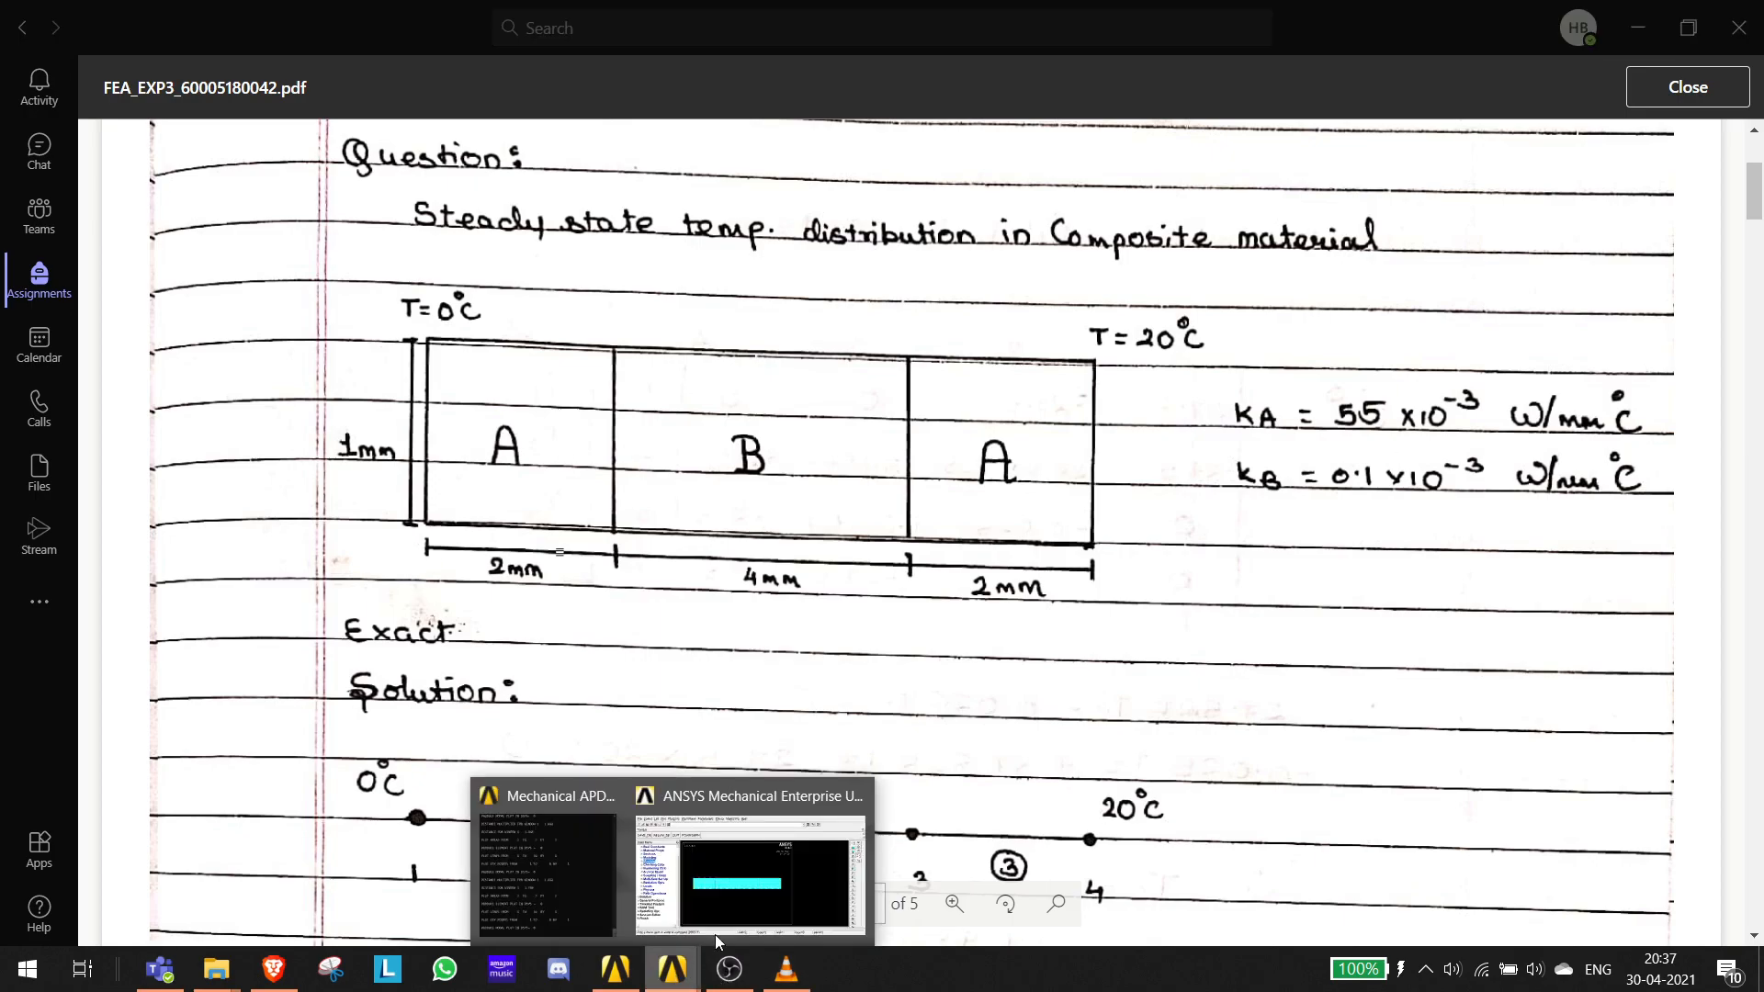
{"action": "left_click", "coordinate": [766, 884]}
- Enlarge the left end of the meshed composite and bring up the options for applying thermal temperature loads
{"action": "scroll", "coordinate": [451, 540], "scroll_direction": "up", "scroll_amount": 3}
{"action": "scroll", "coordinate": [441, 541], "scroll_direction": "down", "scroll_amount": 2}
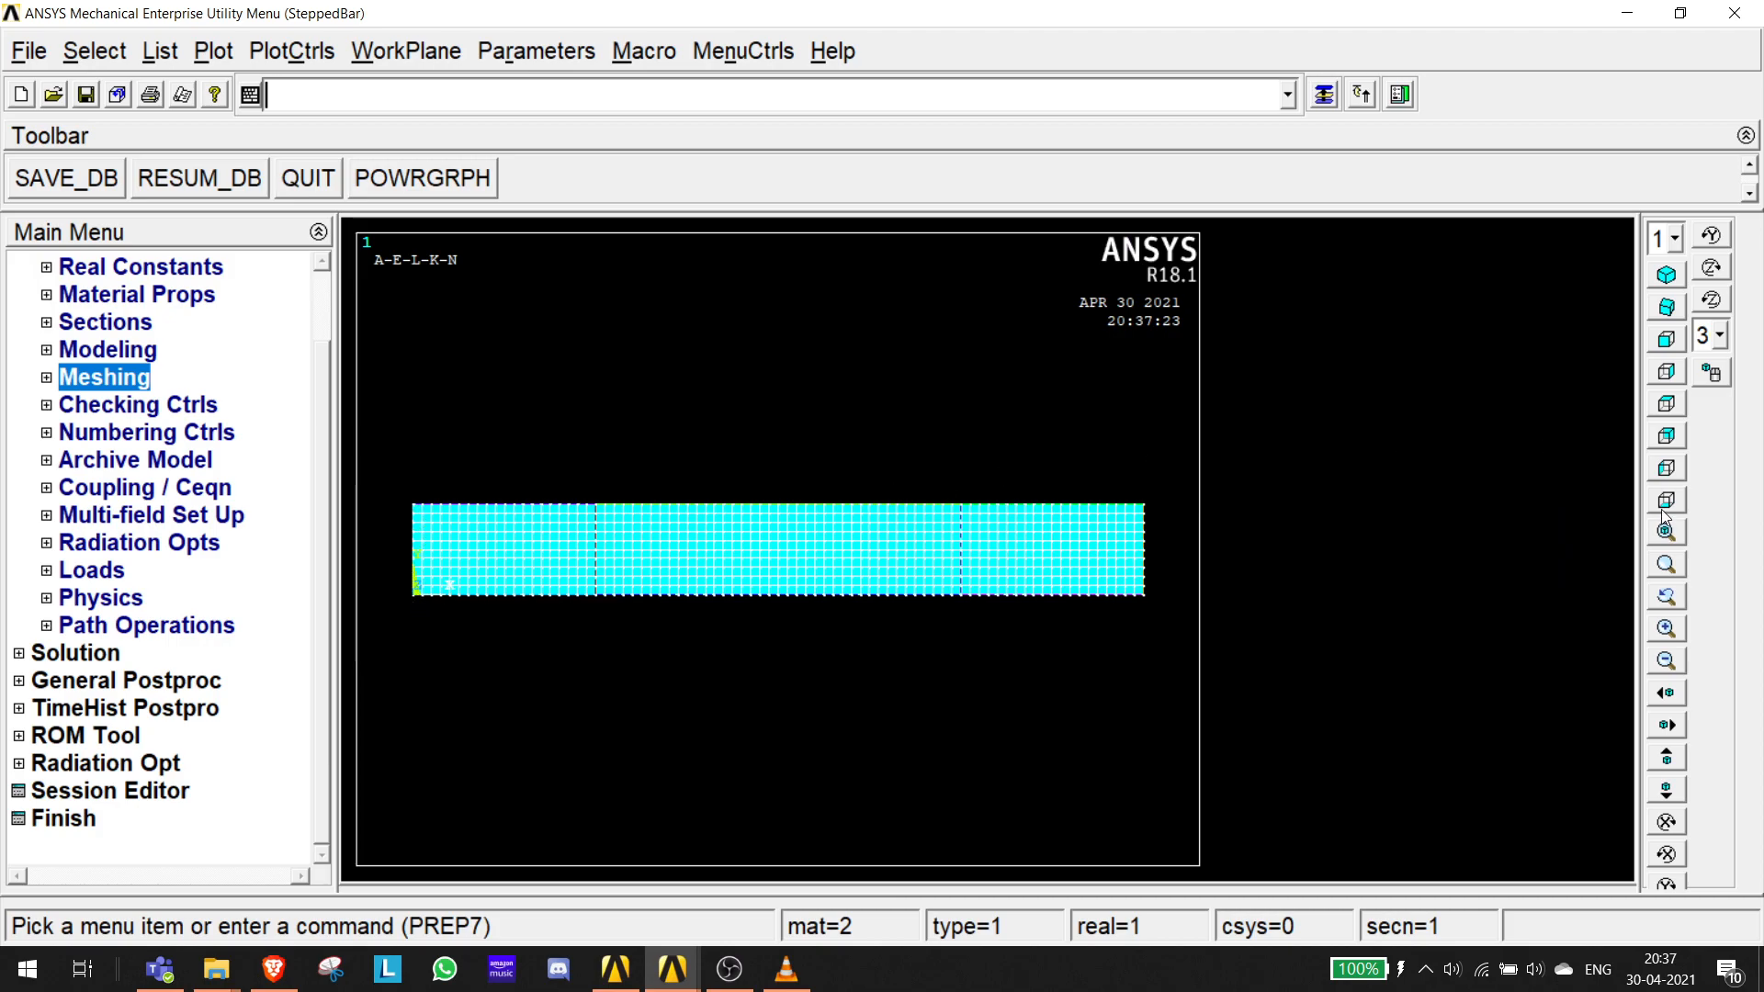
{"action": "left_click", "coordinate": [1670, 567]}
{"action": "left_click", "coordinate": [437, 607]}
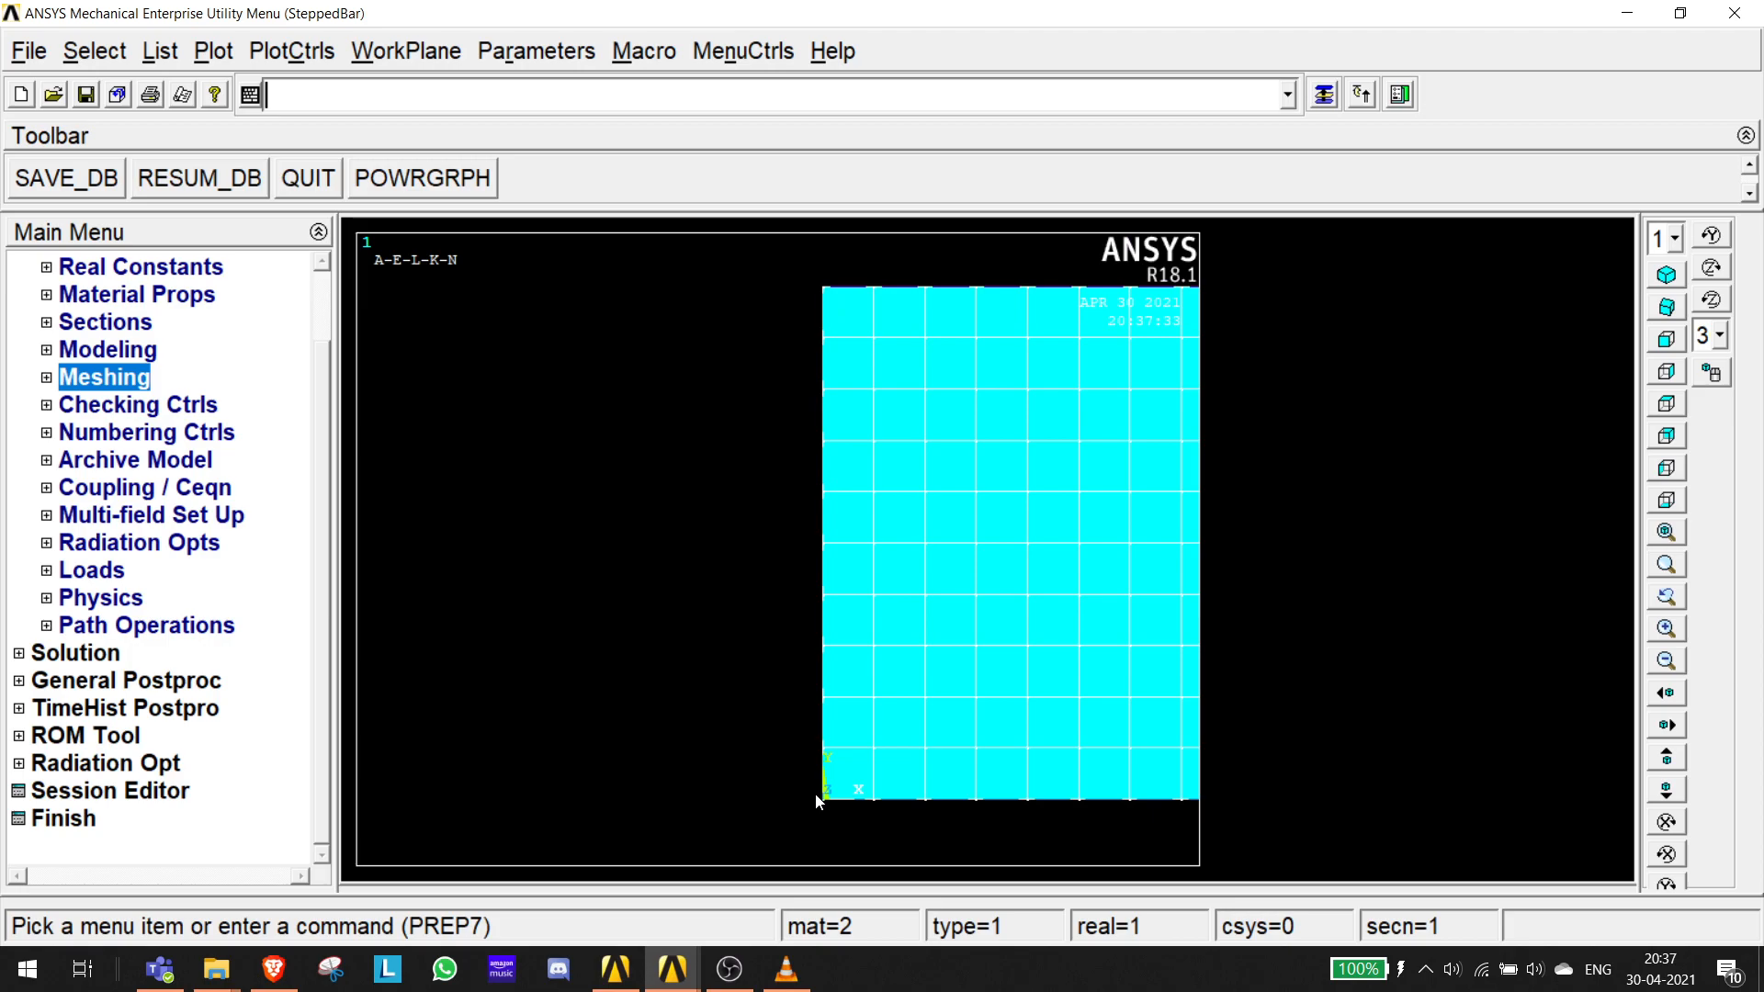
{"action": "left_click", "coordinate": [47, 572]}
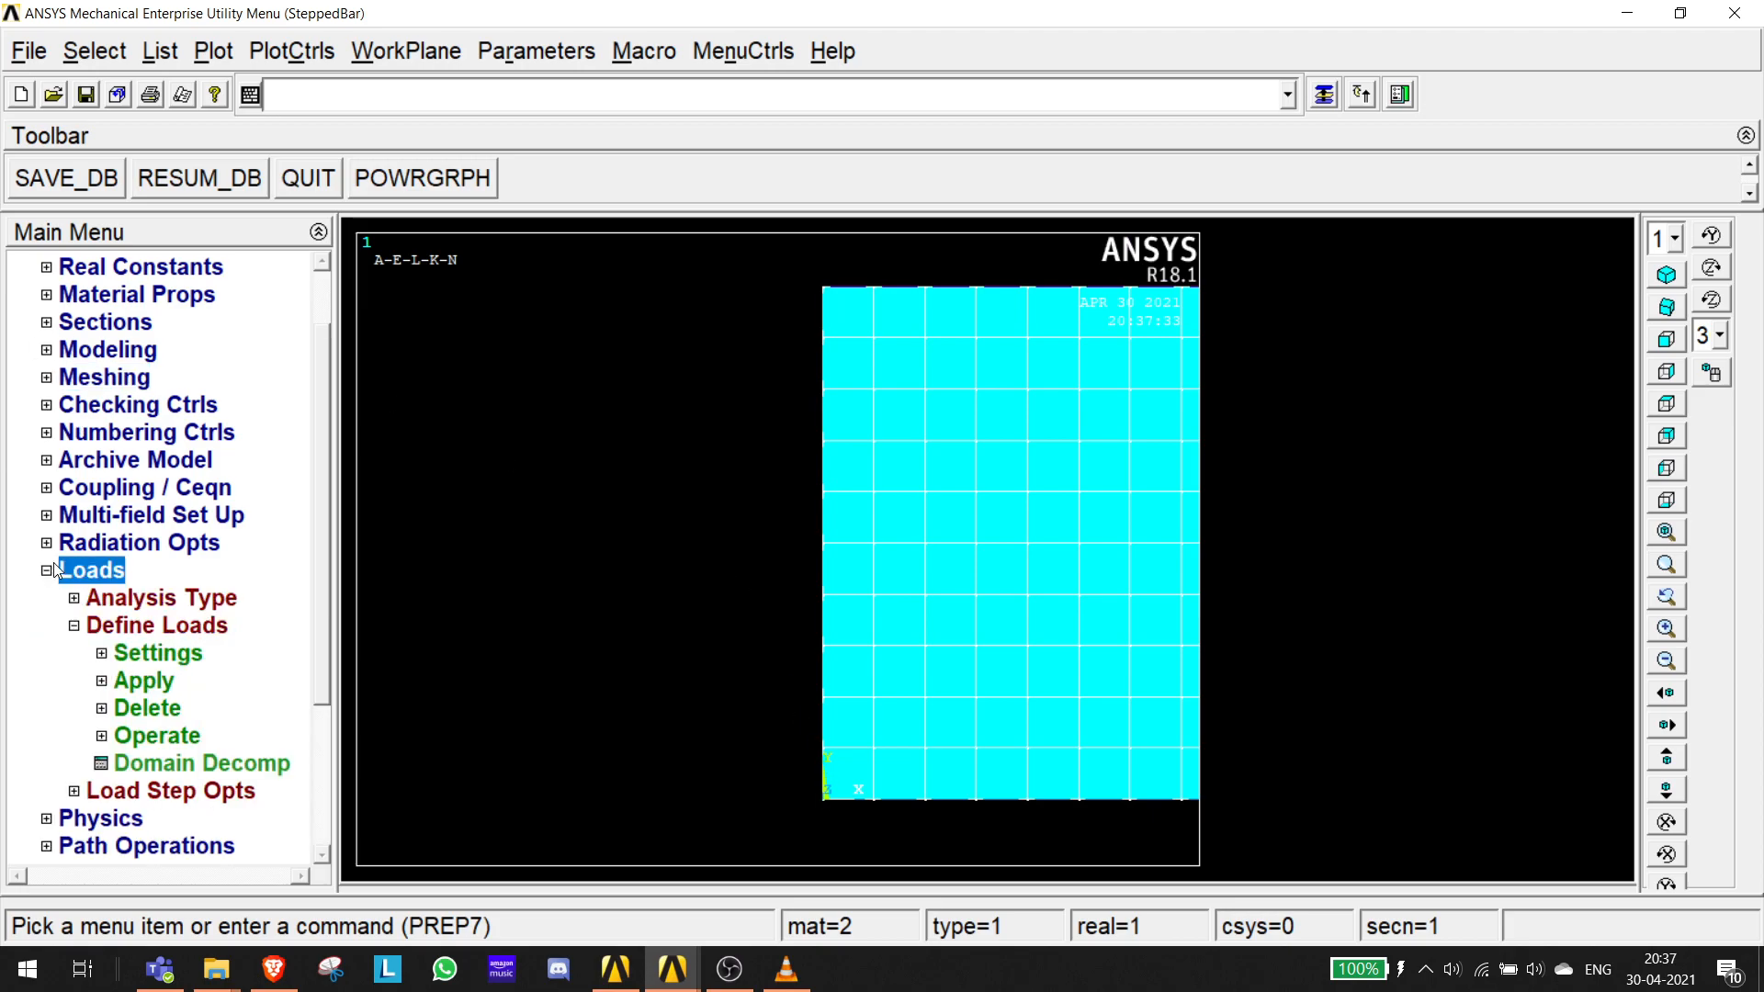
{"action": "left_click", "coordinate": [108, 685]}
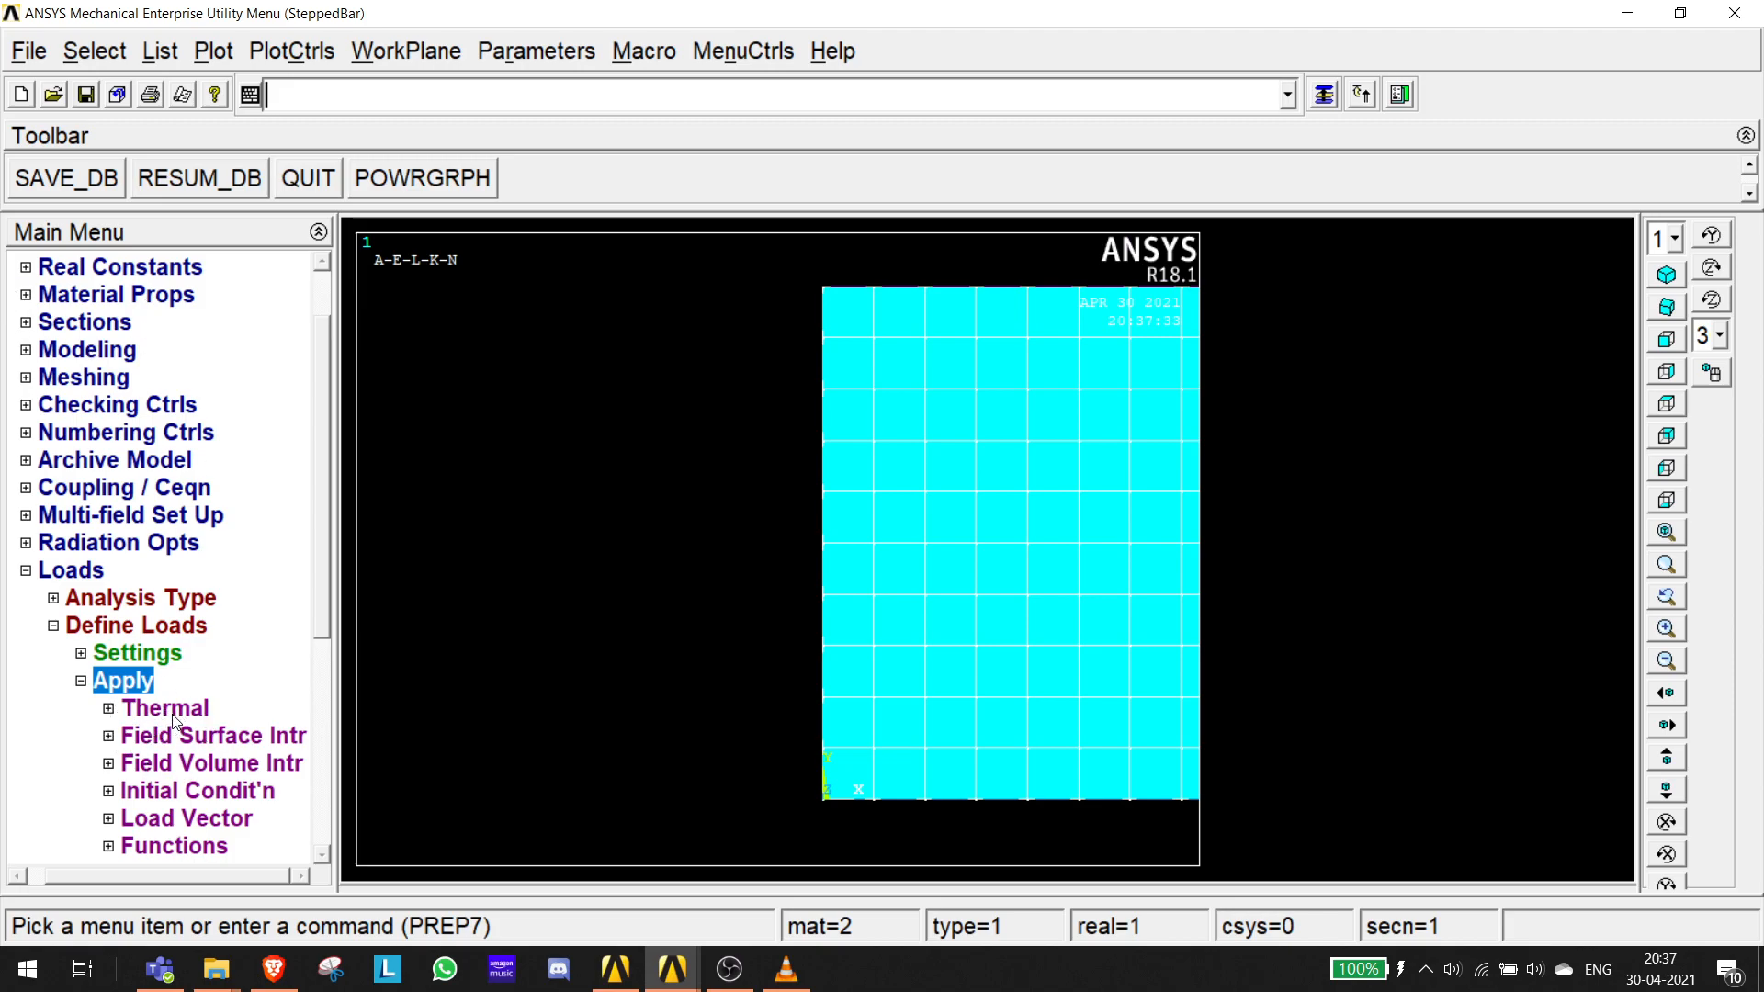
{"action": "left_click", "coordinate": [109, 709]}
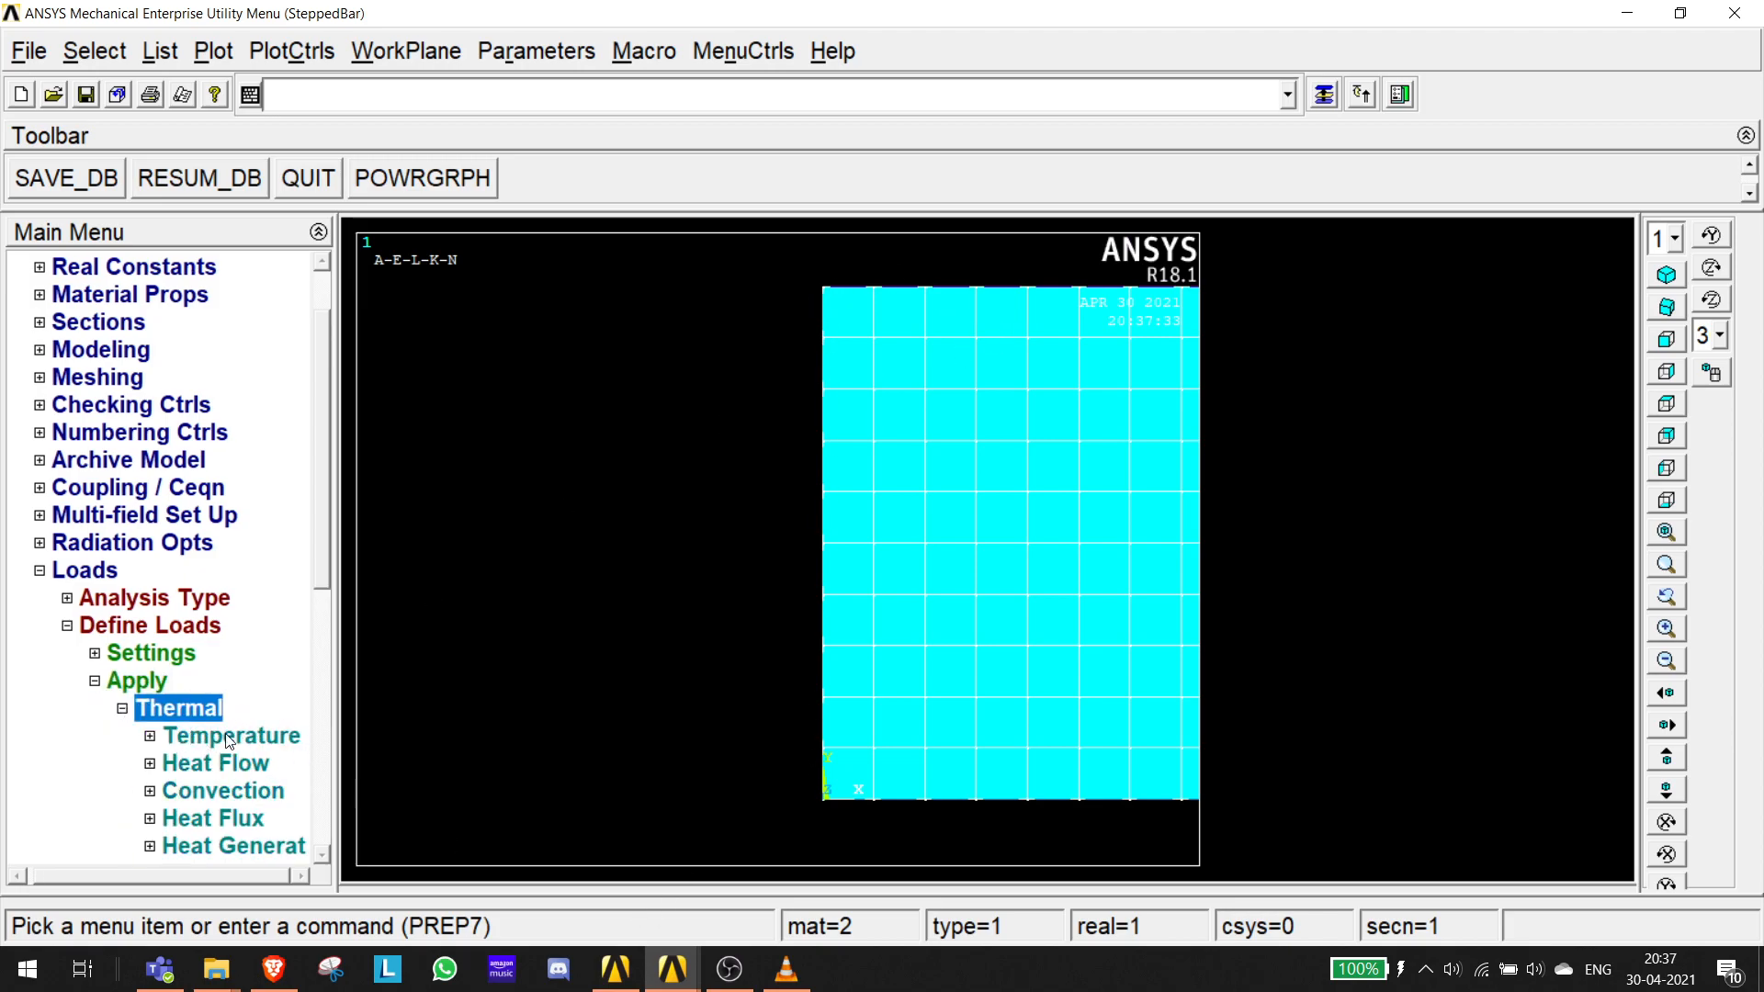
{"action": "left_click", "coordinate": [156, 737]}
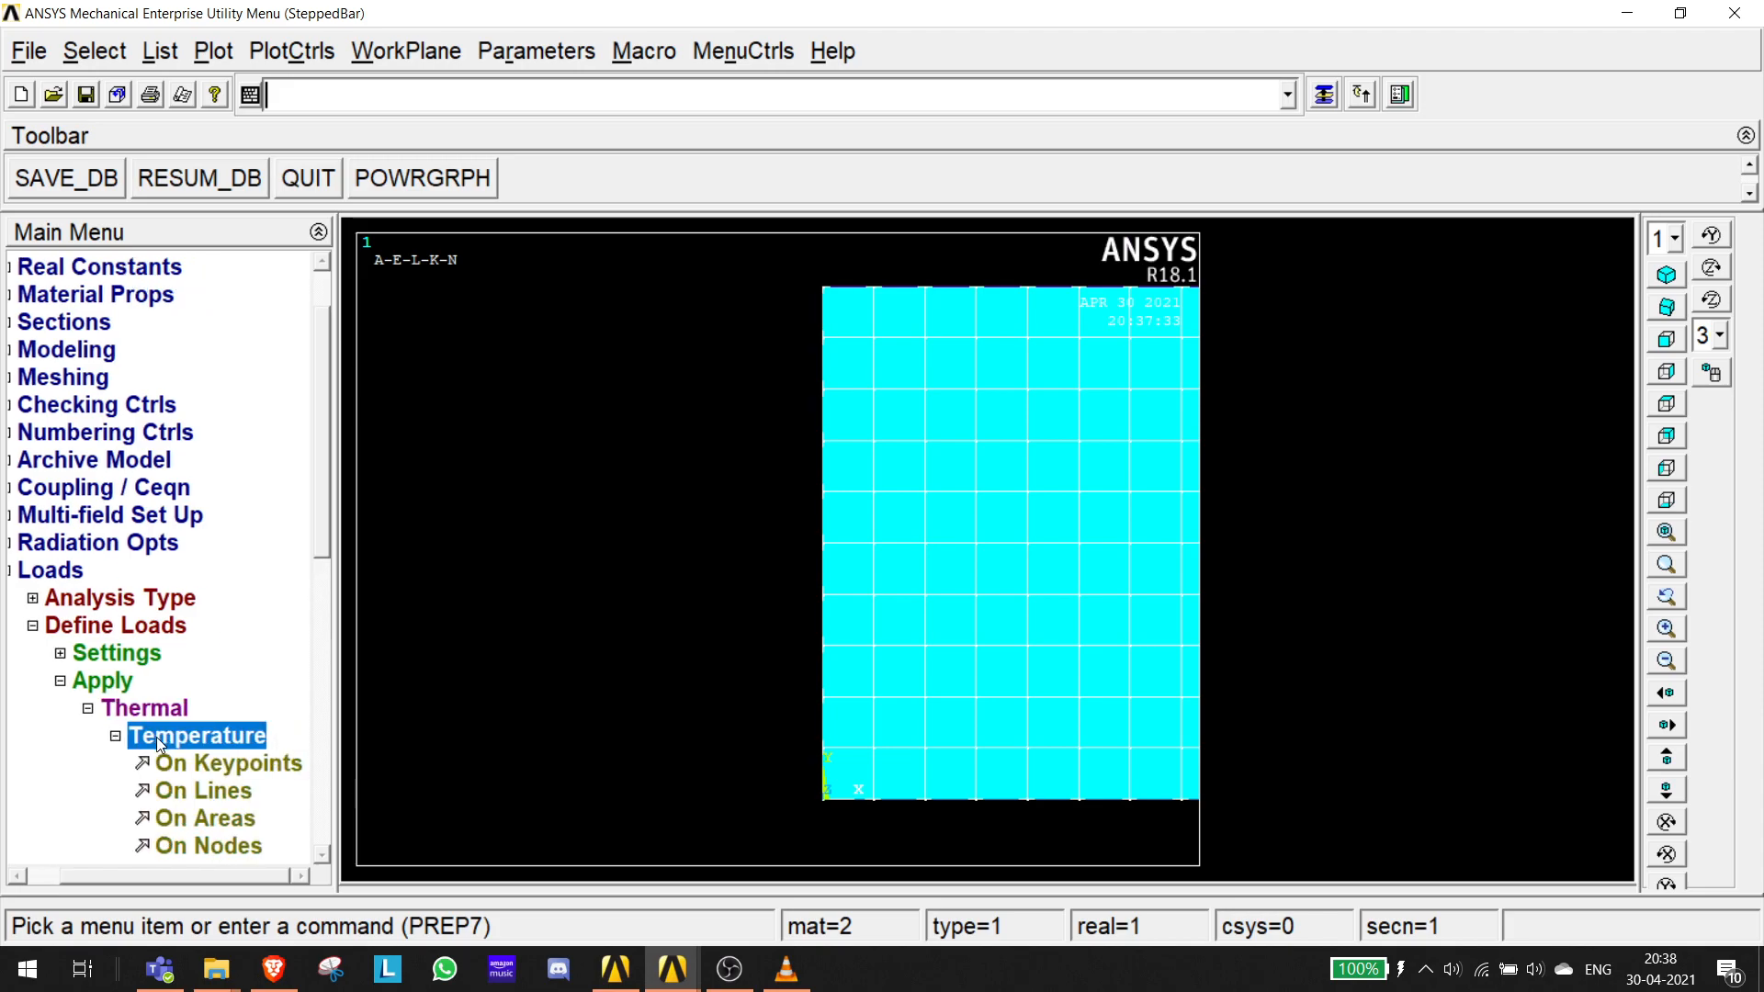
{"action": "left_click", "coordinate": [225, 847]}
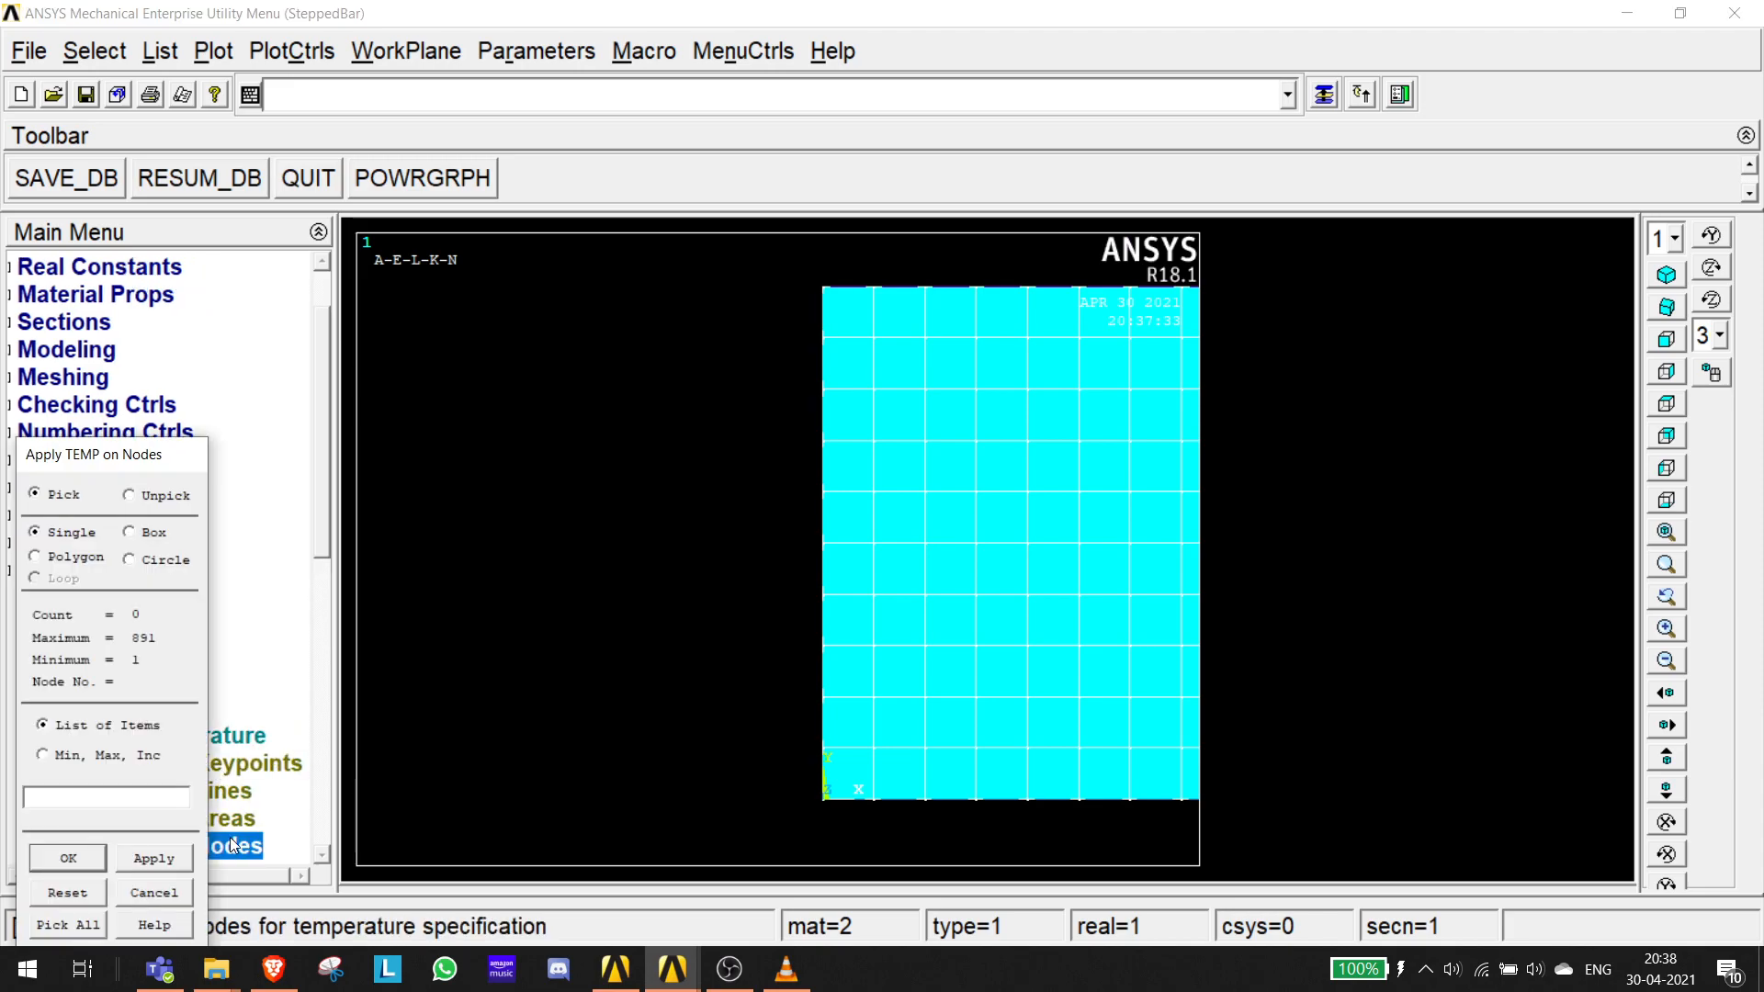
{"action": "left_click", "coordinate": [822, 286]}
{"action": "left_click", "coordinate": [822, 338]}
{"action": "left_click", "coordinate": [822, 389]}
{"action": "left_click", "coordinate": [155, 893]}
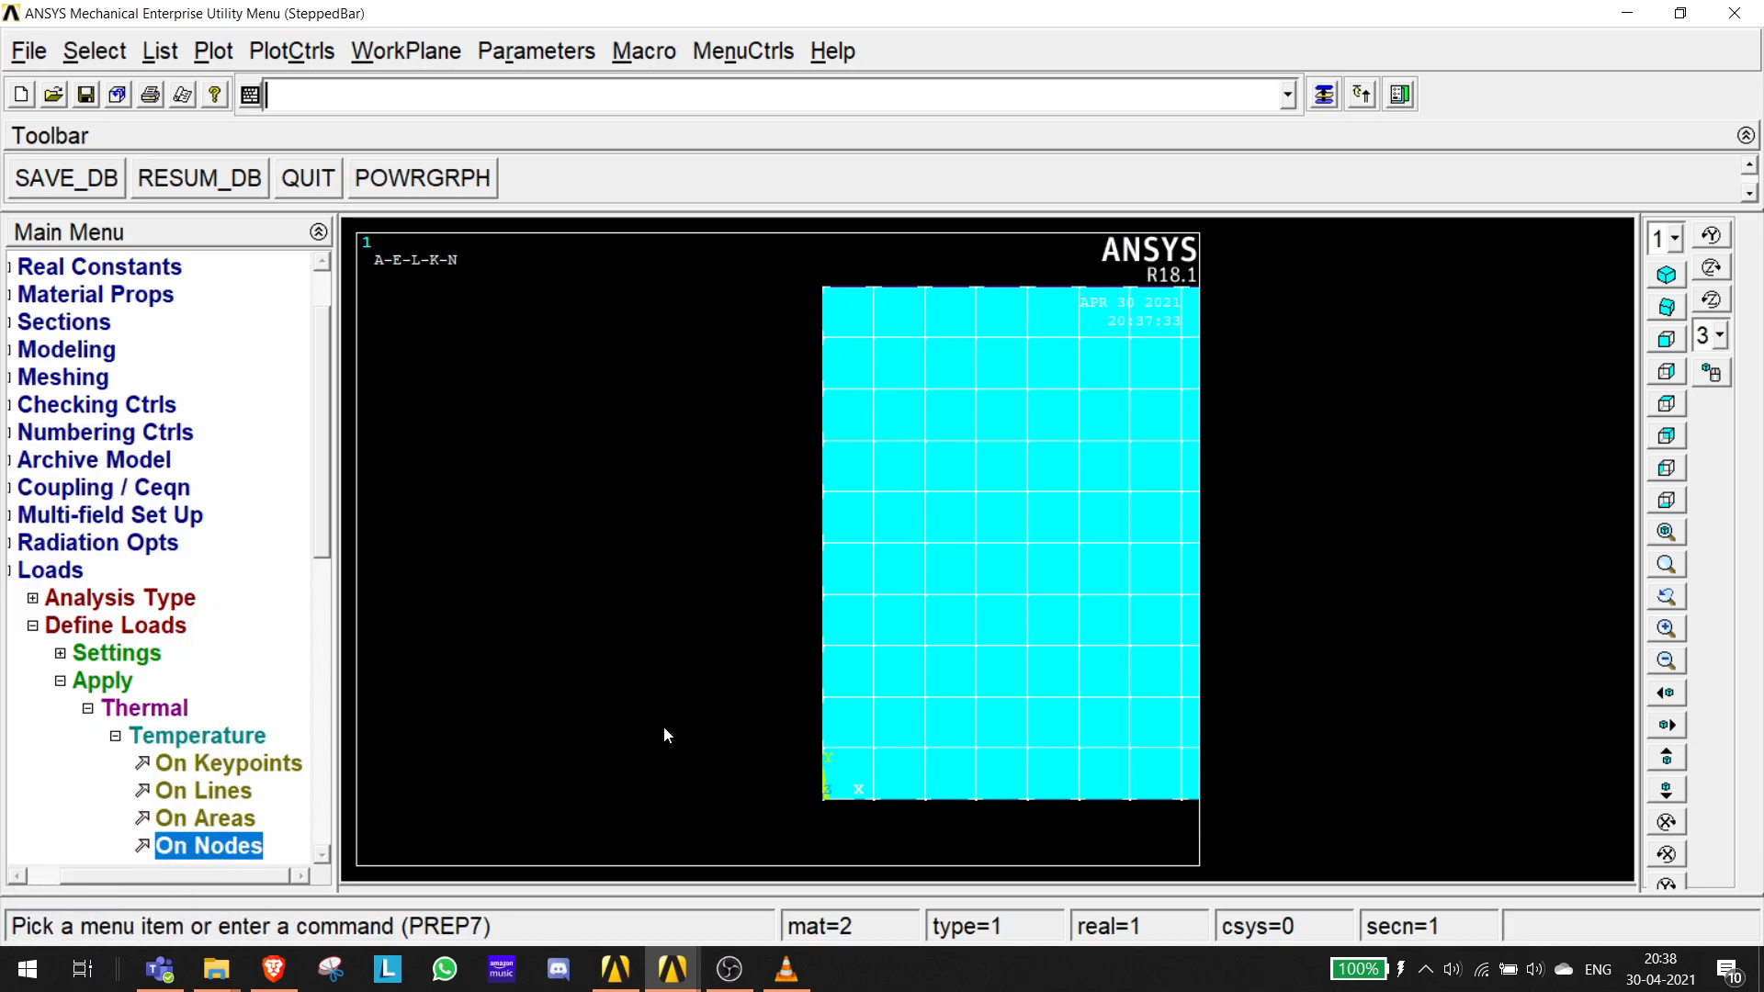
- Apply a constant TEMP value of 0 to the box-selected nodes along the composite's left edge, checking the Microsoft Teams problem sheet
{"action": "left_click", "coordinate": [223, 850]}
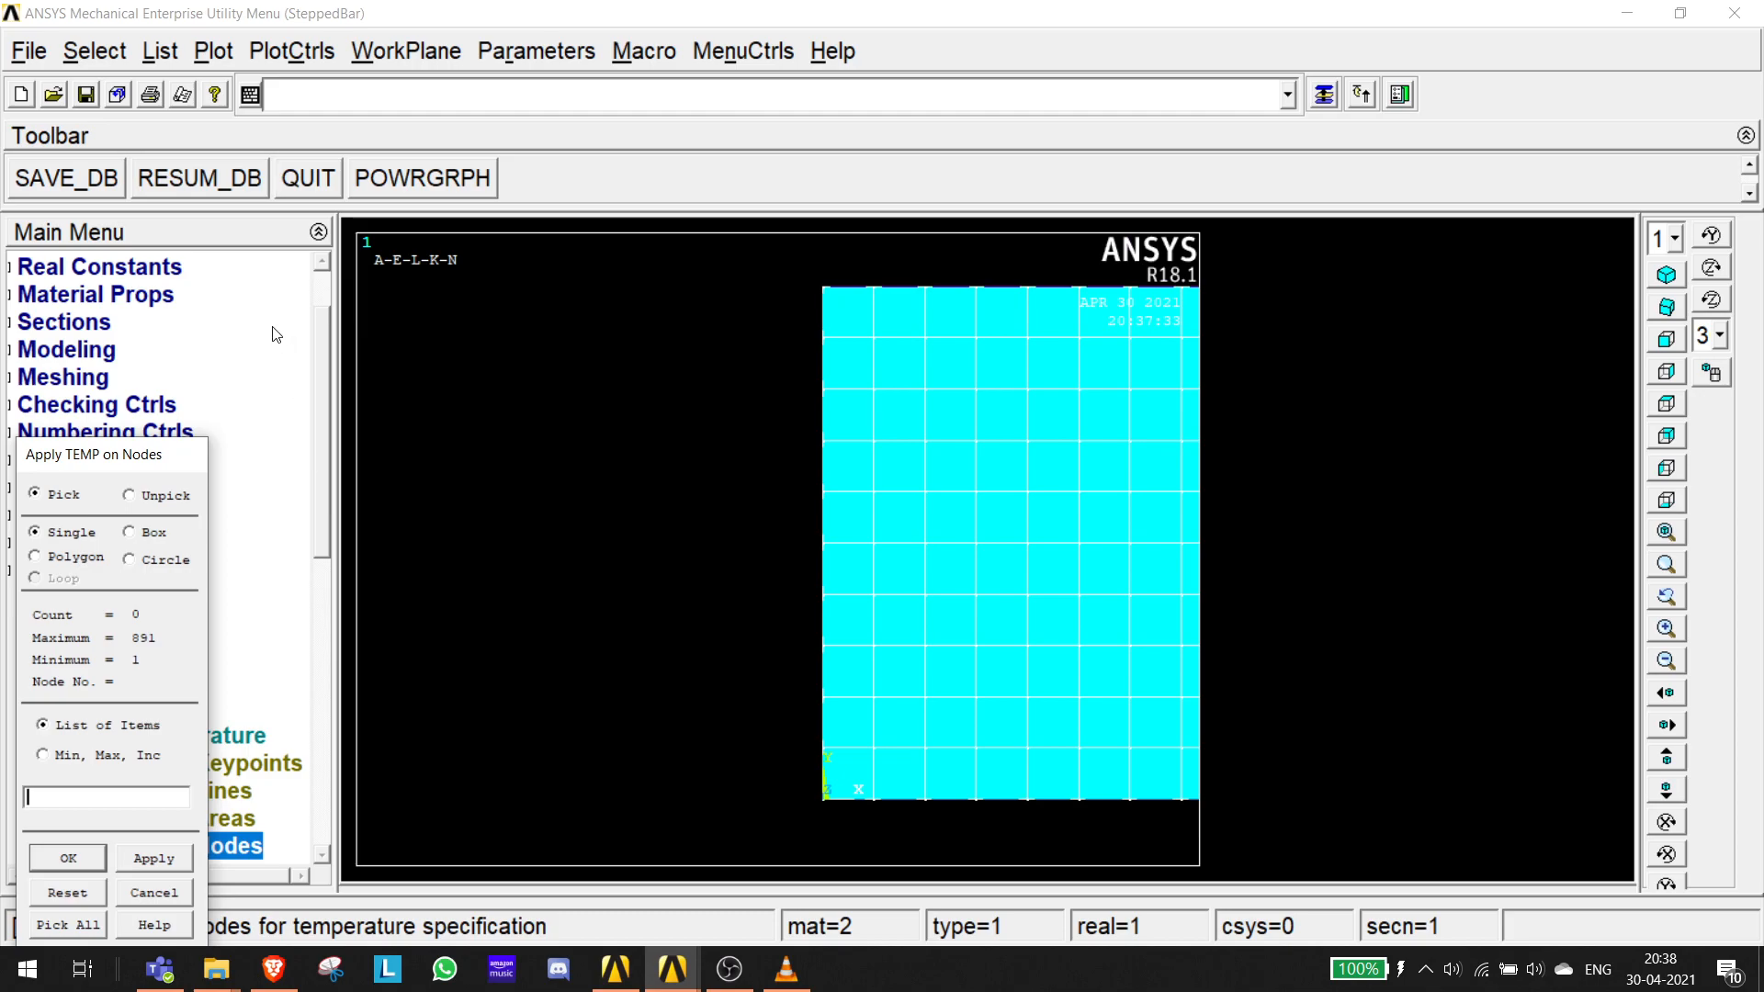
{"action": "left_click", "coordinate": [129, 532]}
{"action": "left_click_drag", "start_coordinate": [826, 824], "coordinate": [801, 268]}
{"action": "left_click", "coordinate": [155, 858]}
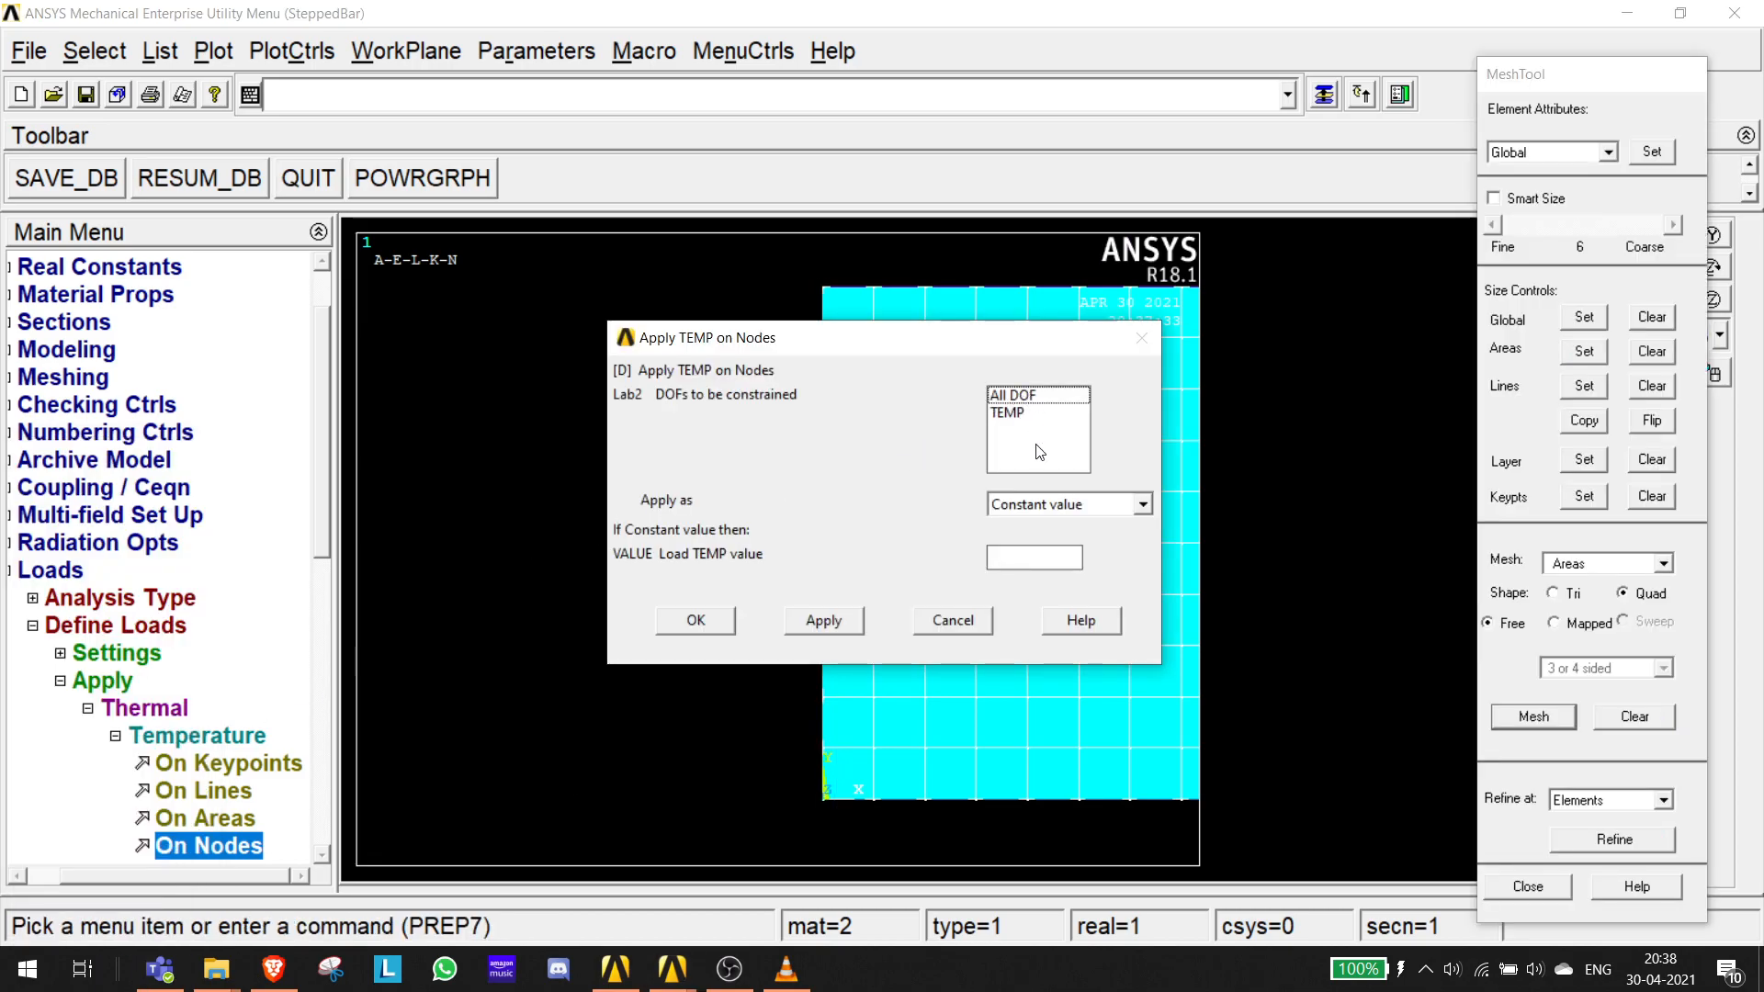
{"action": "left_click", "coordinate": [1010, 414]}
{"action": "left_click", "coordinate": [1026, 559]}
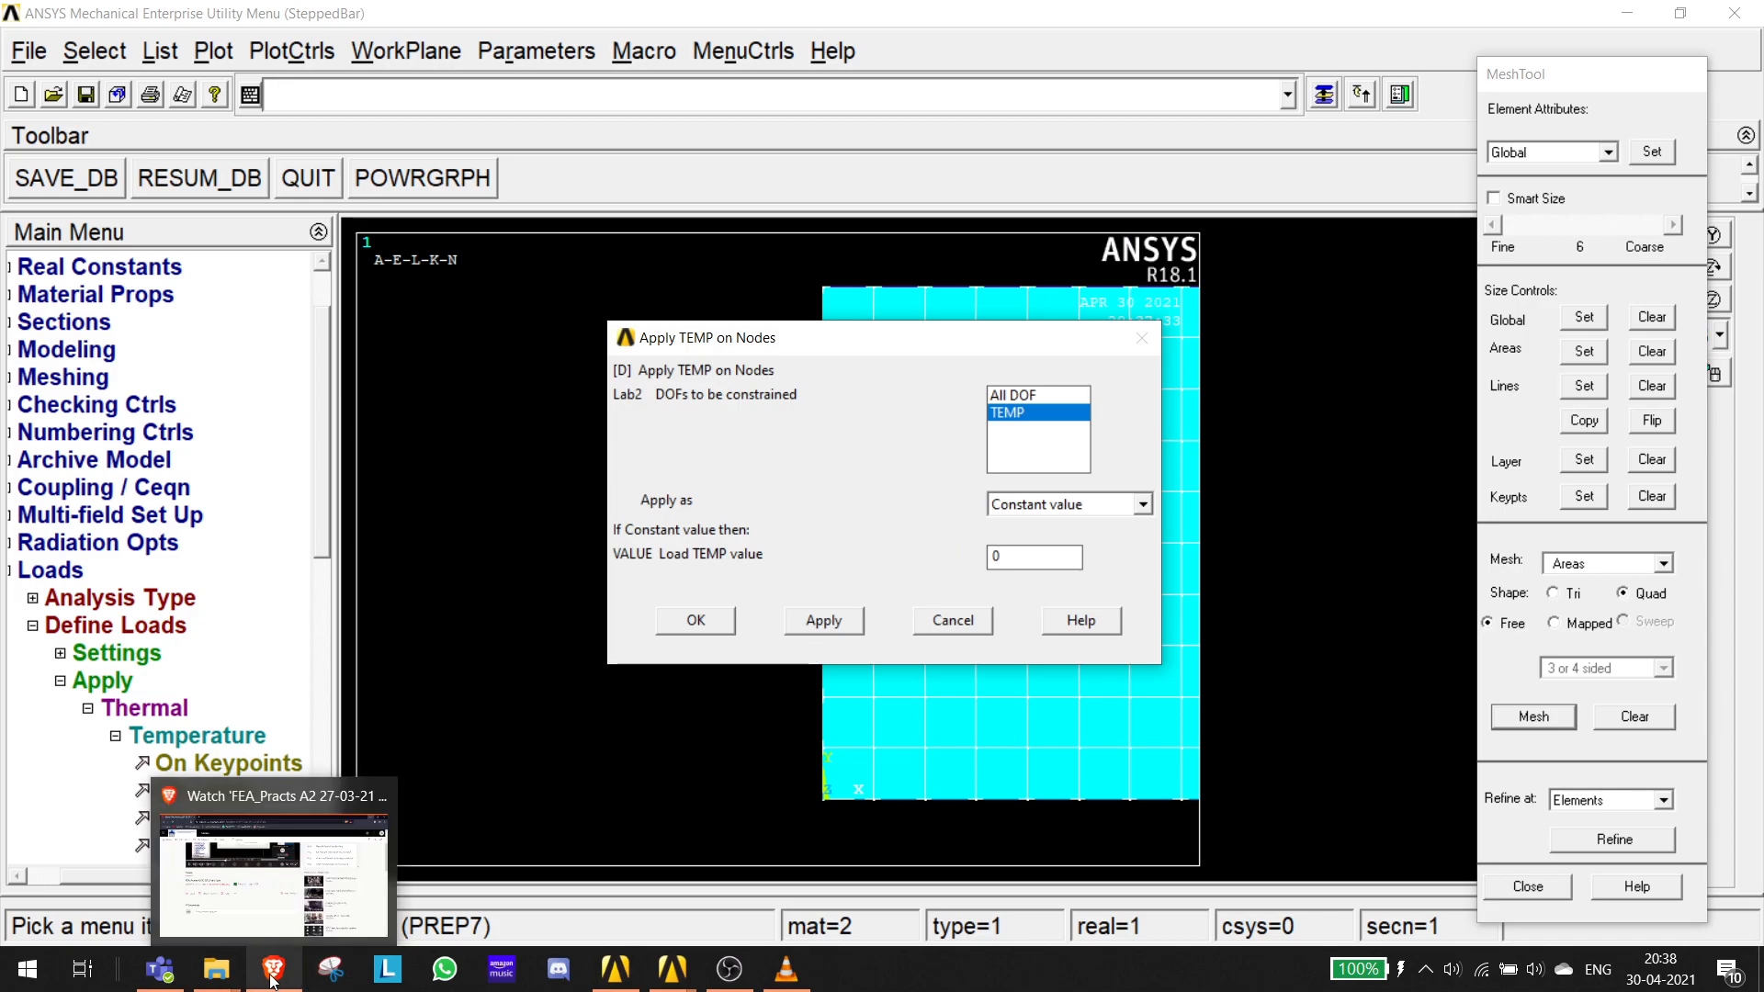
{"action": "mouse_move", "coordinate": [159, 972]}
{"action": "left_click", "coordinate": [218, 846]}
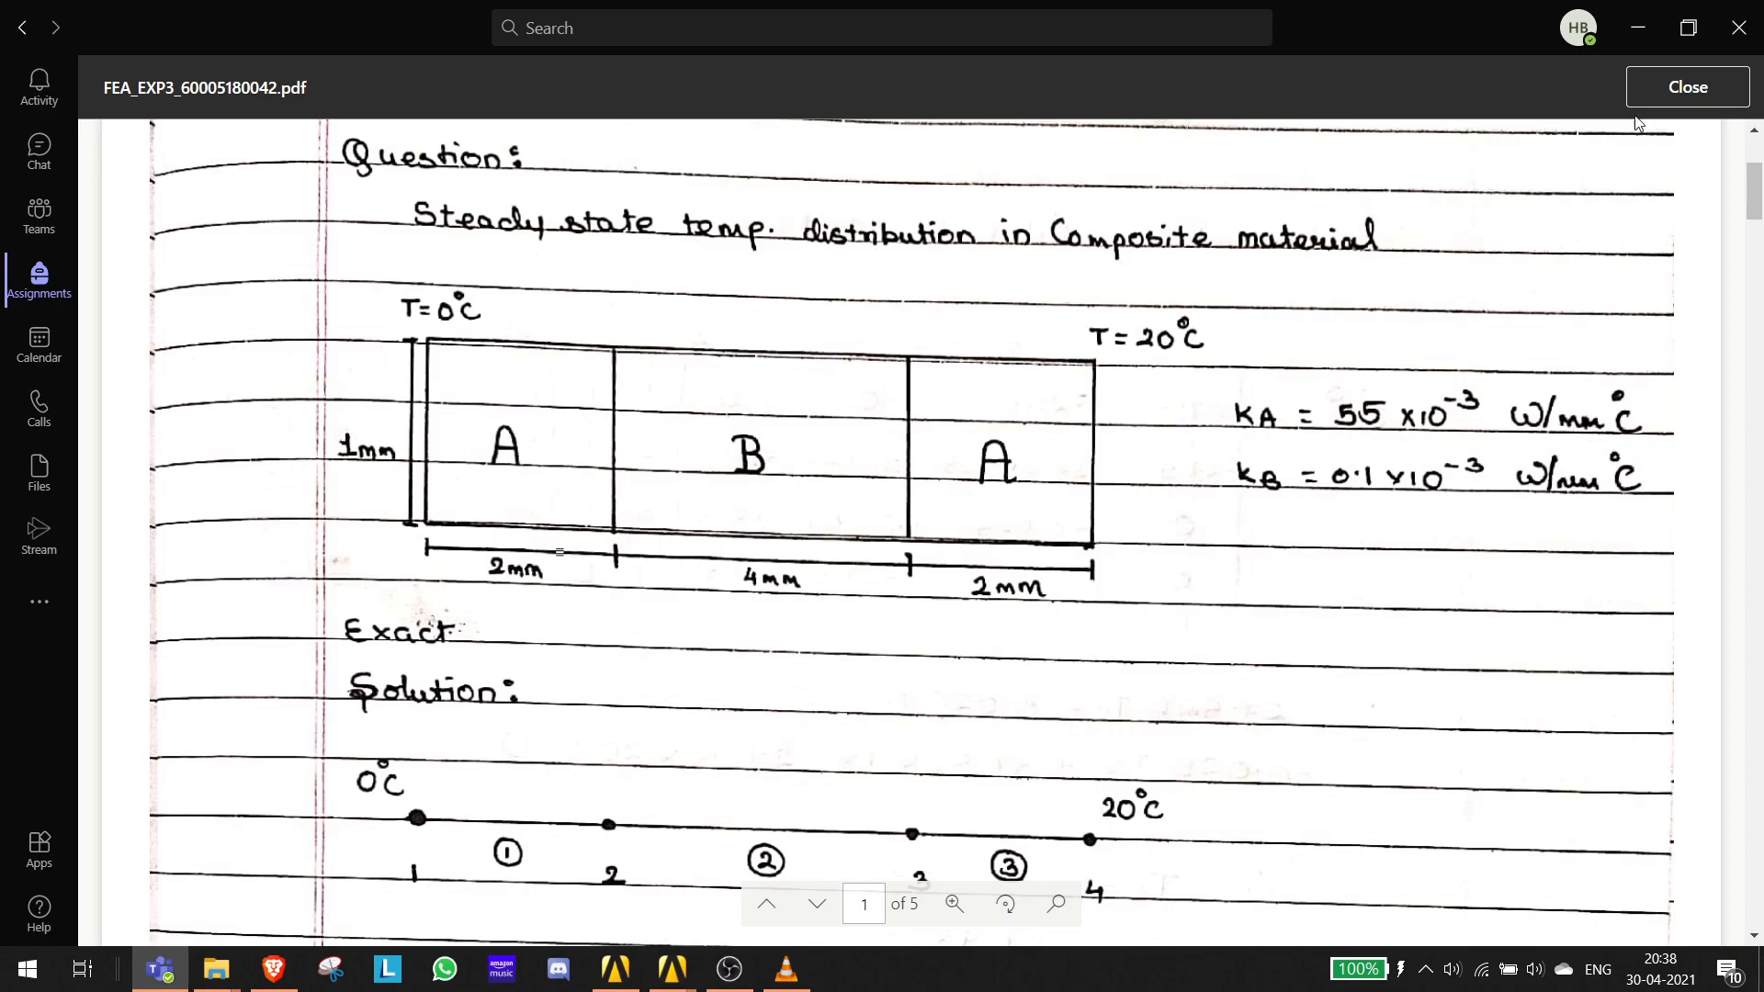
{"action": "left_click", "coordinate": [1637, 28]}
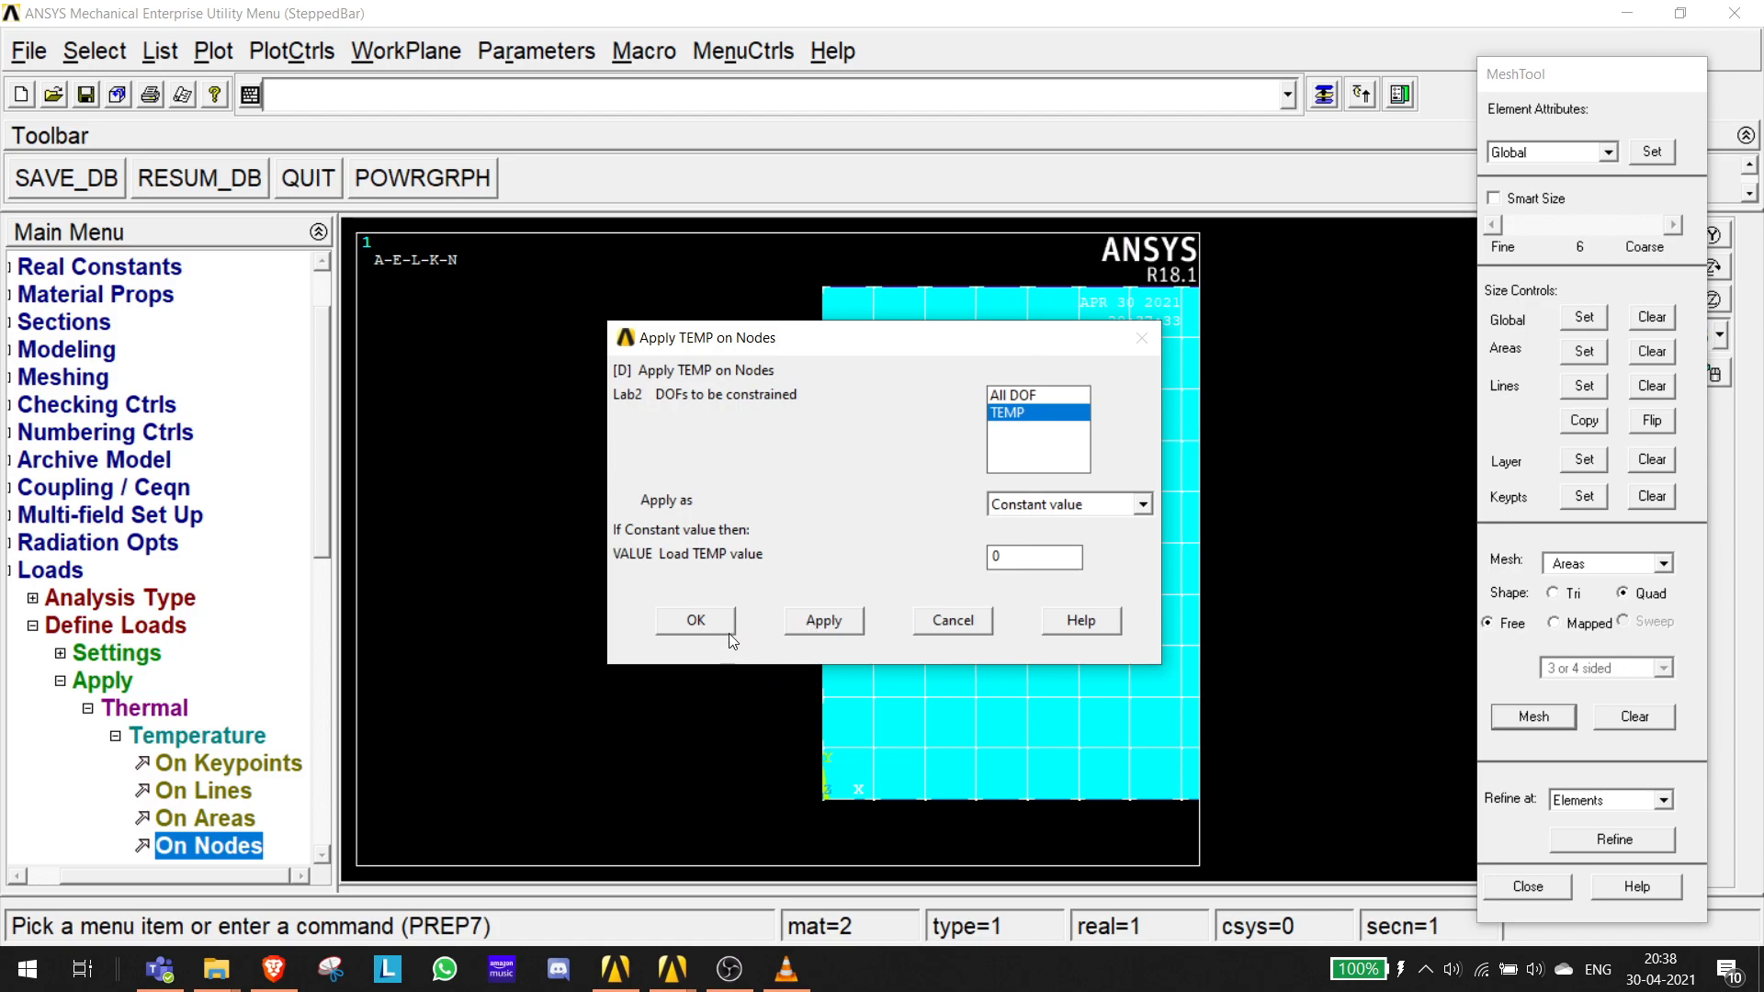
{"action": "left_click", "coordinate": [695, 619]}
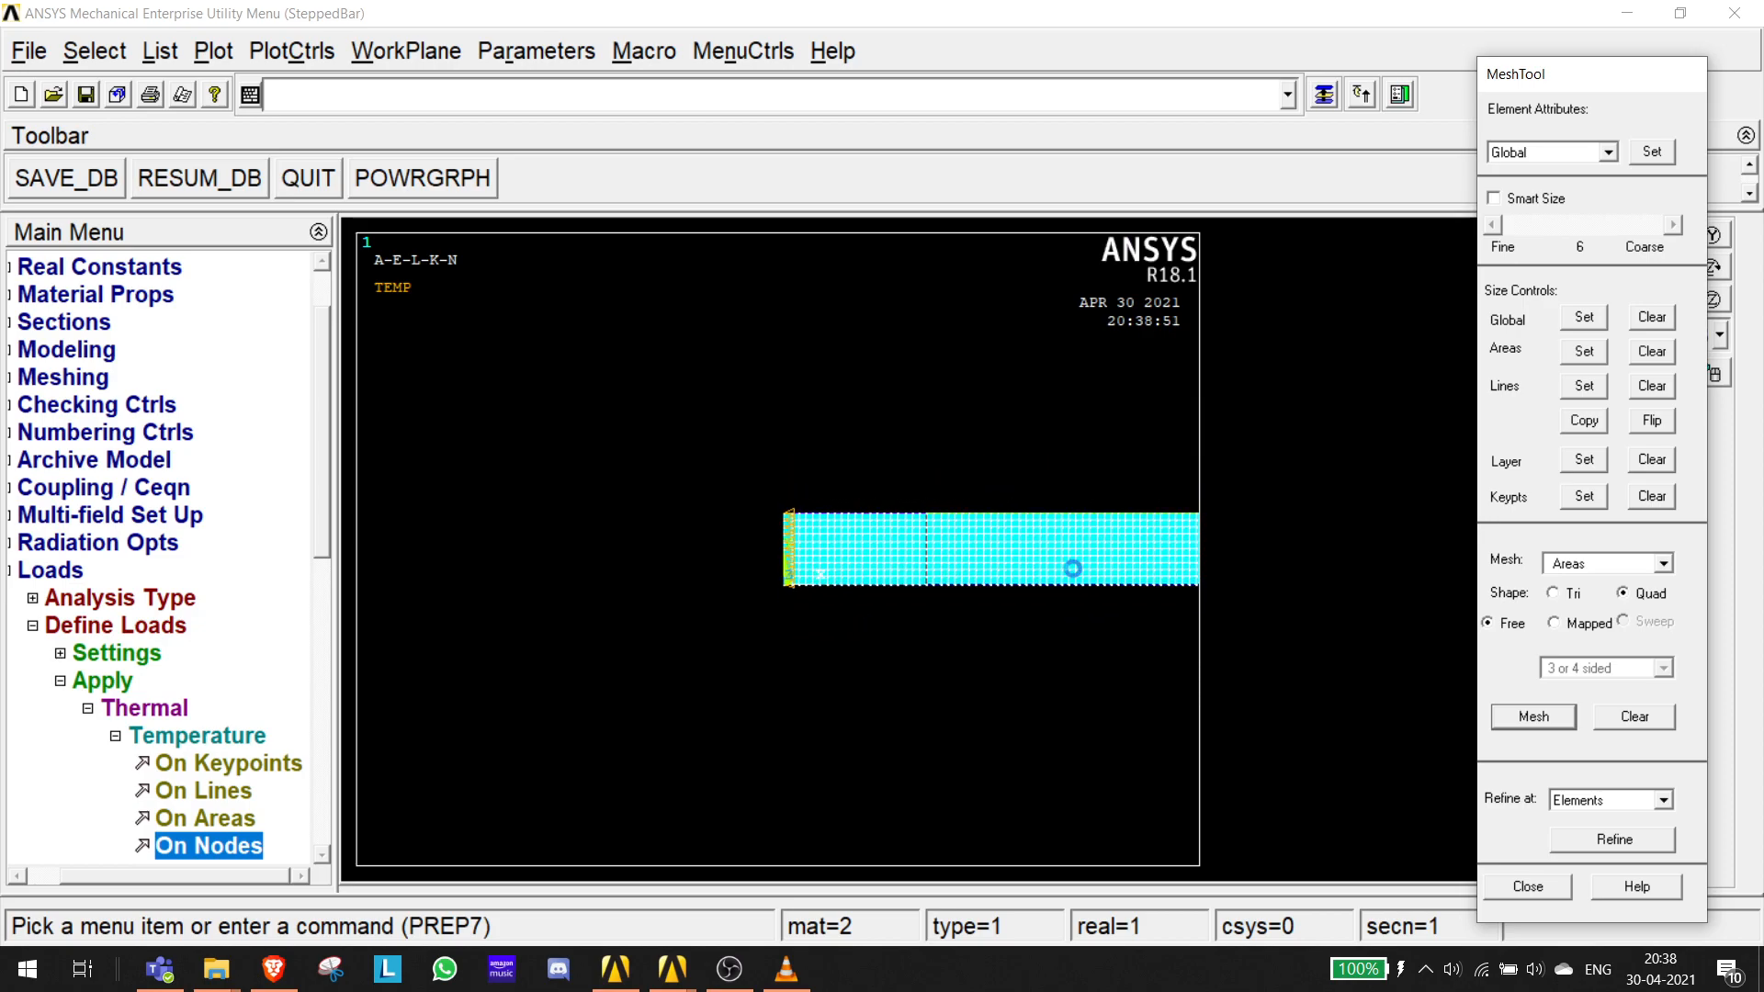
- Apply a constant TEMP value of 20 to the box-selected nodes along the composite's right edge
{"action": "left_click_drag", "start_coordinate": [704, 551], "coordinate": [554, 557], "text": "ctrl"}
{"action": "scroll", "coordinate": [924, 553], "scroll_direction": "up", "scroll_amount": 4}
{"action": "left_click_drag", "start_coordinate": [724, 581], "coordinate": [596, 574], "text": "ctrl"}
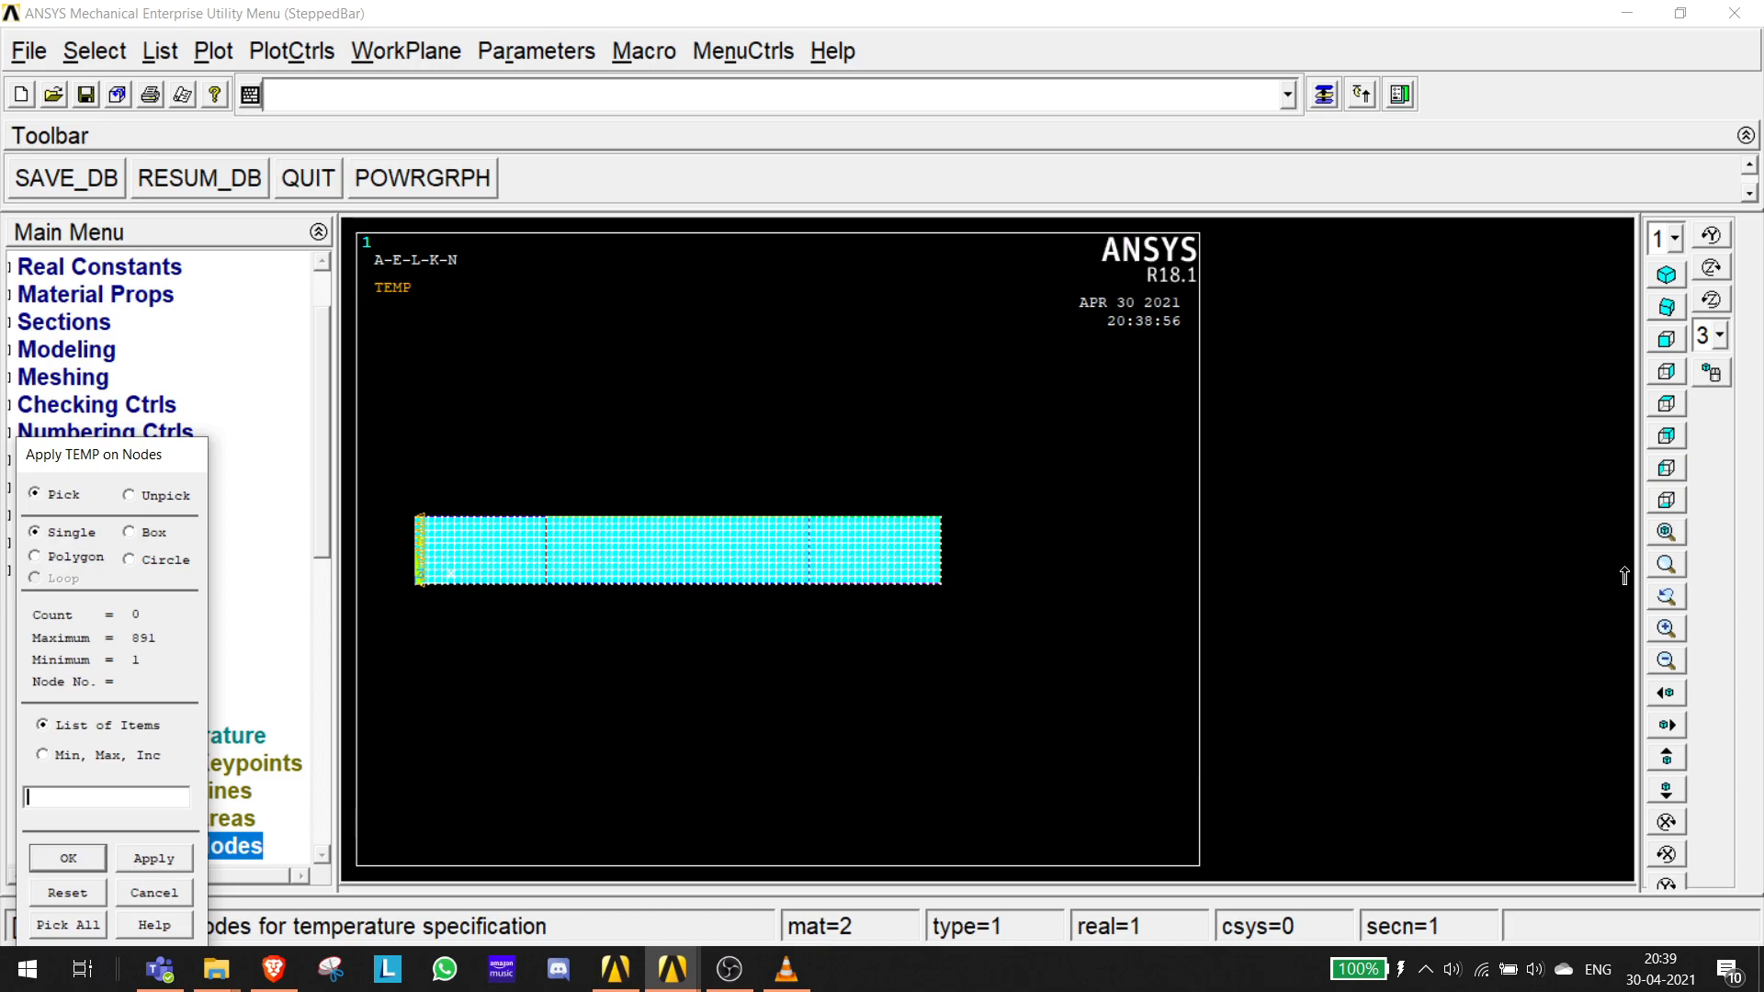
{"action": "left_click", "coordinate": [1667, 567]}
{"action": "left_click_drag", "start_coordinate": [1001, 461], "coordinate": [938, 558]}
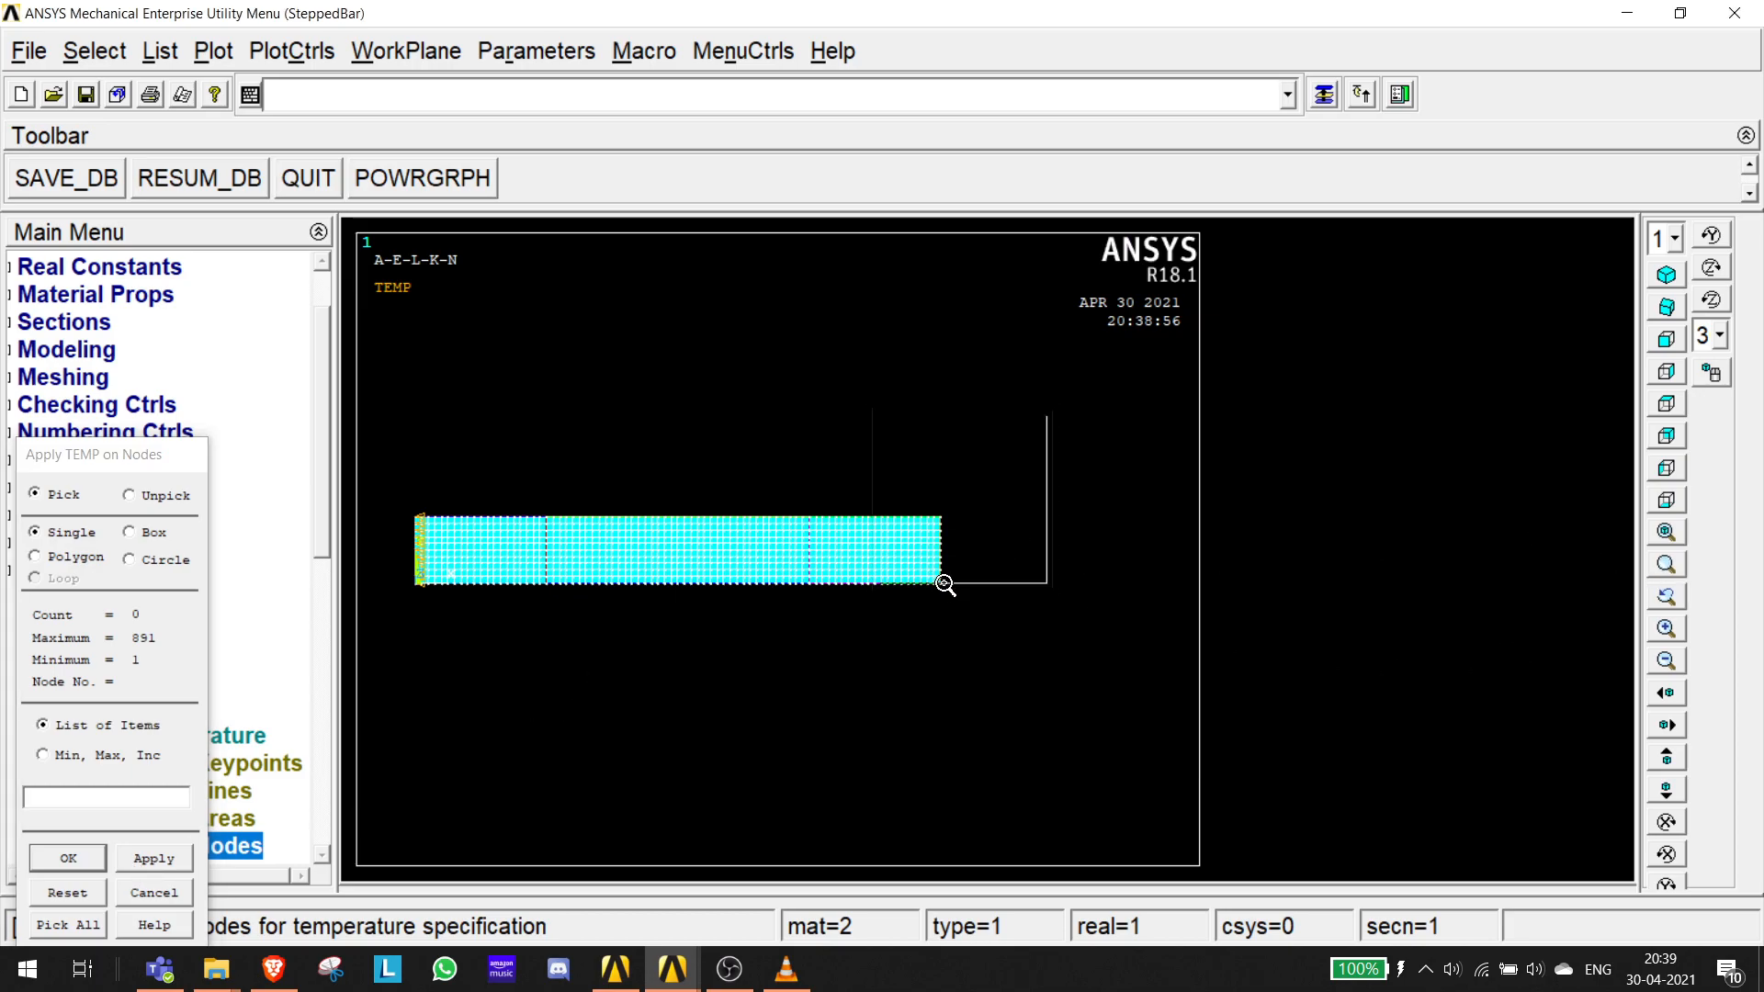
{"action": "left_click", "coordinate": [941, 558]}
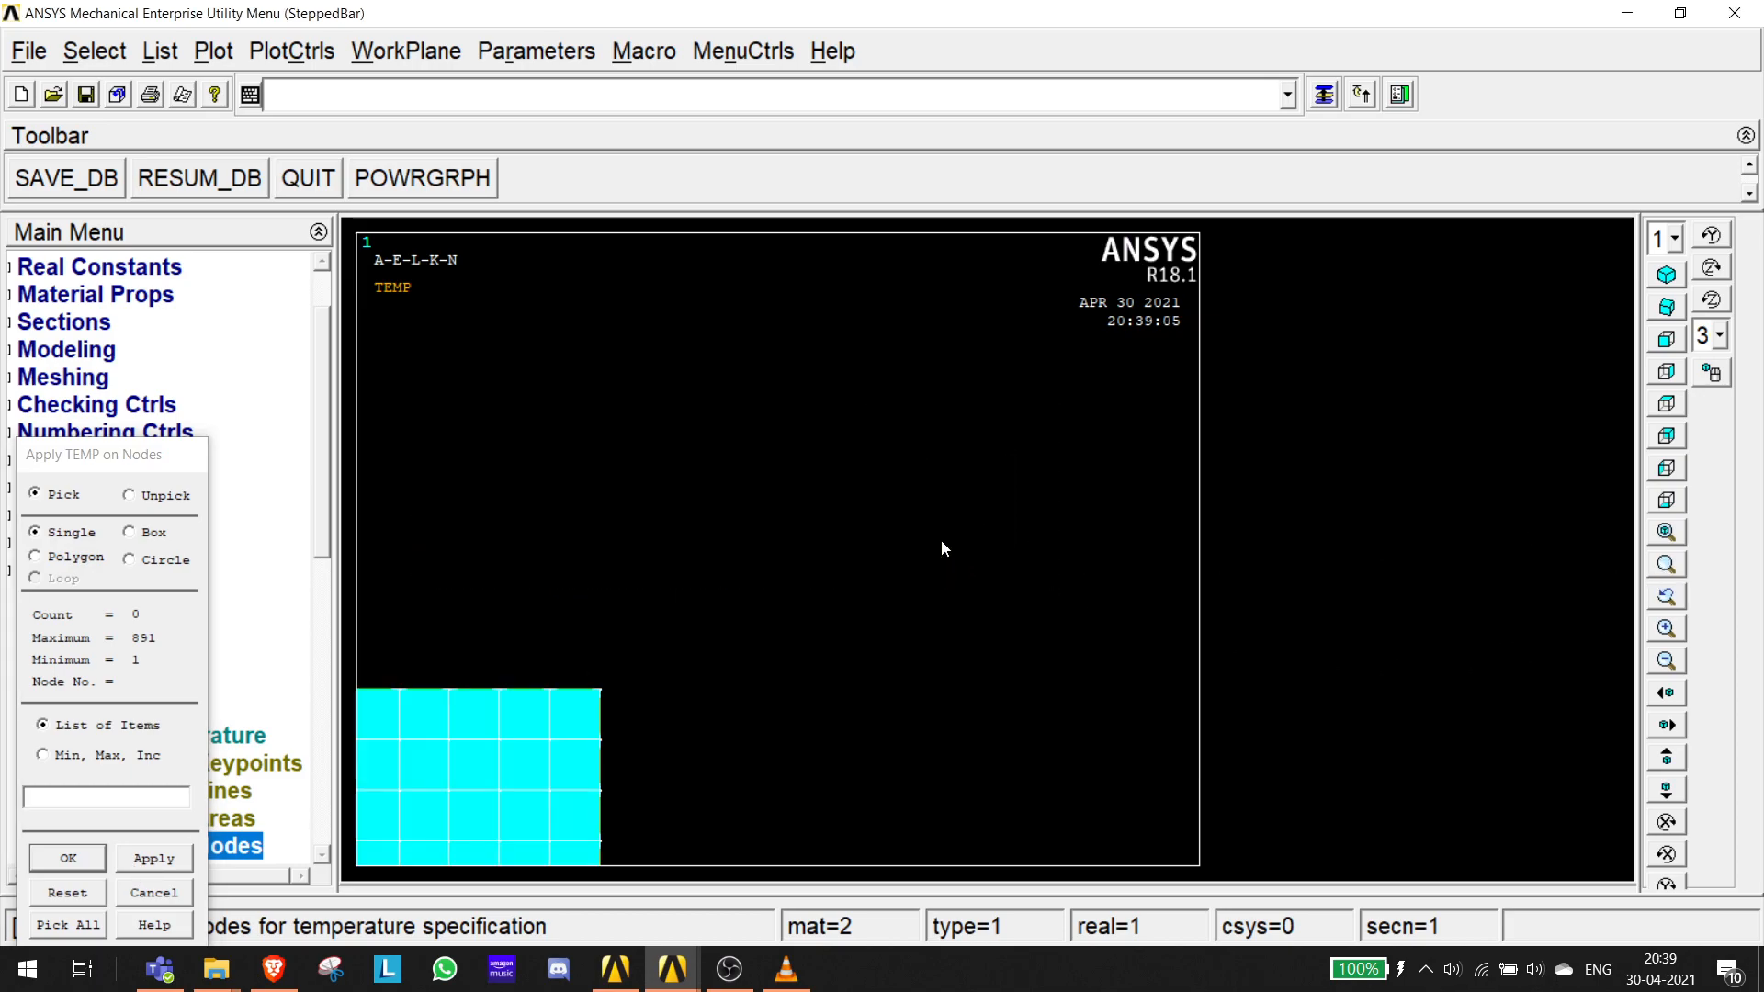
{"action": "scroll", "coordinate": [625, 755], "scroll_direction": "down", "scroll_amount": 5}
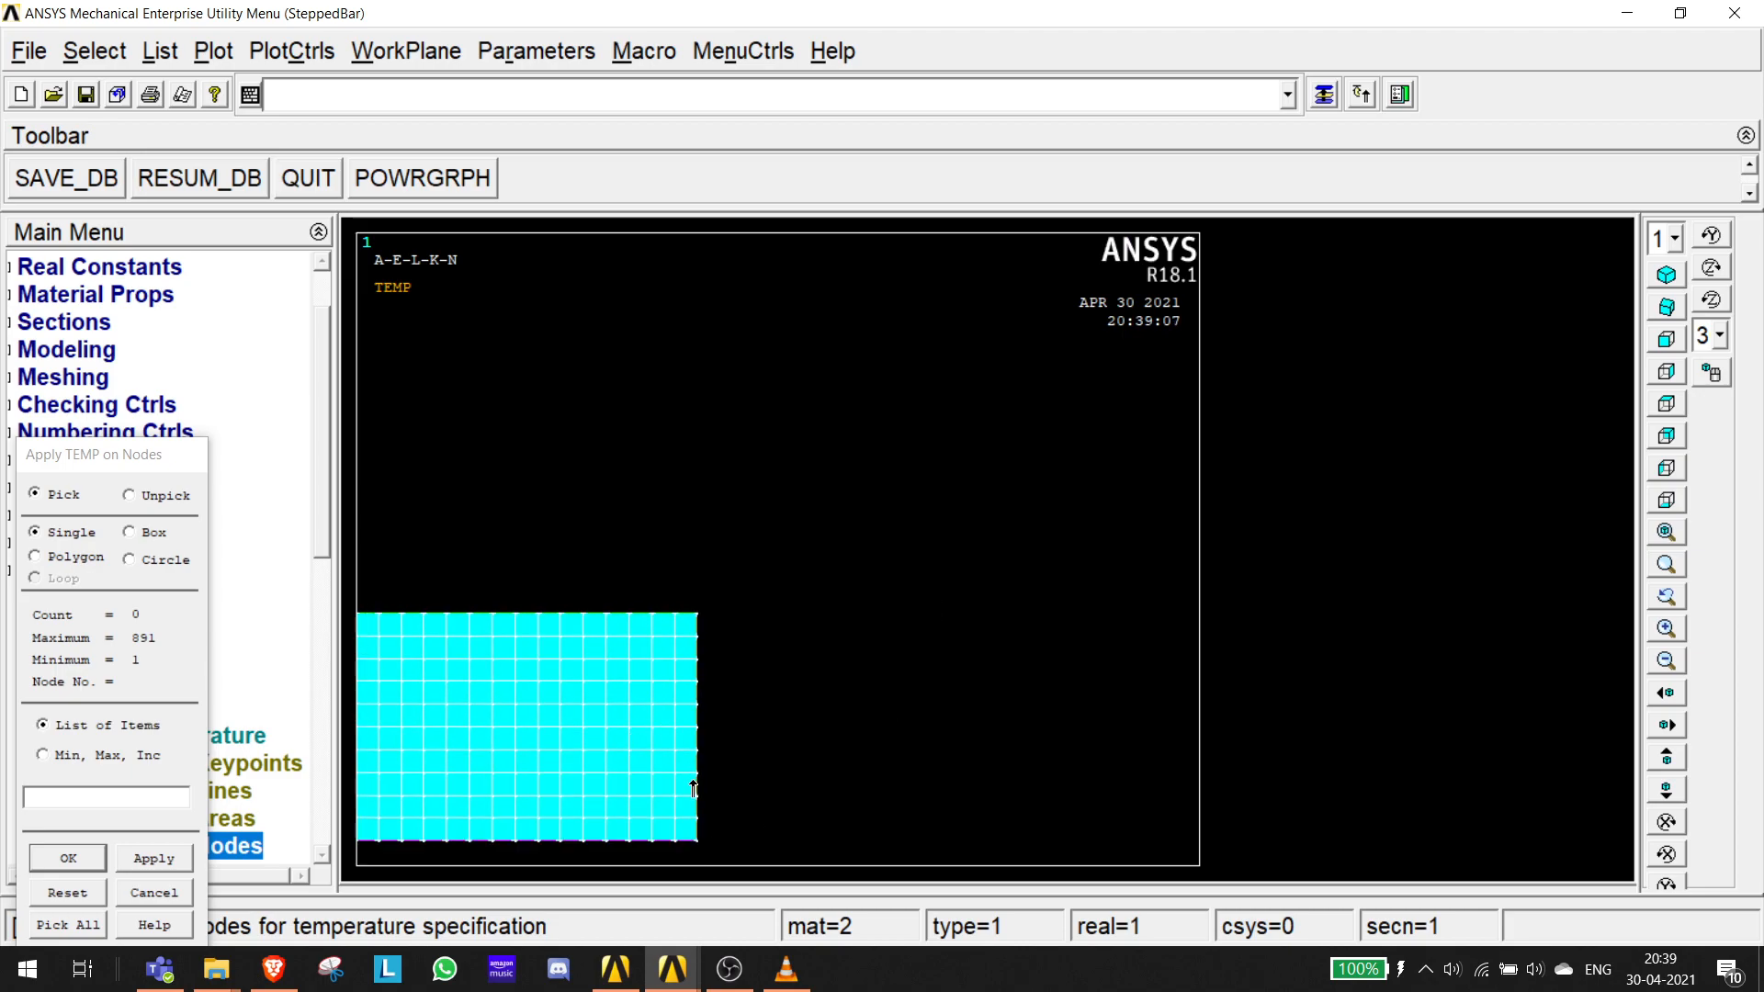
{"action": "left_click", "coordinate": [128, 532]}
{"action": "left_click_drag", "start_coordinate": [791, 569], "coordinate": [685, 862]}
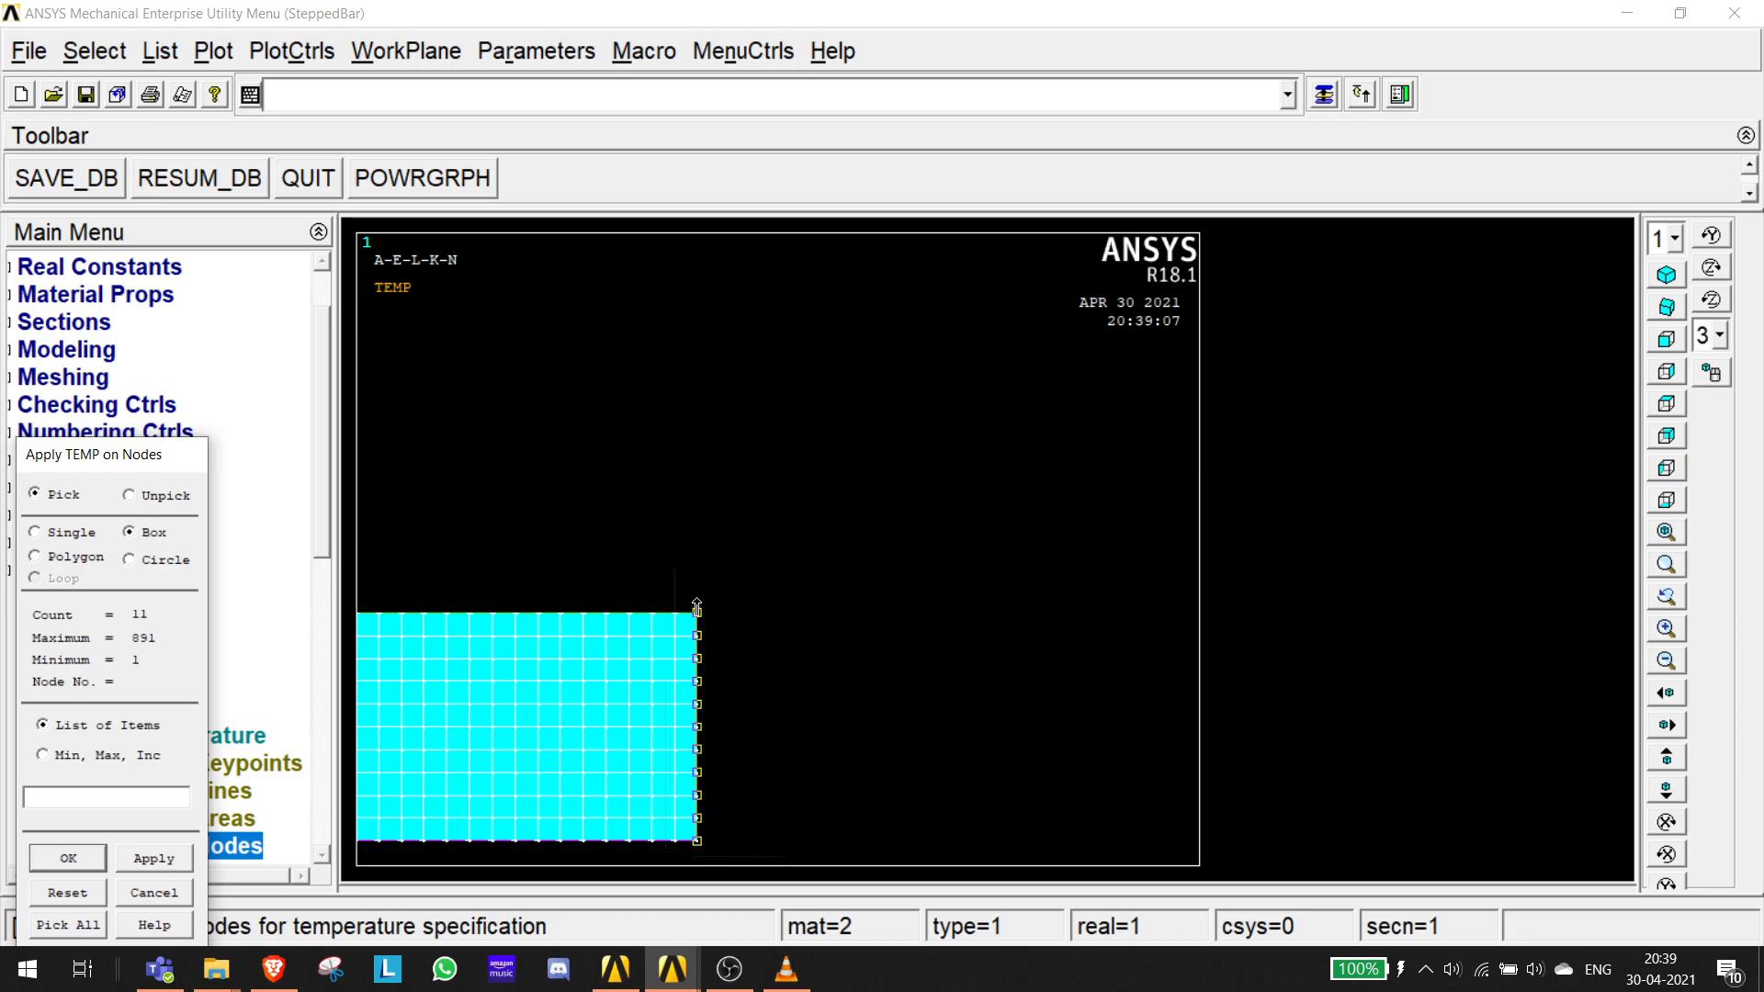
{"action": "left_click", "coordinate": [172, 856]}
{"action": "double_click", "coordinate": [996, 557]}
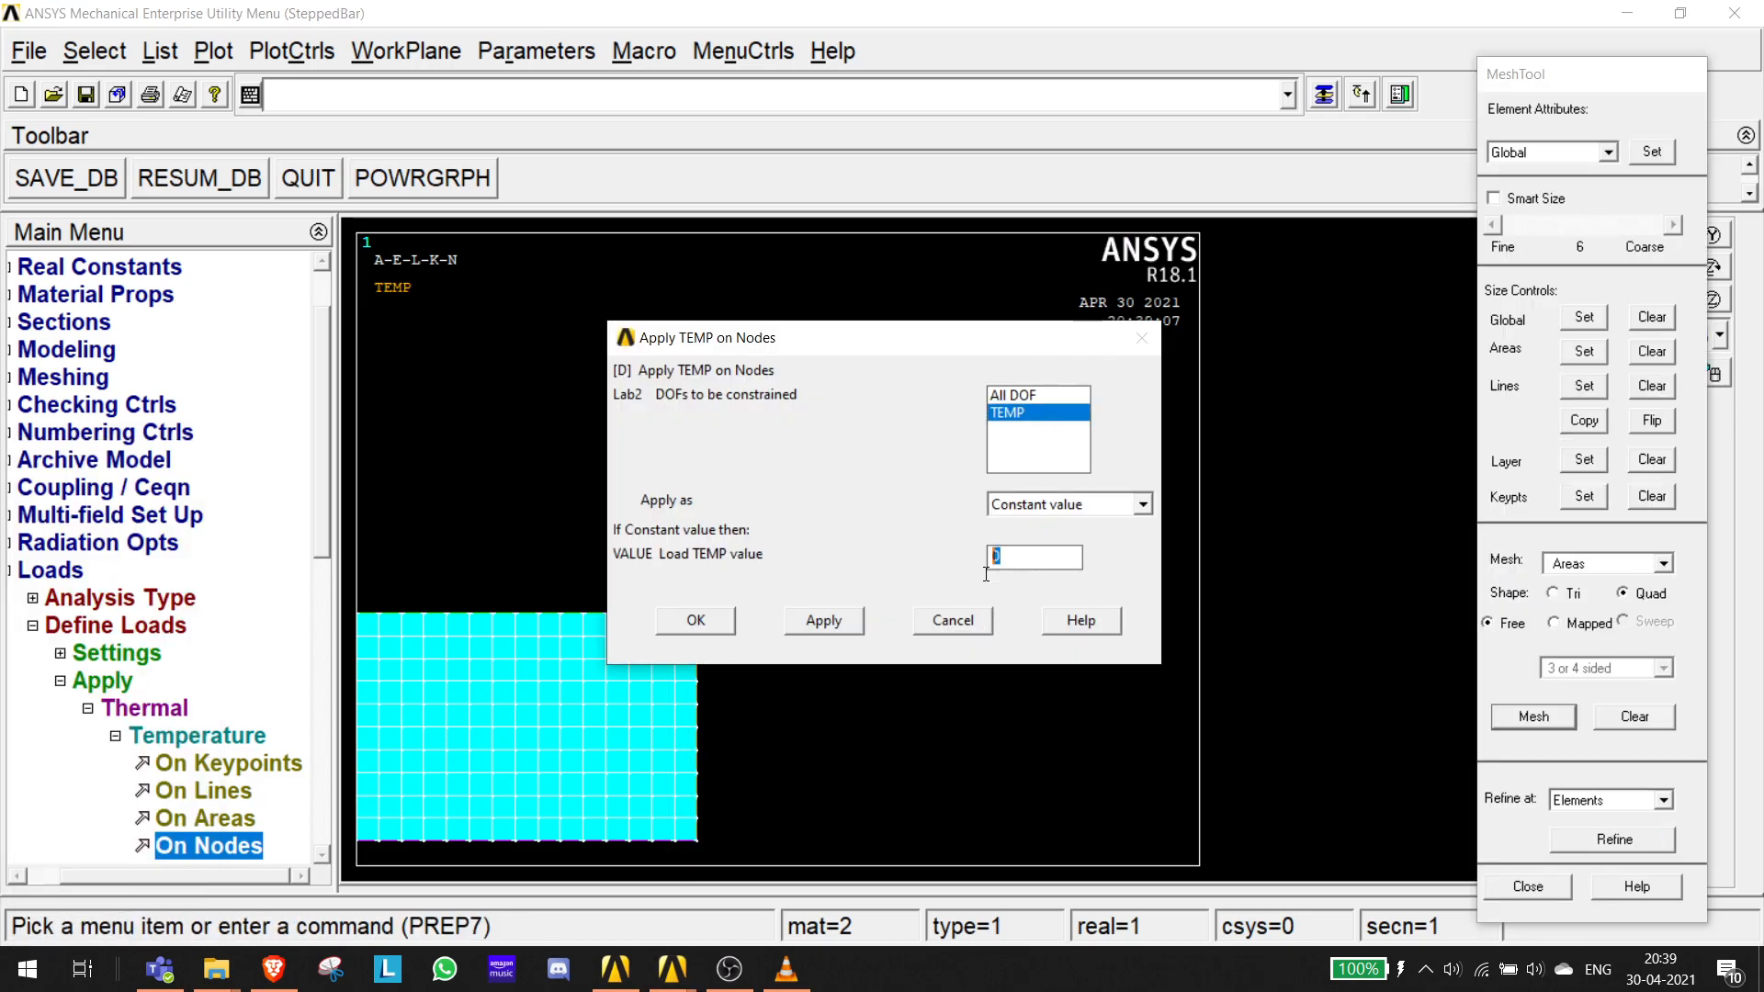
{"action": "type", "text": "20"}
{"action": "left_click", "coordinate": [696, 621]}
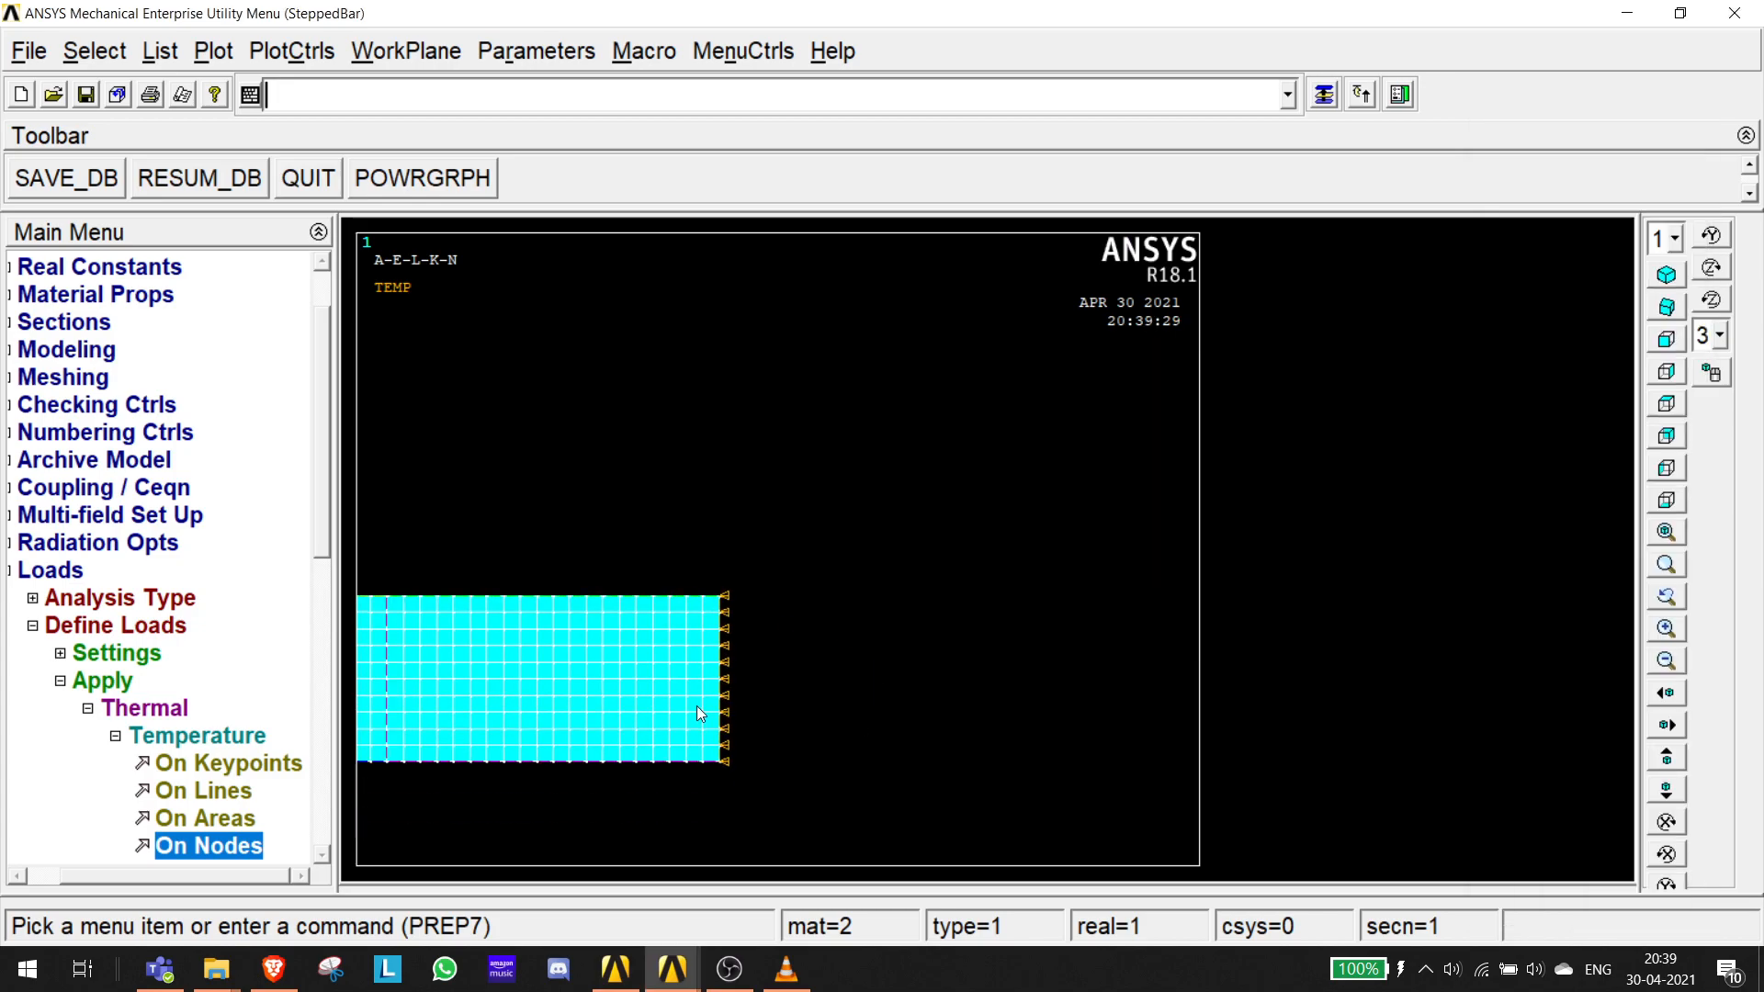
- Leave the load definitions with the whole composite in view and start the solve of the current load step
{"action": "scroll", "coordinate": [696, 706], "scroll_direction": "down", "scroll_amount": 5}
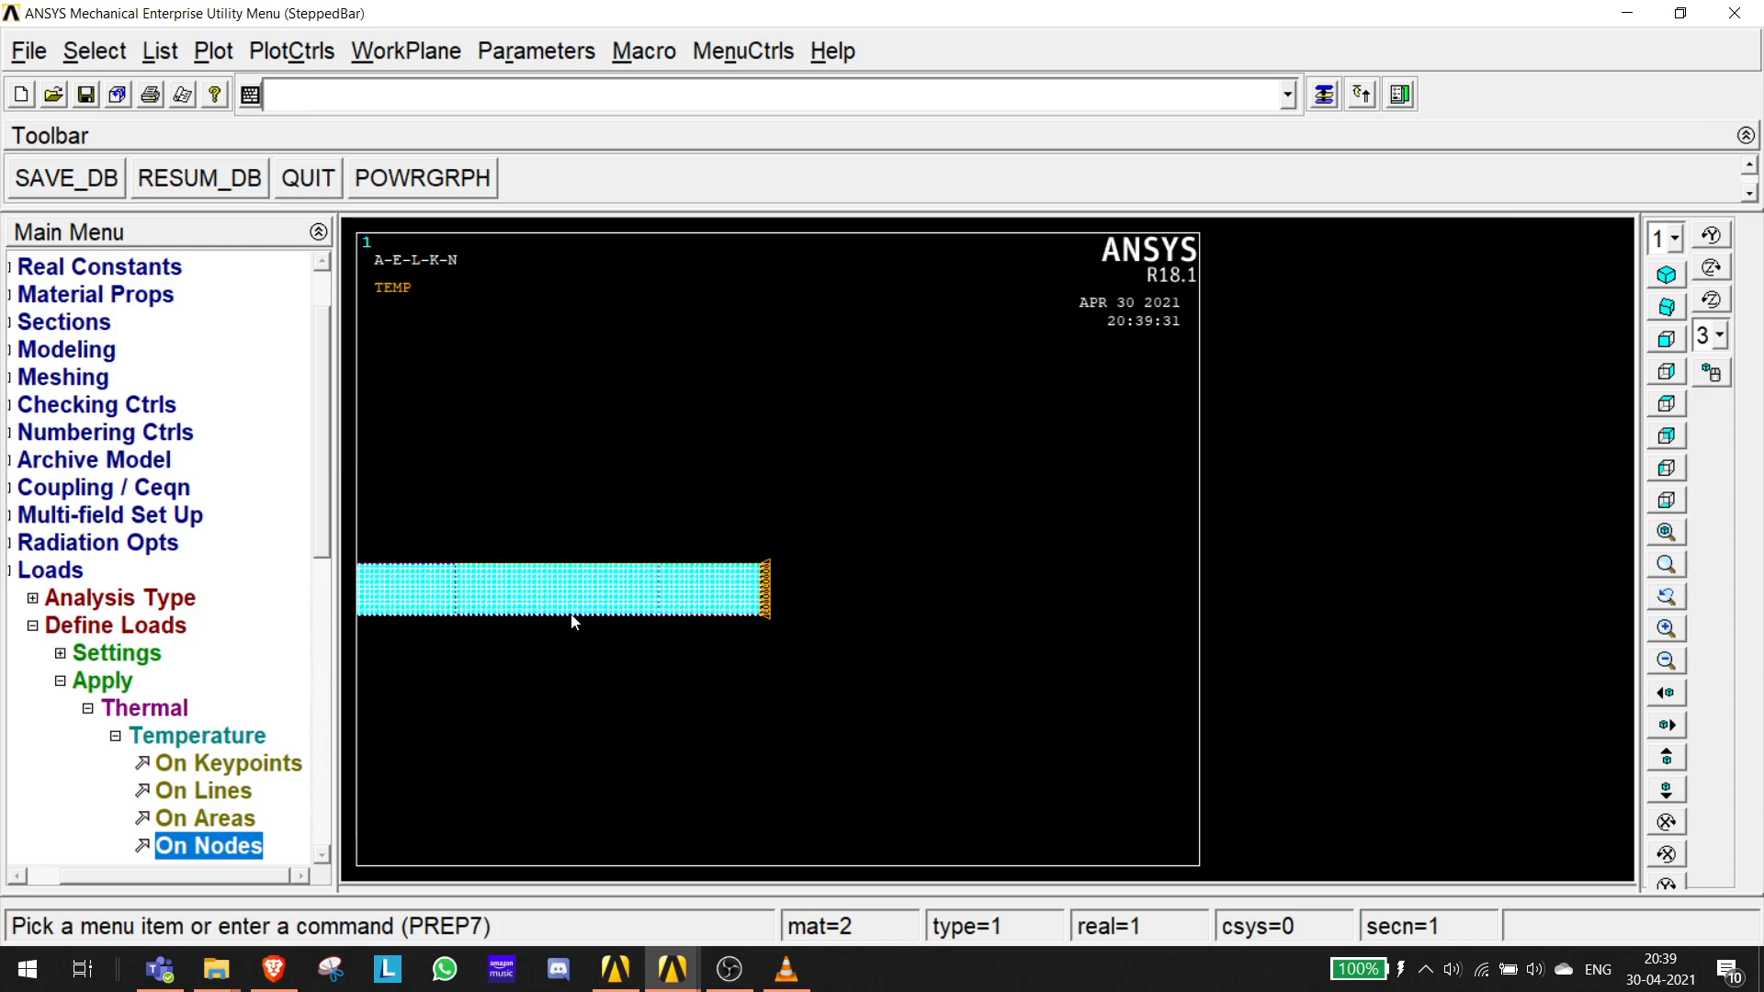
{"action": "scroll", "coordinate": [568, 612], "scroll_direction": "down", "scroll_amount": 2}
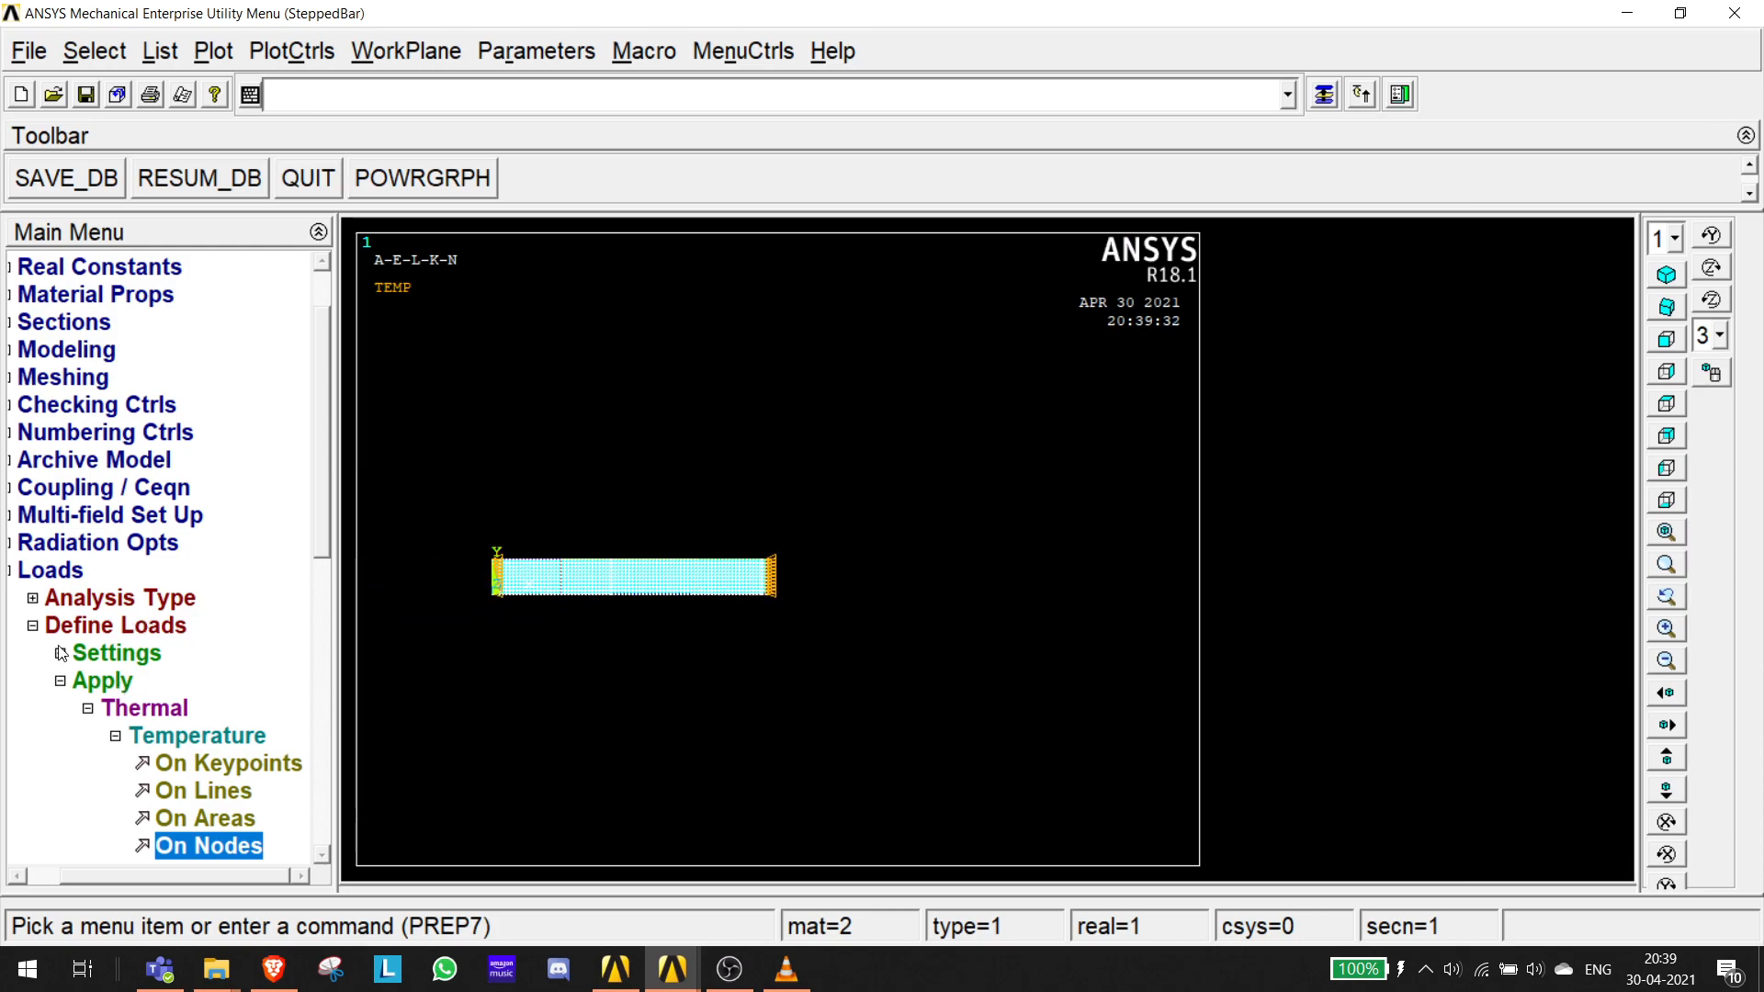
{"action": "left_click", "coordinate": [32, 626]}
{"action": "left_click", "coordinate": [45, 571]}
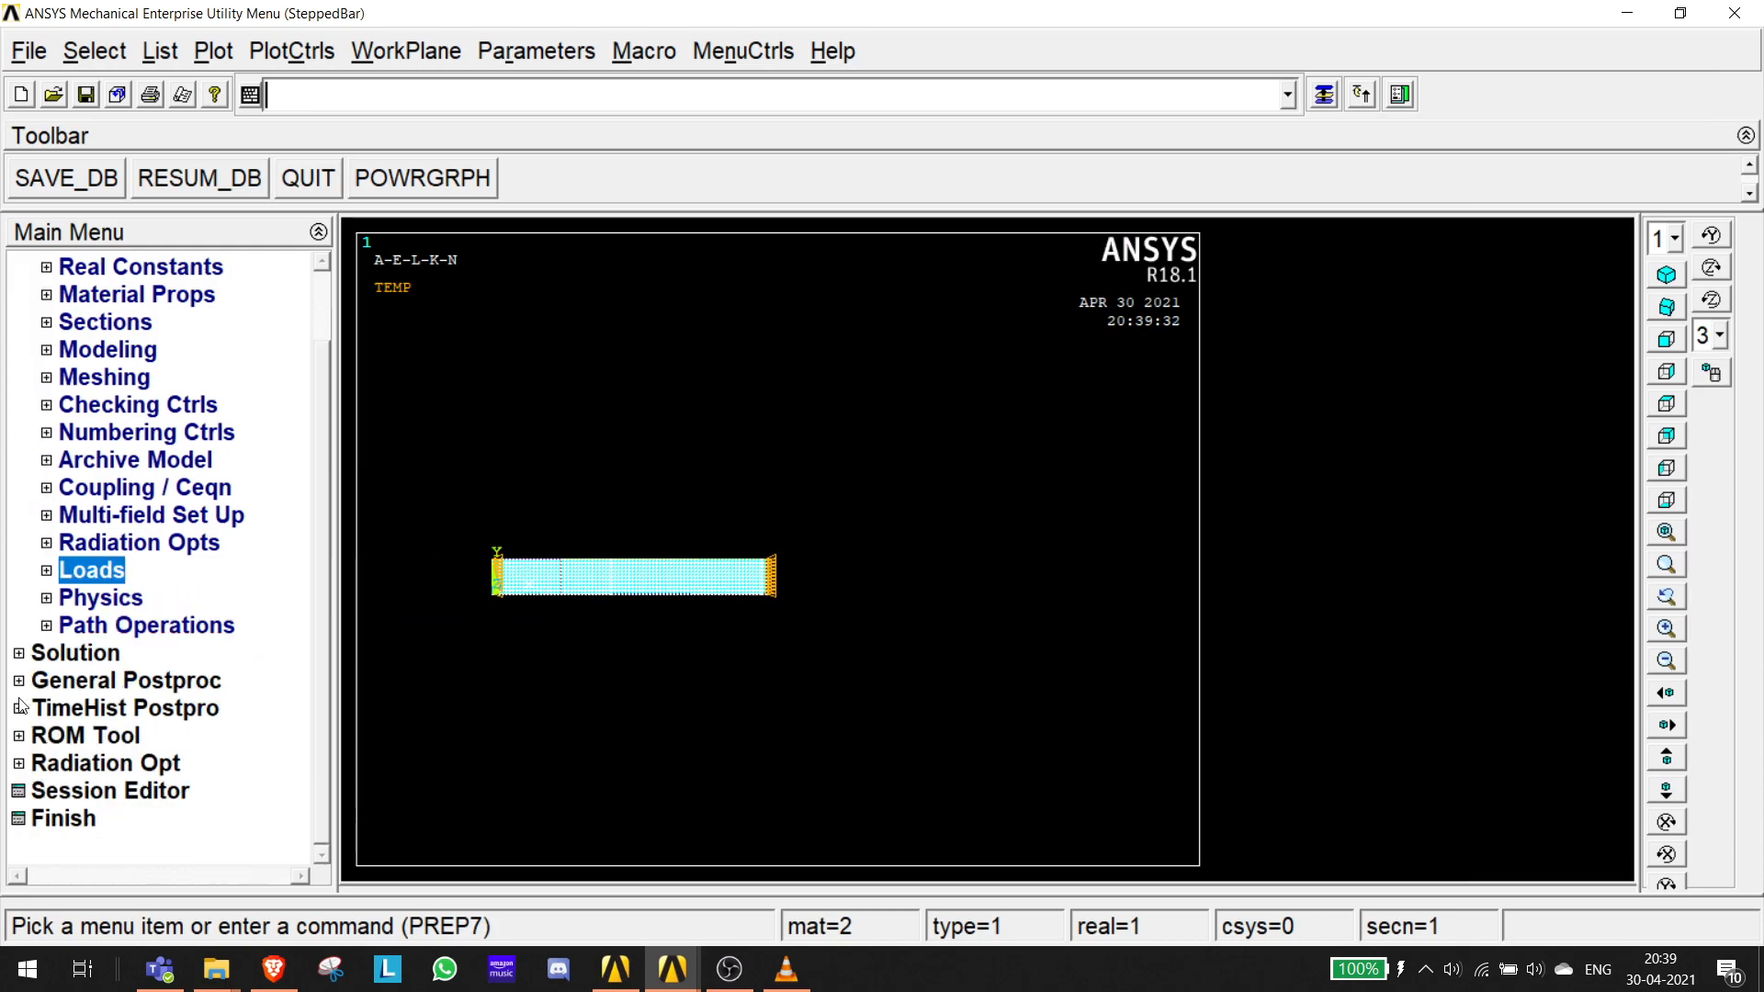
{"action": "left_click", "coordinate": [30, 654]}
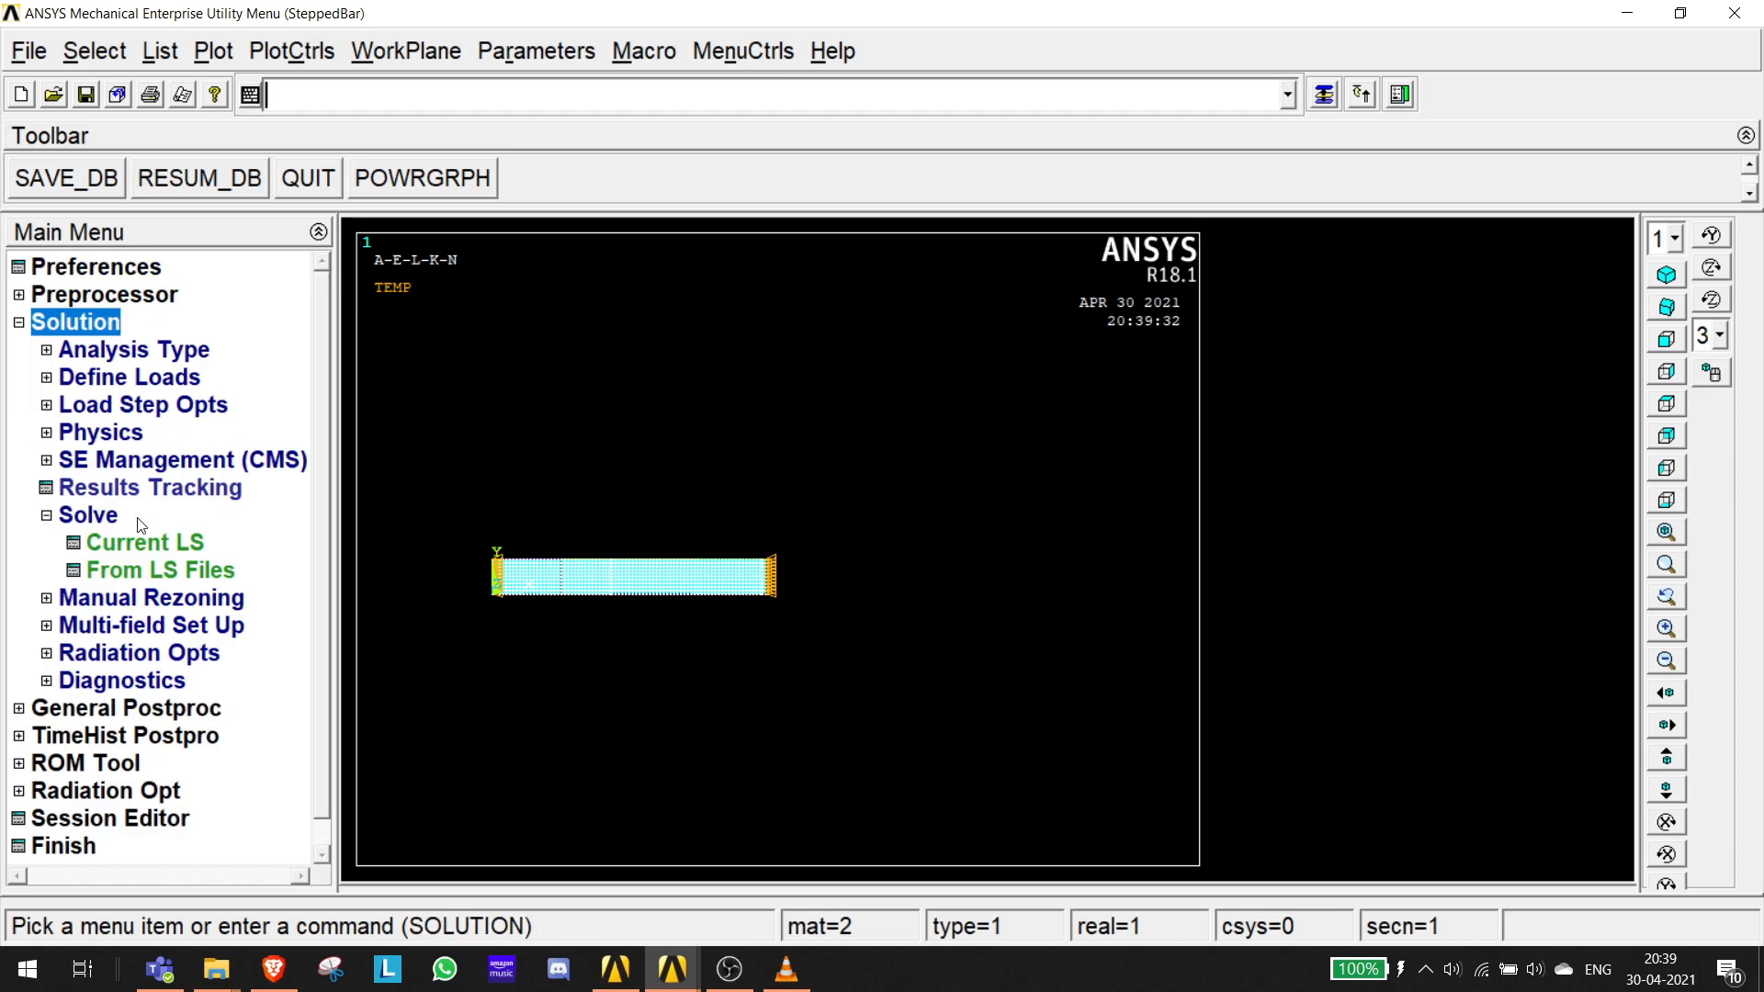
{"action": "left_click", "coordinate": [138, 545]}
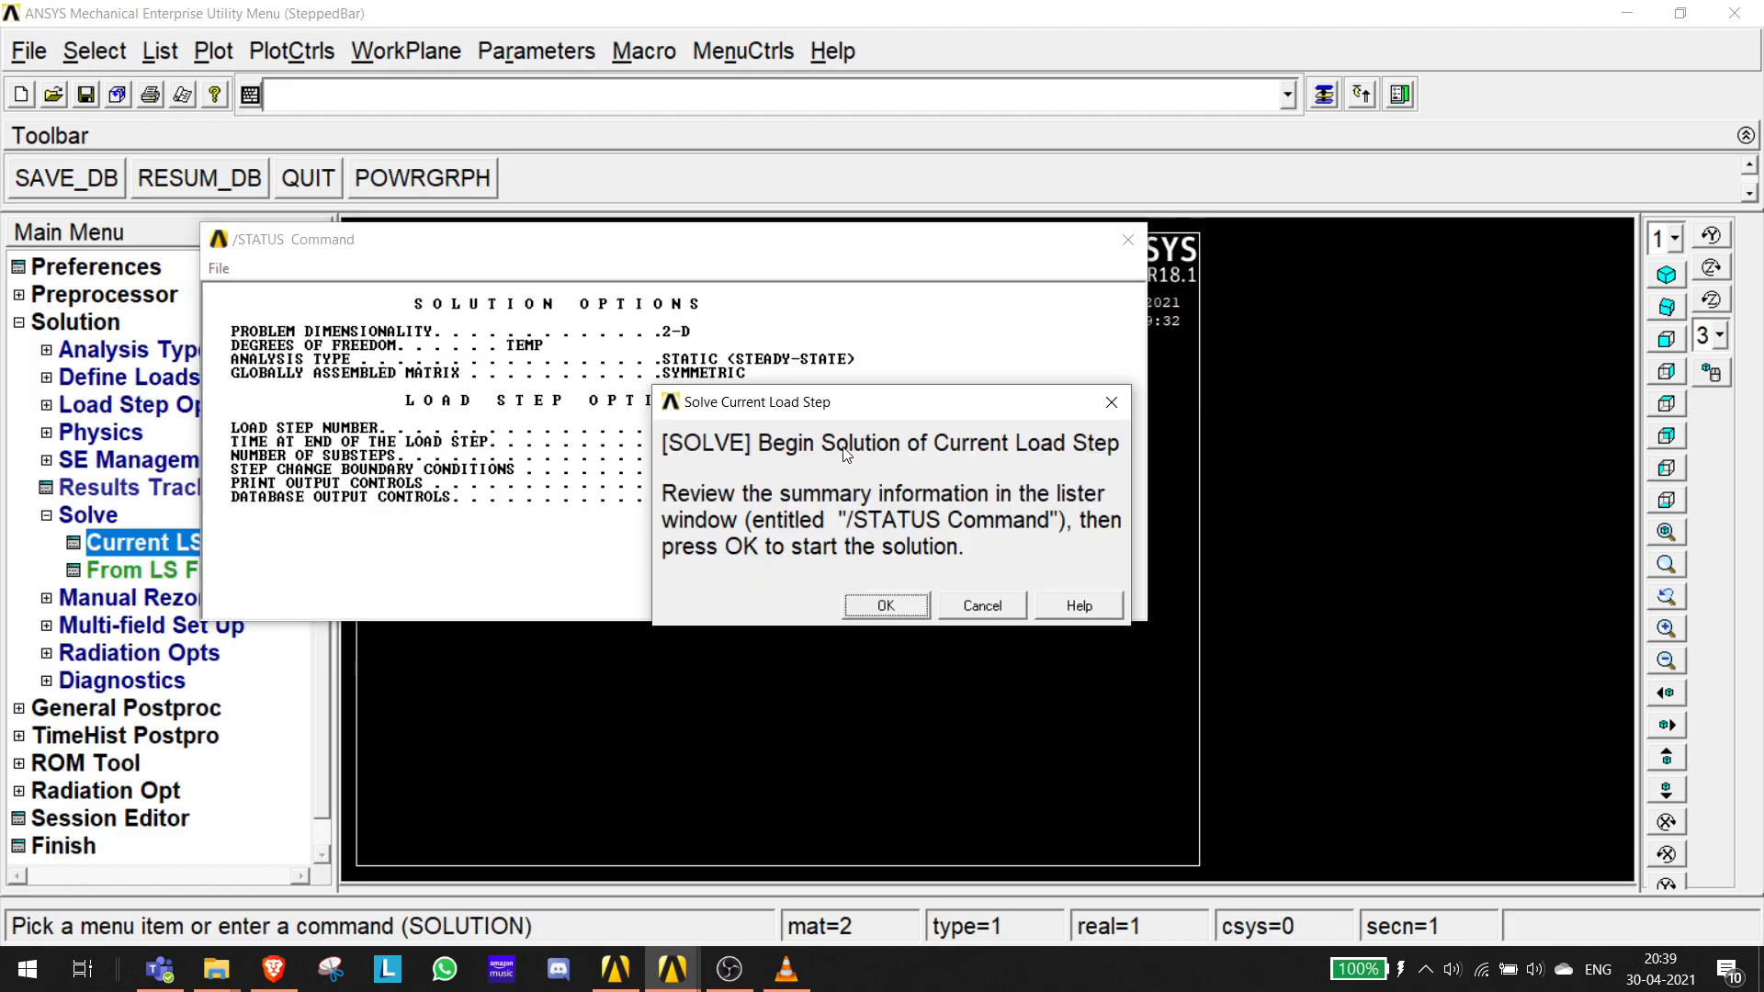
- Review the /STATUS summary of solution options, run the solution of the current load step, and dismiss the summary
{"action": "left_click_drag", "start_coordinate": [1031, 398], "coordinate": [1484, 367]}
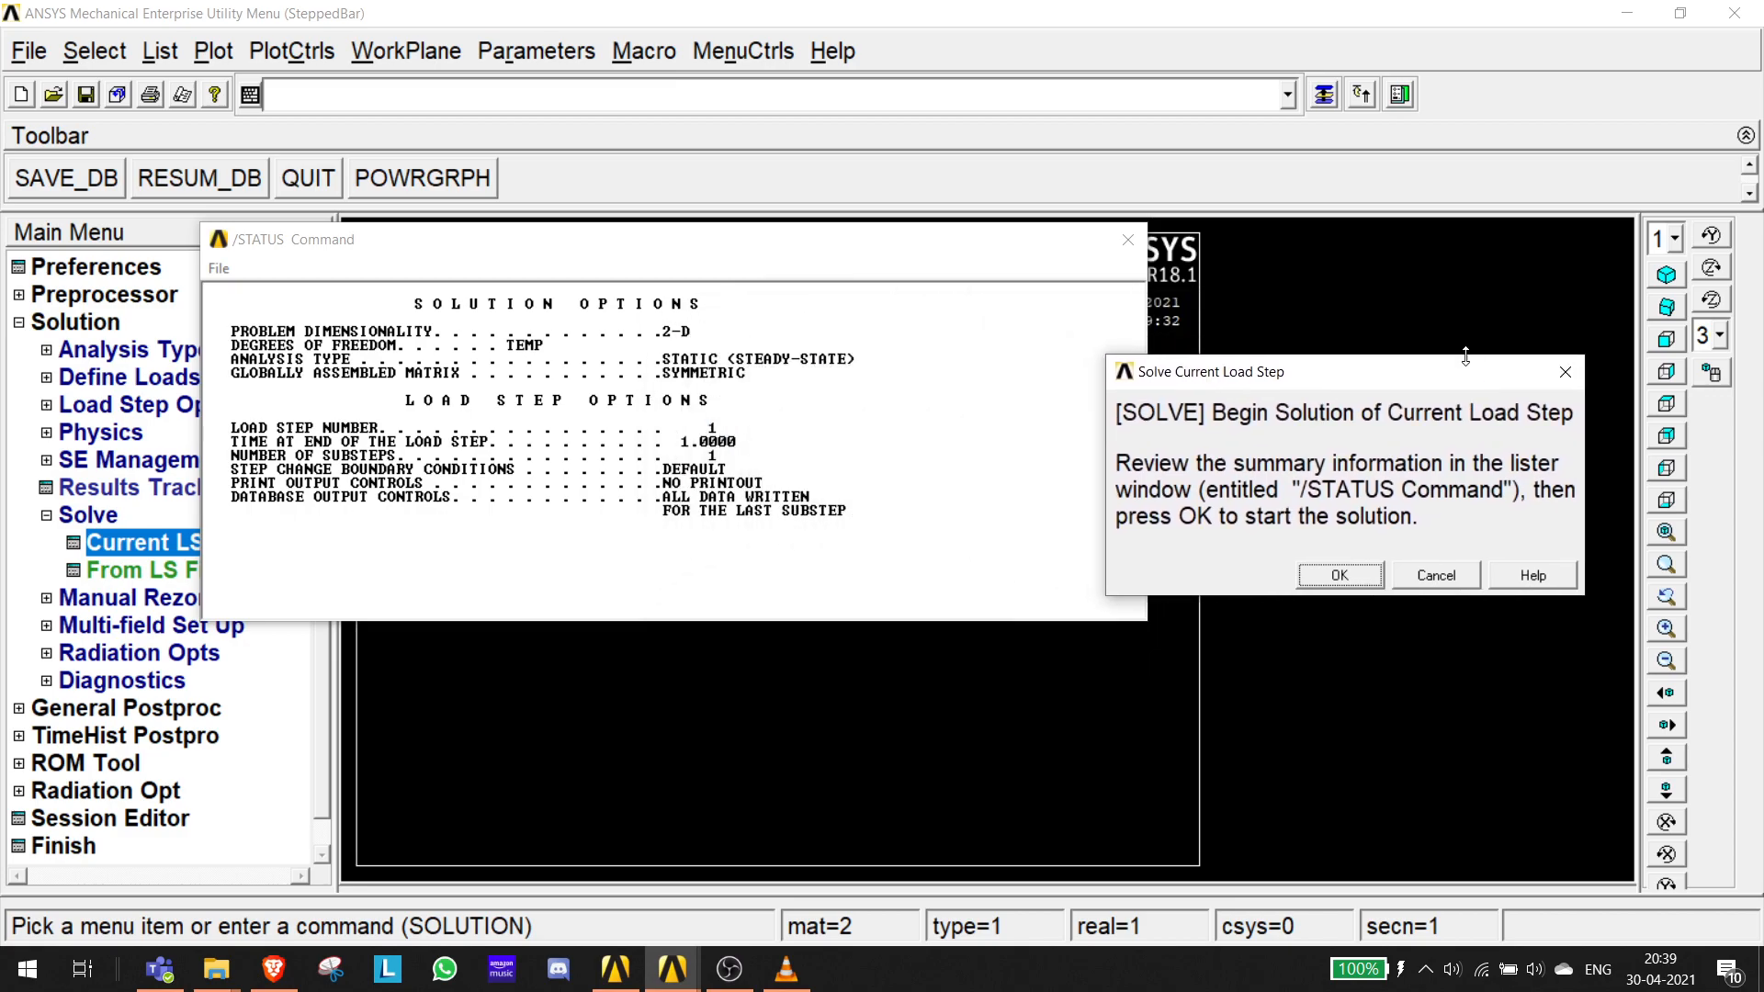
{"action": "left_click", "coordinate": [978, 265]}
{"action": "left_click_drag", "start_coordinate": [968, 249], "coordinate": [996, 821]}
{"action": "scroll", "coordinate": [615, 588], "scroll_direction": "up", "scroll_amount": 2}
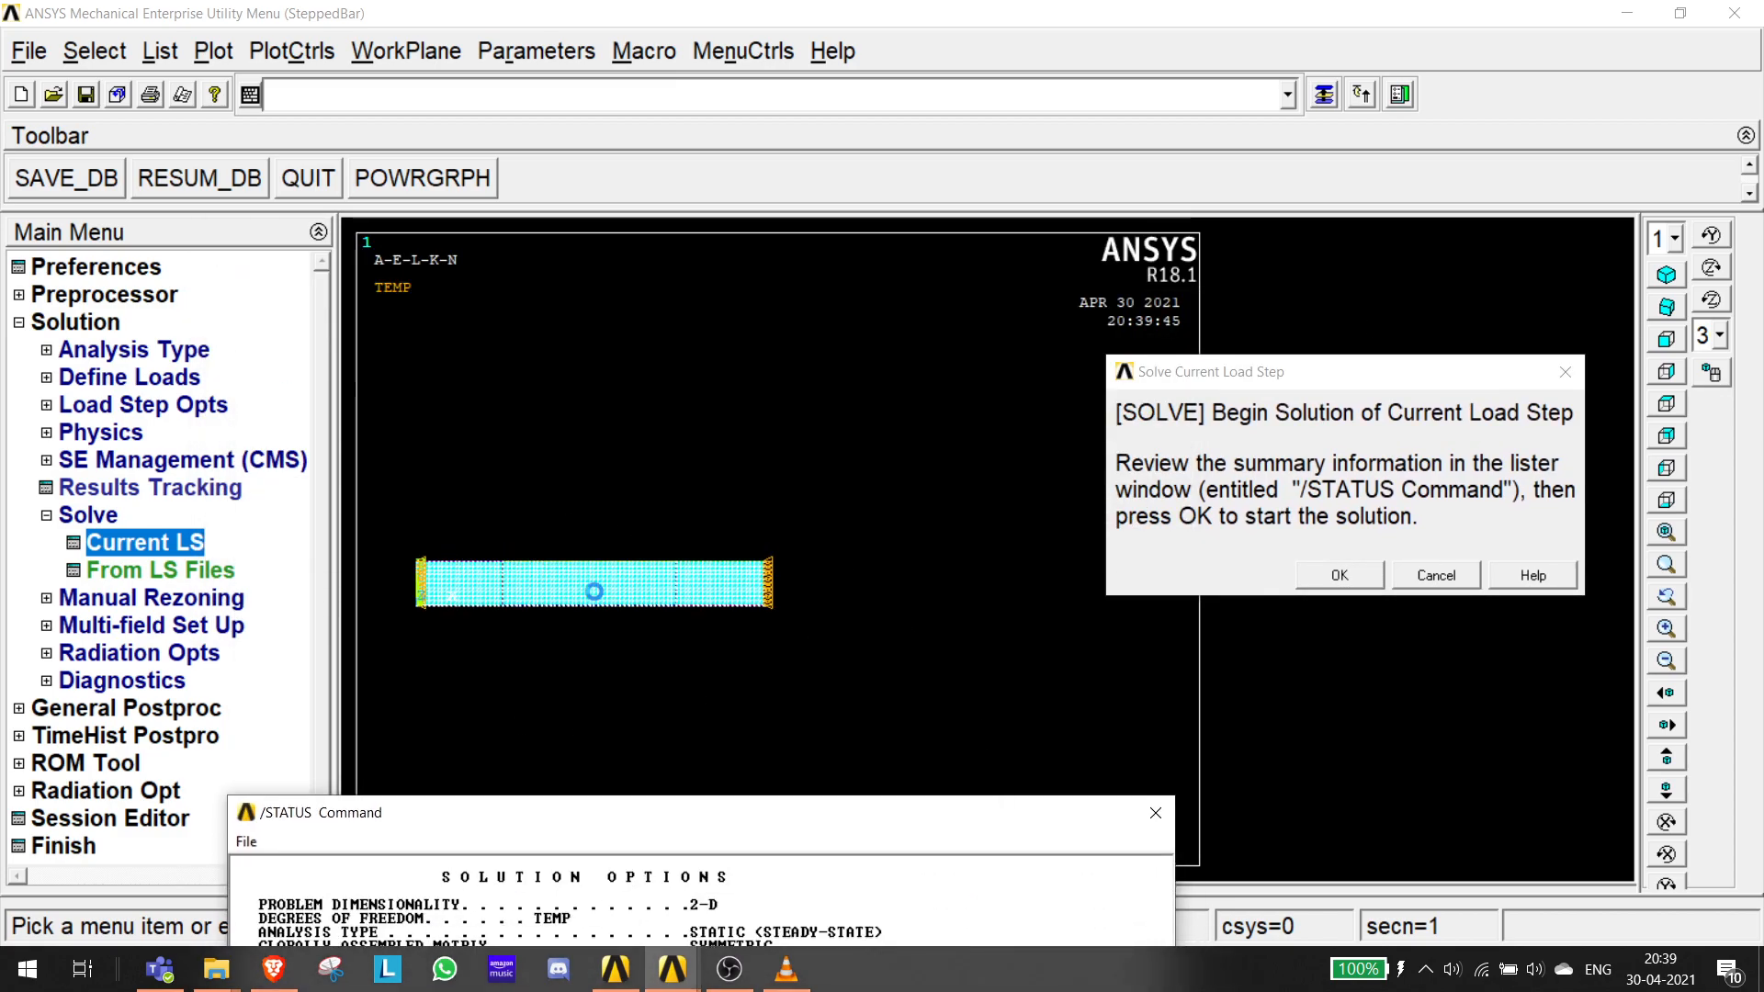
{"action": "scroll", "coordinate": [527, 596], "scroll_direction": "down", "scroll_amount": 1}
{"action": "left_click_drag", "start_coordinate": [822, 820], "coordinate": [723, 209]}
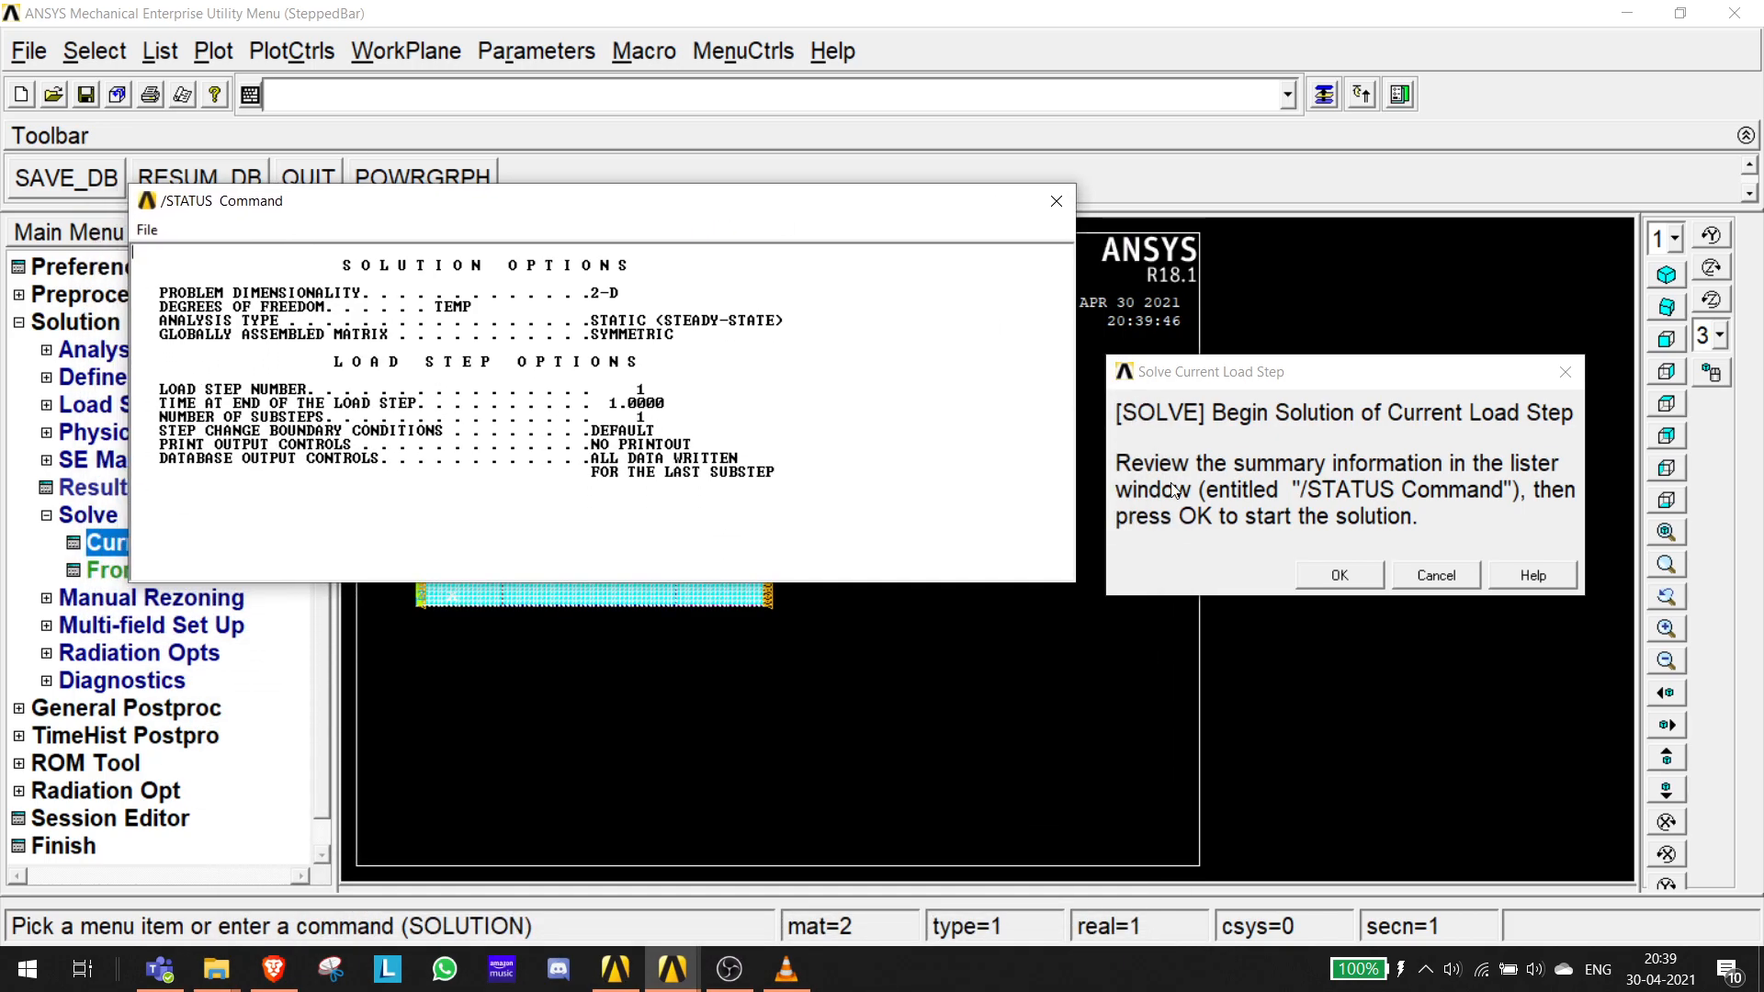
{"action": "left_click", "coordinate": [1347, 581]}
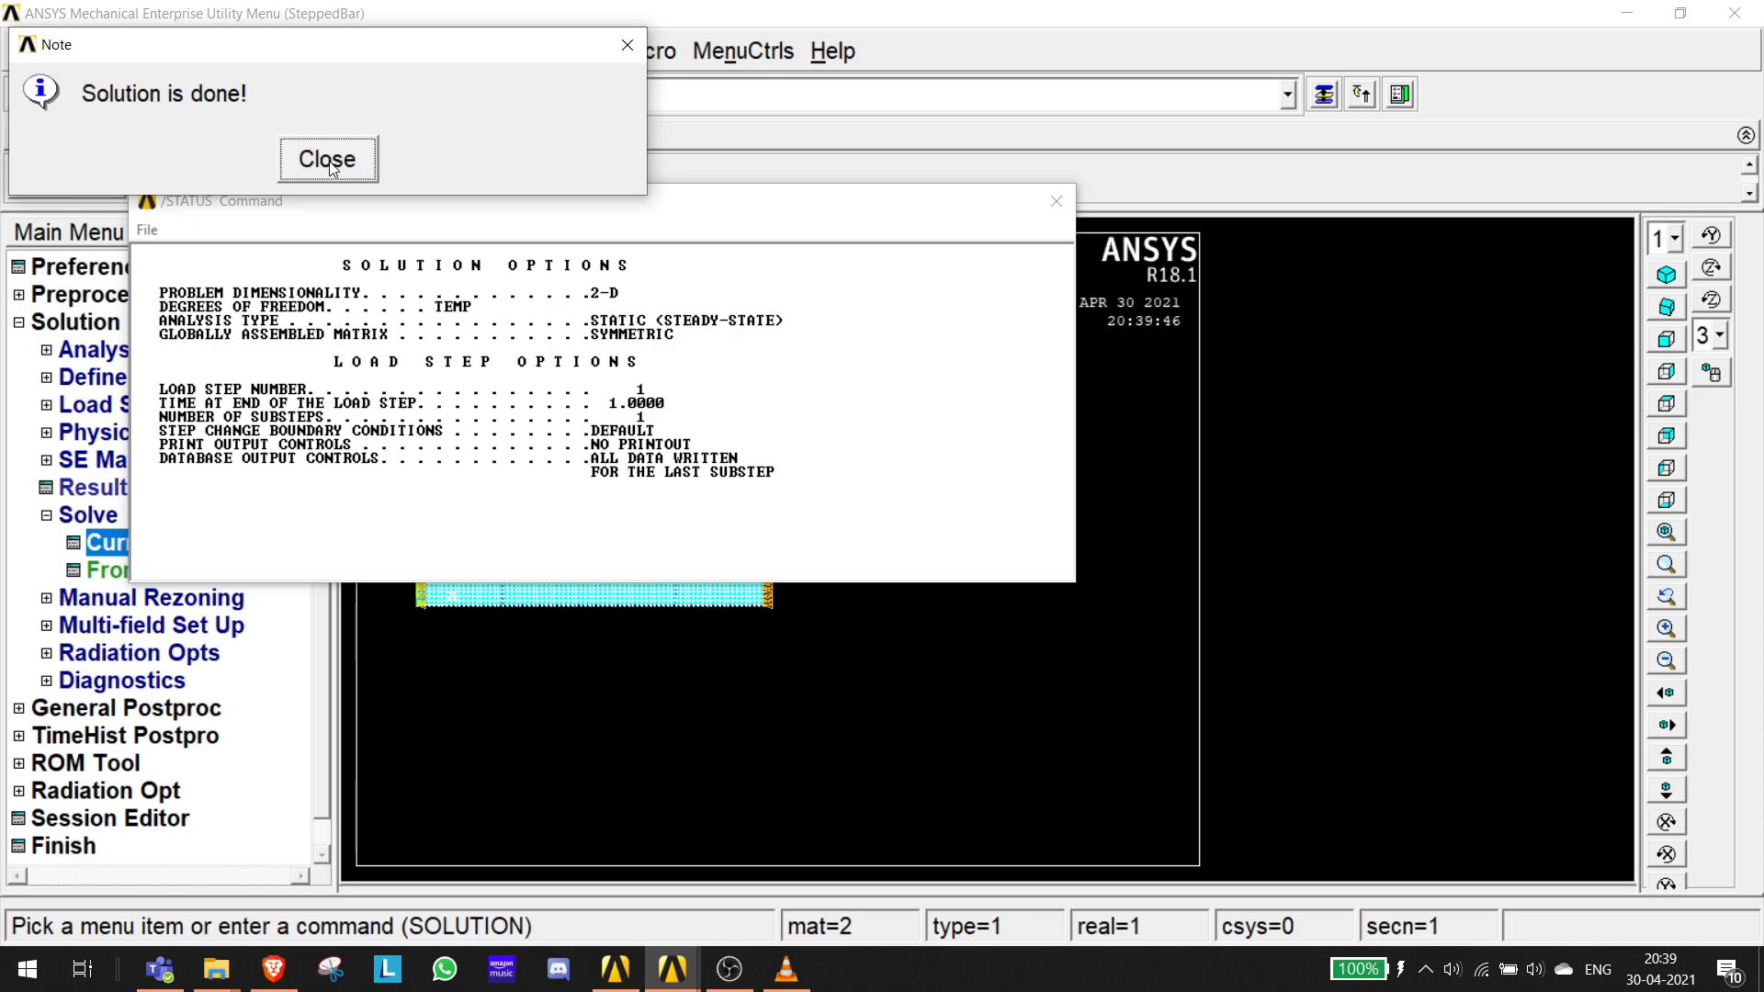
{"action": "left_click", "coordinate": [327, 160]}
{"action": "left_click", "coordinate": [1056, 201]}
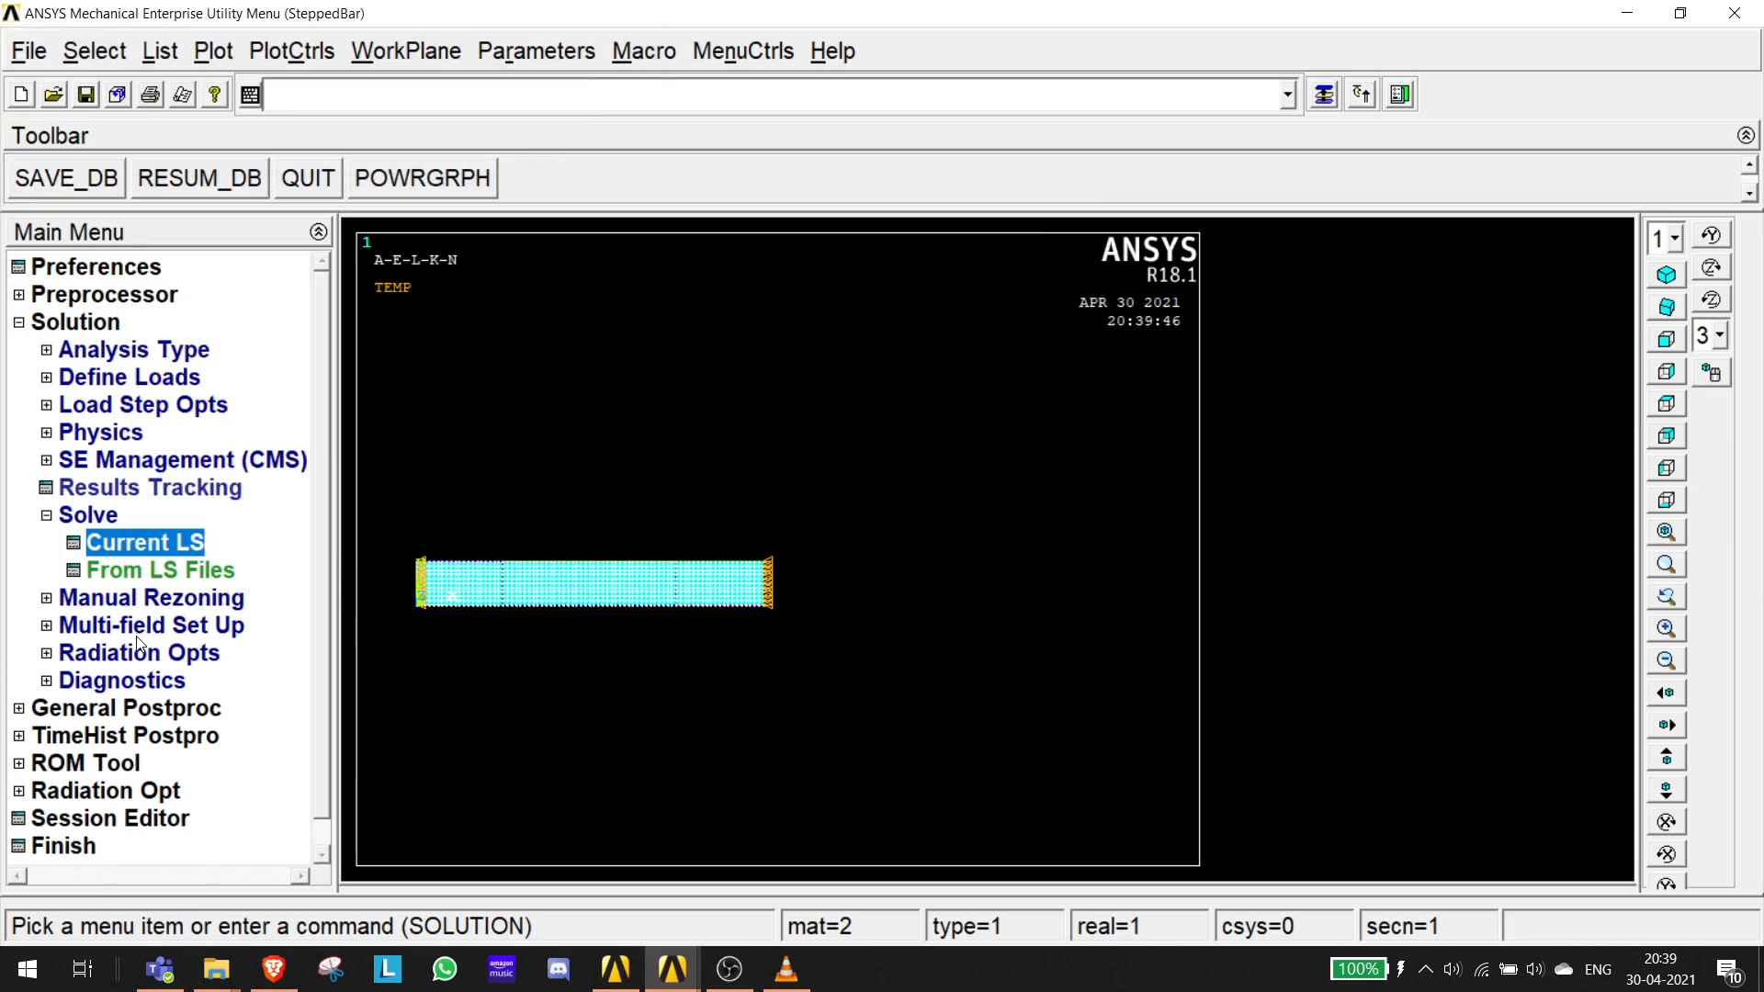
- Plot the nodal solution contour of the thermal flux vector sum with the deformed shape only
{"action": "left_click", "coordinate": [18, 708]}
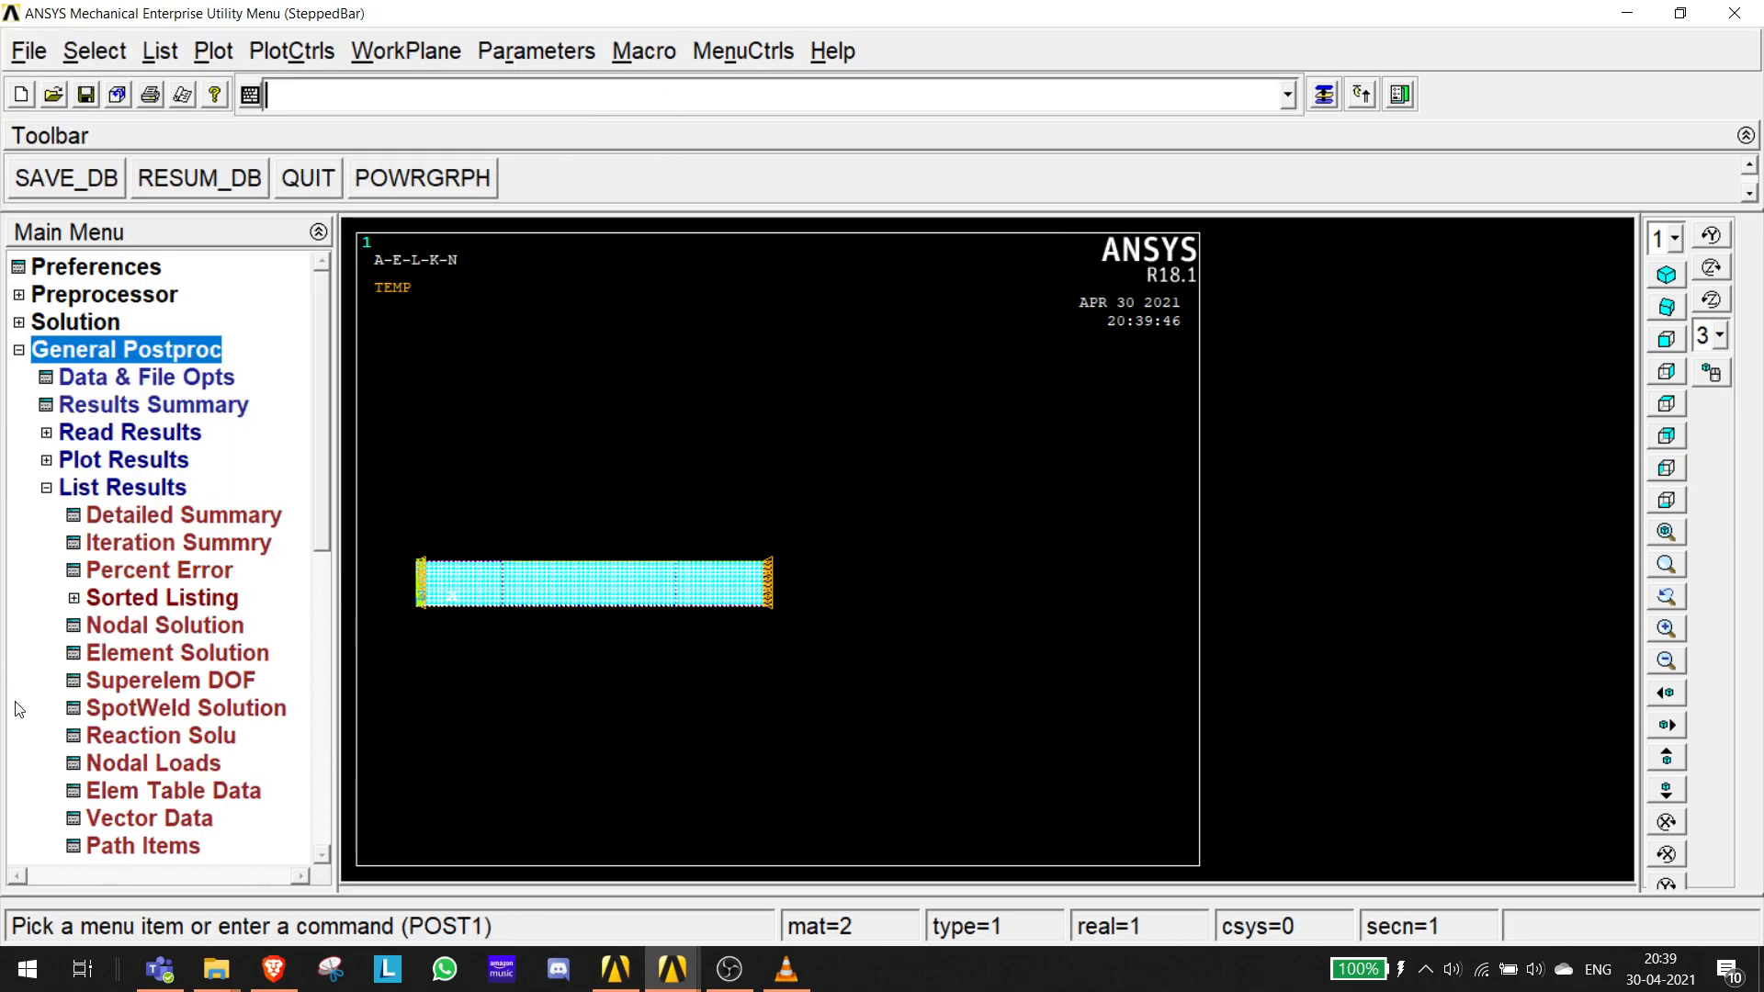
{"action": "left_click", "coordinate": [45, 460]}
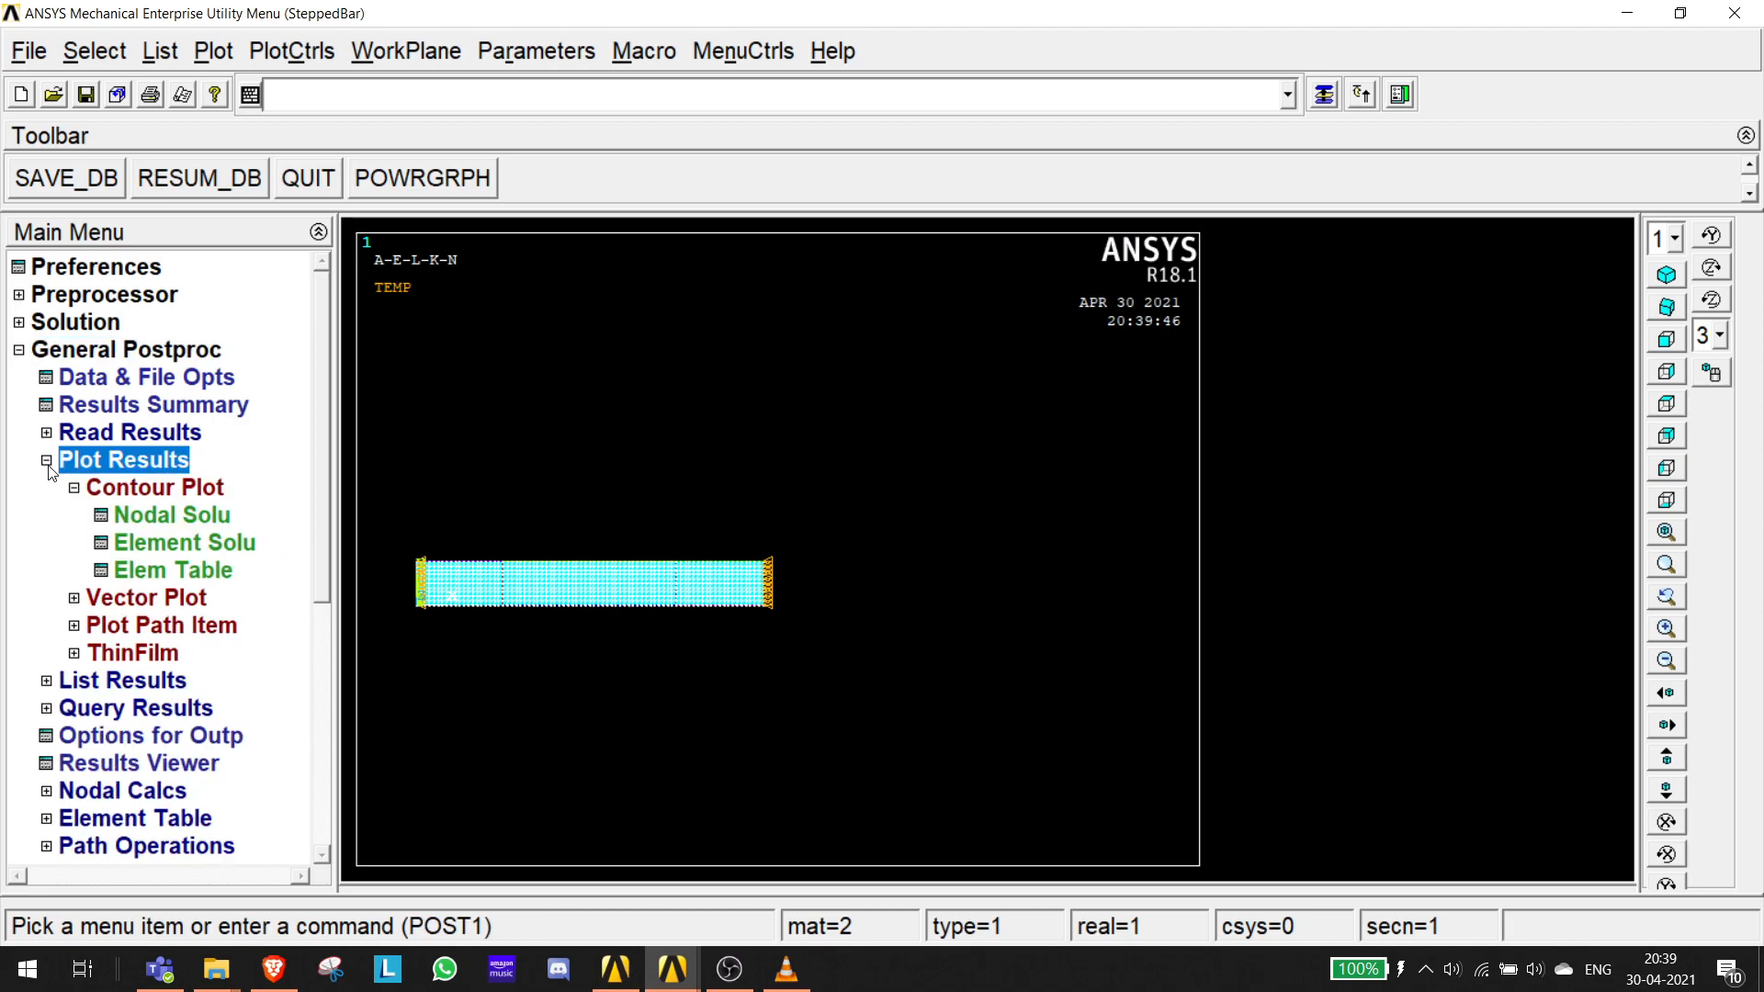
{"action": "left_click", "coordinate": [161, 517]}
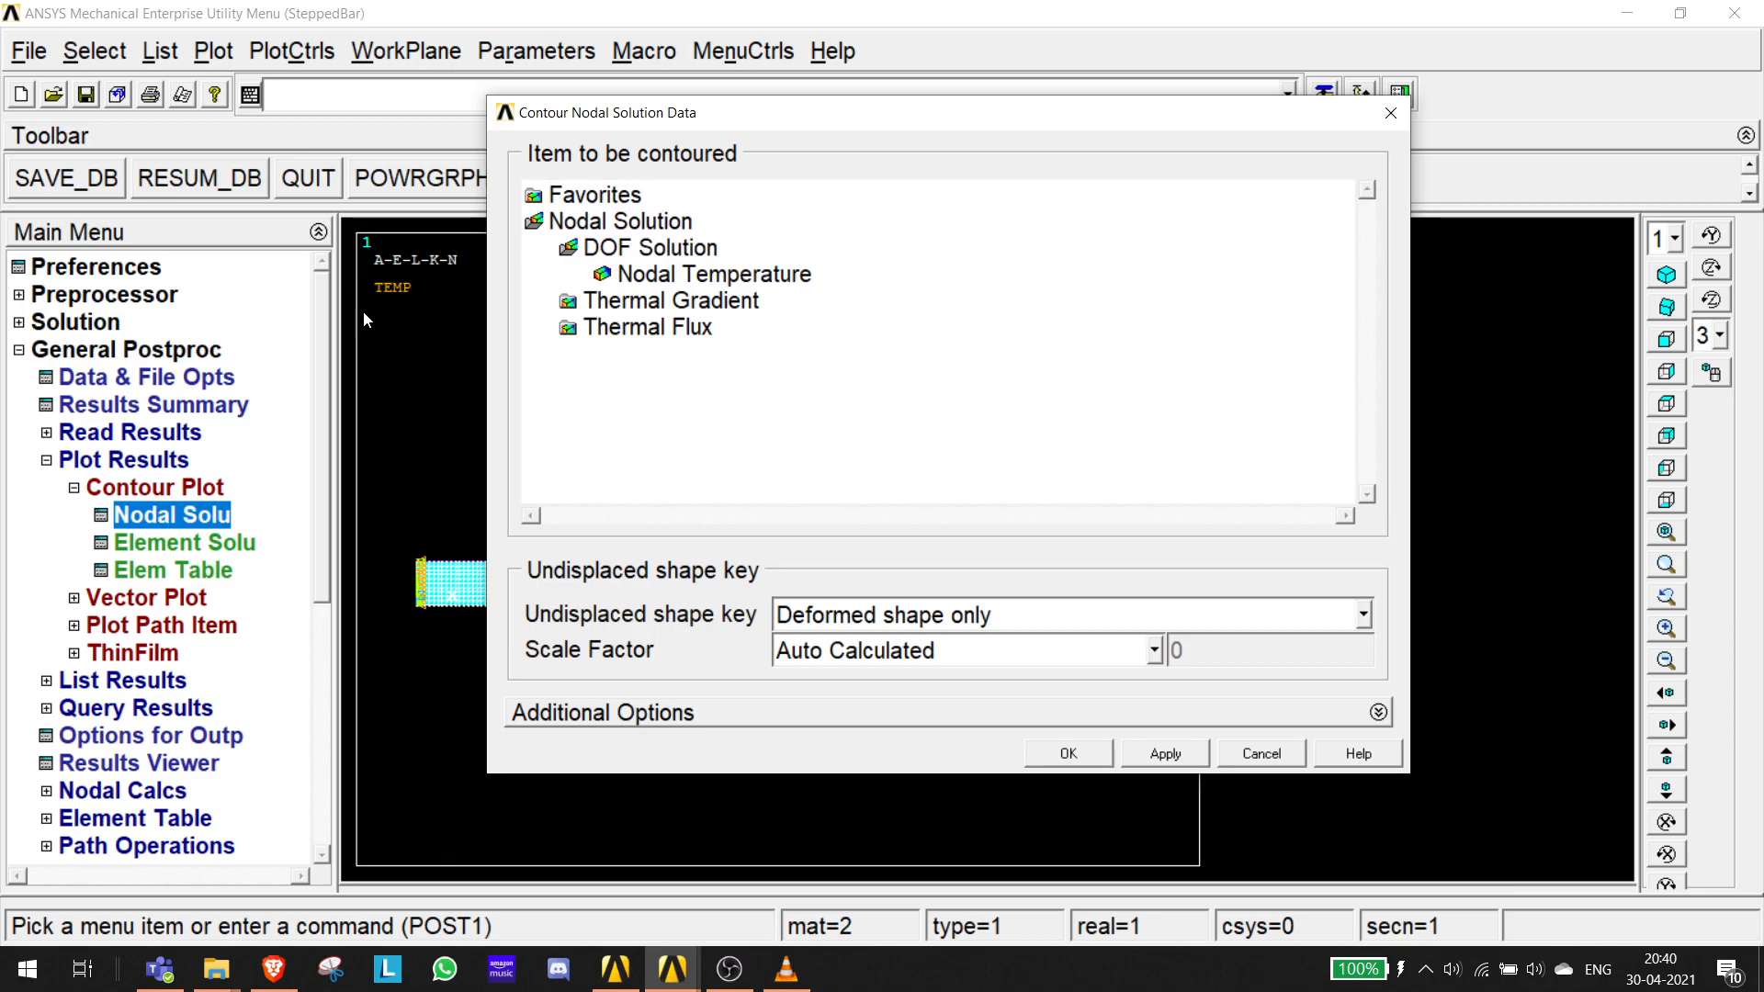
{"action": "left_click", "coordinate": [625, 328]}
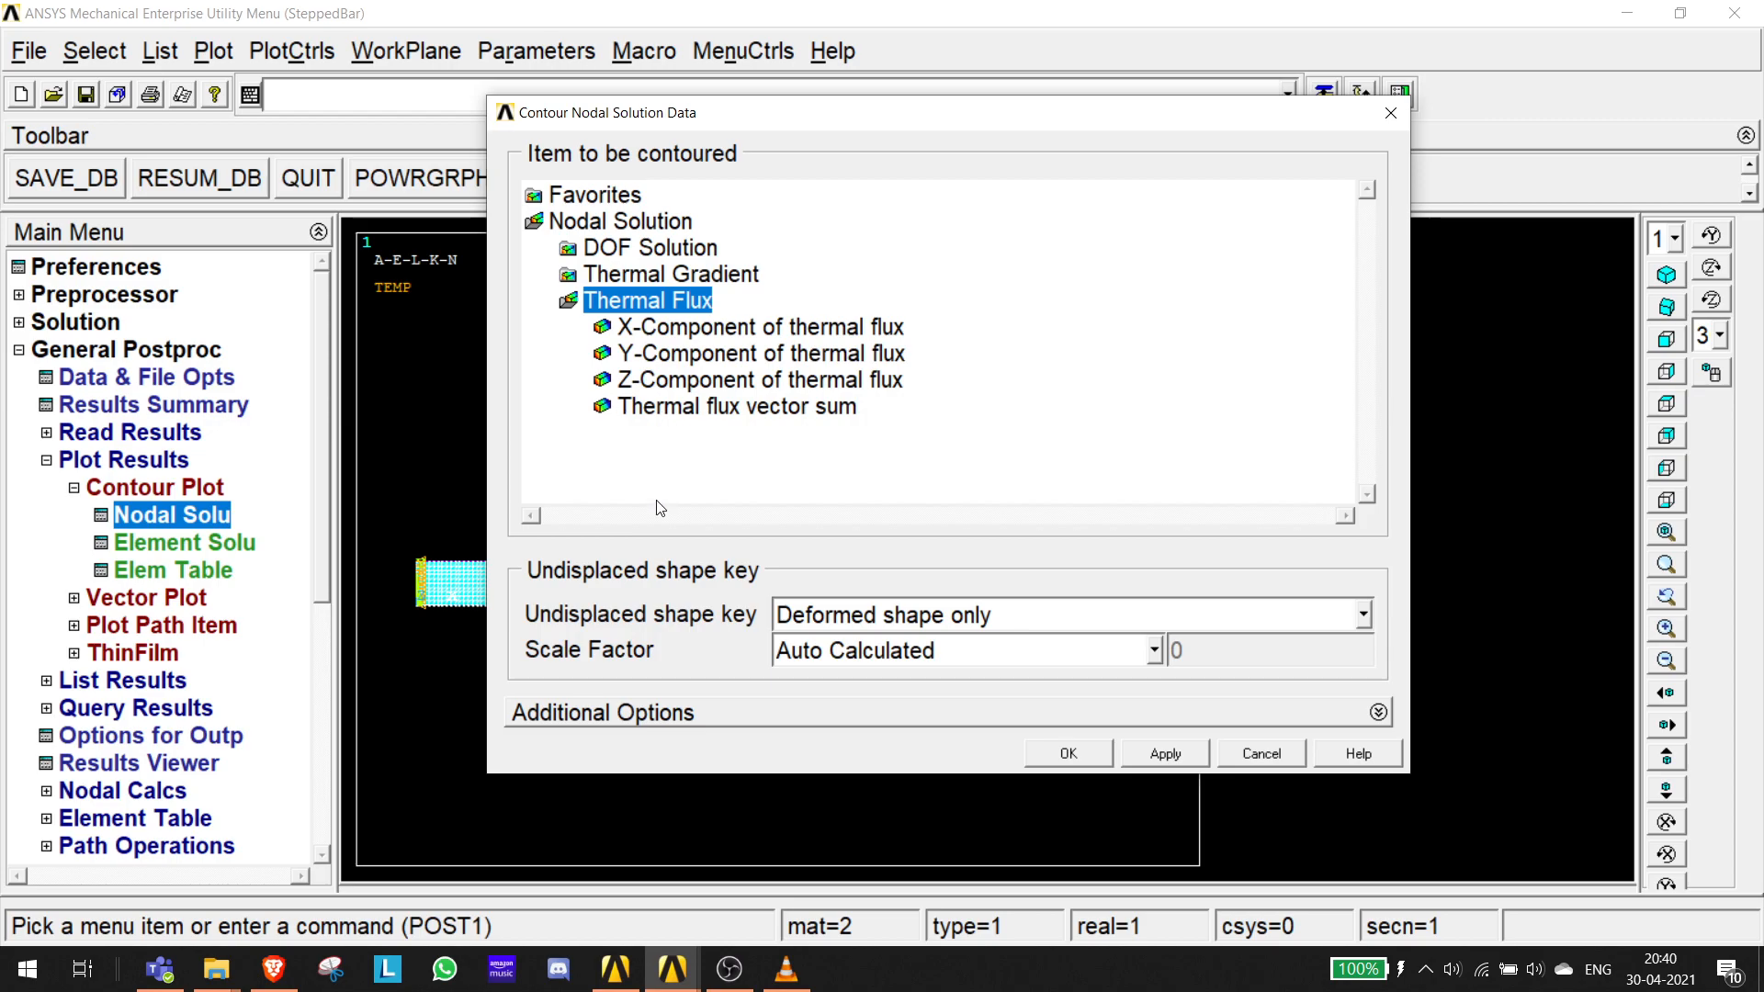
{"action": "left_click", "coordinate": [663, 332]}
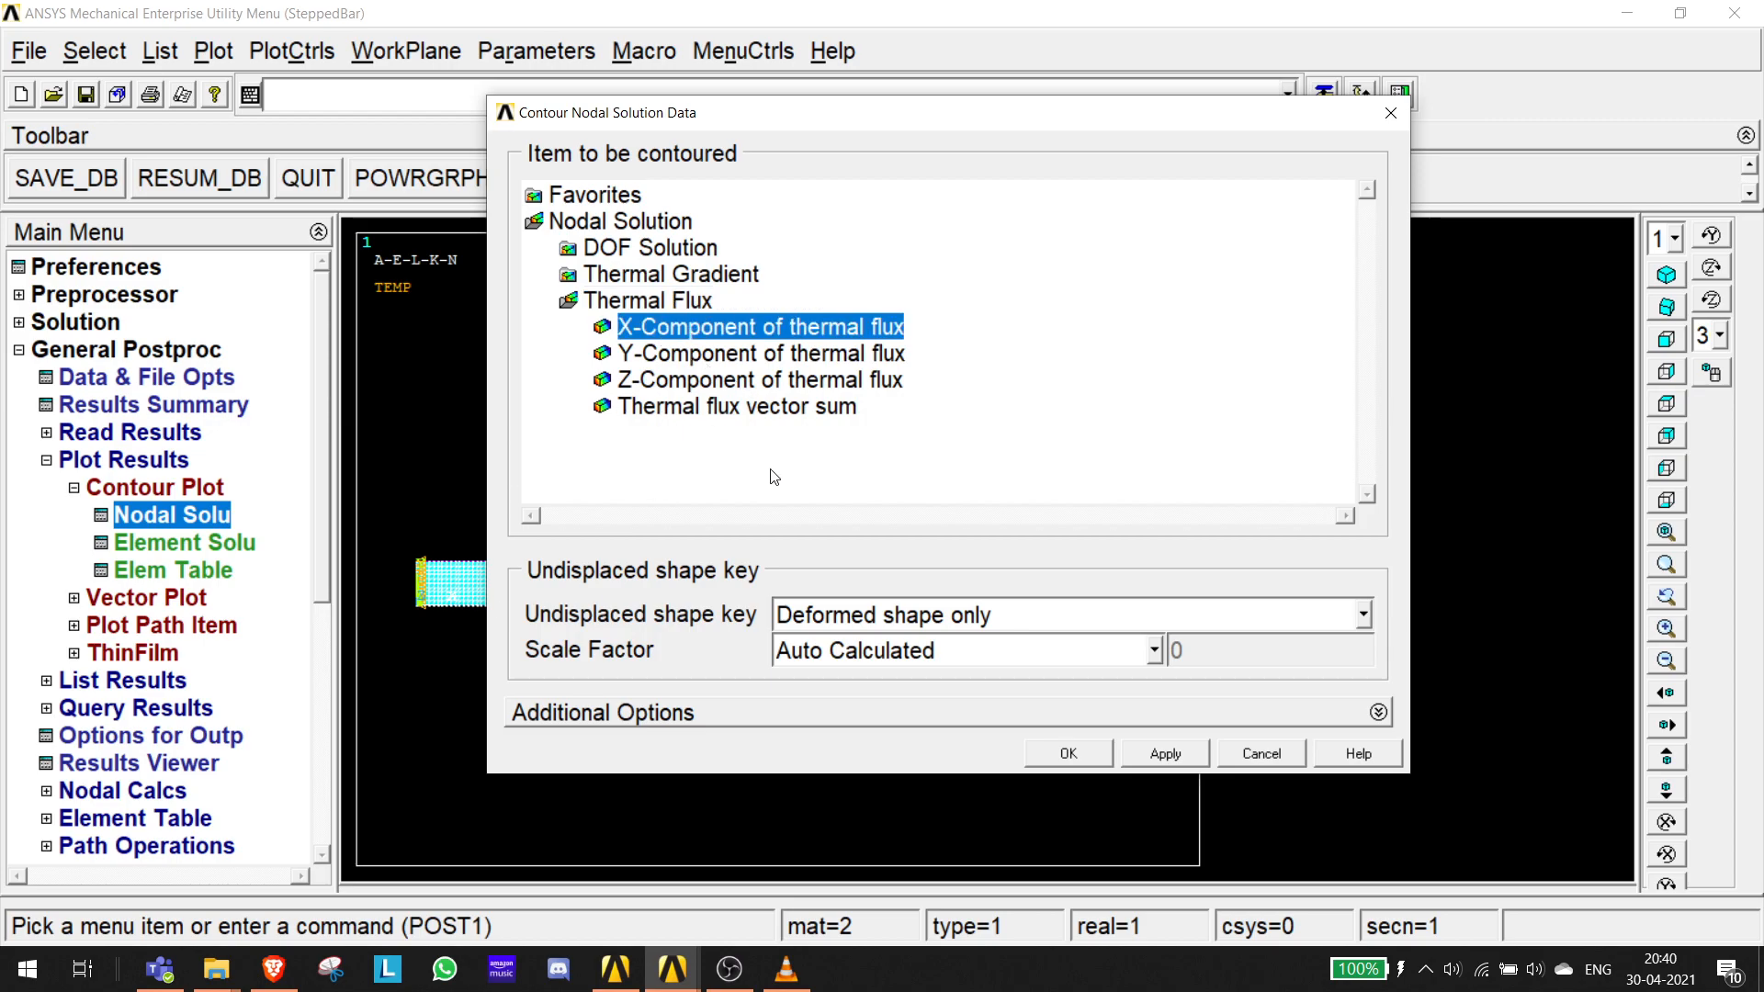
{"action": "left_click", "coordinate": [741, 410]}
{"action": "left_click", "coordinate": [1166, 755]}
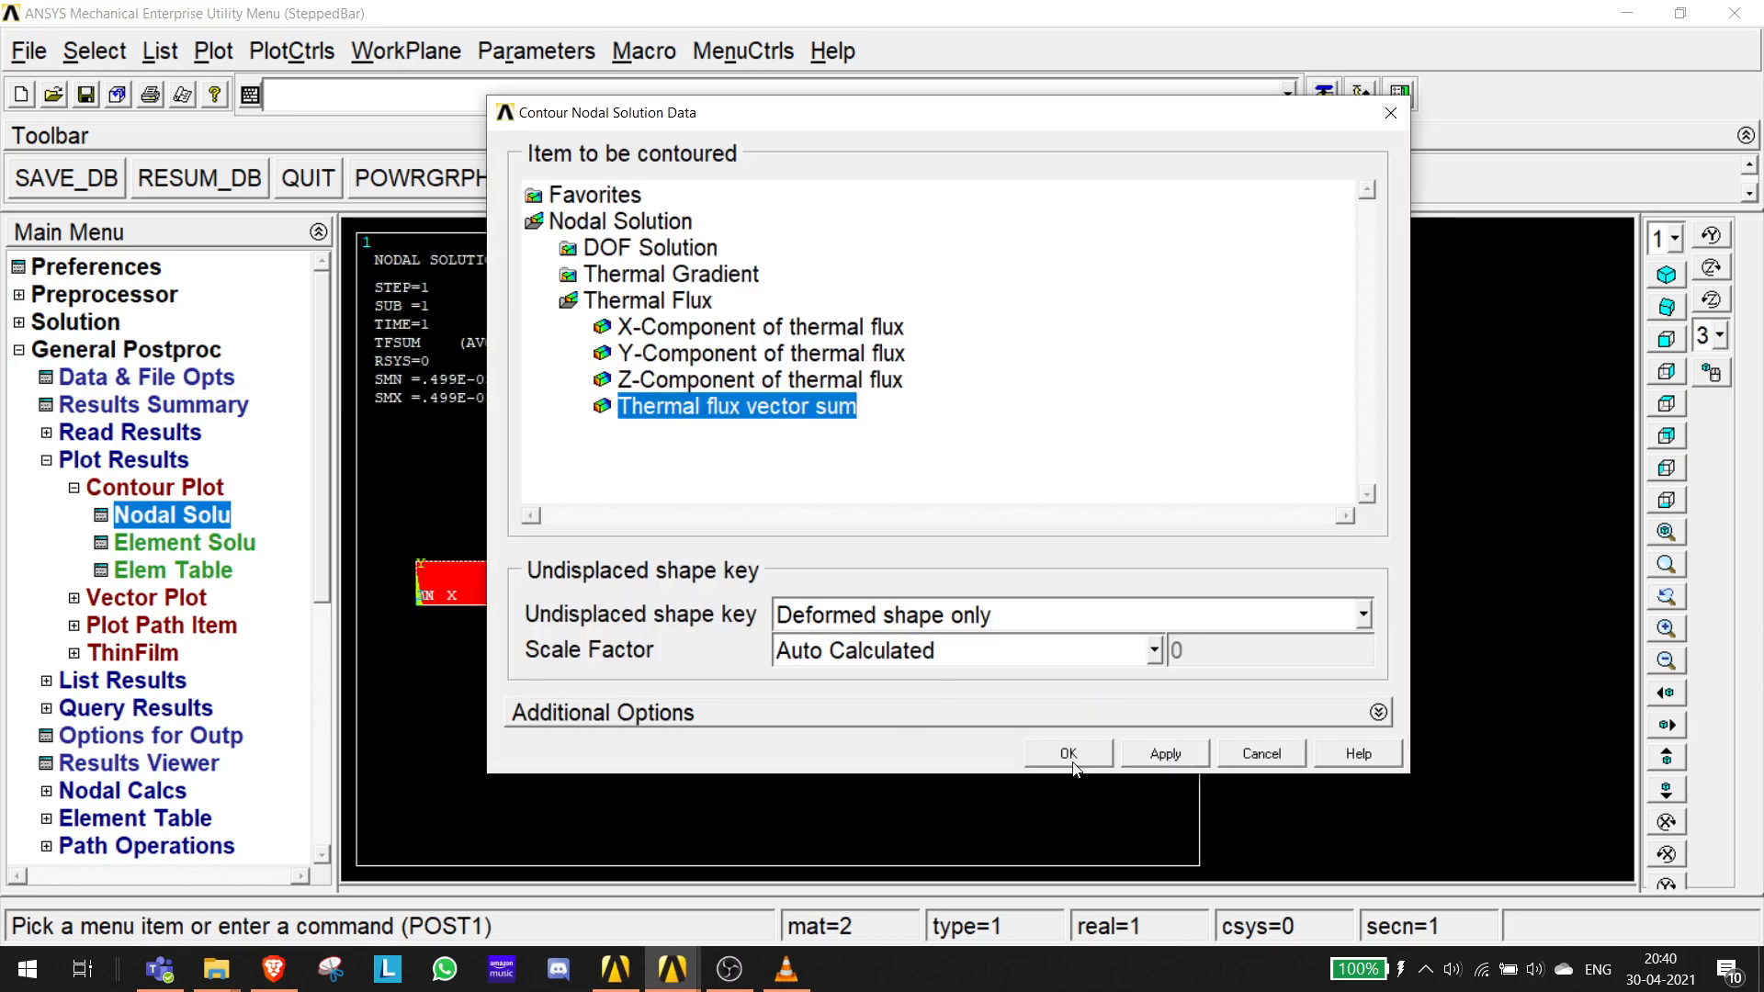
{"action": "left_click", "coordinate": [1069, 754]}
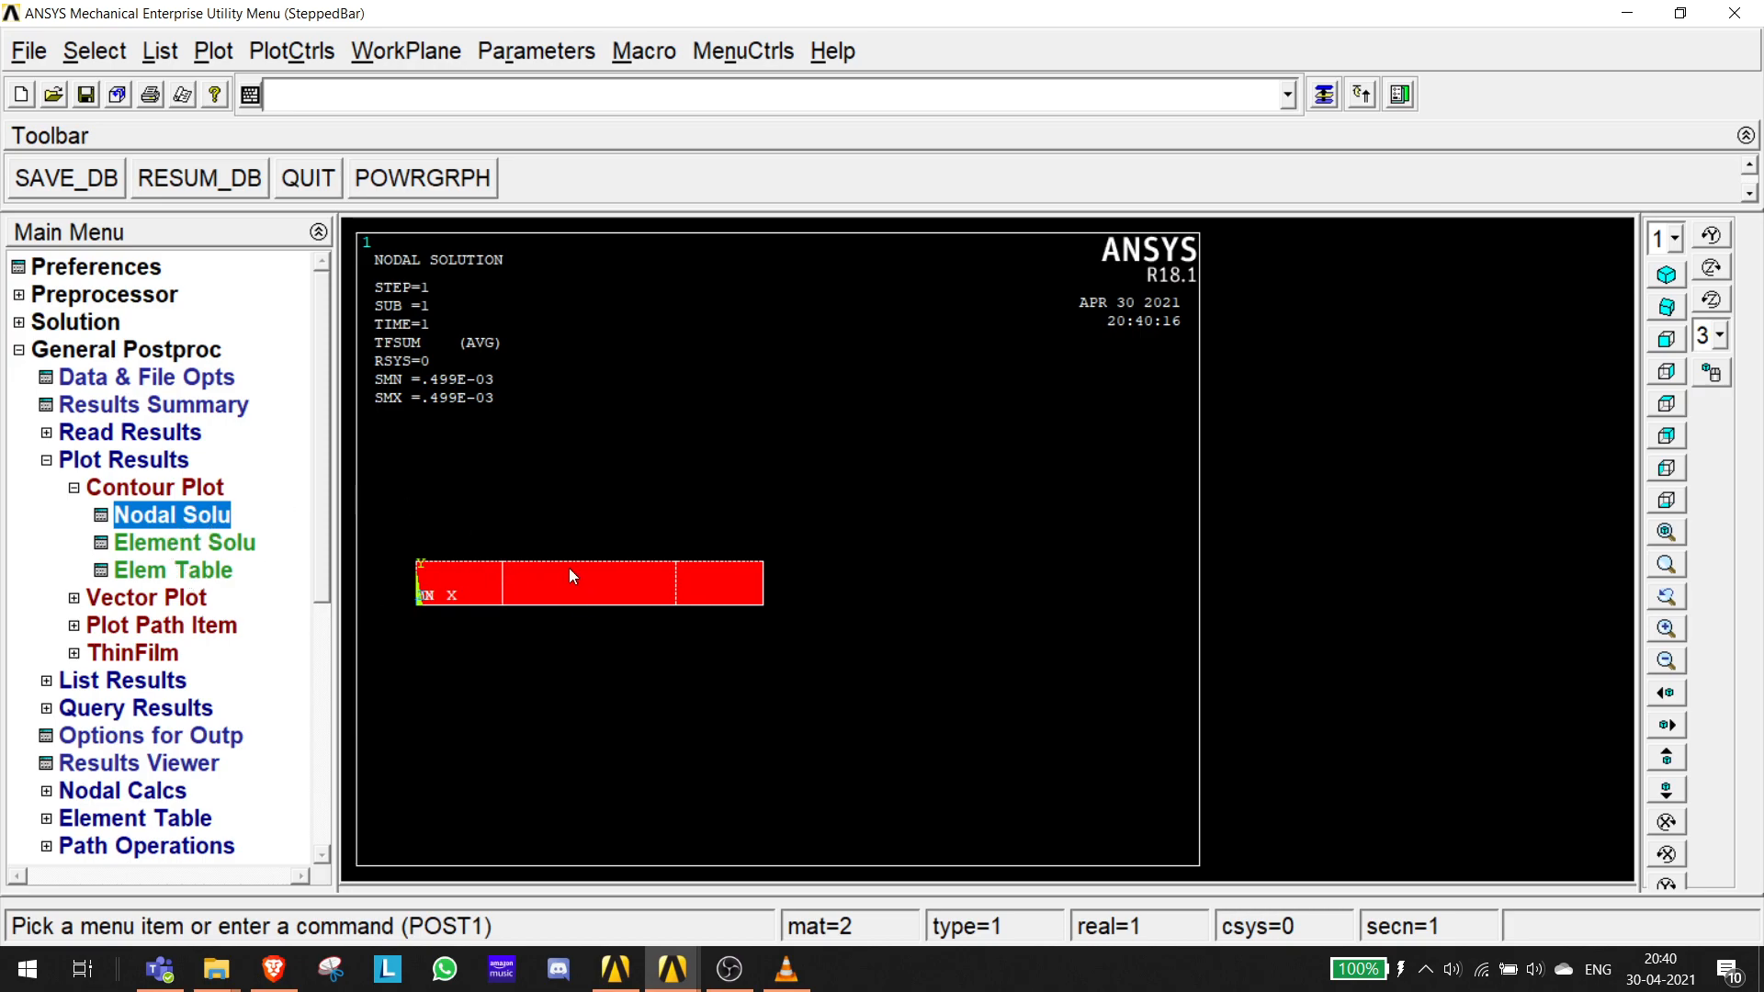
{"action": "scroll", "coordinate": [570, 568], "scroll_direction": "up", "scroll_amount": 1}
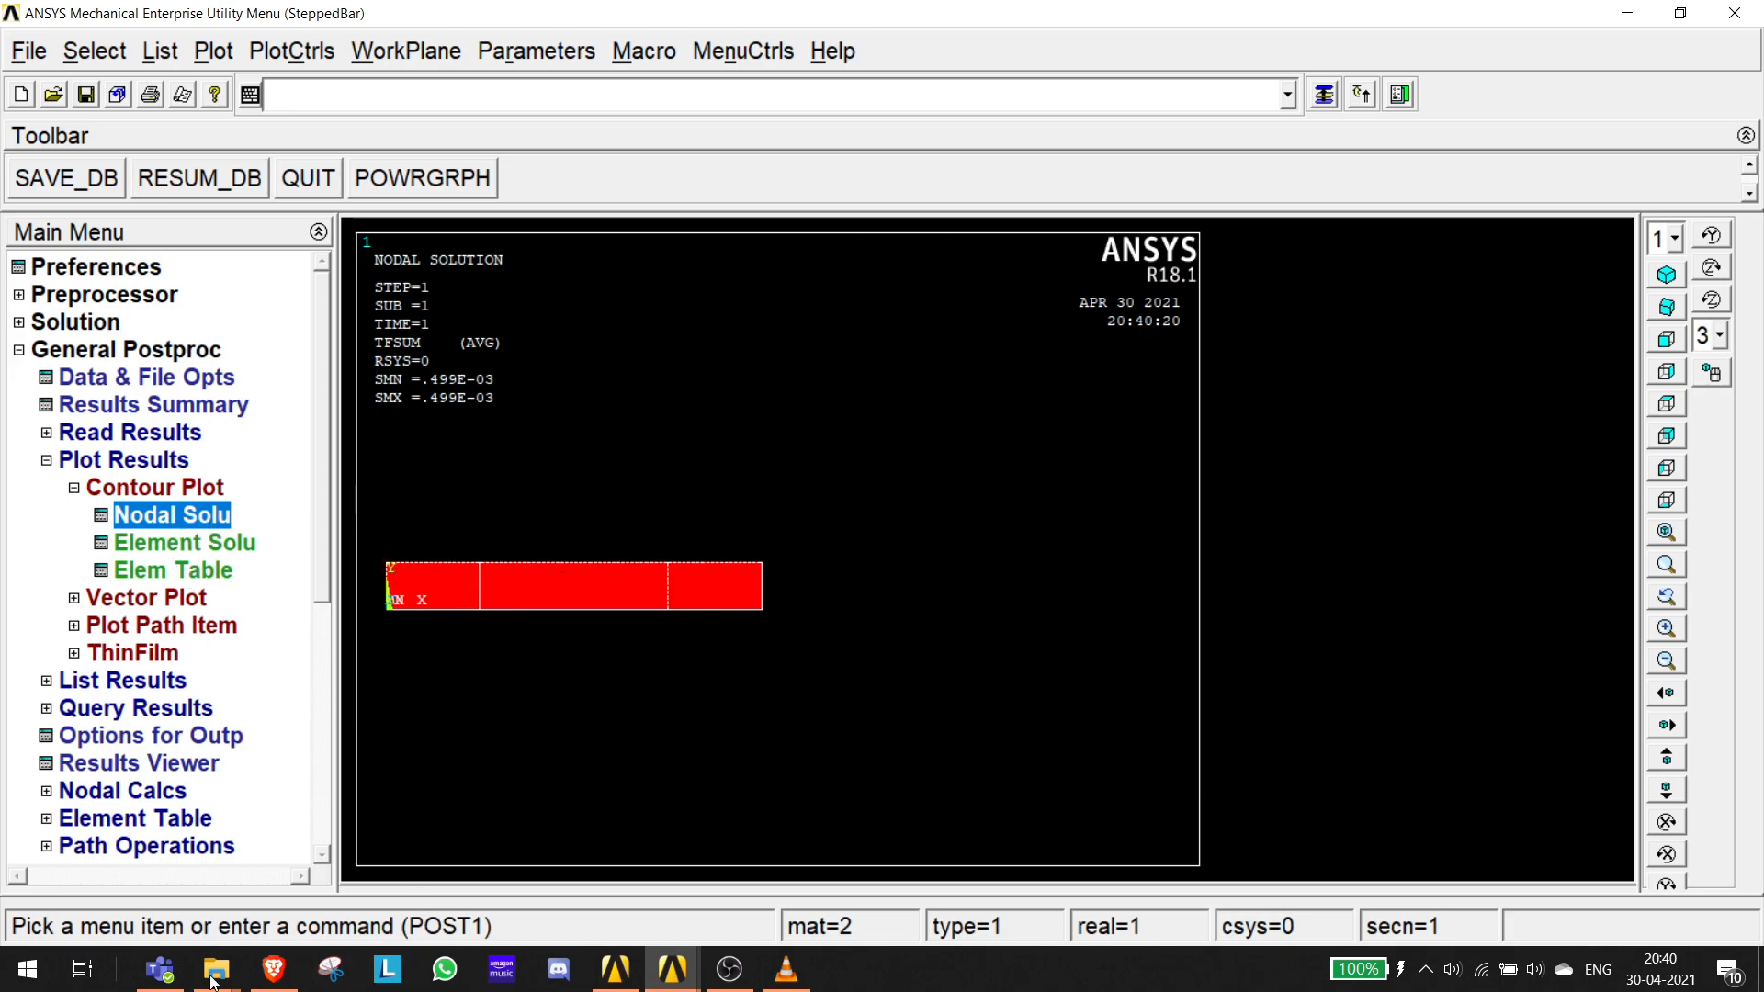
- Compare the thermal flux result with the reference plot in the Microsoft Teams PDF, then return to ANSYS Mechanical APDL
{"action": "left_click", "coordinate": [147, 976]}
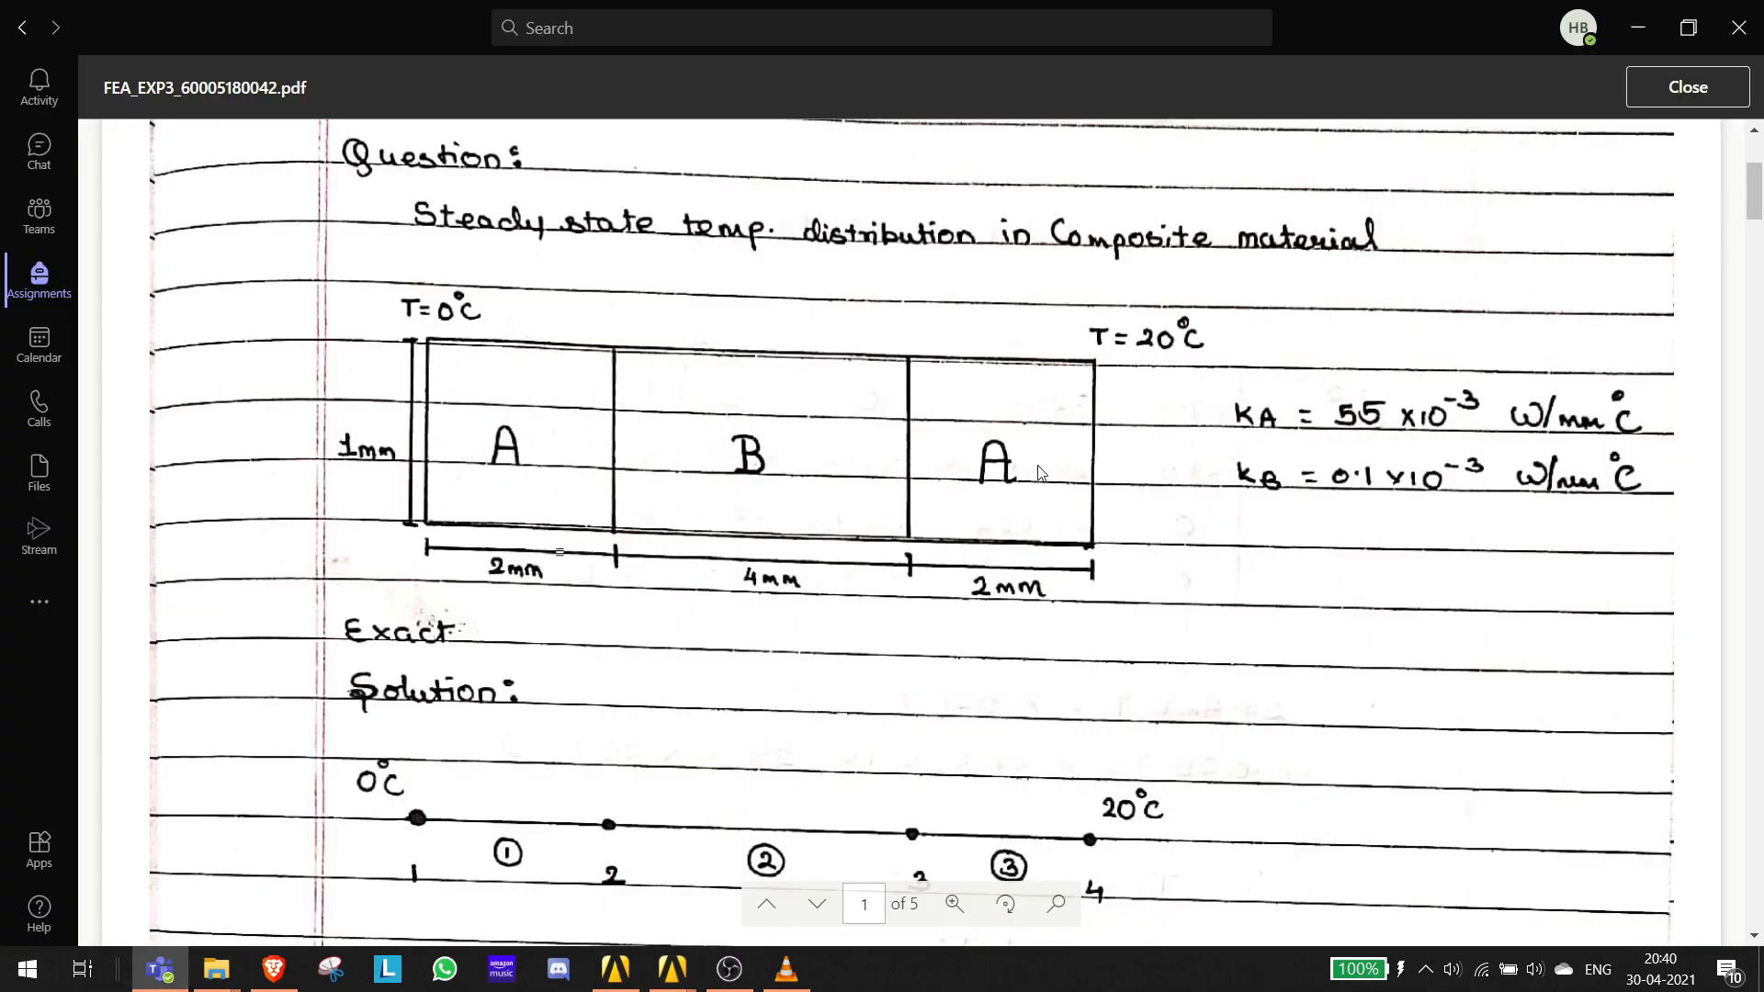
{"action": "scroll", "coordinate": [565, 510], "scroll_direction": "down", "scroll_amount": 20}
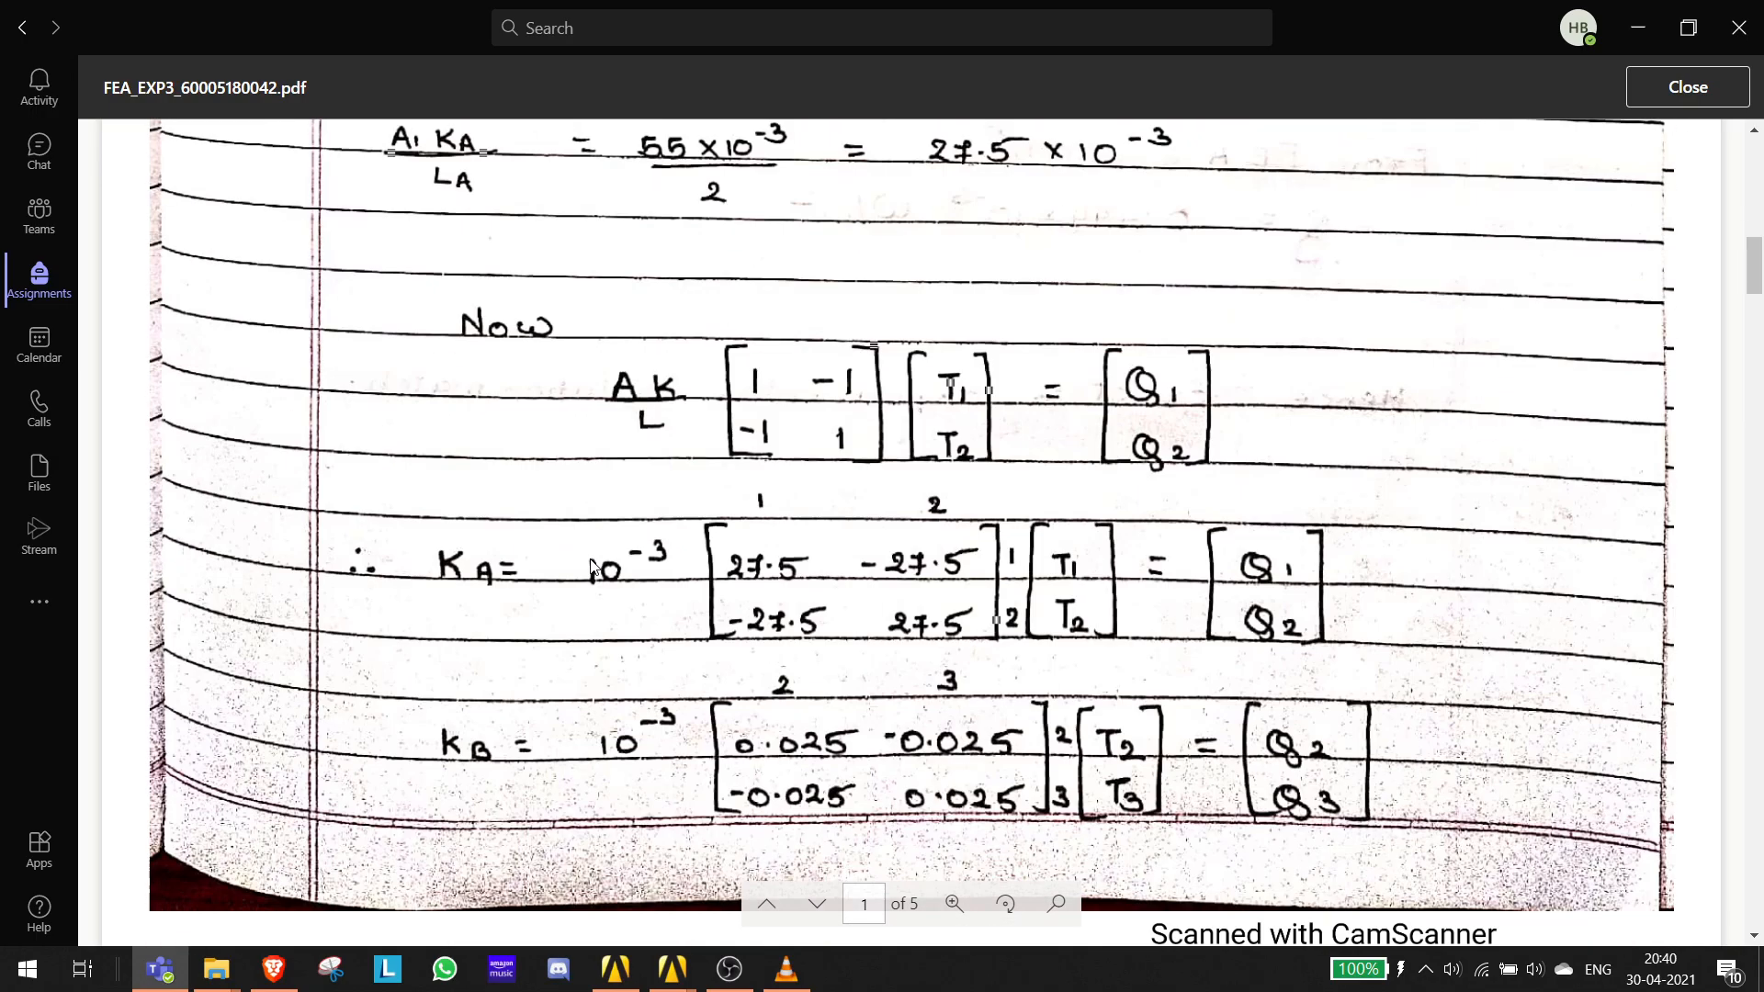
{"action": "scroll", "coordinate": [1172, 698], "scroll_direction": "down", "scroll_amount": 20}
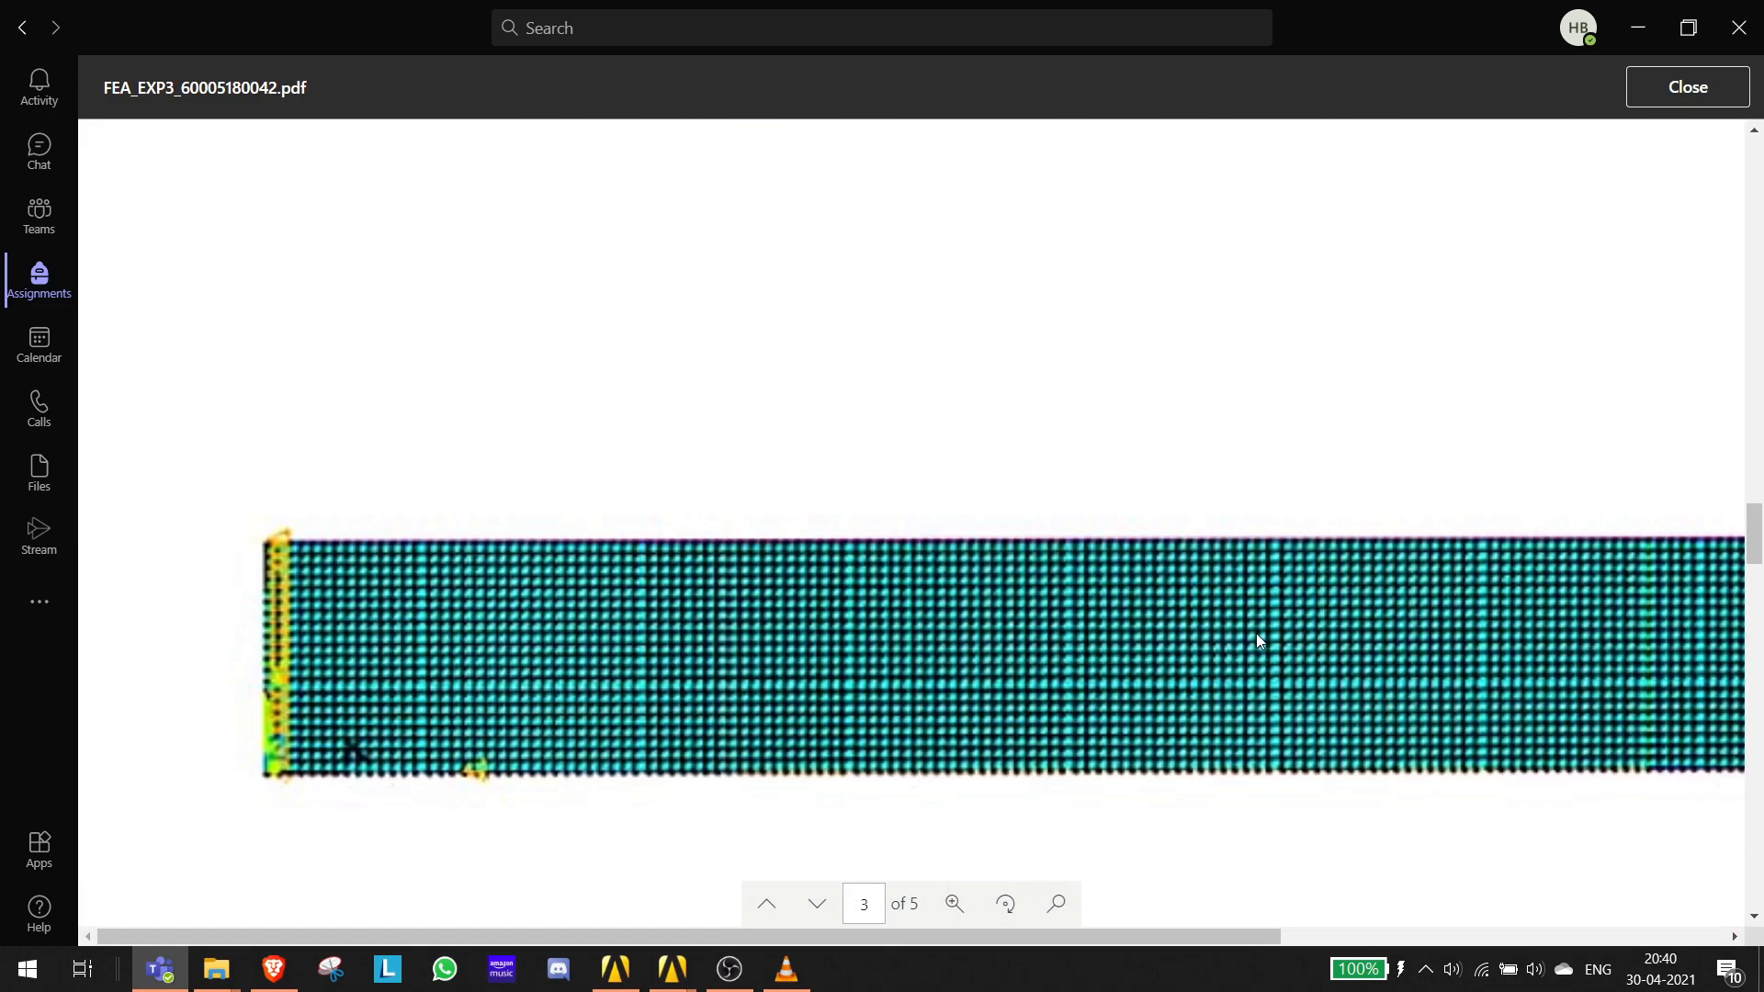
{"action": "scroll", "coordinate": [1254, 639], "scroll_direction": "down", "scroll_amount": 20}
{"action": "scroll", "coordinate": [1254, 638], "scroll_direction": "up", "scroll_amount": 9}
{"action": "scroll", "coordinate": [1254, 639], "scroll_direction": "down", "scroll_amount": 3}
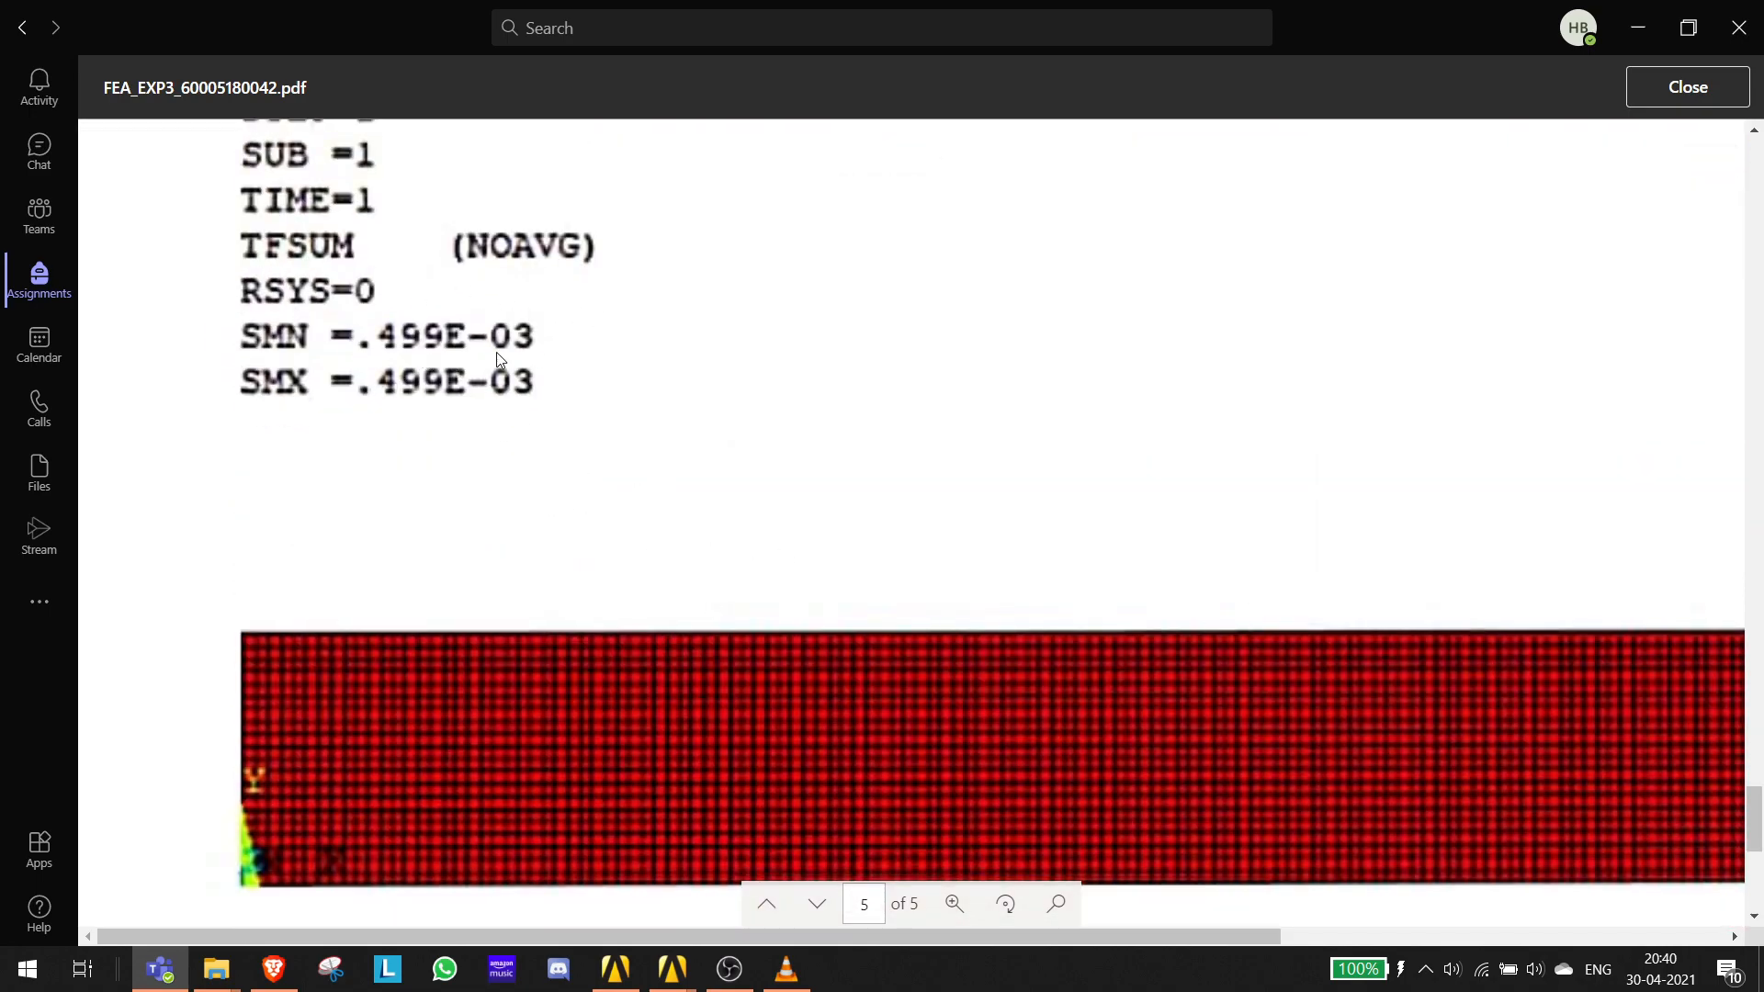
{"action": "left_click", "coordinate": [1637, 28]}
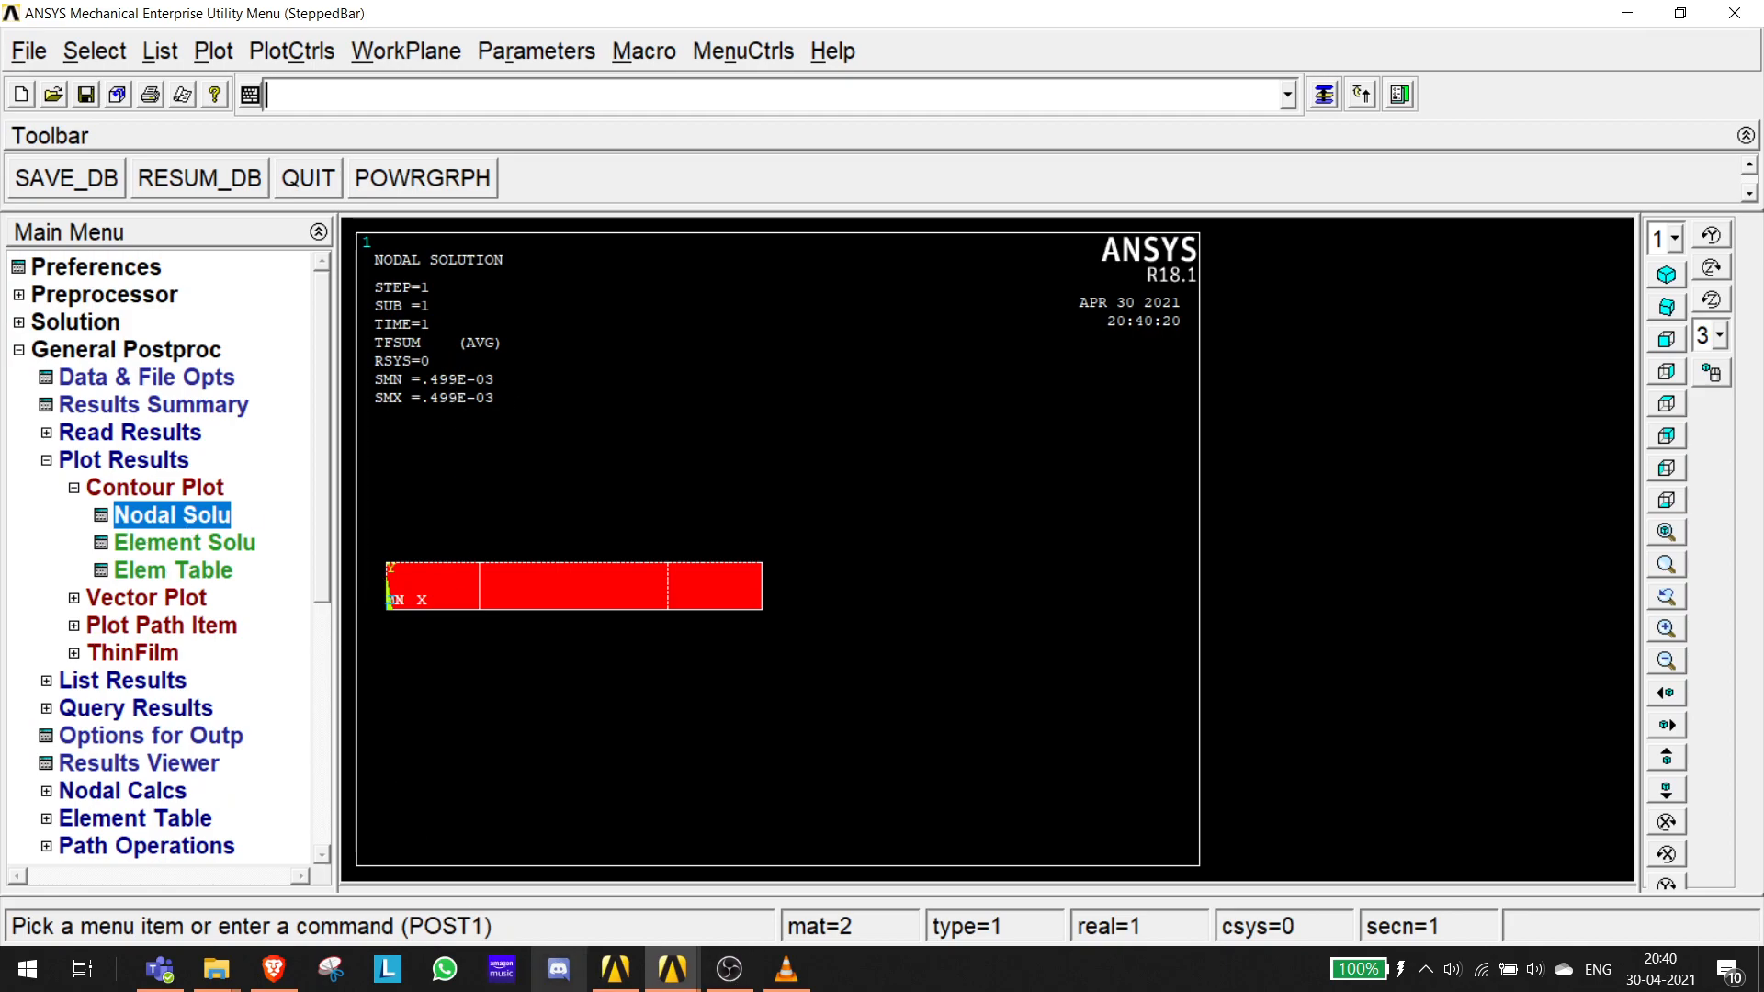
- Examine the reference nodal temperature contour and its legend in the Microsoft Teams PDF, then return to ANSYS Mechanical APDL
{"action": "left_click", "coordinate": [159, 969]}
{"action": "scroll", "coordinate": [602, 562], "scroll_direction": "up", "scroll_amount": 10}
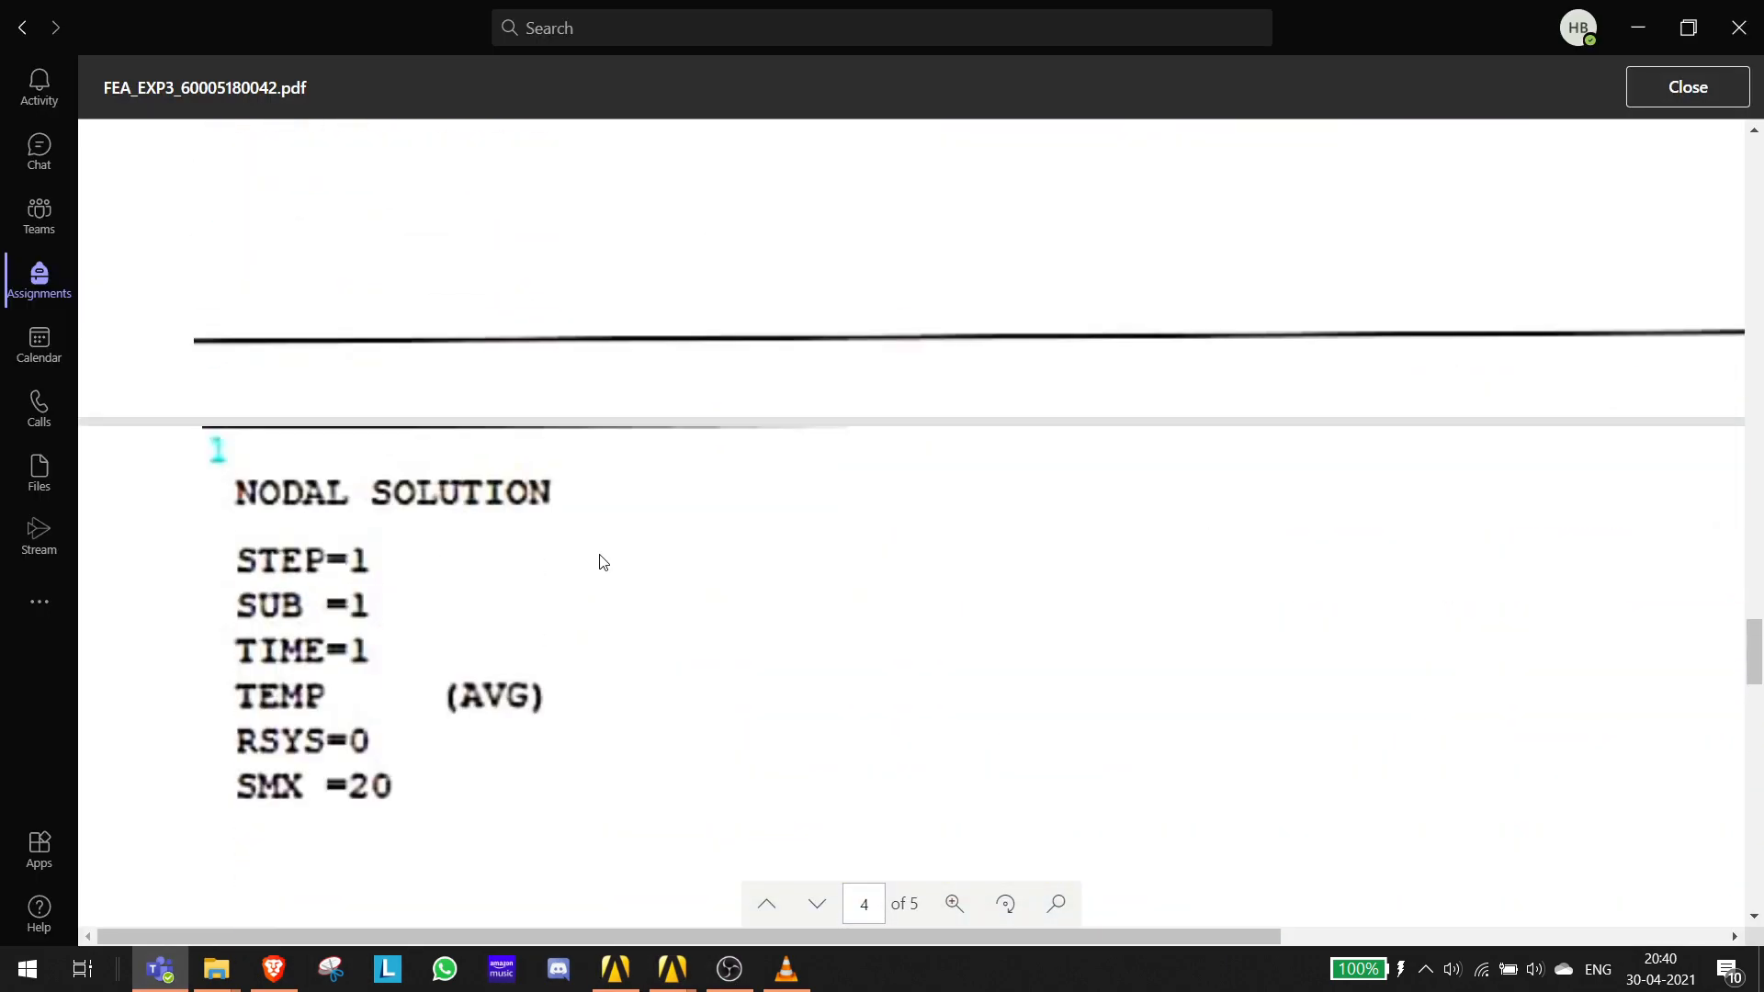
{"action": "scroll", "coordinate": [384, 612], "scroll_direction": "down", "scroll_amount": 3}
{"action": "scroll", "coordinate": [547, 461], "scroll_direction": "down", "scroll_amount": 6}
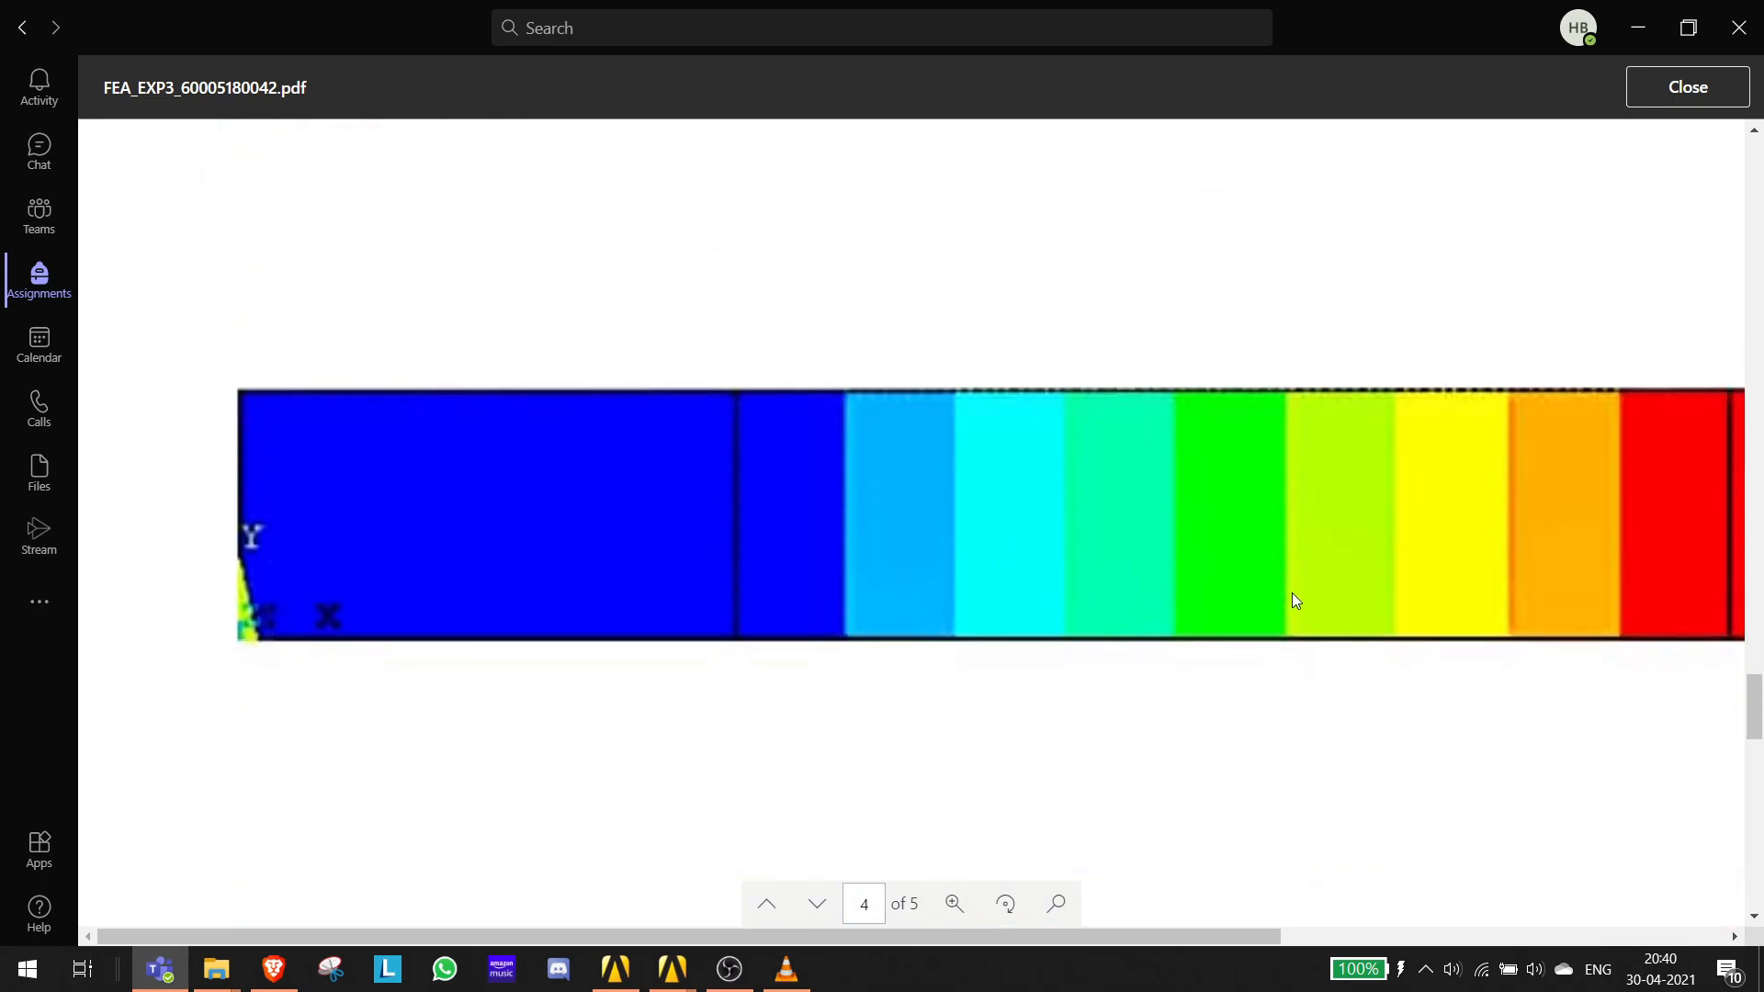
{"action": "scroll", "coordinate": [1296, 450], "scroll_direction": "up", "scroll_amount": 10}
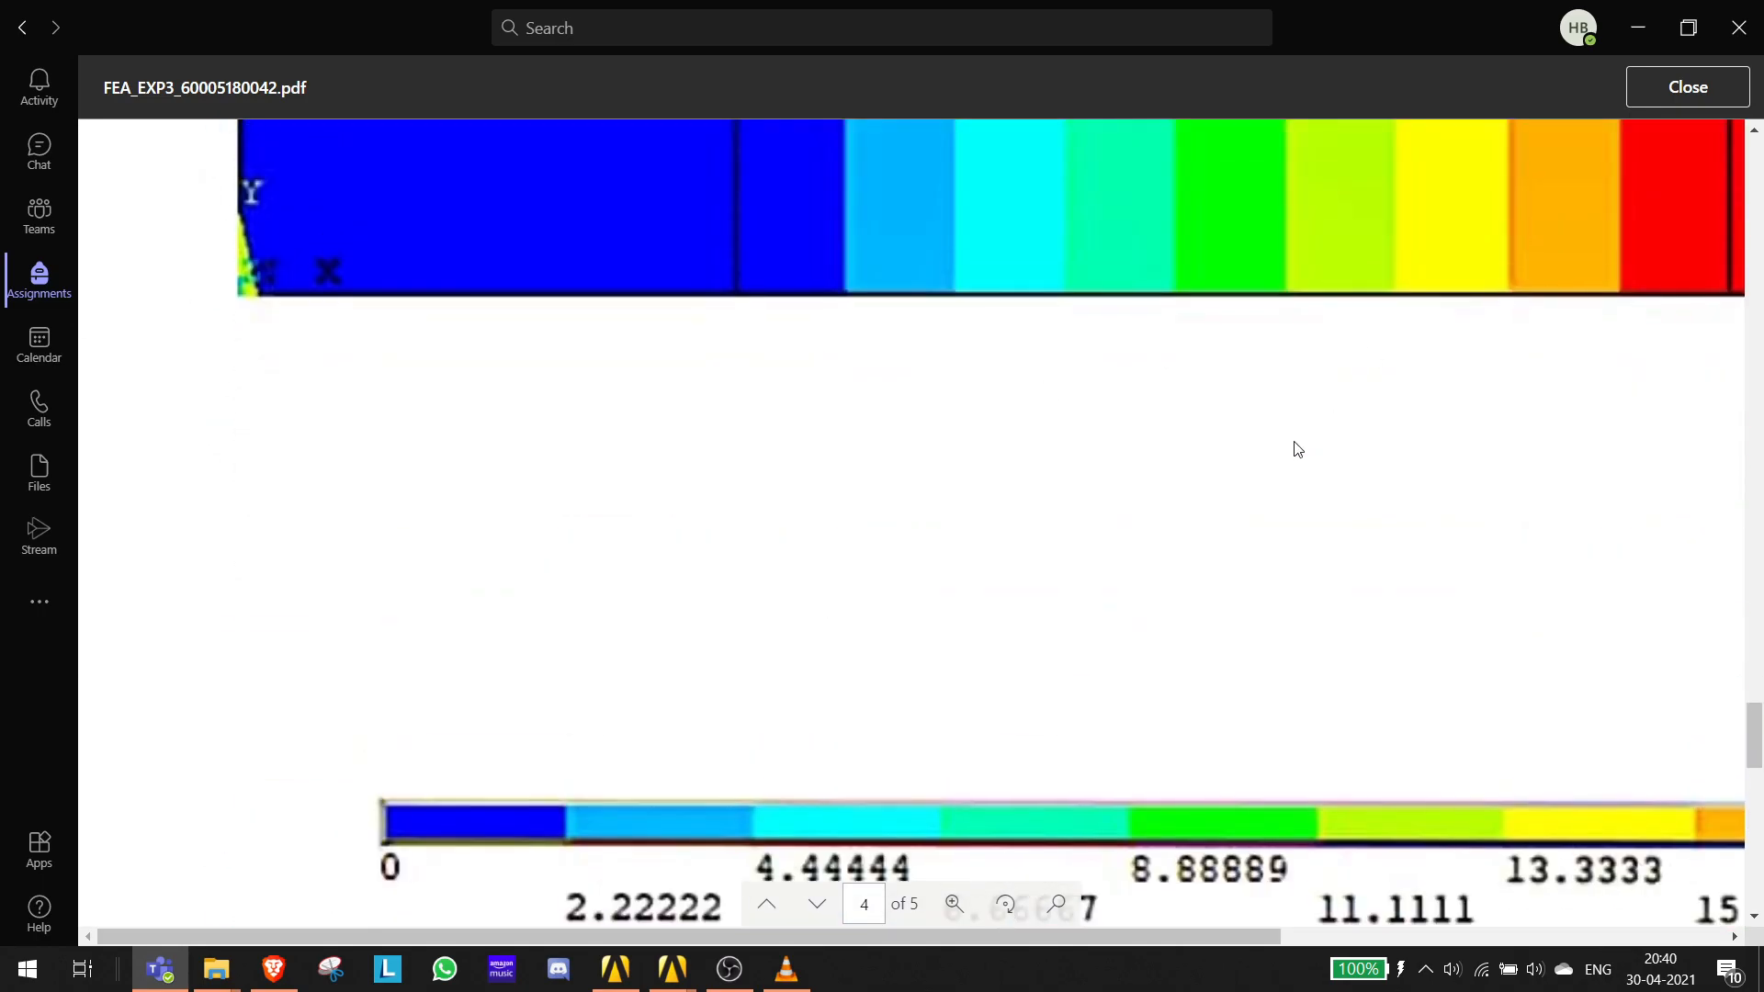
{"action": "left_click", "coordinate": [1626, 34]}
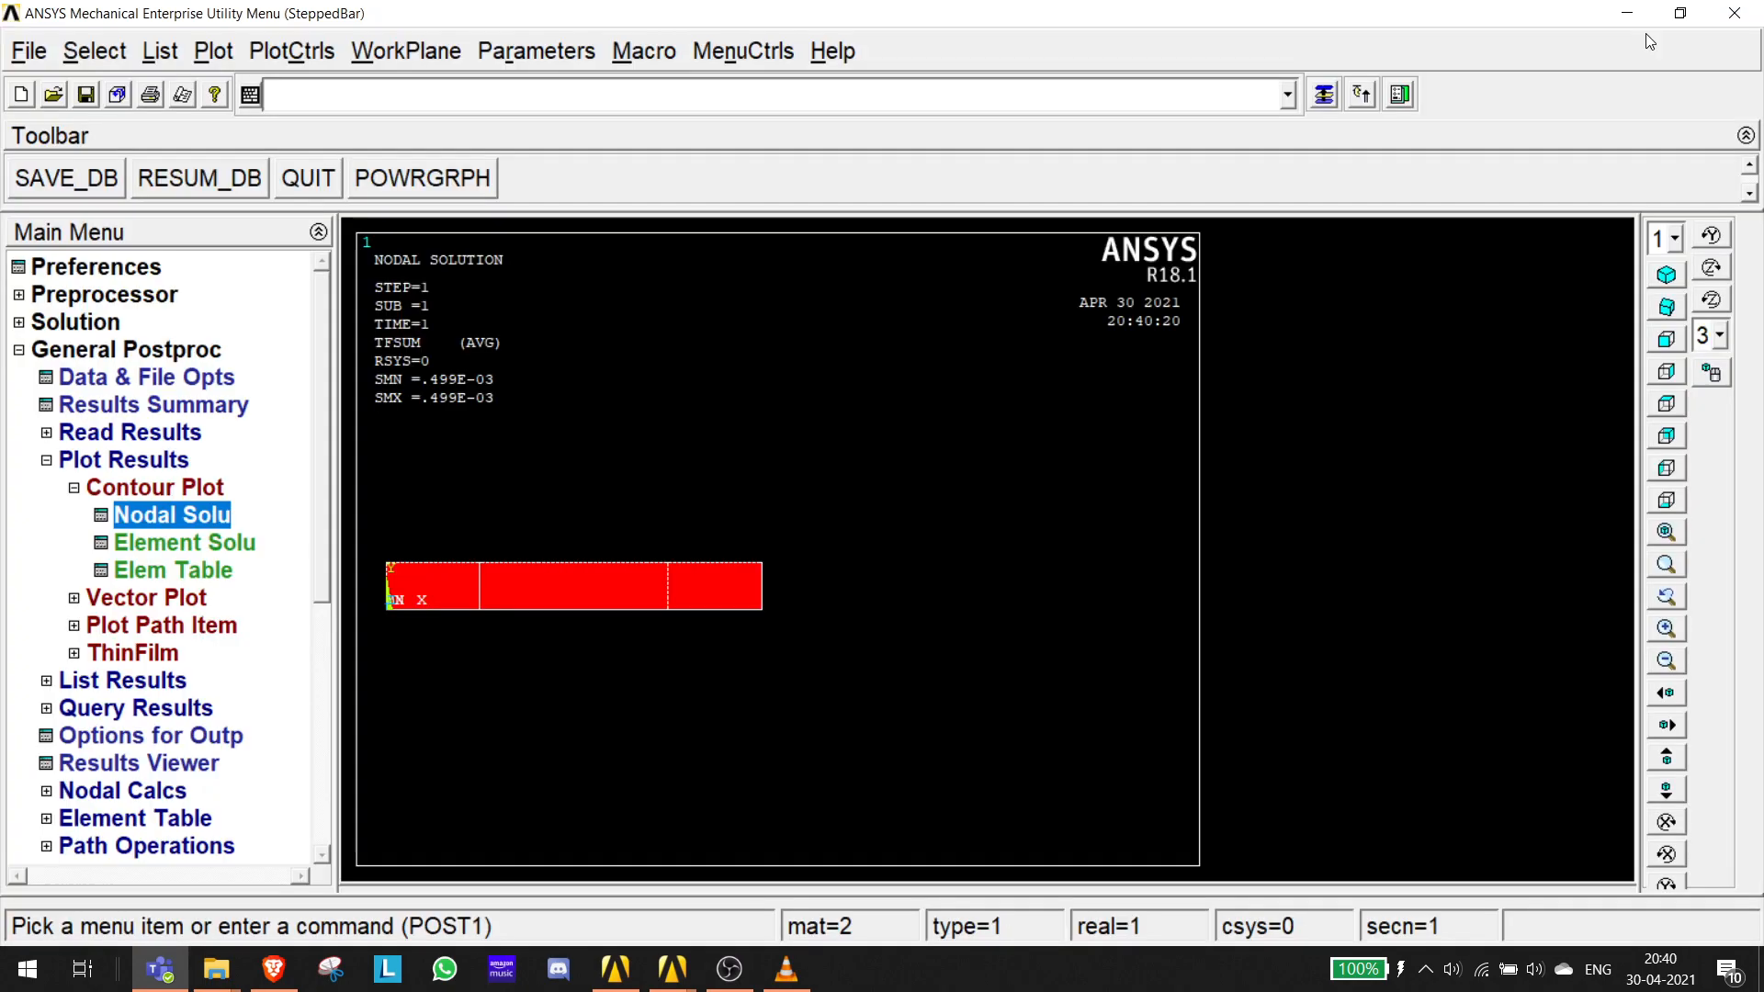
- Plot the nodal solution contour of the DOF nodal temperature for the composite with the deformed shape only
{"action": "left_click", "coordinate": [158, 513]}
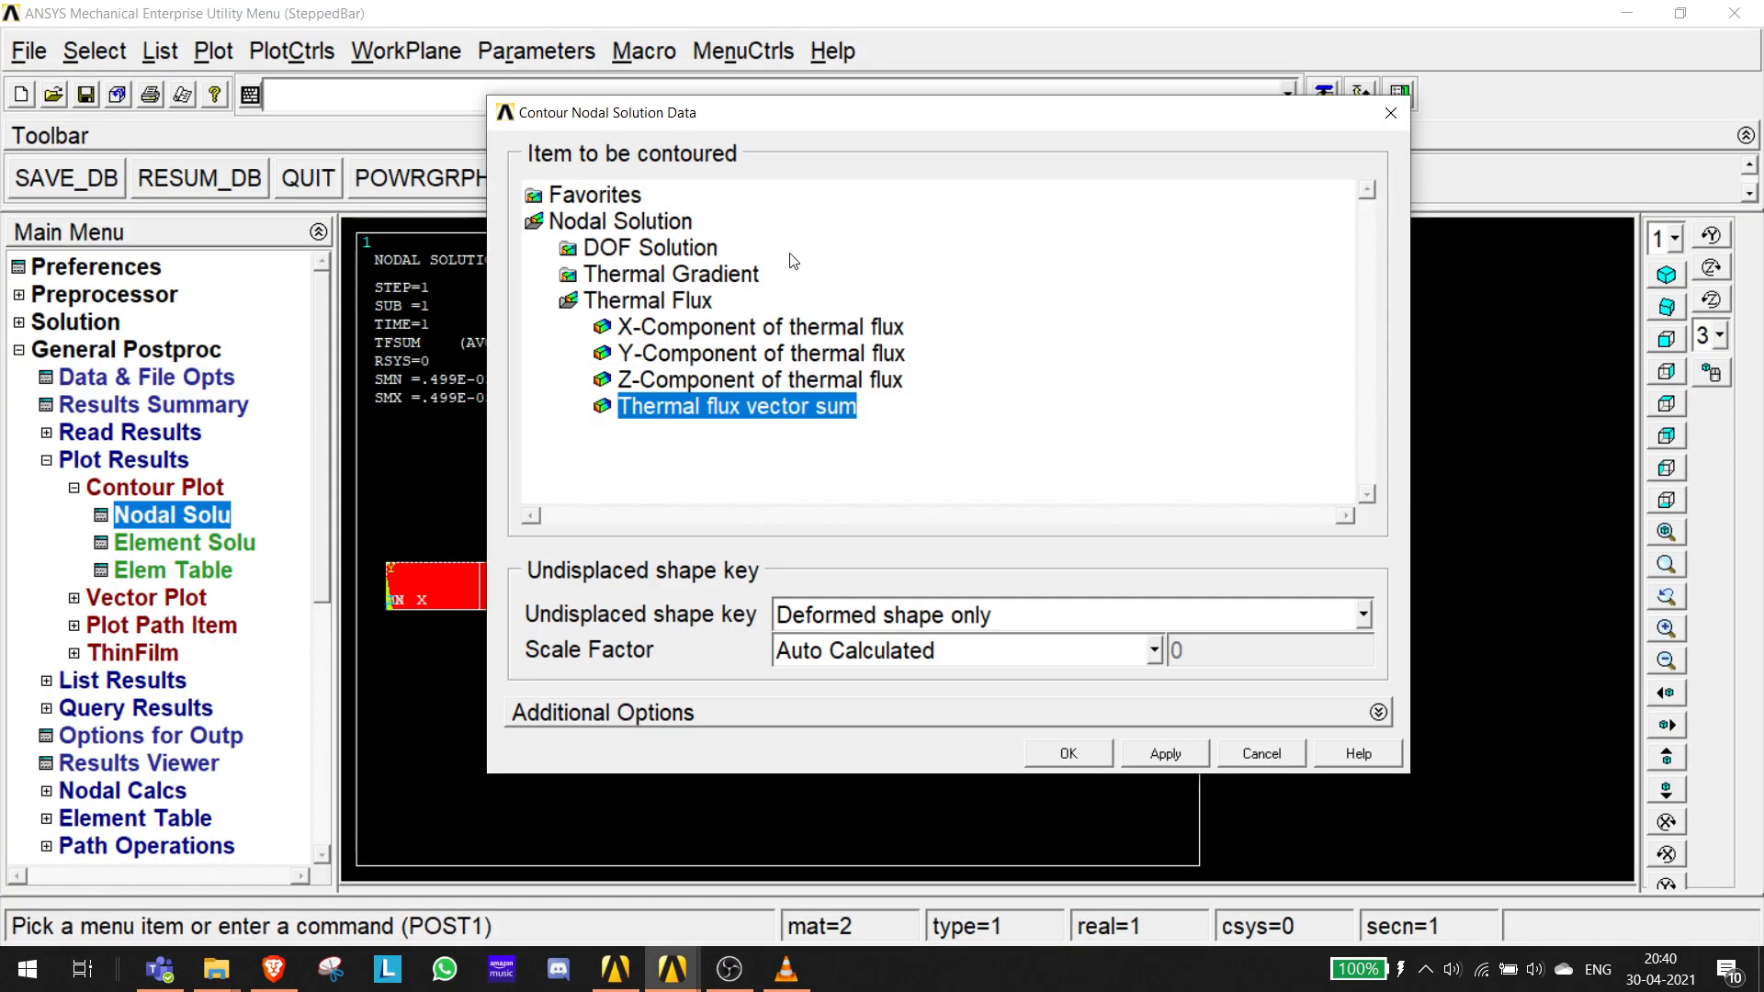
{"action": "left_click", "coordinate": [634, 248]}
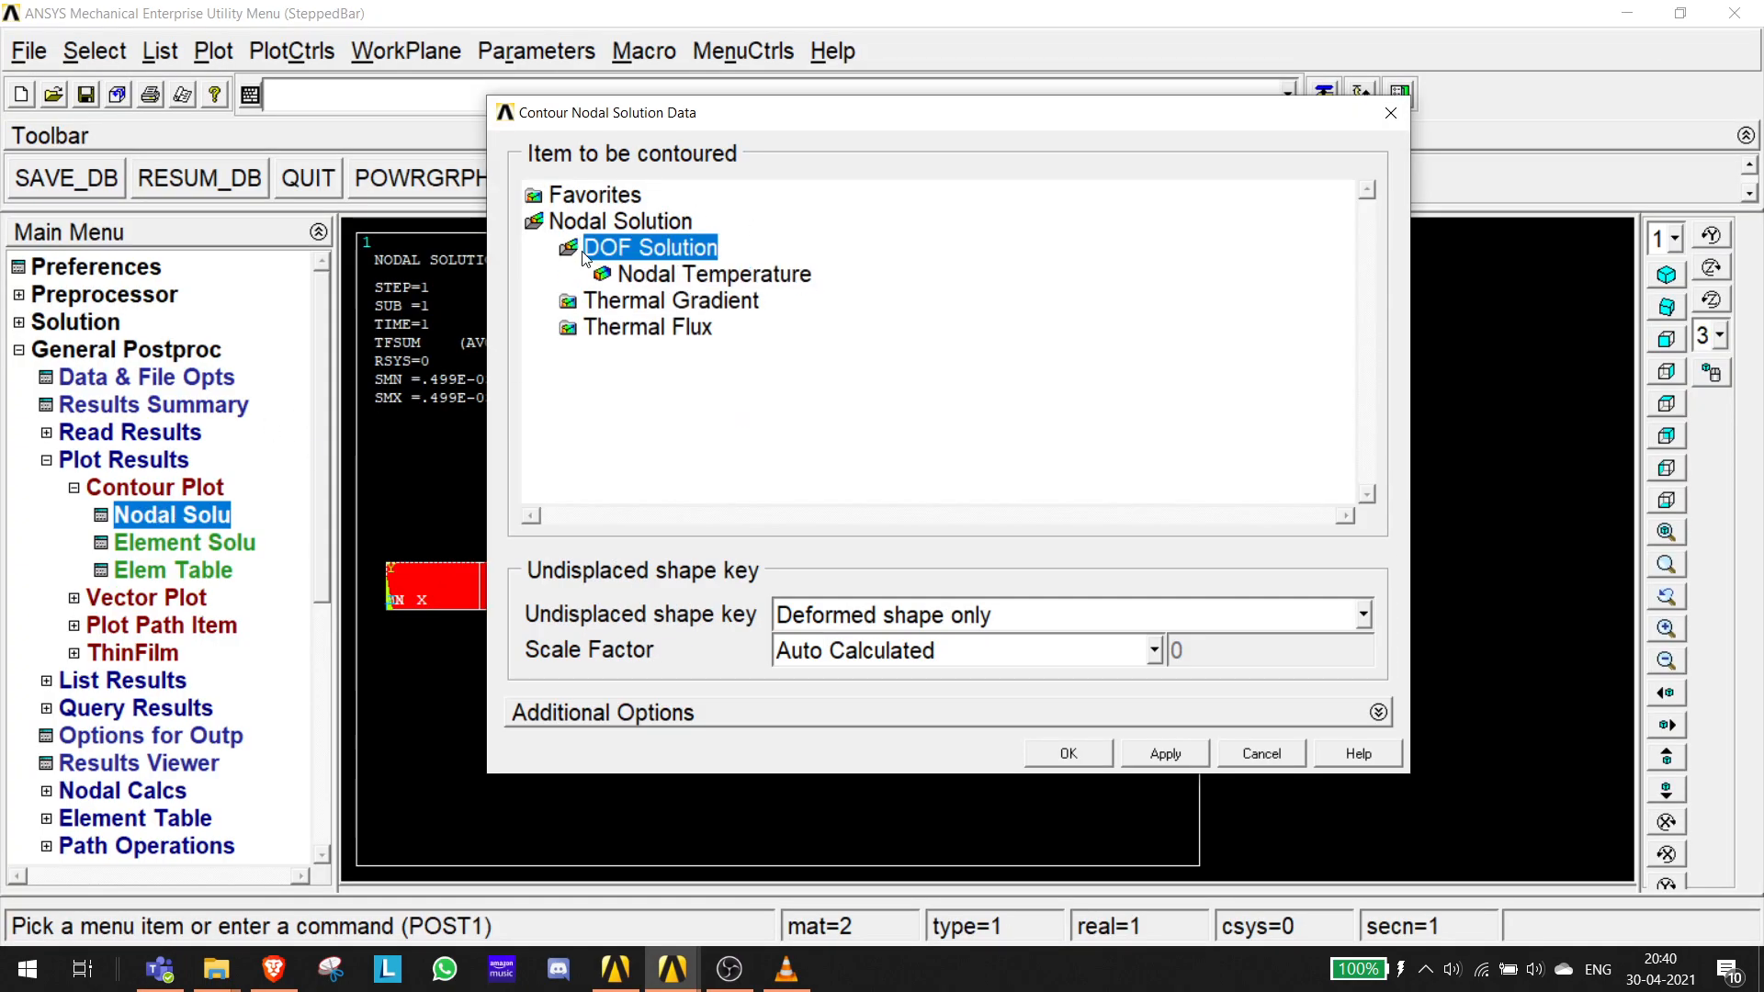
{"action": "left_click", "coordinate": [684, 273]}
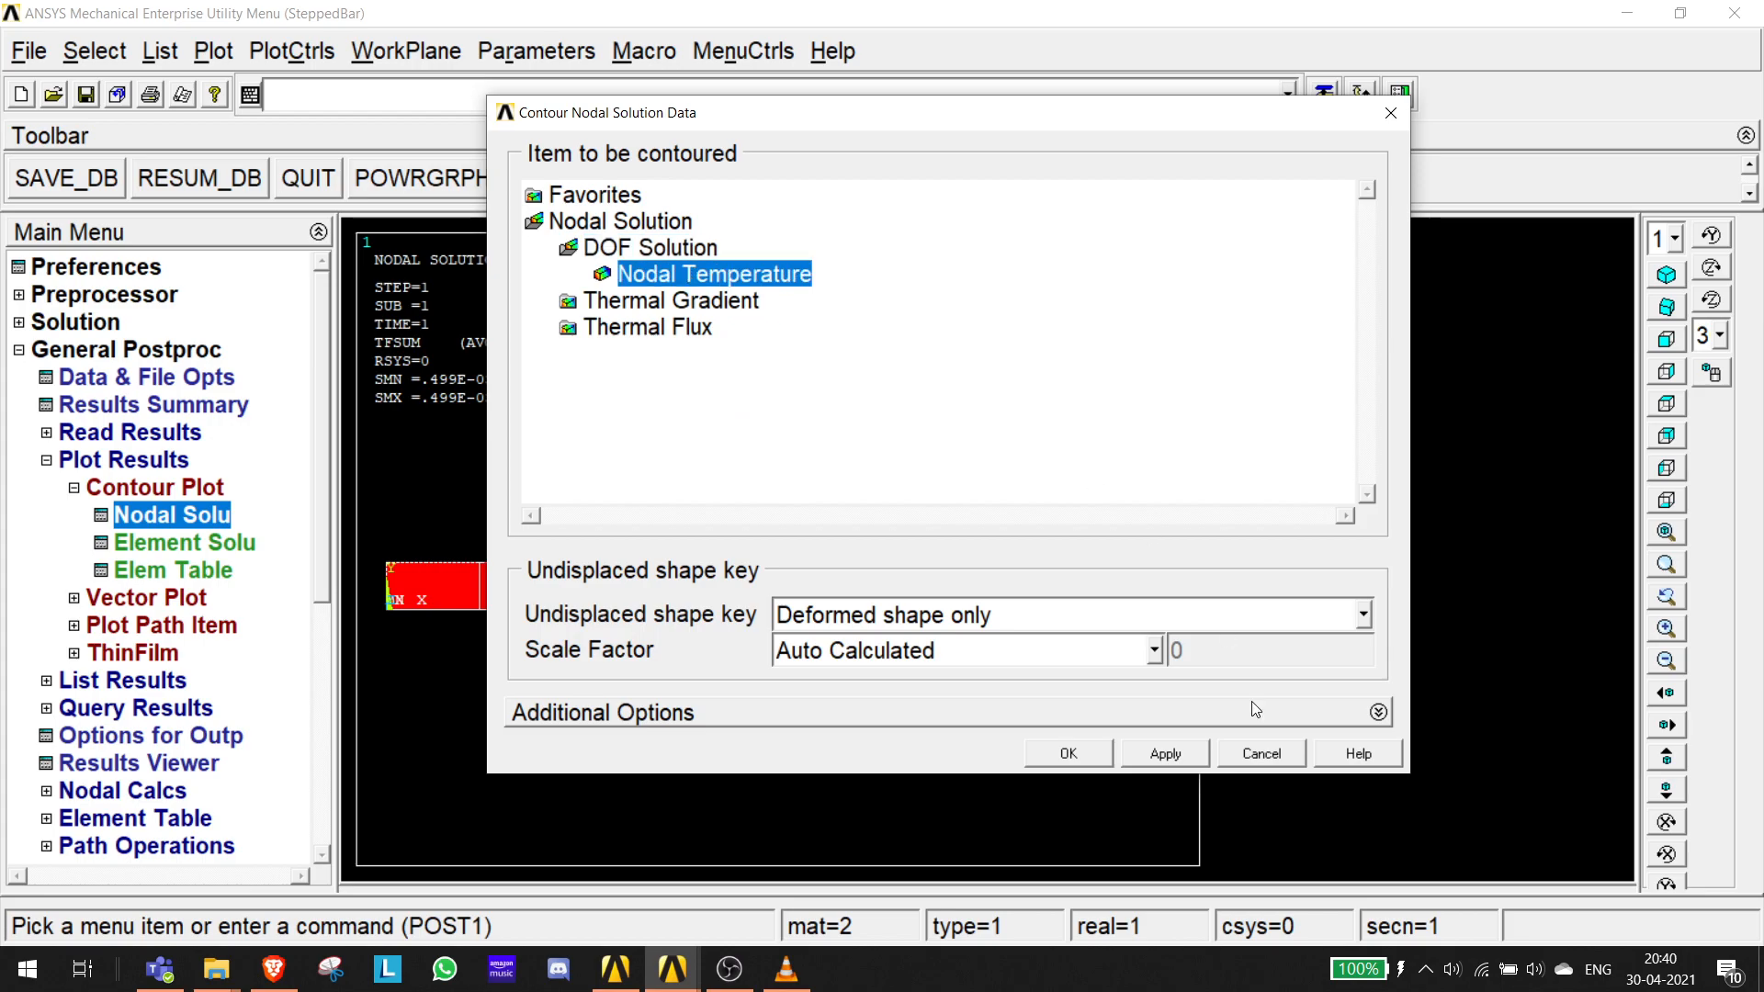
{"action": "left_click", "coordinate": [1148, 756]}
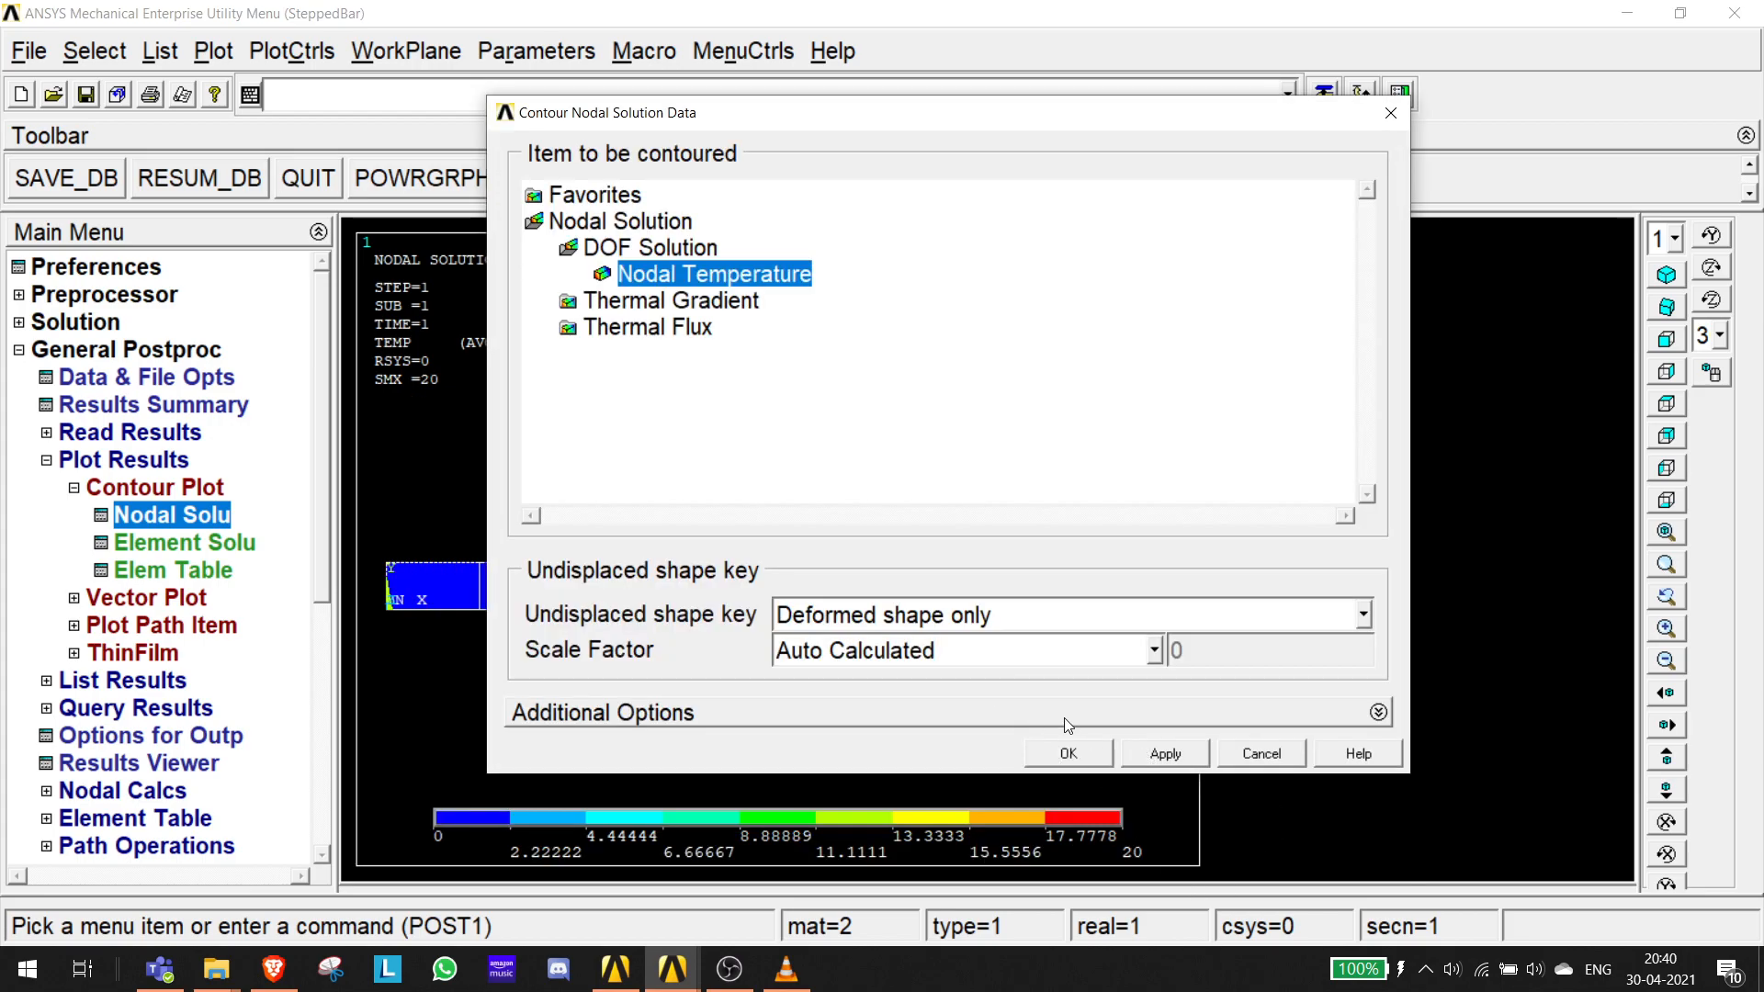
{"action": "left_click", "coordinate": [1075, 754]}
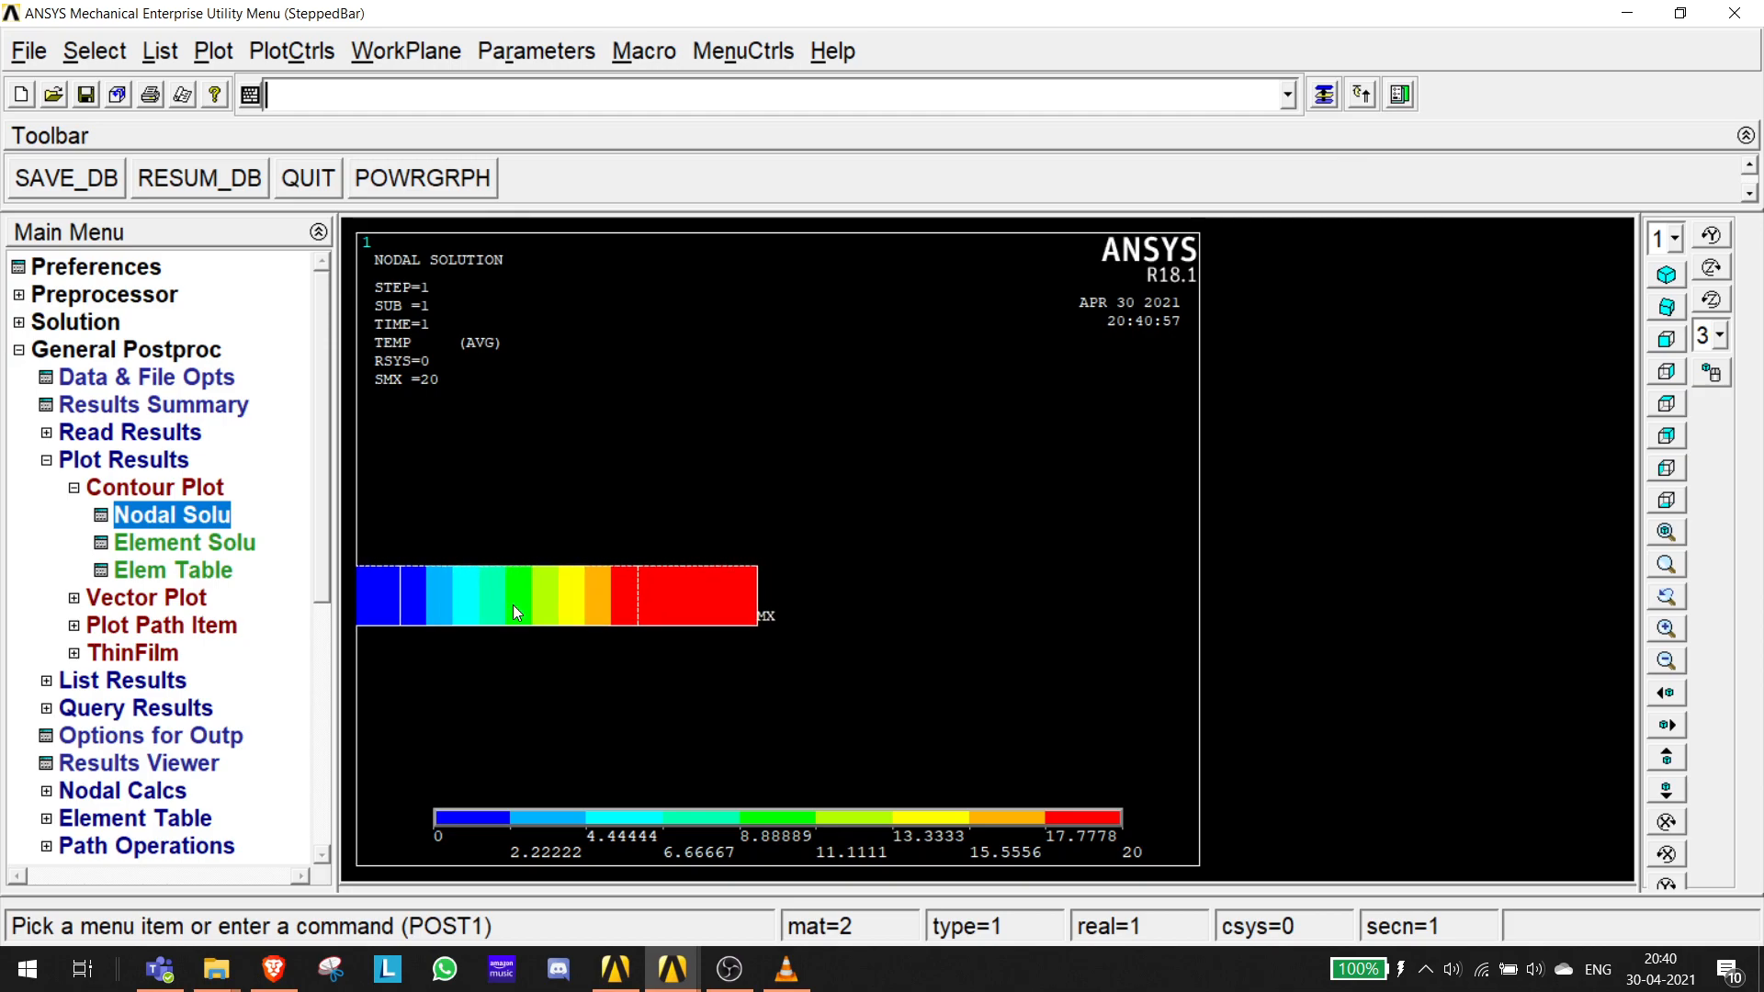
{"action": "left_click", "coordinate": [1665, 594]}
{"action": "left_click", "coordinate": [613, 645]}
{"action": "left_click", "coordinate": [575, 457]}
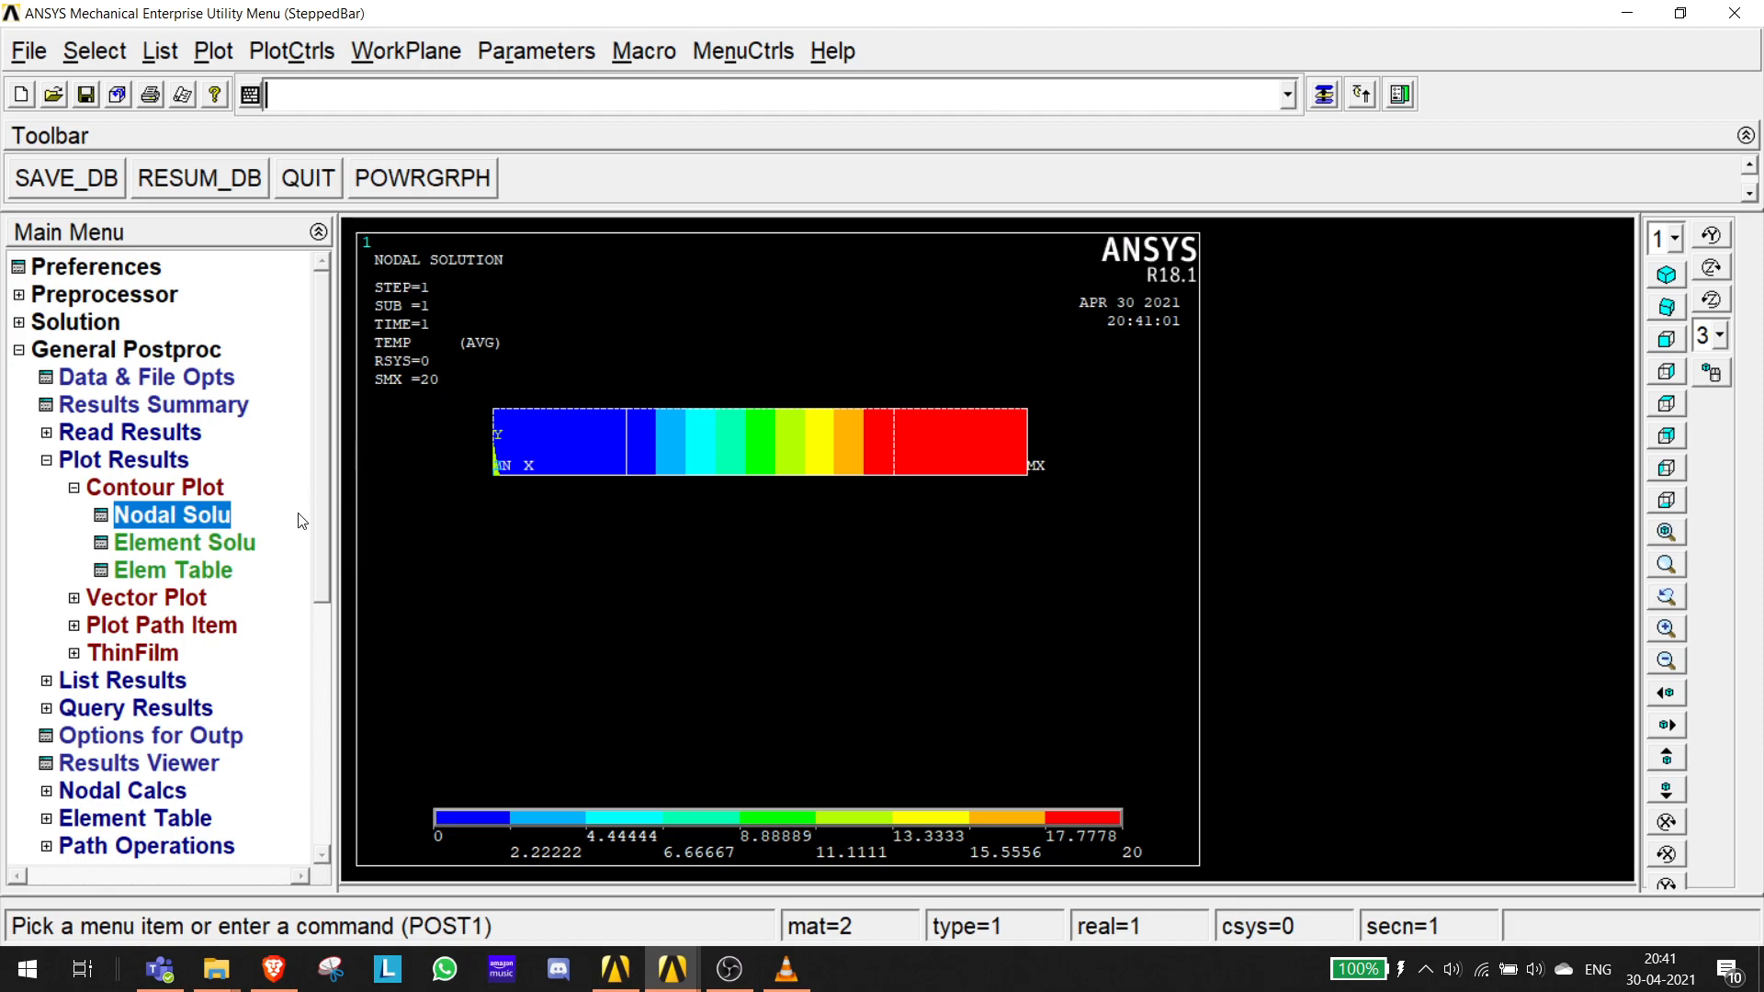
- Open the List Results options of the general postprocessor
{"action": "left_click", "coordinate": [46, 682]}
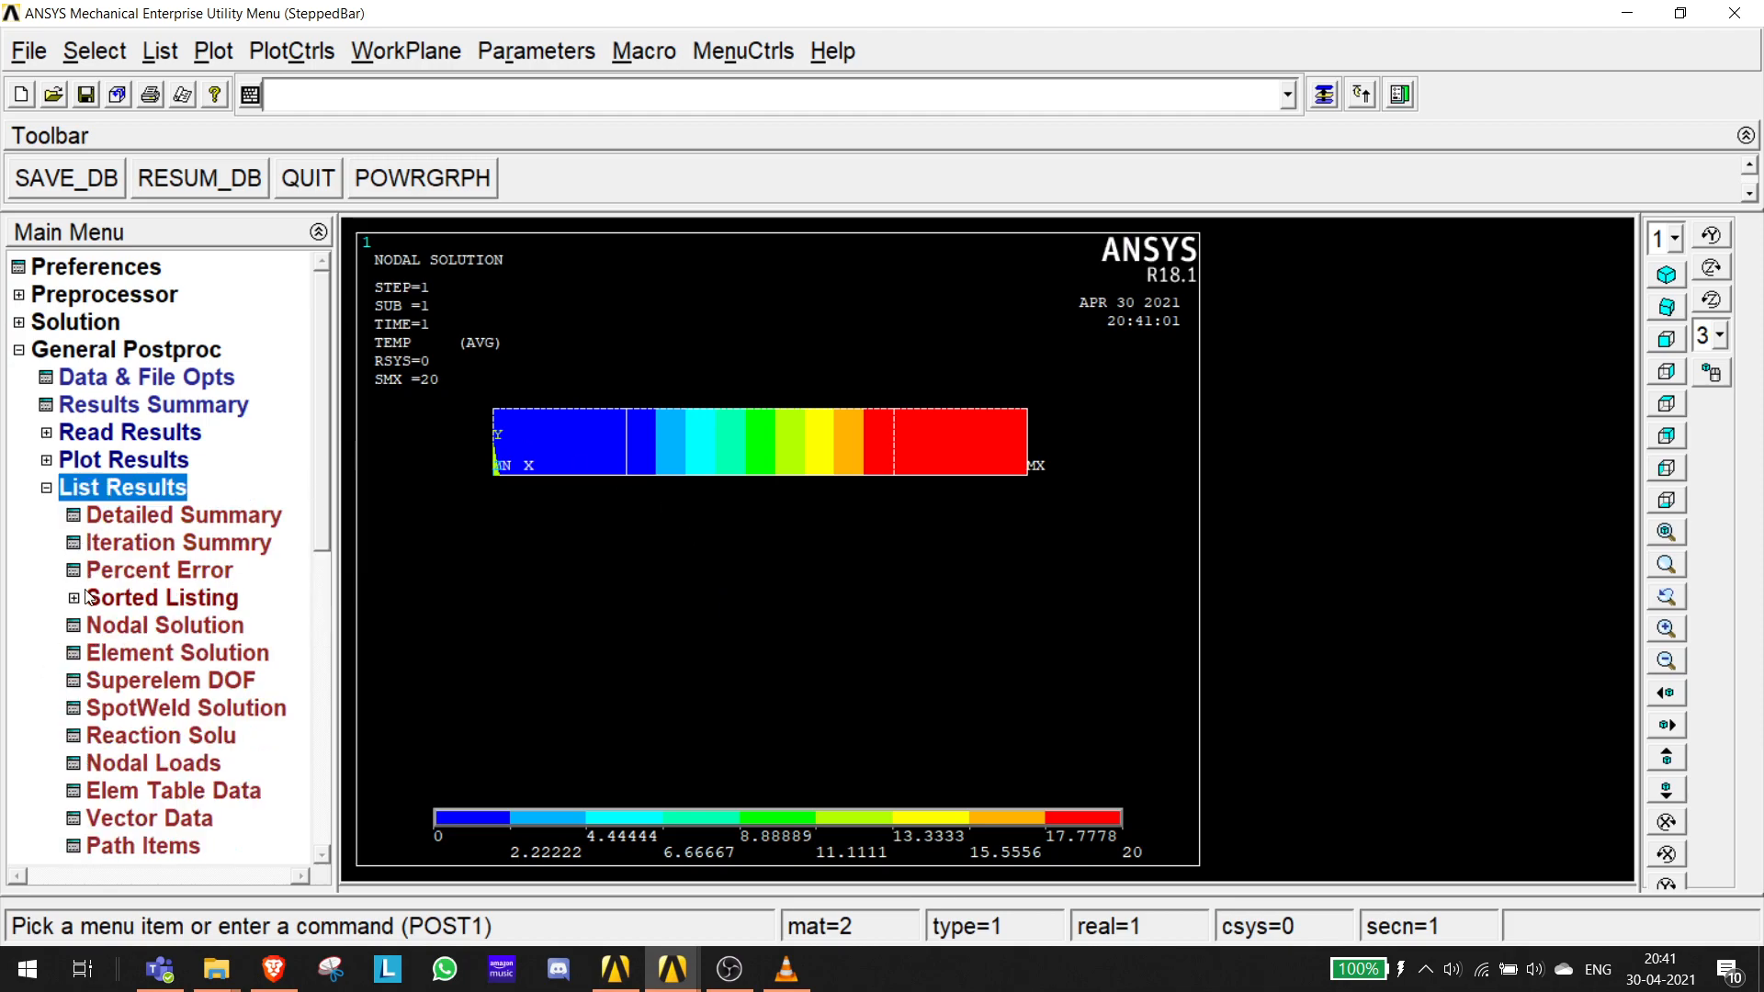